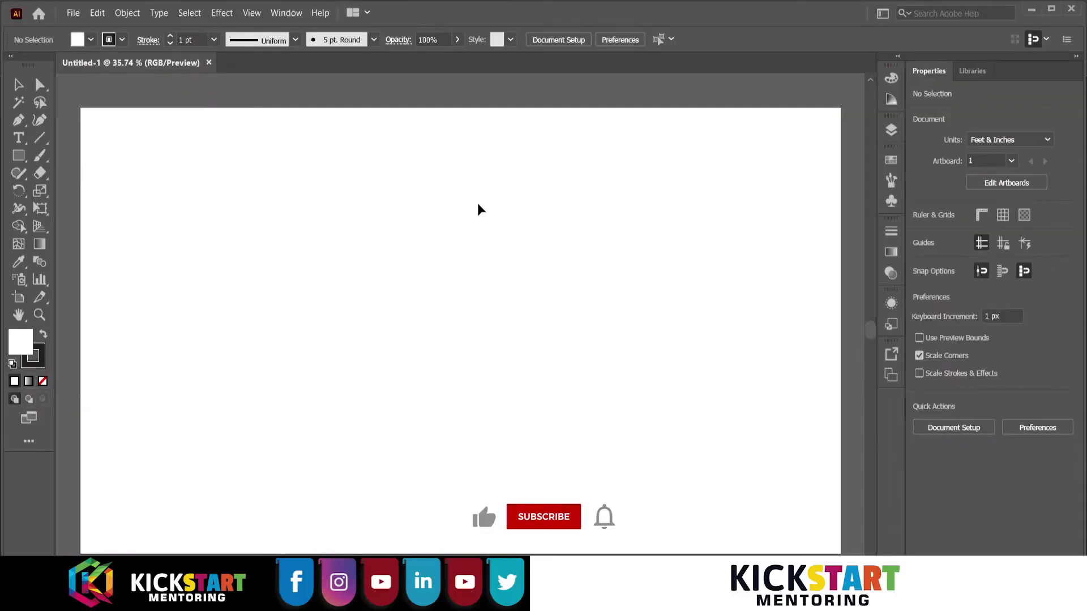
# Draw a tall rectangle on the artboard with the Rectangle tool
pyautogui.click(19, 155)
pyautogui.click(85, 155)
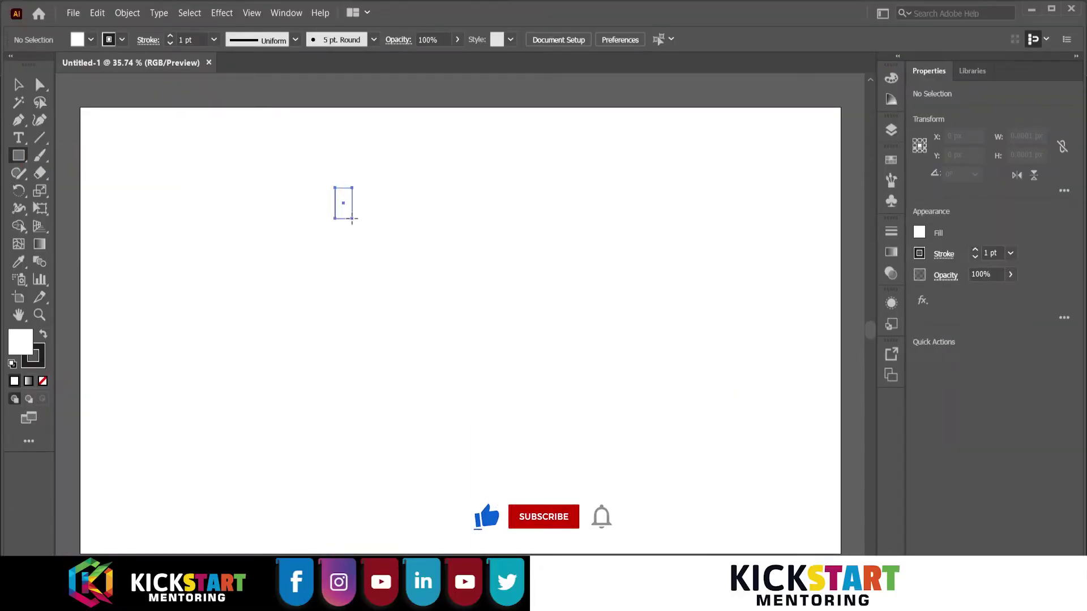
pyautogui.moveTo(352, 218); pyautogui.dragTo(434, 367)
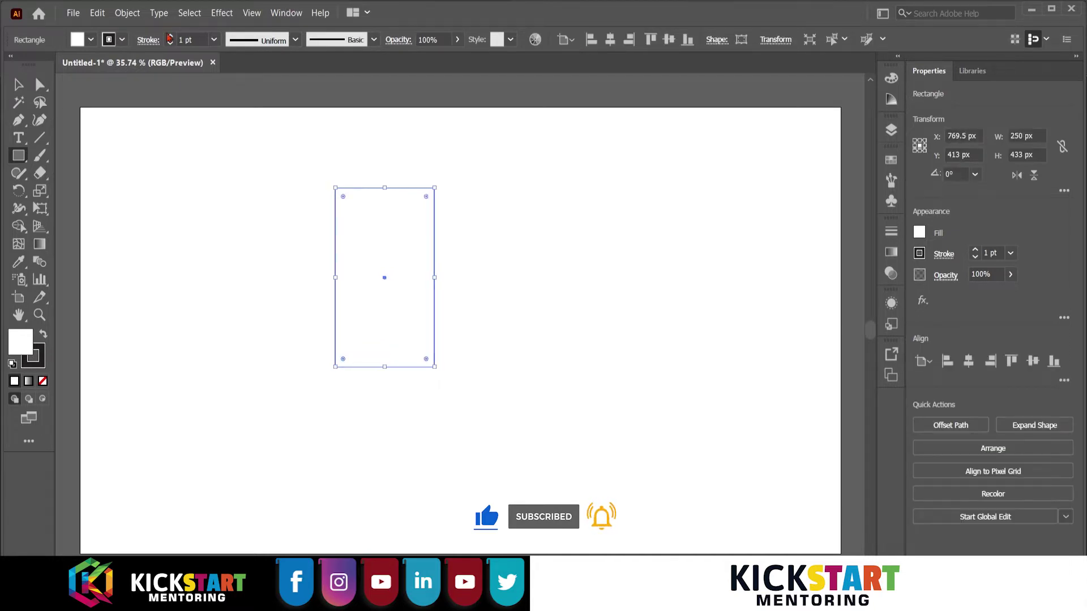
# Give the rectangle a 6 pt stroke with Round Join corners, then deselect it
pyautogui.click(170, 36)
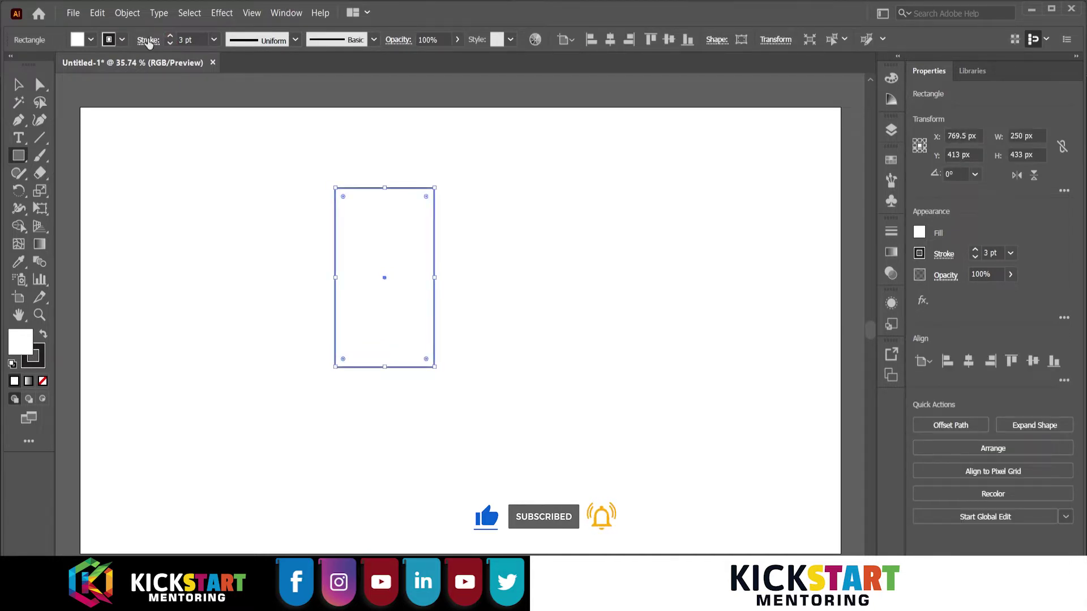
pyautogui.click(148, 41)
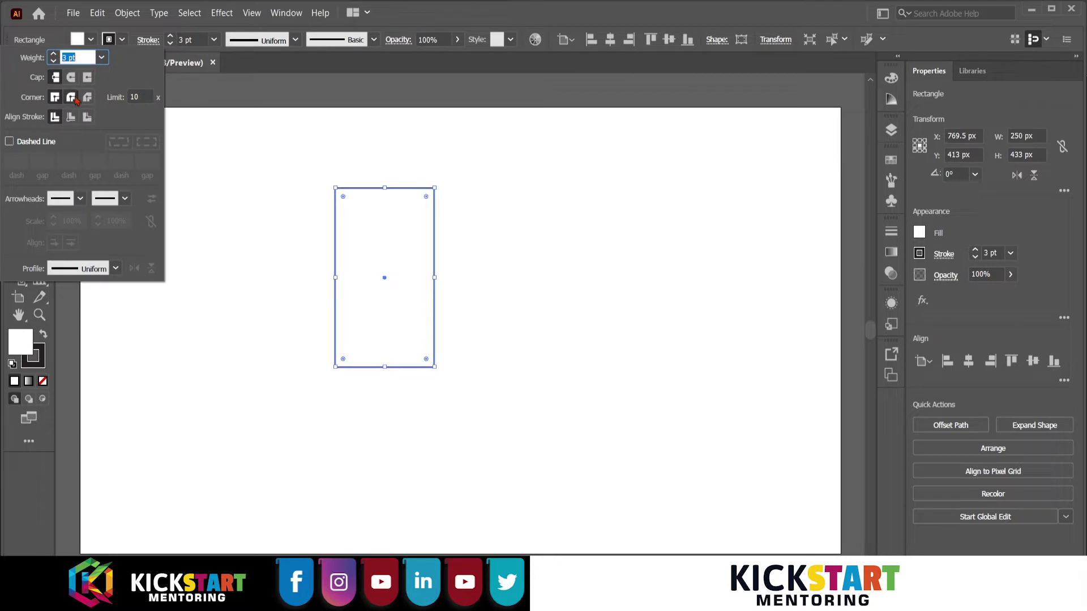
pyautogui.click(72, 98)
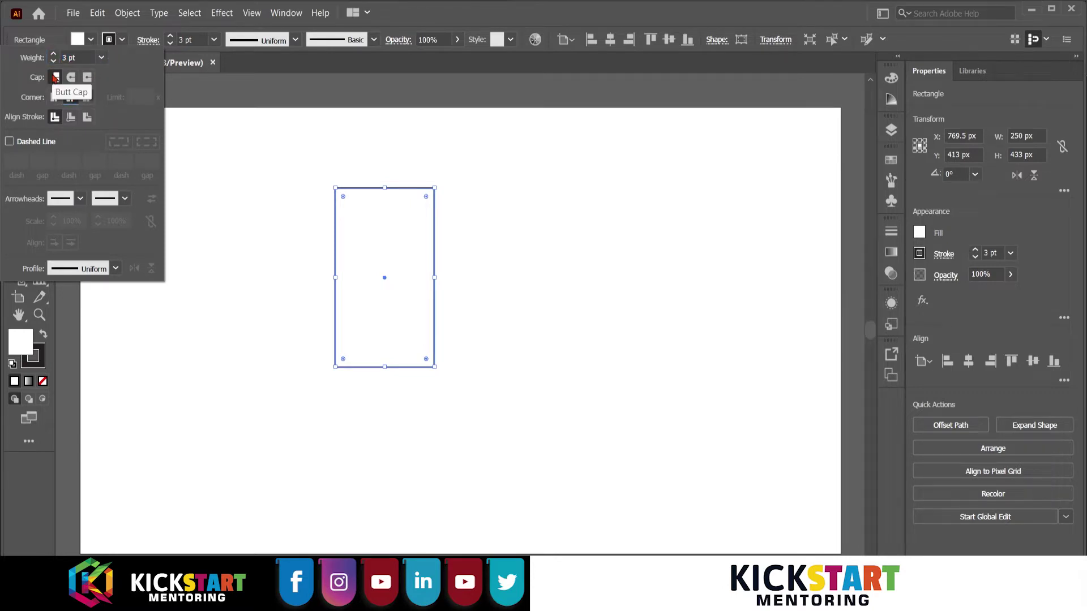
pyautogui.click(54, 55)
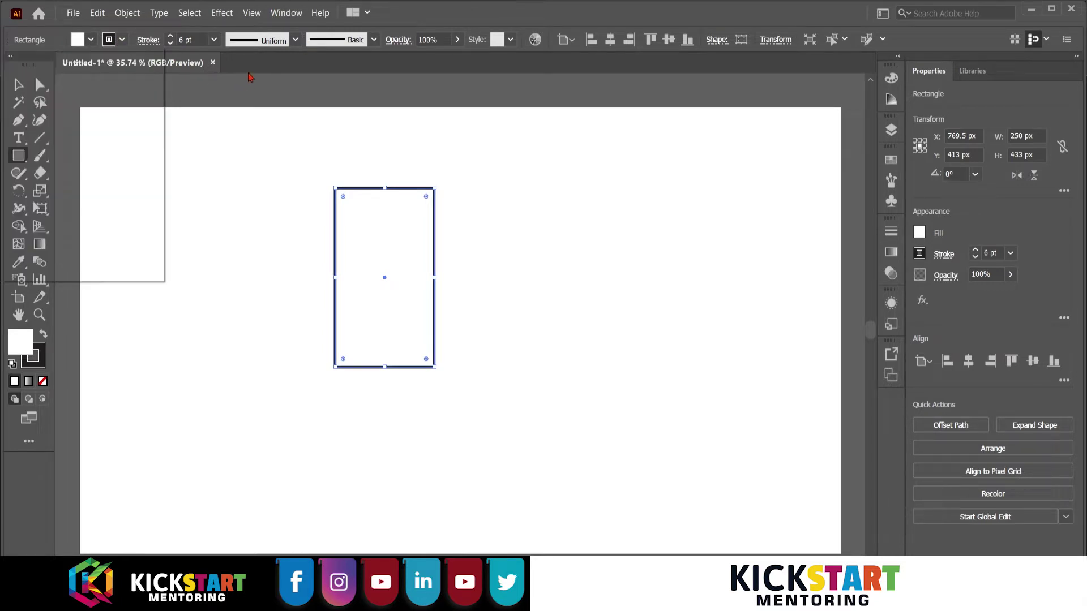
pyautogui.click(532, 174)
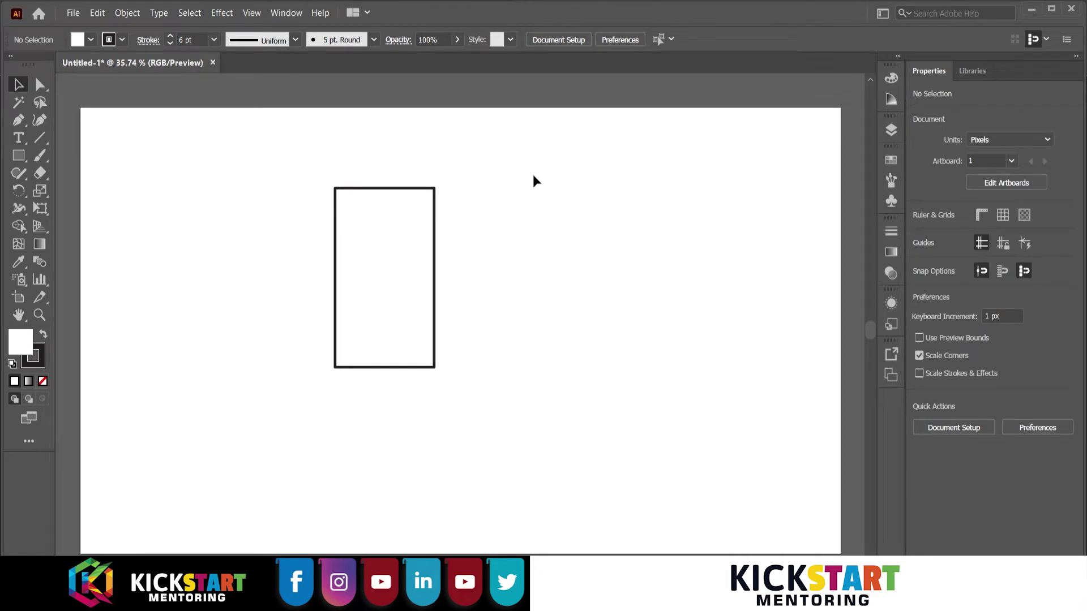
# Move the rectangle up and right and fill it golden yellow #EFCD25
pyautogui.moveTo(435, 267); pyautogui.dragTo(475, 244)
pyautogui.doubleClick(23, 346)
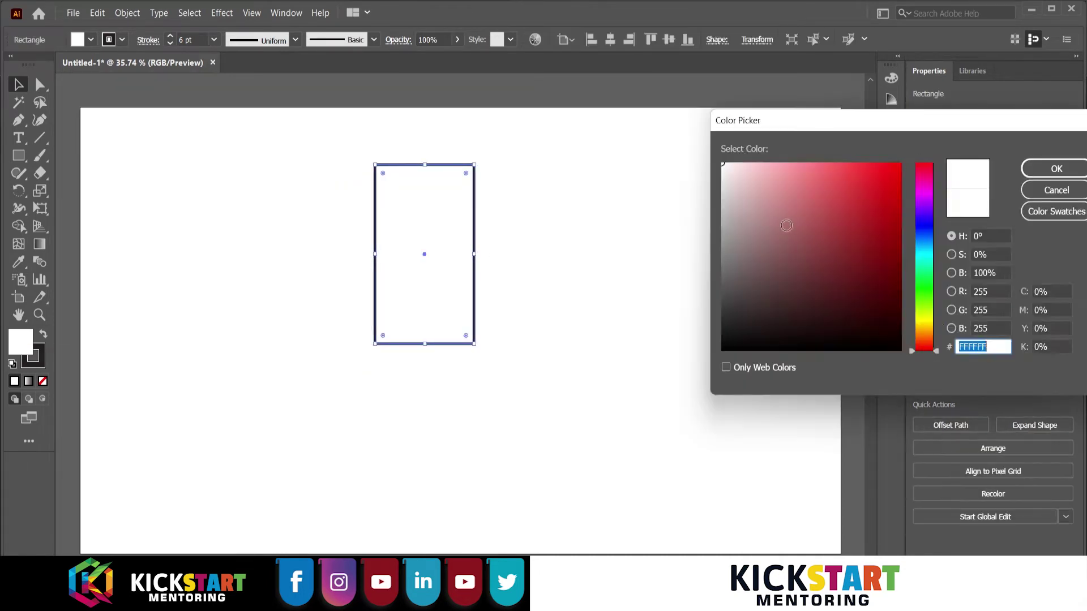
pyautogui.click(925, 314)
pyautogui.click(893, 168)
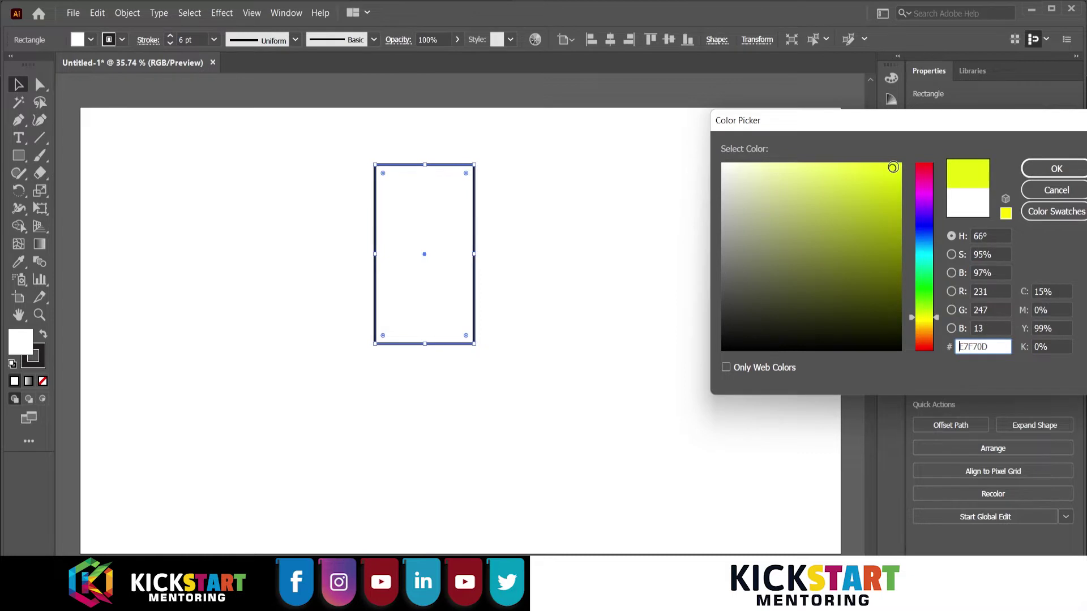
pyautogui.moveTo(924, 318); pyautogui.dragTo(925, 327)
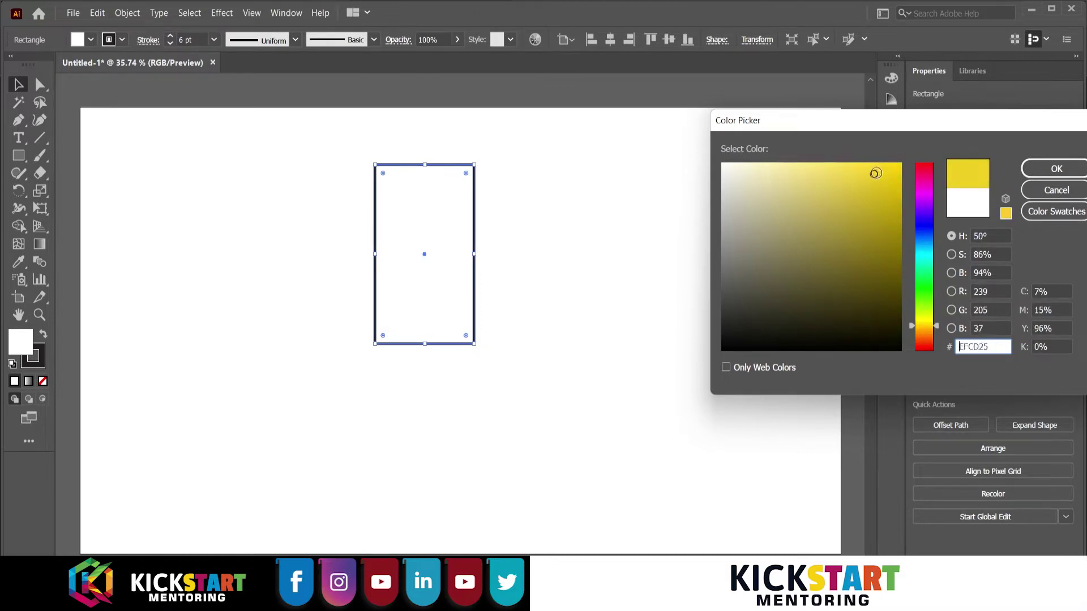
pyautogui.click(879, 172)
pyautogui.click(1056, 169)
pyautogui.click(547, 221)
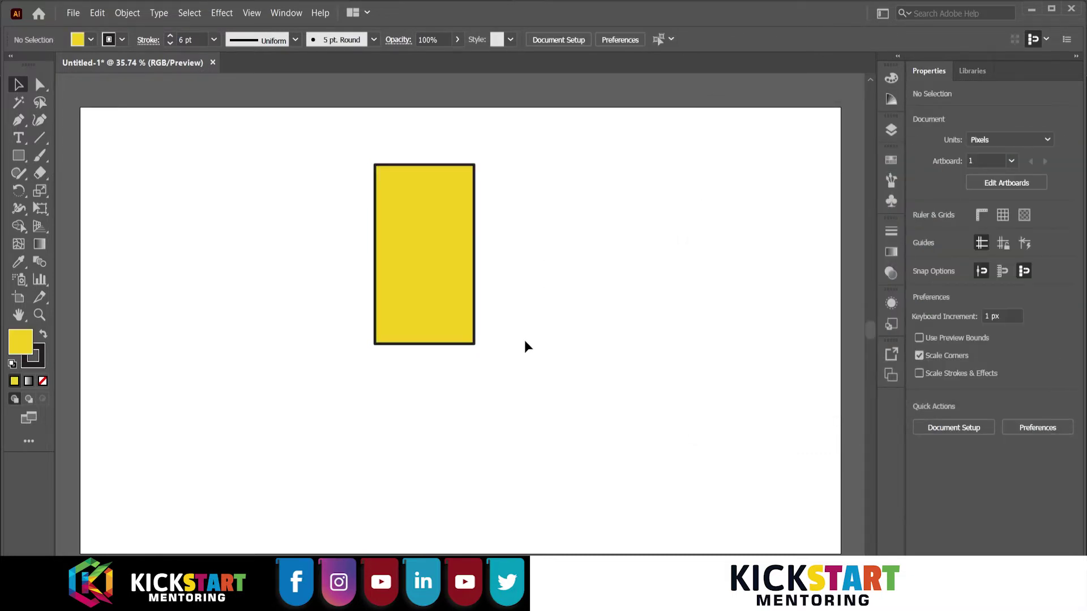
# Use Direct Selection corner widgets to round the top corners fully and the bottom corners slightly
pyautogui.click(474, 302)
pyautogui.click(333, 125)
pyautogui.moveTo(490, 197); pyautogui.dragTo(501, 196)
pyautogui.press('a')
pyautogui.moveTo(366, 145)
pyautogui.mouseDown()
pyautogui.moveTo(498, 181)
pyautogui.moveTo(426, 205)
pyautogui.moveTo(437, 202)
pyautogui.mouseUp()
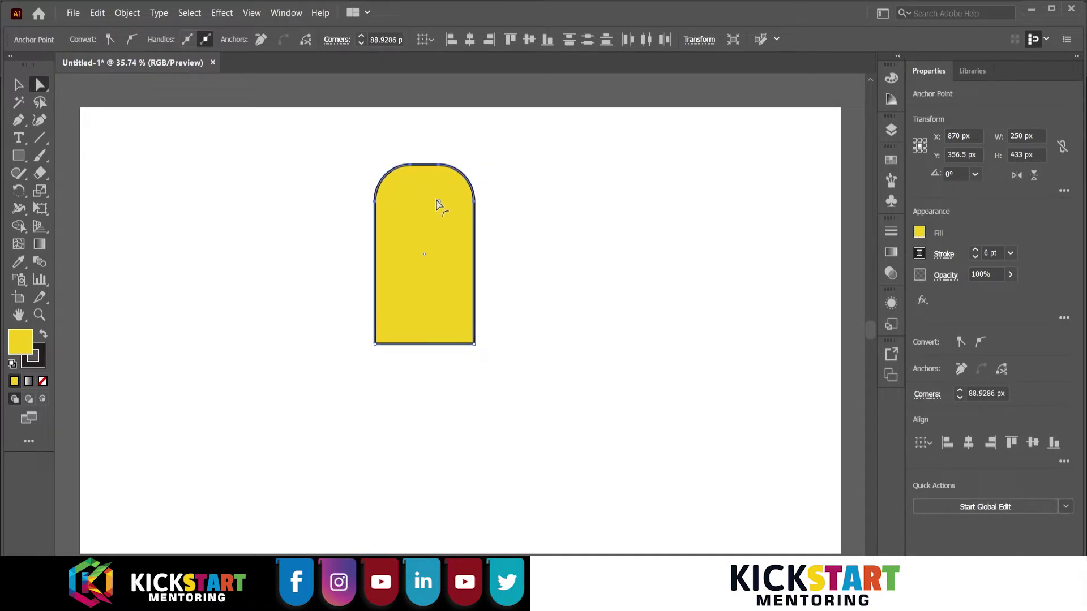
pyautogui.click(535, 262)
pyautogui.moveTo(546, 391); pyautogui.dragTo(288, 307)
pyautogui.moveTo(465, 335); pyautogui.dragTo(462, 333)
pyautogui.click(526, 353)
# Alt-drag a copy of the rounded yellow body shape to the side
pyautogui.press('v')
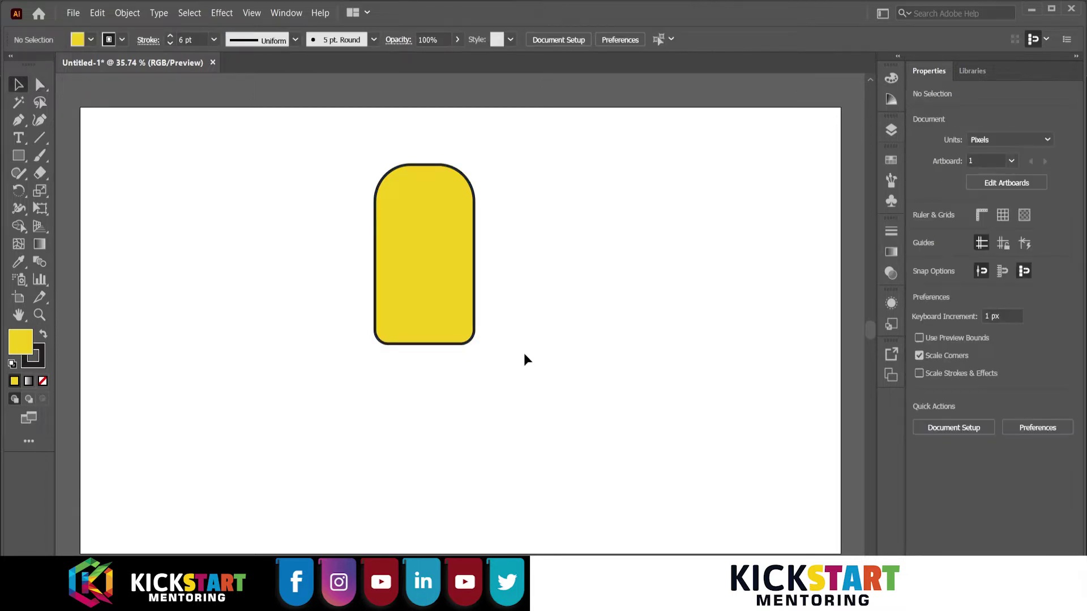
pyautogui.moveTo(538, 413); pyautogui.dragTo(310, 133)
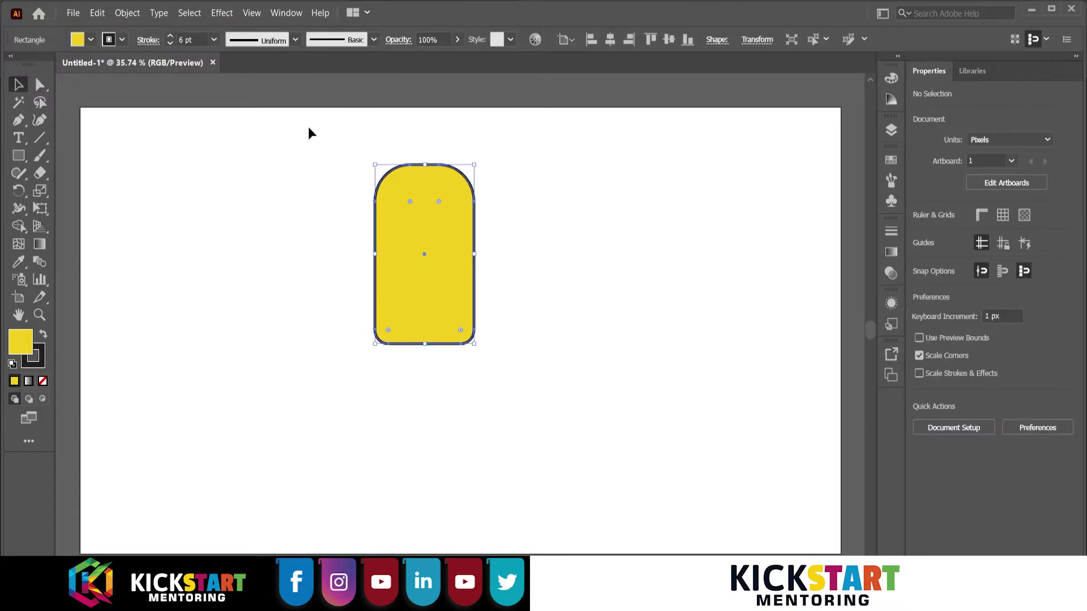
pyautogui.moveTo(423, 253)
pyautogui.mouseDown()
pyautogui.moveTo(640, 285)
pyautogui.moveTo(644, 277)
pyautogui.moveTo(253, 266)
pyautogui.mouseUp()
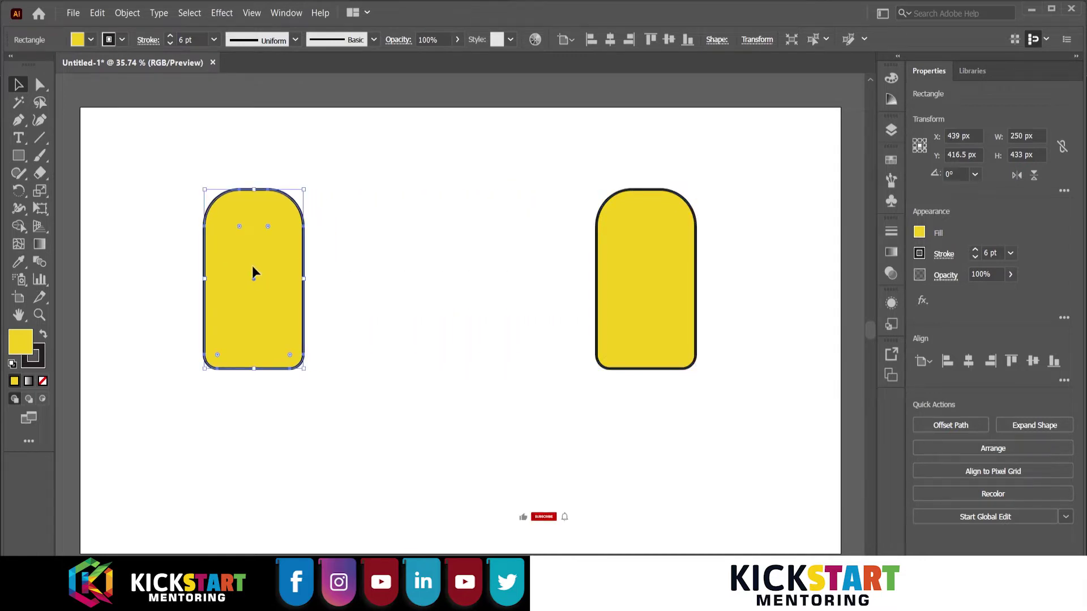
pyautogui.click(365, 226)
# Subtract a rectangle over the copy's top with Pathfinder Minus Front, leaving a 250 × 78 px strip
pyautogui.click(18, 156)
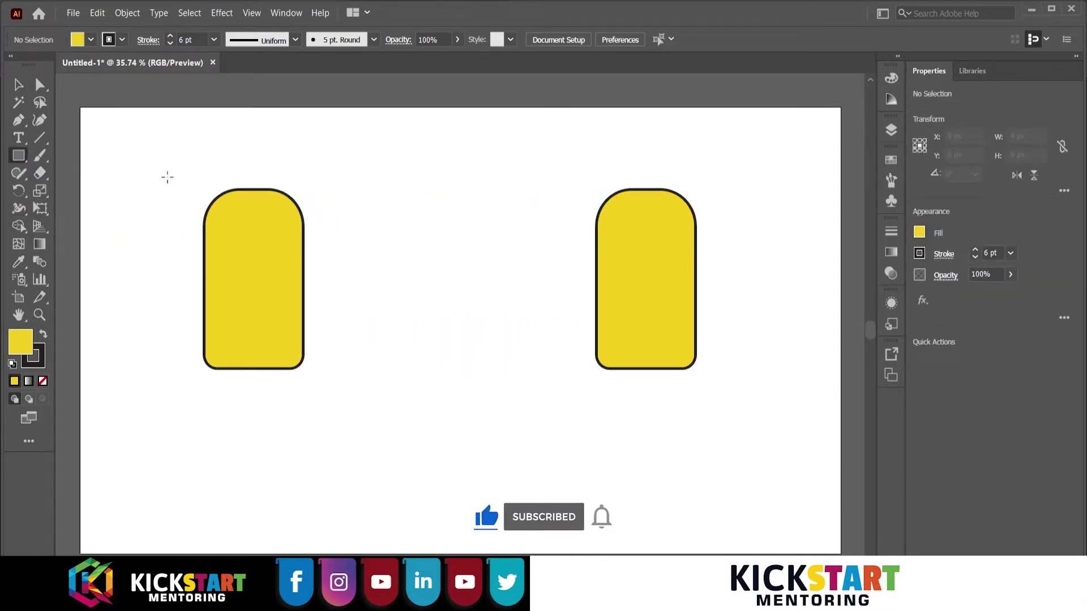
pyautogui.moveTo(154, 177); pyautogui.dragTo(345, 336)
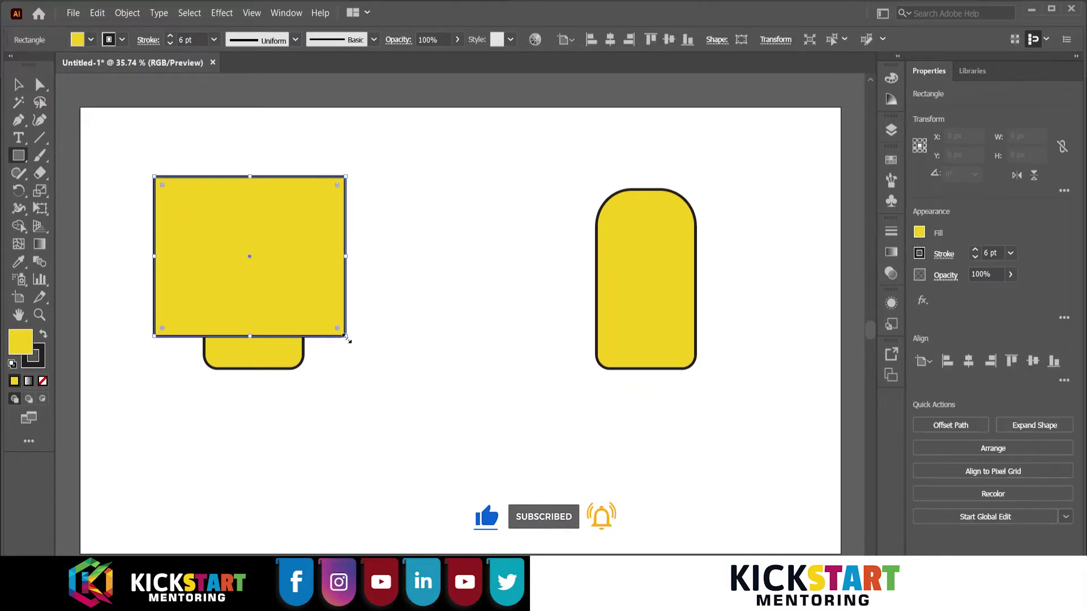
pyautogui.press('v')
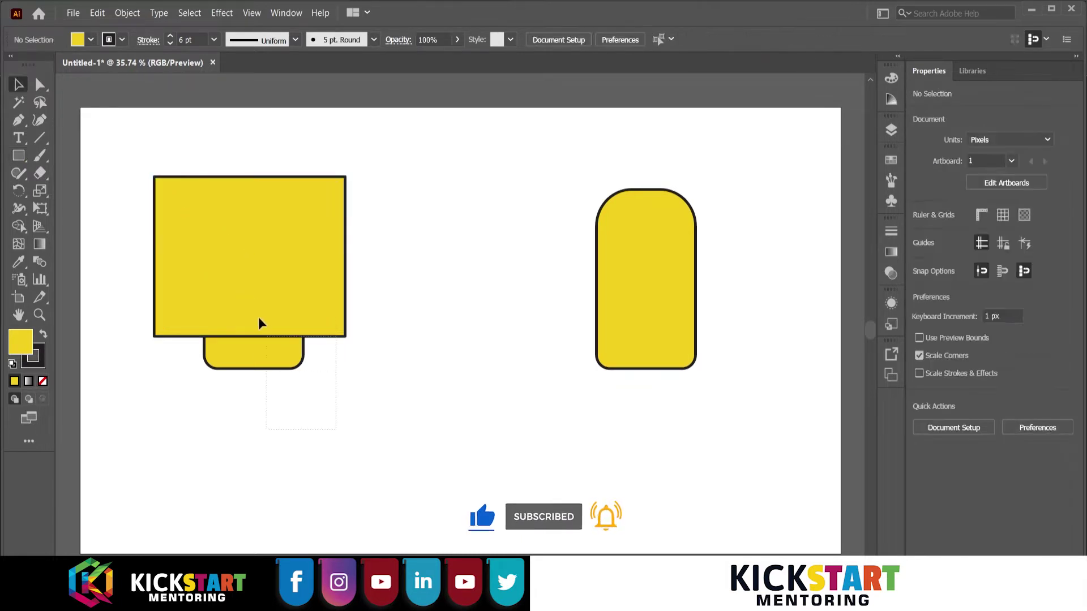
pyautogui.moveTo(340, 397); pyautogui.dragTo(233, 268)
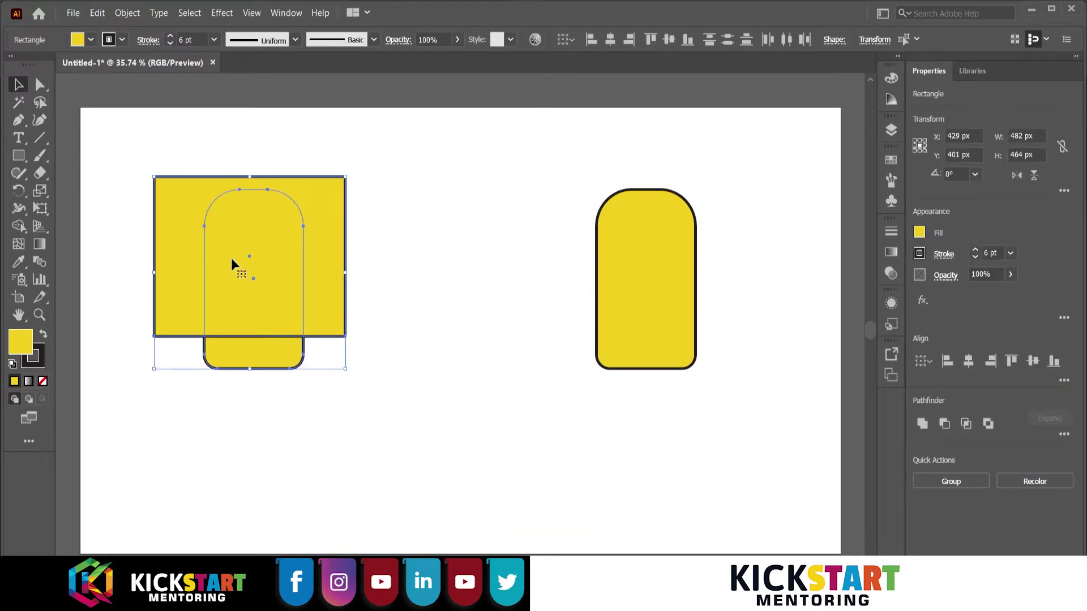
pyautogui.click(280, 8)
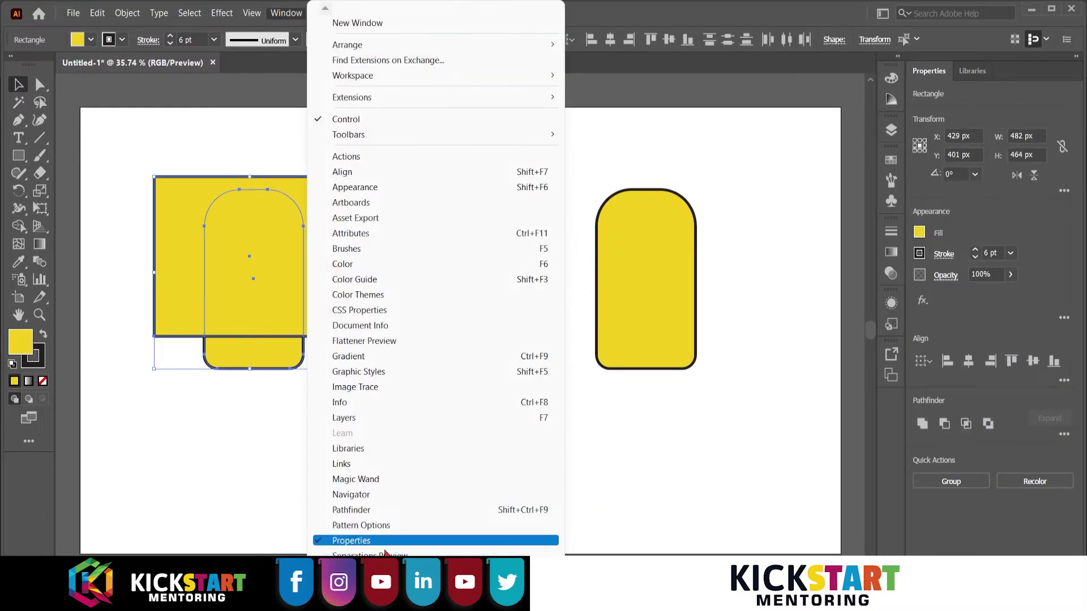
pyautogui.click(351, 527)
pyautogui.moveTo(637, 107); pyautogui.dragTo(881, 410)
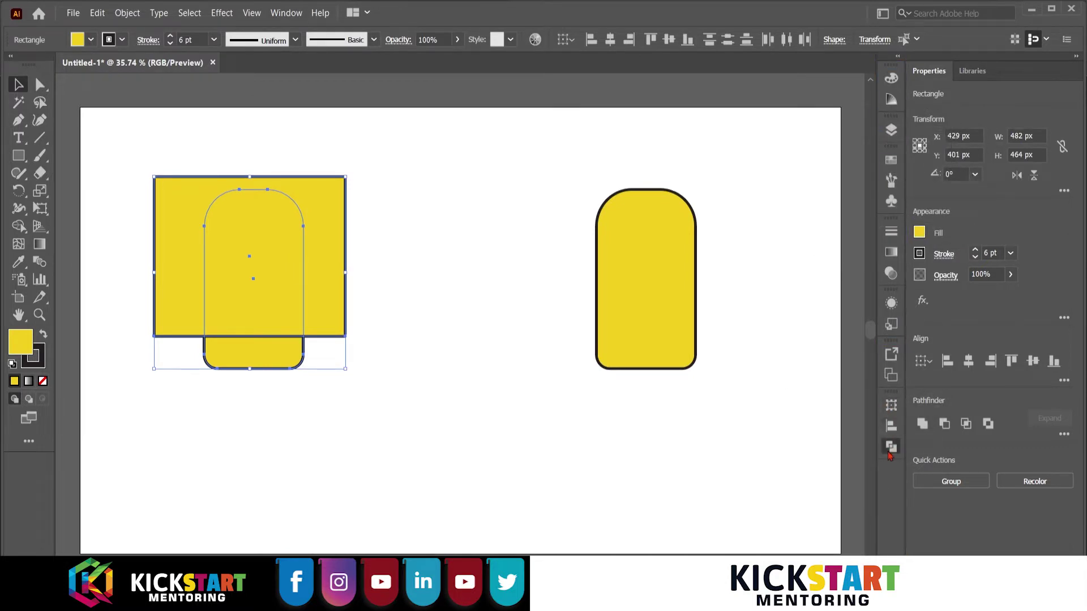
pyautogui.click(892, 446)
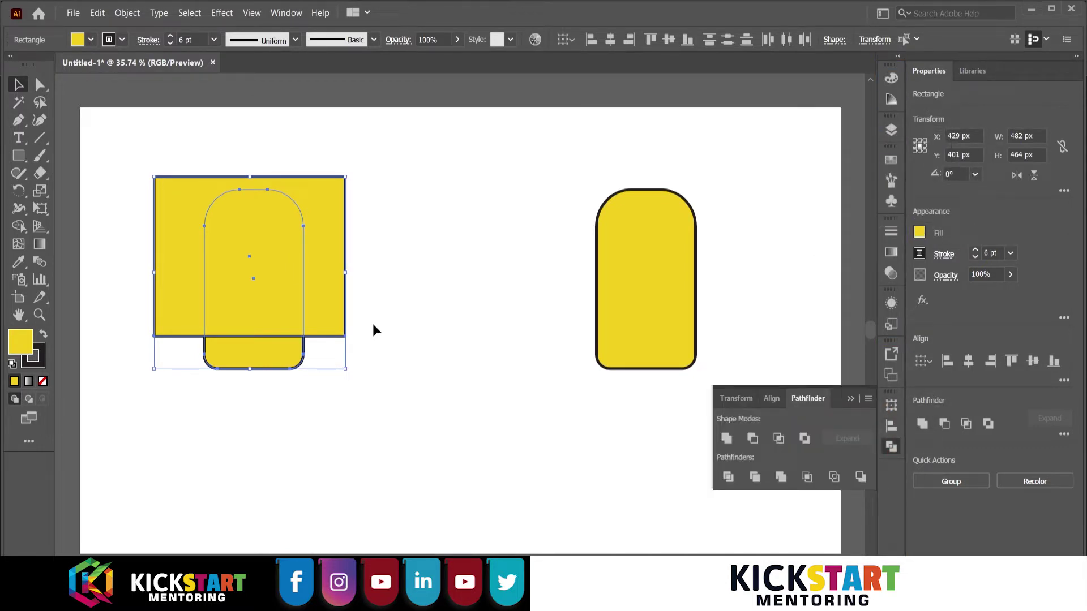
pyautogui.click(752, 440)
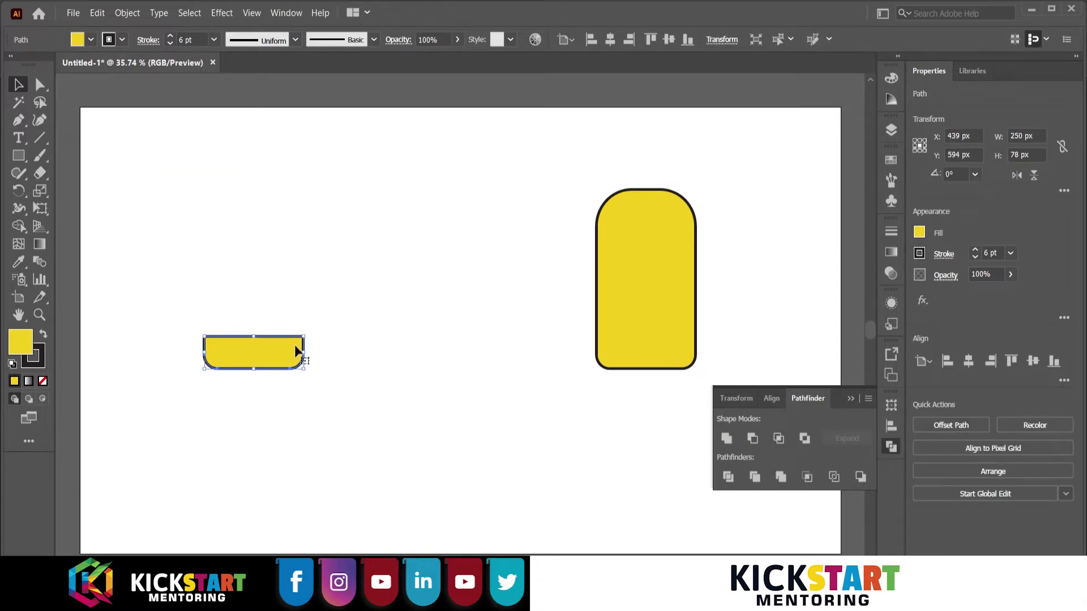
pyautogui.click(891, 161)
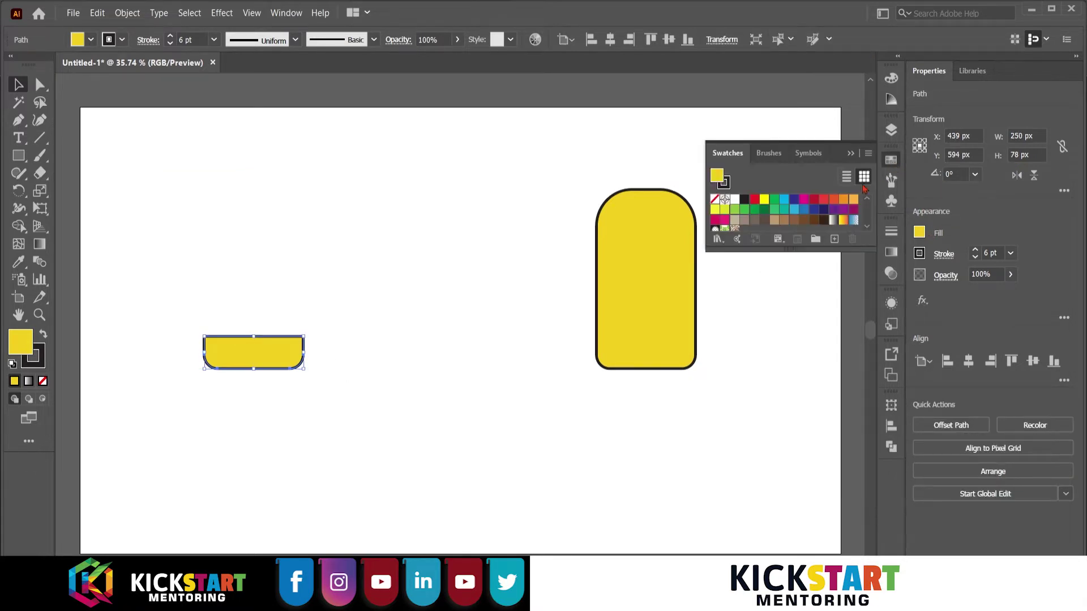
# Fill the strip with a blue swatch
pyautogui.scroll(-3, 759, 228)
pyautogui.scroll(3, 763, 224)
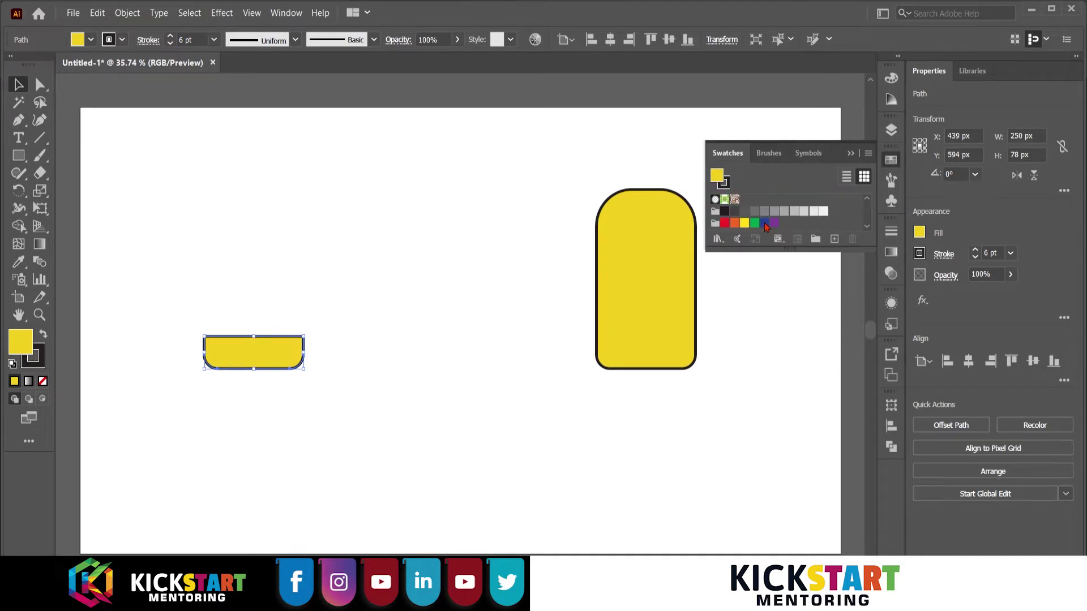
pyautogui.moveTo(792, 250); pyautogui.dragTo(797, 323)
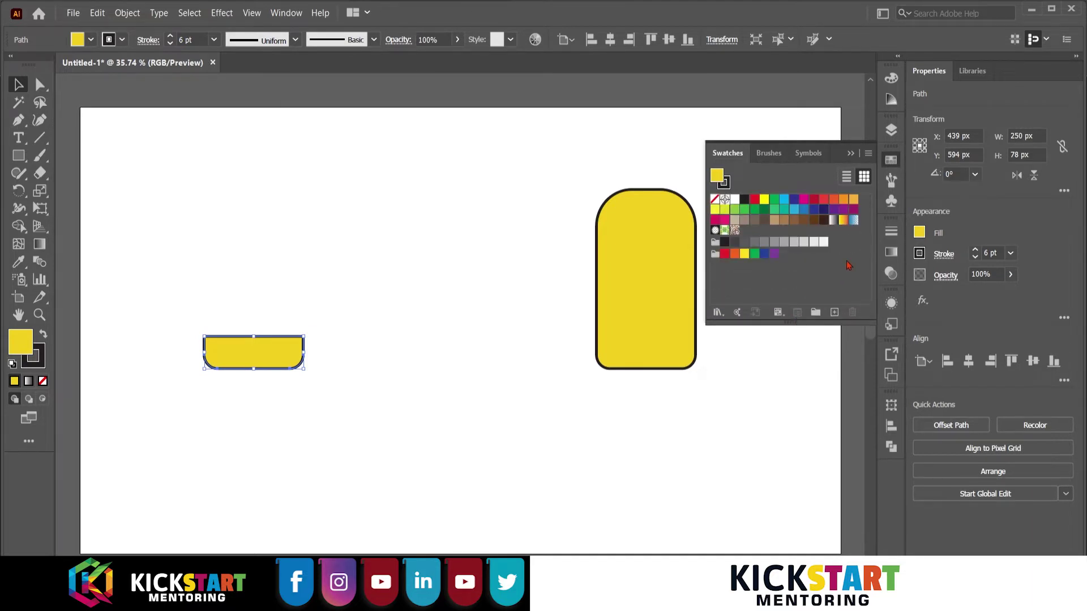
pyautogui.click(804, 215)
pyautogui.click(509, 232)
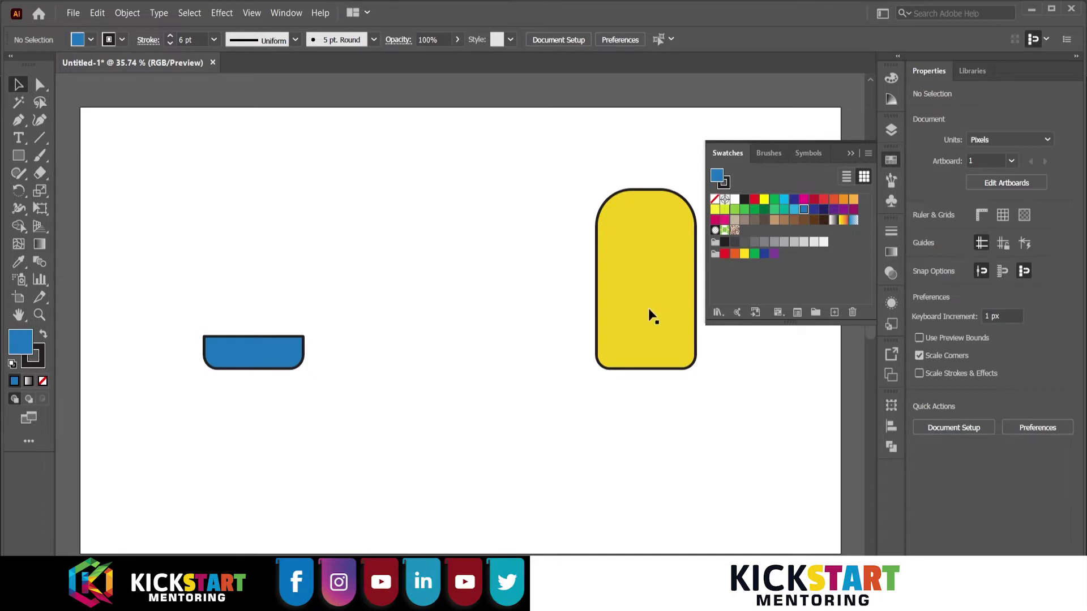
# Align the blue strip horizontally centred and bottom-flush to the yellow body as key object
pyautogui.moveTo(651, 313); pyautogui.dragTo(514, 336)
pyautogui.click(236, 293)
pyautogui.moveTo(236, 292); pyautogui.dragTo(470, 374)
pyautogui.click(527, 371)
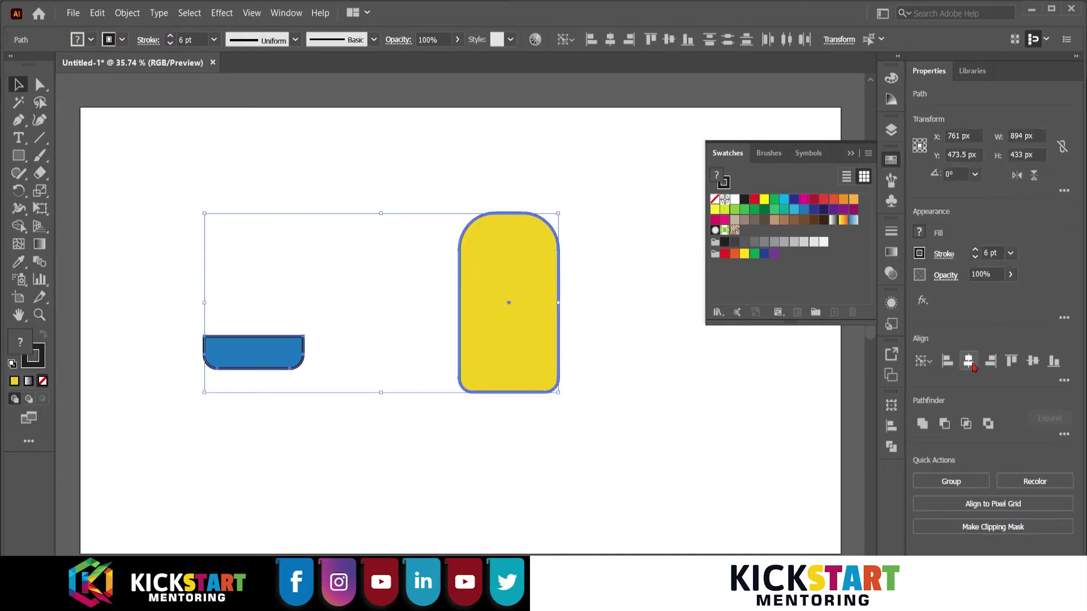
pyautogui.click(969, 360)
pyautogui.click(1054, 361)
pyautogui.click(703, 429)
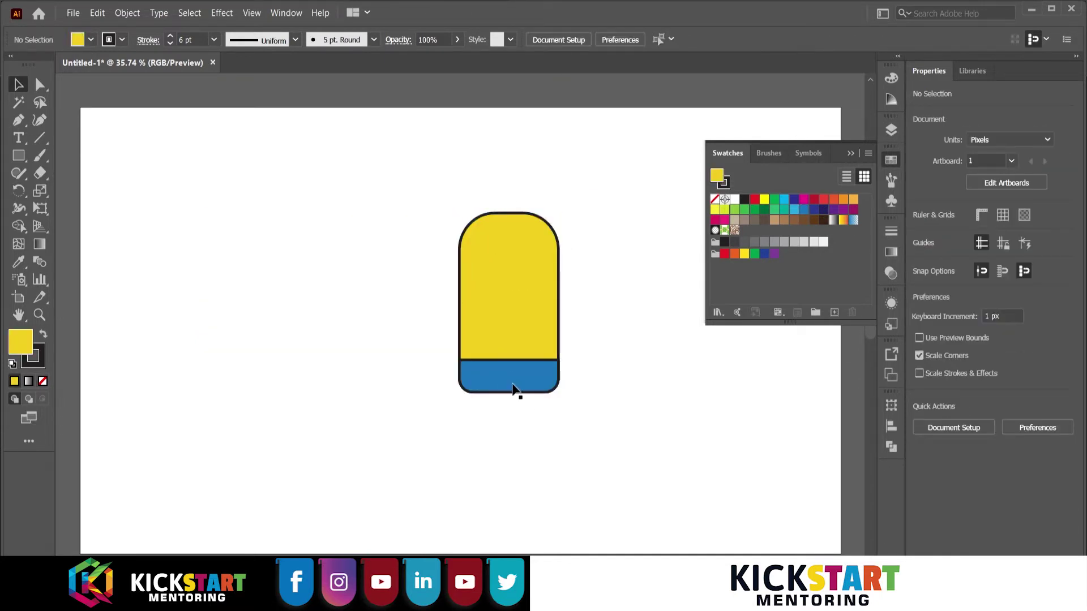
pyautogui.scroll(1, 513, 391)
pyautogui.moveTo(544, 347); pyautogui.dragTo(480, 371)
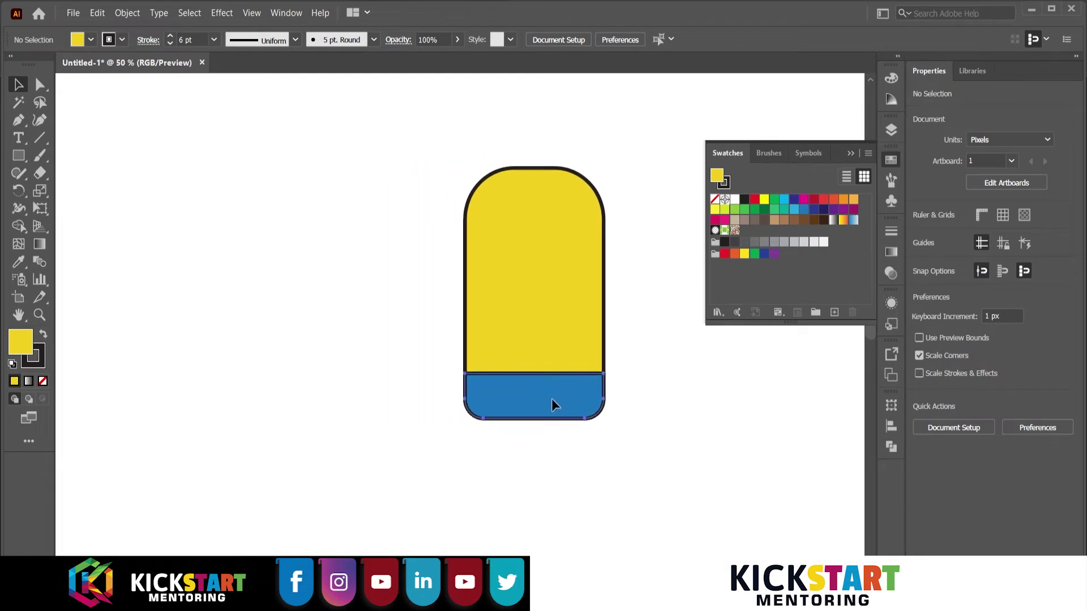
# Alt-drag a copy of the blue bottom band out to the left
pyautogui.moveTo(553, 403); pyautogui.dragTo(342, 395)
pyautogui.click(372, 437)
pyautogui.scroll(2, 373, 443)
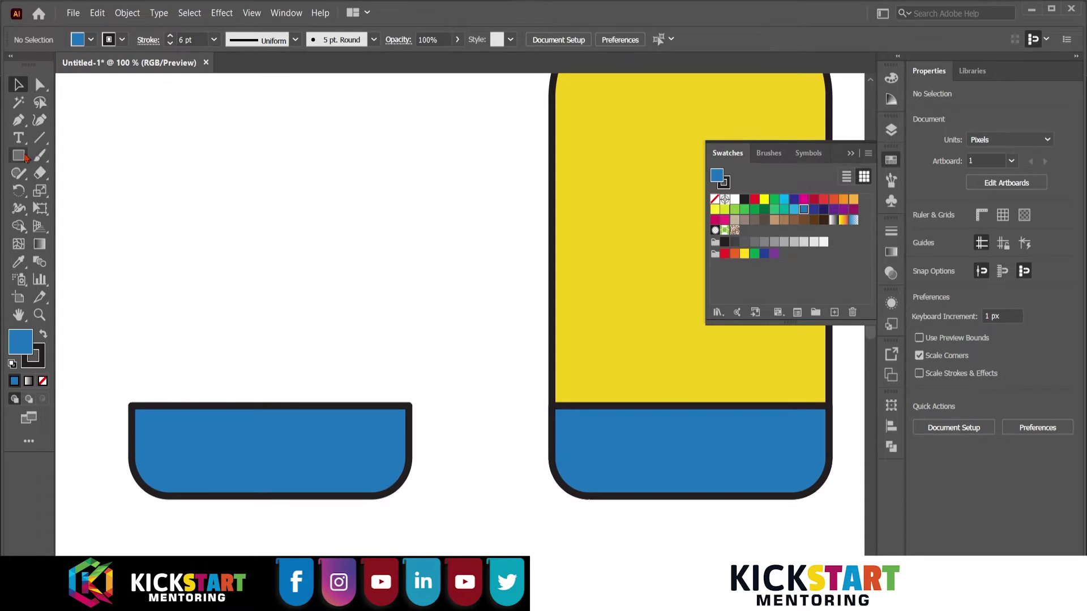
# Draw a 189 × 162 px rectangle over the copied band and centre it horizontally on it
pyautogui.click(19, 157)
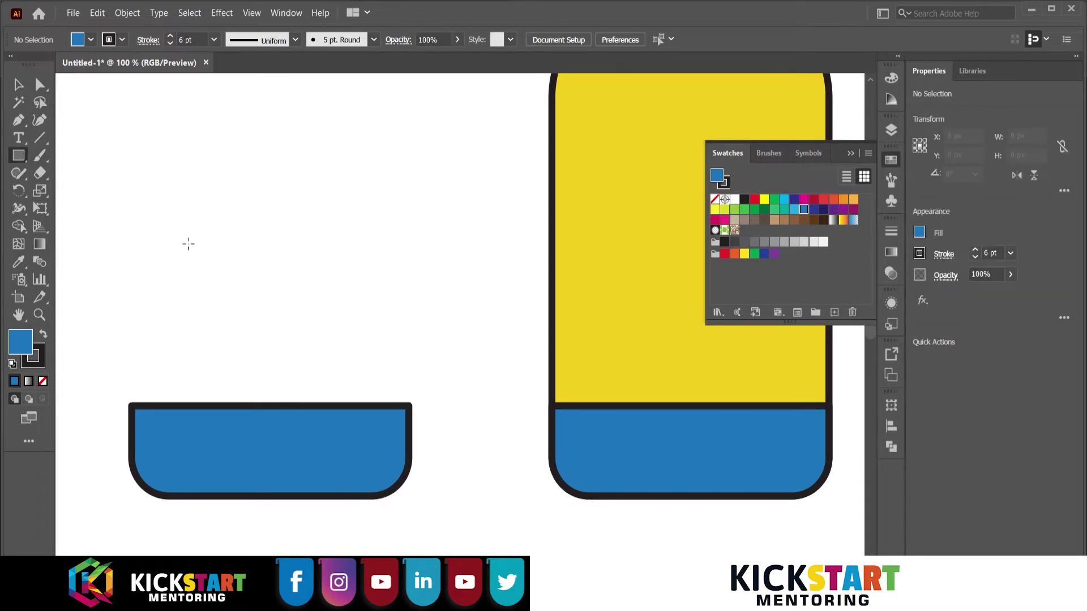
pyautogui.moveTo(189, 245); pyautogui.dragTo(357, 461)
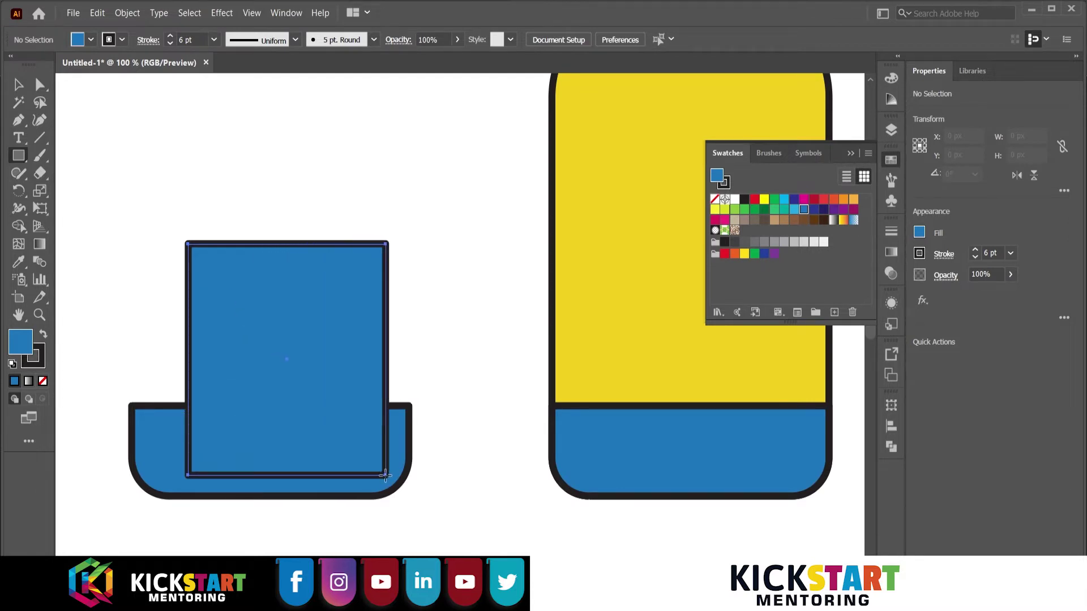
pyautogui.moveTo(356, 462); pyautogui.dragTo(358, 463)
pyautogui.hotkey('ctrl', 'shift', '[')
pyautogui.hotkey('ctrl', 'shift', 'a')
pyautogui.moveTo(162, 278); pyautogui.dragTo(375, 470)
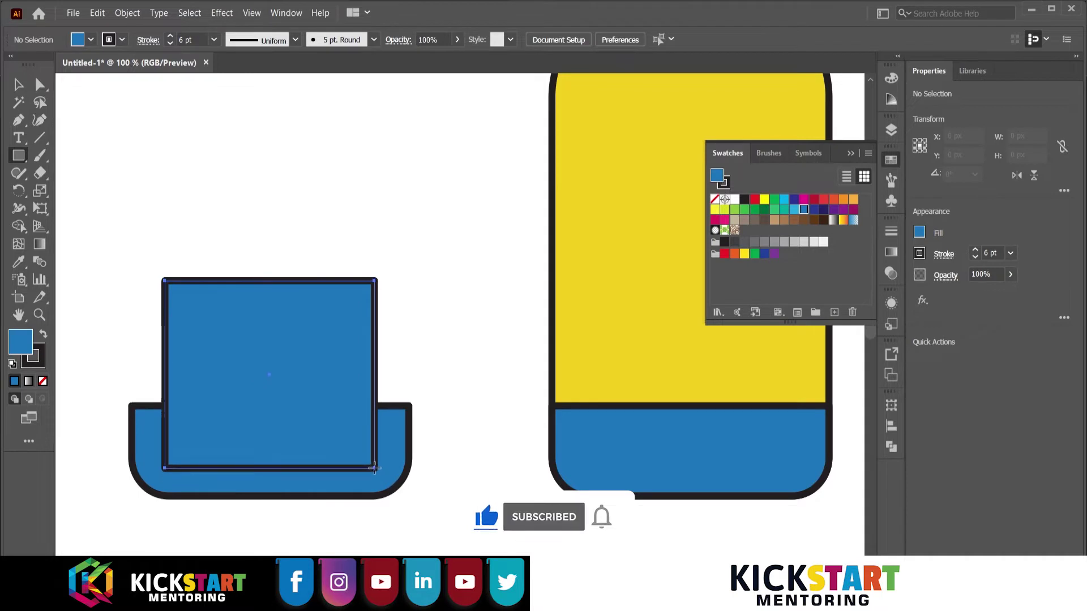
pyautogui.click(270, 355)
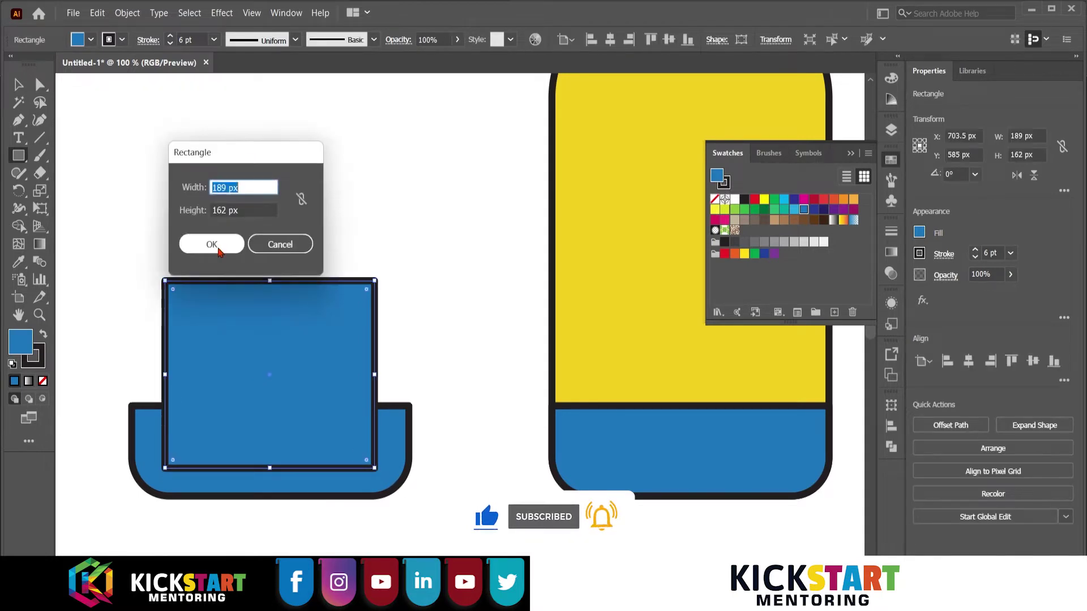
pyautogui.click(279, 253)
pyautogui.press('v')
pyautogui.moveTo(249, 238); pyautogui.dragTo(339, 534)
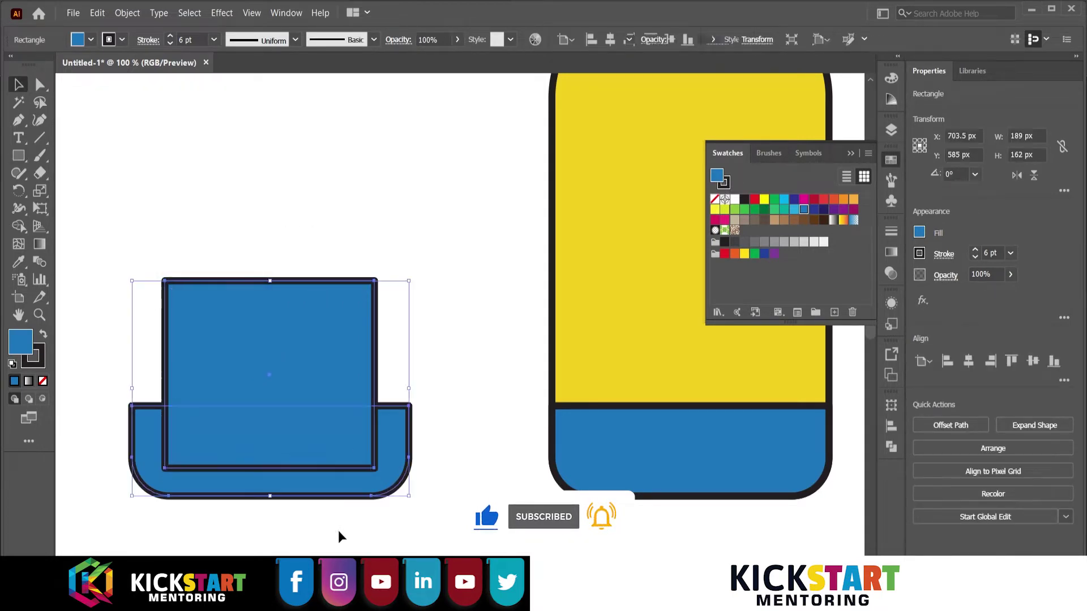
pyautogui.click(969, 361)
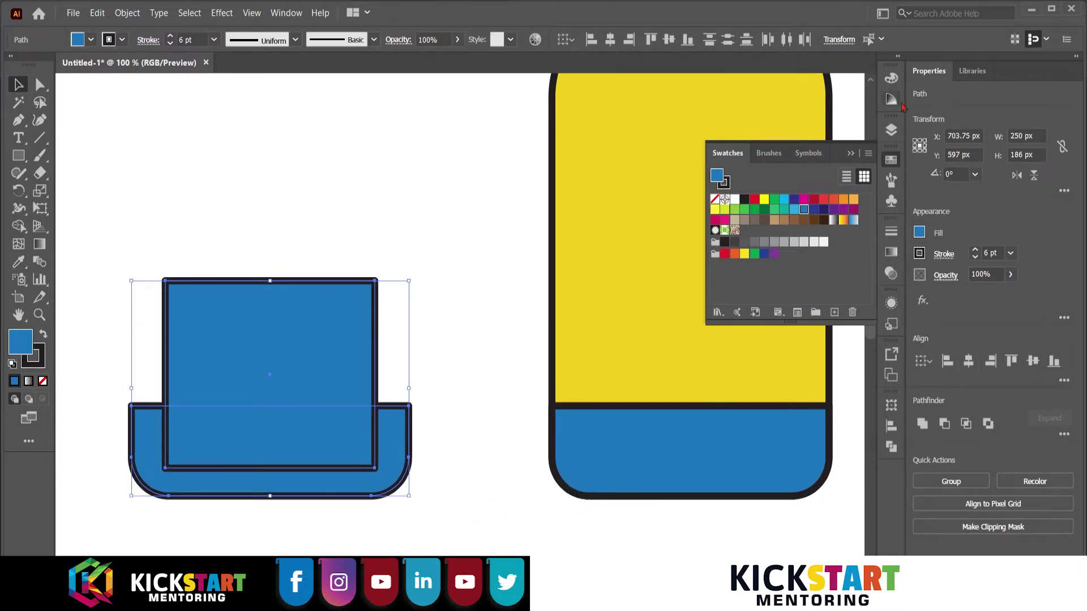
# Unite the rectangle and band into one blue shape with Pathfinder Unite
pyautogui.click(891, 447)
pyautogui.click(726, 438)
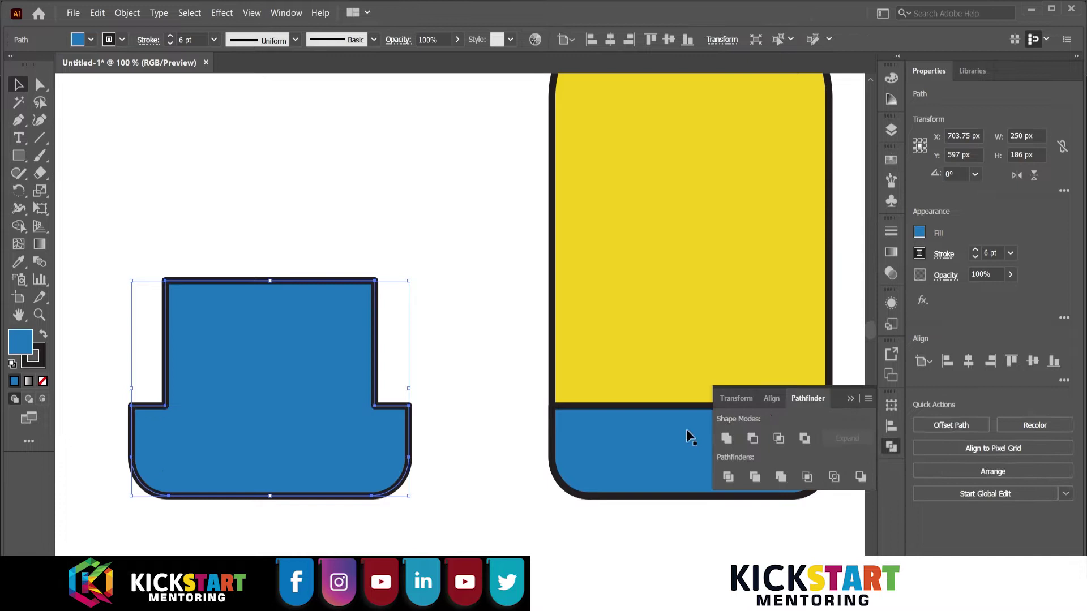
pyautogui.click(293, 230)
pyautogui.click(317, 337)
# Drag the bib's top two anchors down so the shape is 150 px tall
pyautogui.press('a')
pyautogui.moveTo(96, 235); pyautogui.dragTo(413, 308)
pyautogui.moveTo(175, 250); pyautogui.dragTo(364, 300)
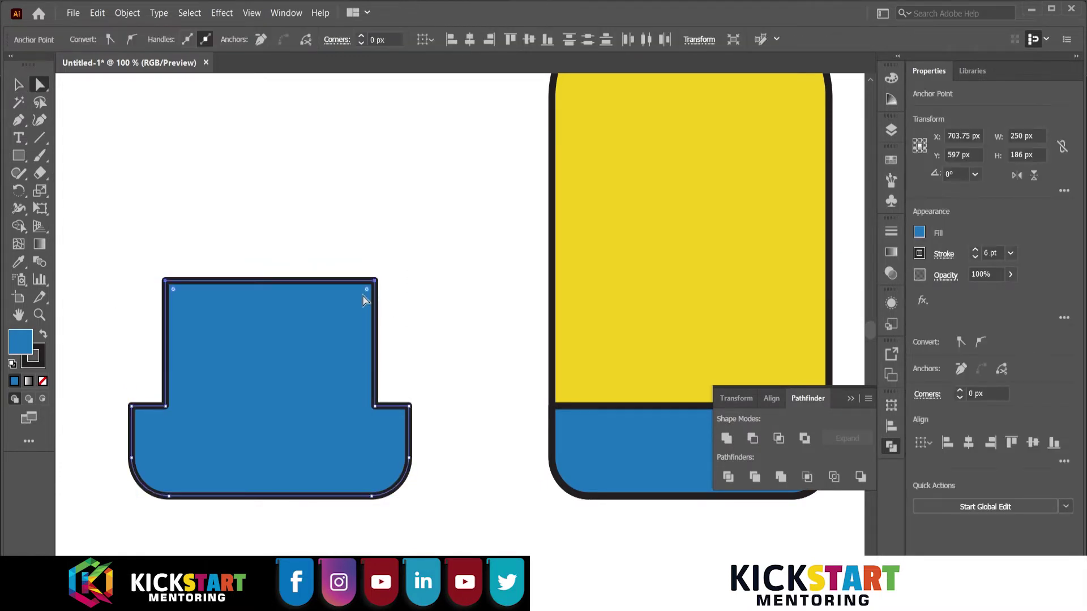
pyautogui.moveTo(298, 281)
pyautogui.mouseDown()
pyautogui.moveTo(306, 334)
pyautogui.moveTo(305, 322)
pyautogui.mouseUp()
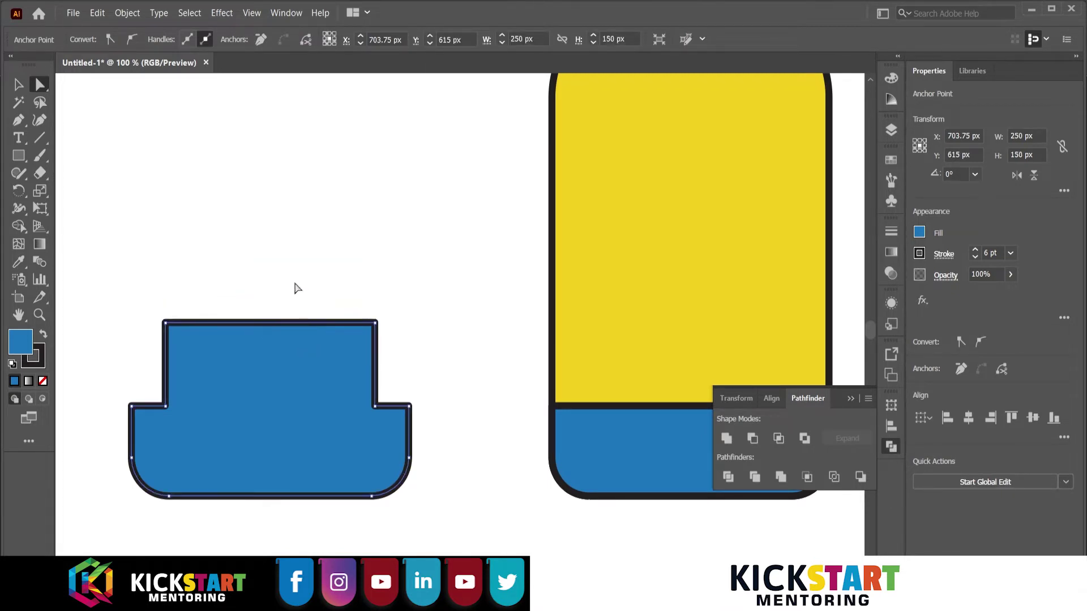
pyautogui.click(323, 281)
pyautogui.hotkey('ctrl', '=')
# Draw a rounded rectangle overlapping the bib's right side and tune its corner radius
pyautogui.click(18, 137)
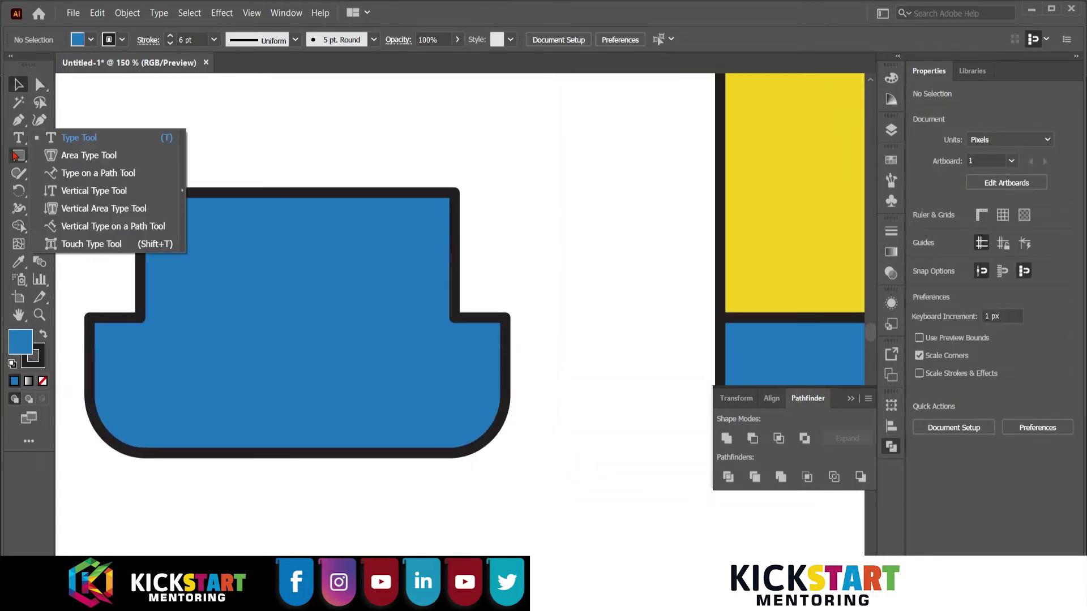
pyautogui.moveTo(19, 156); pyautogui.dragTo(85, 172)
pyautogui.moveTo(452, 193); pyautogui.dragTo(598, 382)
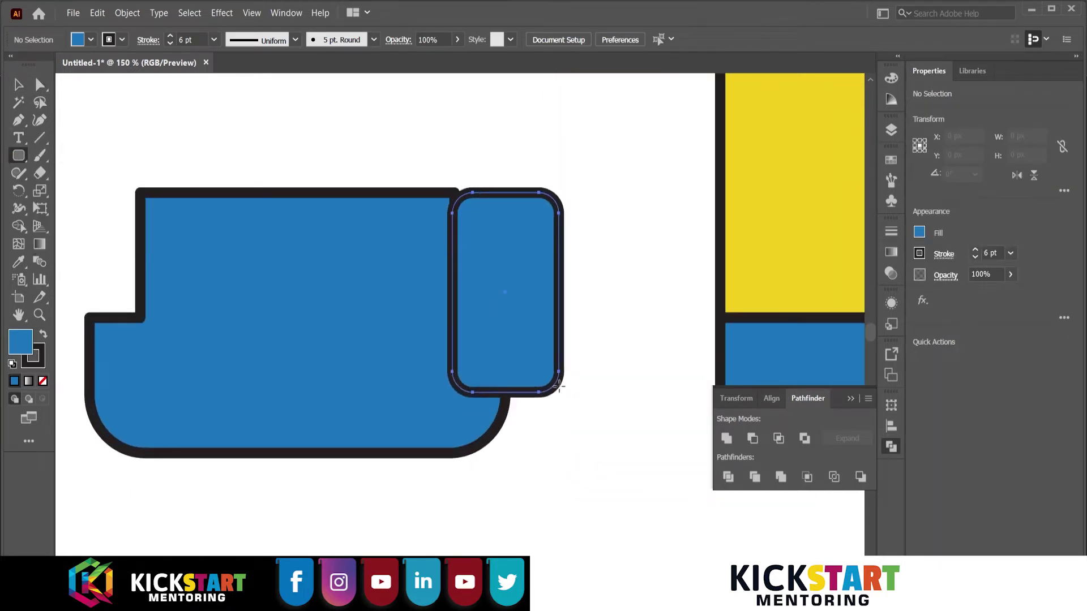
pyautogui.press('v')
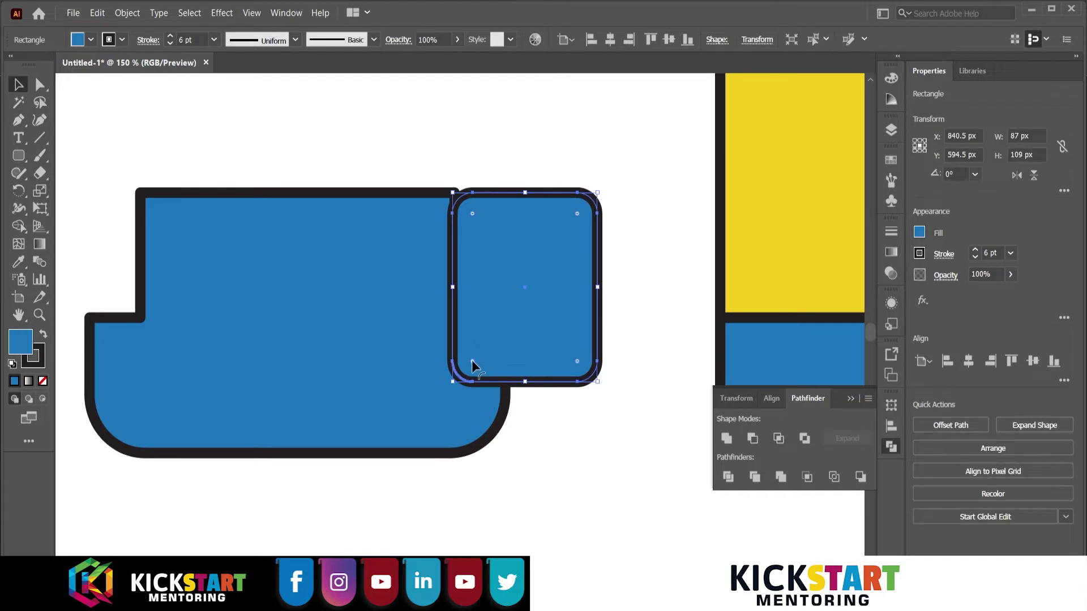
pyautogui.moveTo(472, 360); pyautogui.dragTo(558, 331)
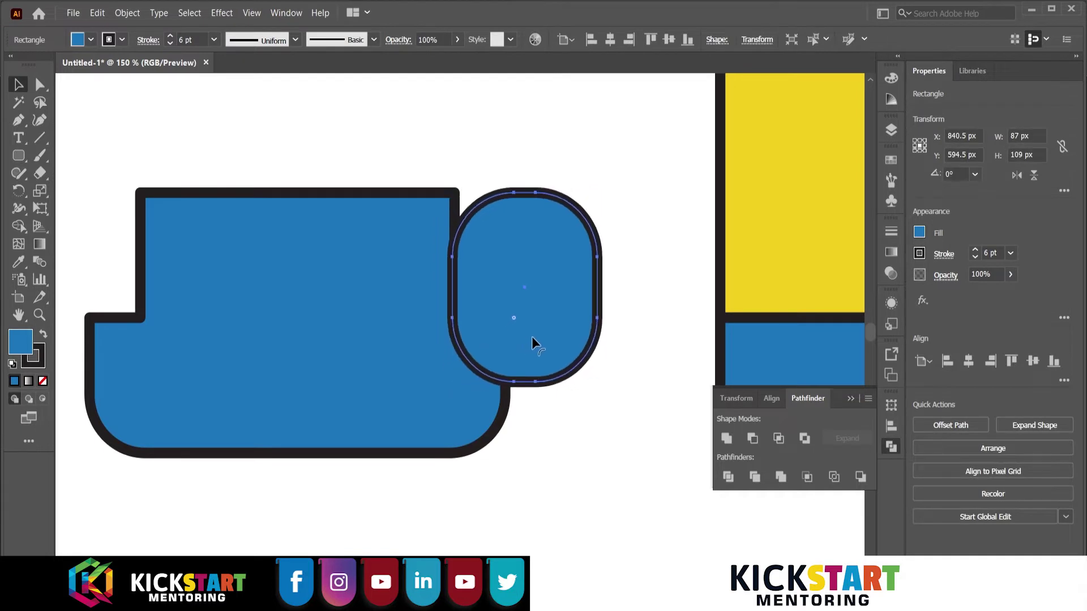
pyautogui.moveTo(1002, 289)
pyautogui.mouseDown()
pyautogui.moveTo(976, 300)
pyautogui.moveTo(990, 294)
pyautogui.mouseUp()
pyautogui.click(1011, 274)
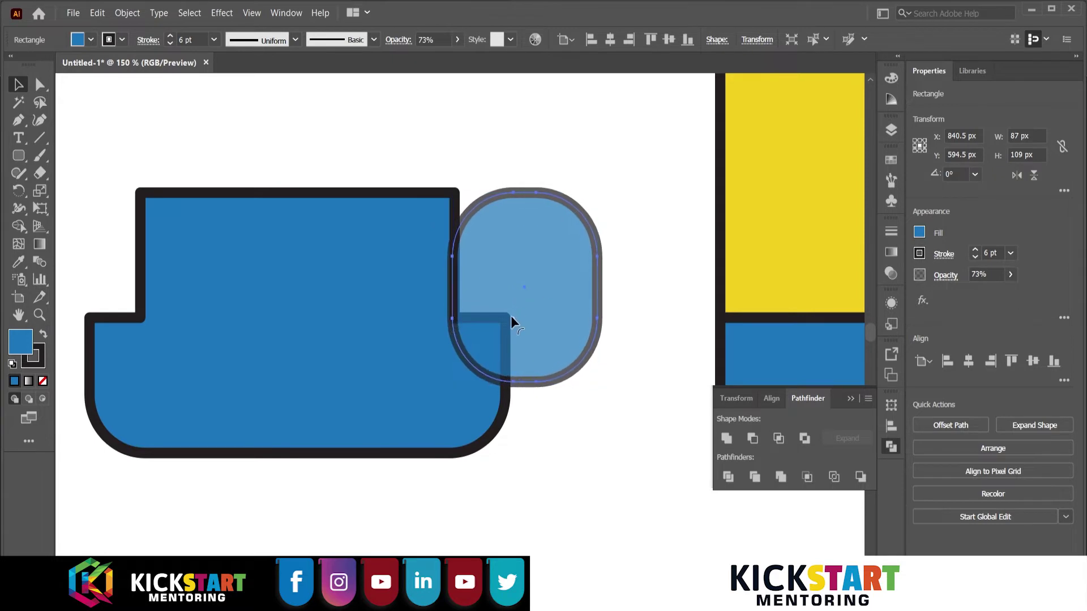
pyautogui.moveTo(511, 316); pyautogui.dragTo(510, 284)
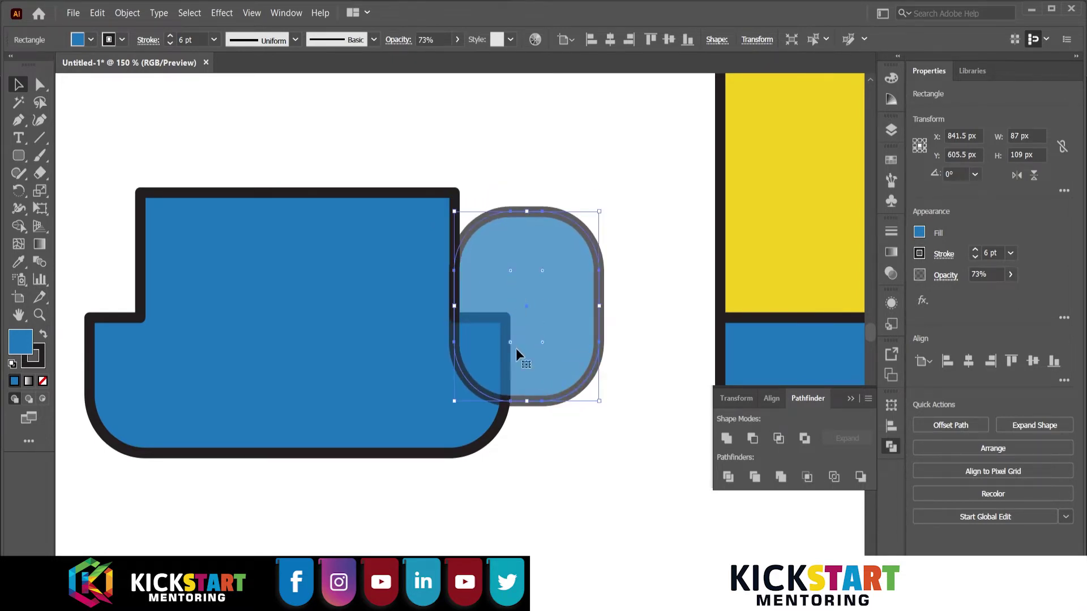
pyautogui.moveTo(511, 343)
pyautogui.mouseDown()
pyautogui.moveTo(494, 344)
pyautogui.moveTo(508, 345)
pyautogui.mouseUp()
pyautogui.click(576, 144)
pyautogui.click(566, 244)
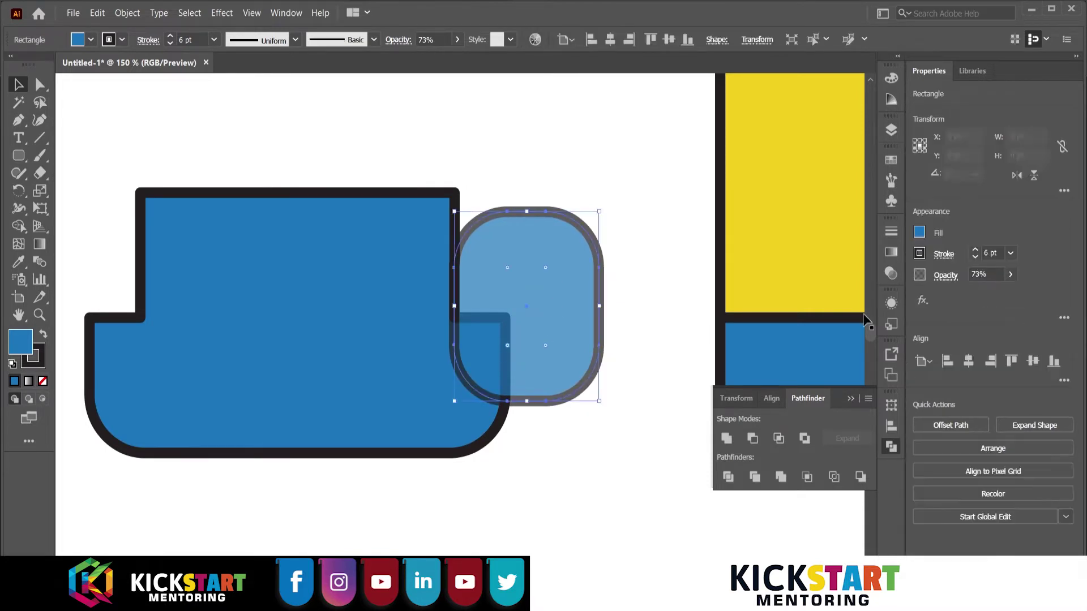
pyautogui.click(1010, 275)
pyautogui.click(657, 351)
# Duplicate the rounded rectangle to the bib's left side, nudging it 1 px left into place
pyautogui.hscroll(-5, 727, 308)
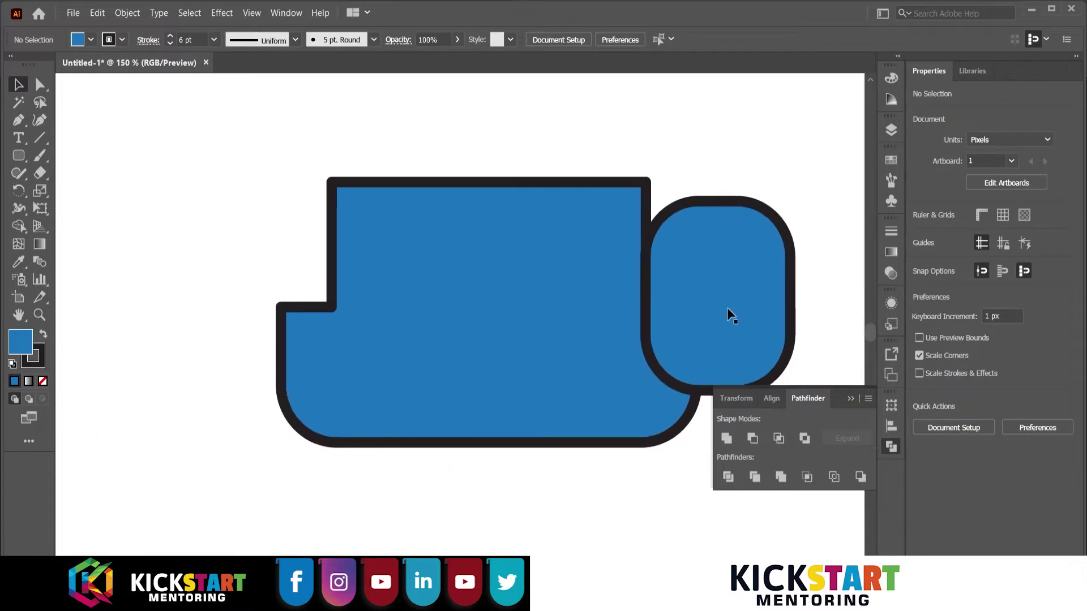
pyautogui.moveTo(727, 308)
pyautogui.mouseDown()
pyautogui.moveTo(266, 293)
pyautogui.moveTo(274, 286)
pyautogui.mouseUp()
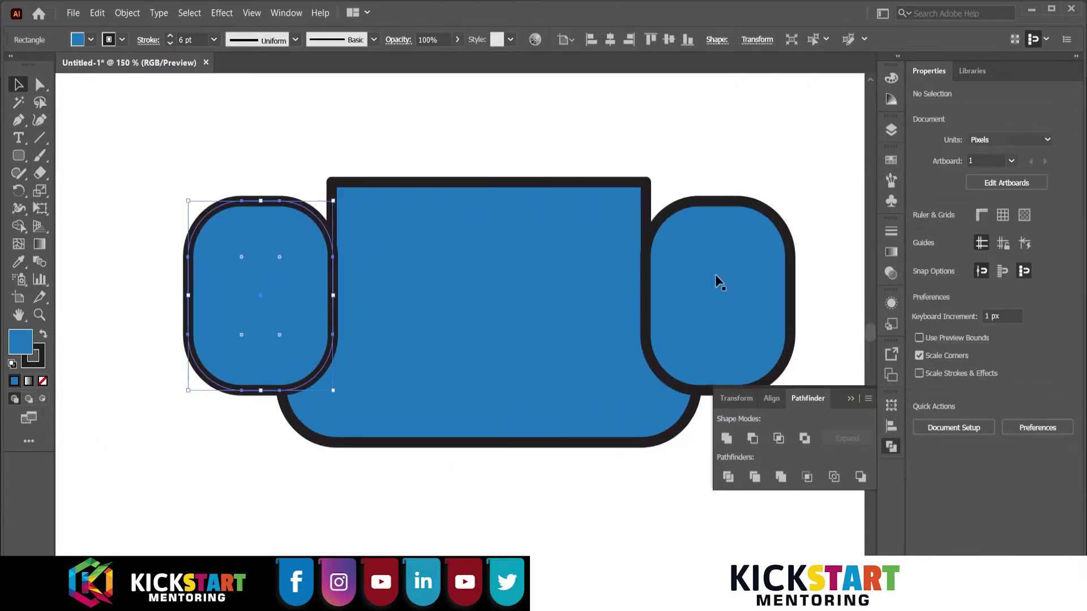
pyautogui.click(1010, 275)
pyautogui.moveTo(966, 300); pyautogui.dragTo(972, 300)
pyautogui.scroll(3, 429, 303)
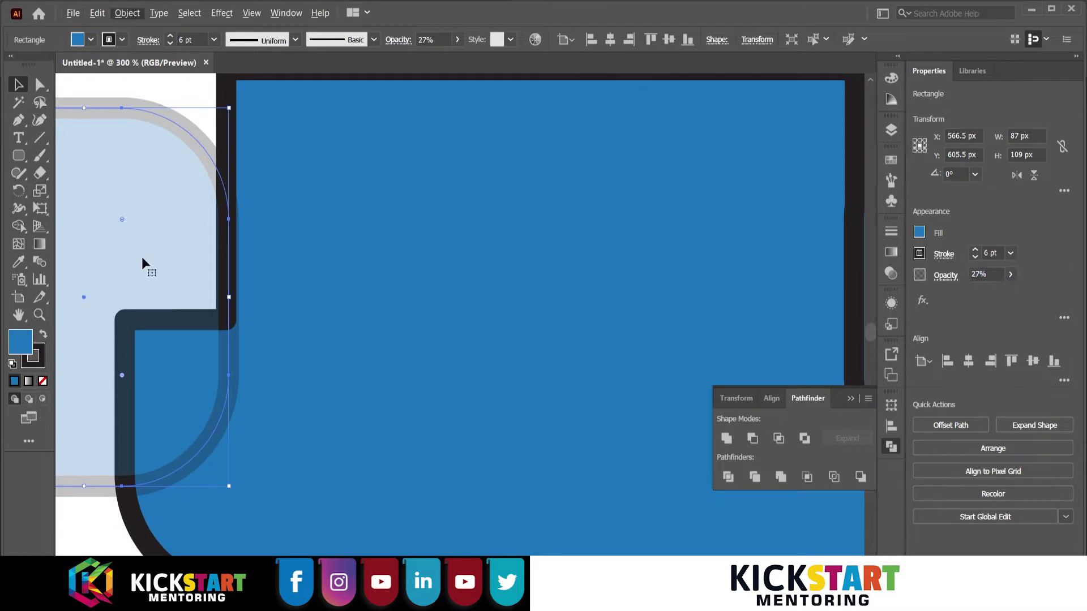
pyautogui.scroll(-2, 141, 257)
pyautogui.scroll(1, 151, 137)
pyautogui.scroll(3, 222, 272)
pyautogui.scroll(2, 222, 273)
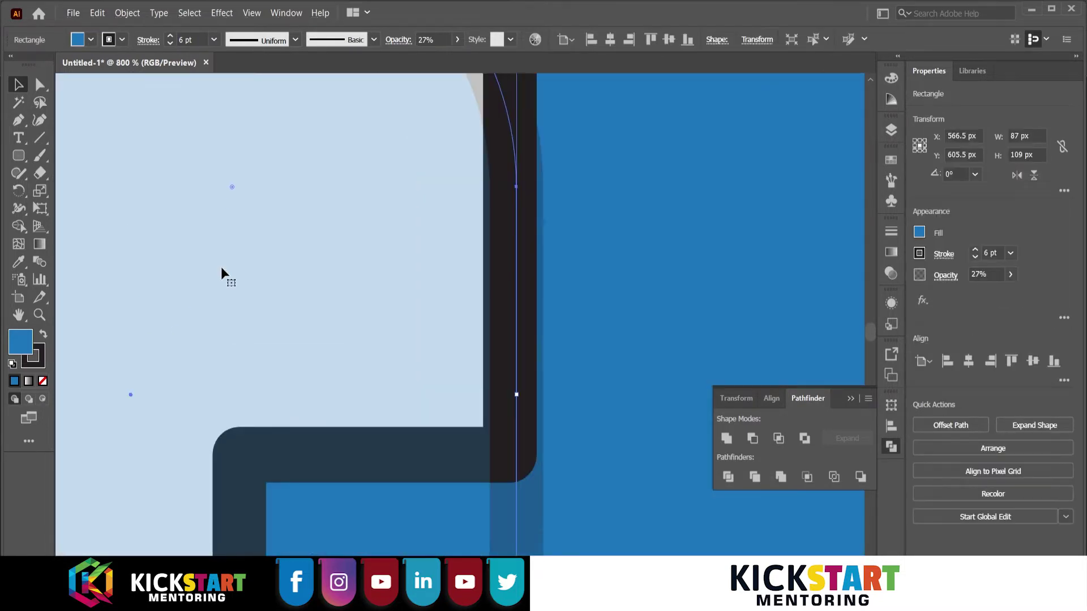
pyautogui.press('Left')
pyautogui.scroll(-3, 222, 273)
pyautogui.scroll(-1, 225, 273)
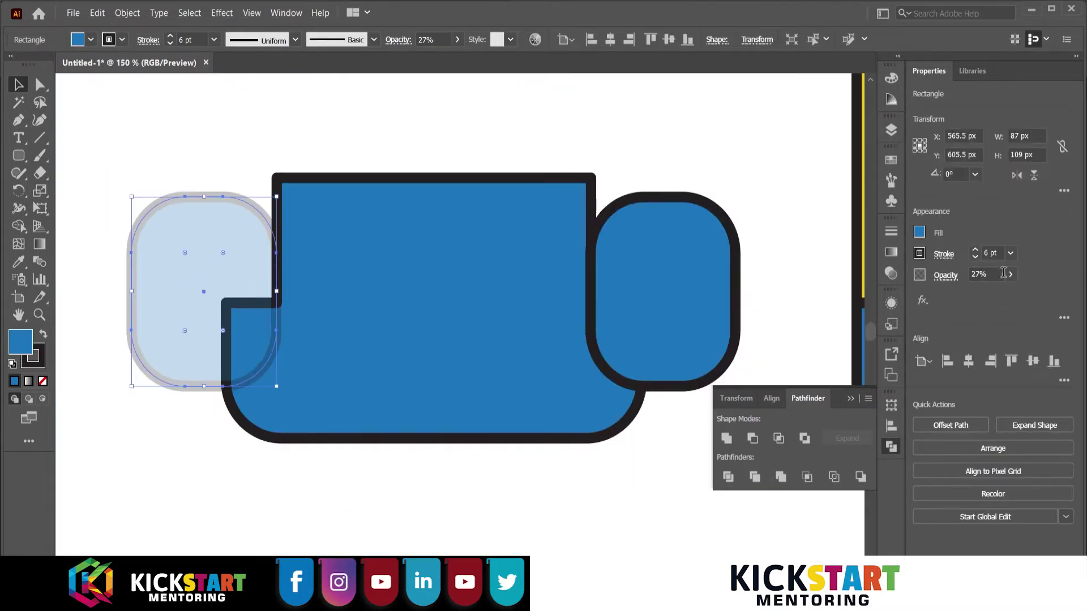
pyautogui.click(1010, 274)
pyautogui.moveTo(972, 300); pyautogui.dragTo(1015, 300)
pyautogui.click(628, 182)
# Select all and delete both side shapes' upper parts with Shape Builder
pyautogui.hotkey('ctrl', 'a')
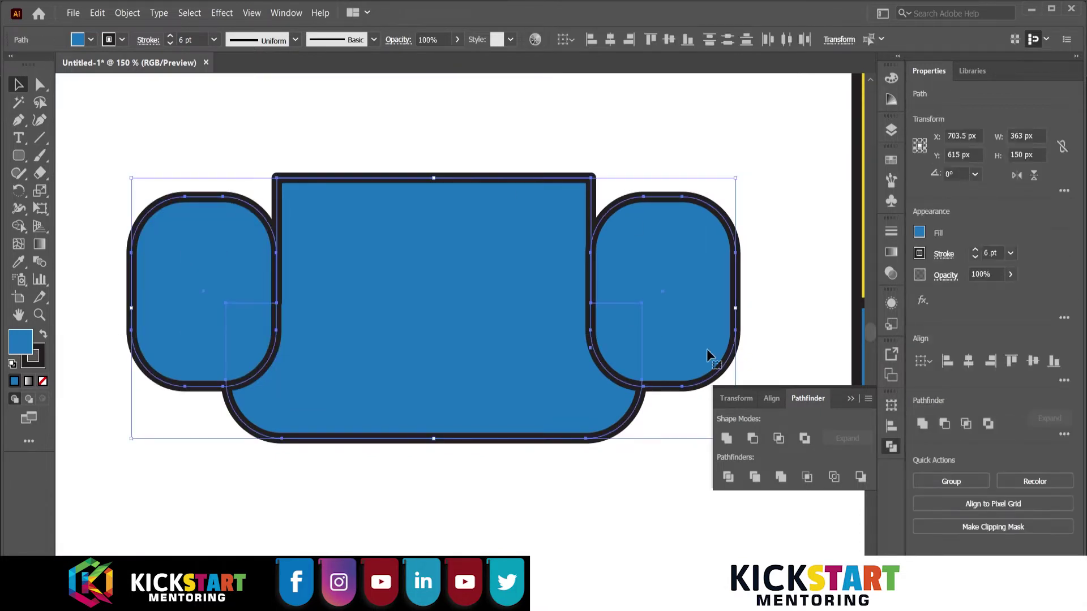
pyautogui.hotkey('shift', 'm')
pyautogui.keyDown('alt'); pyautogui.click(688, 292); pyautogui.keyUp('alt')
pyautogui.keyDown('alt'); pyautogui.click(242, 264); pyautogui.keyUp('alt')
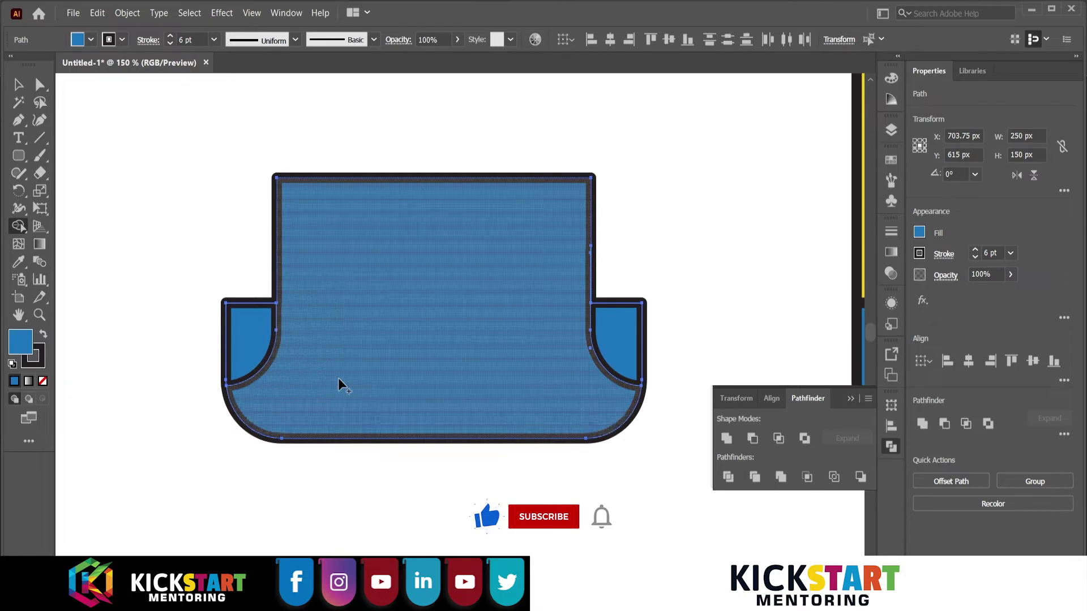
# Undo a stray Shape Builder merge and delete the upper-left rounded region
pyautogui.moveTo(338, 378); pyautogui.dragTo(591, 271)
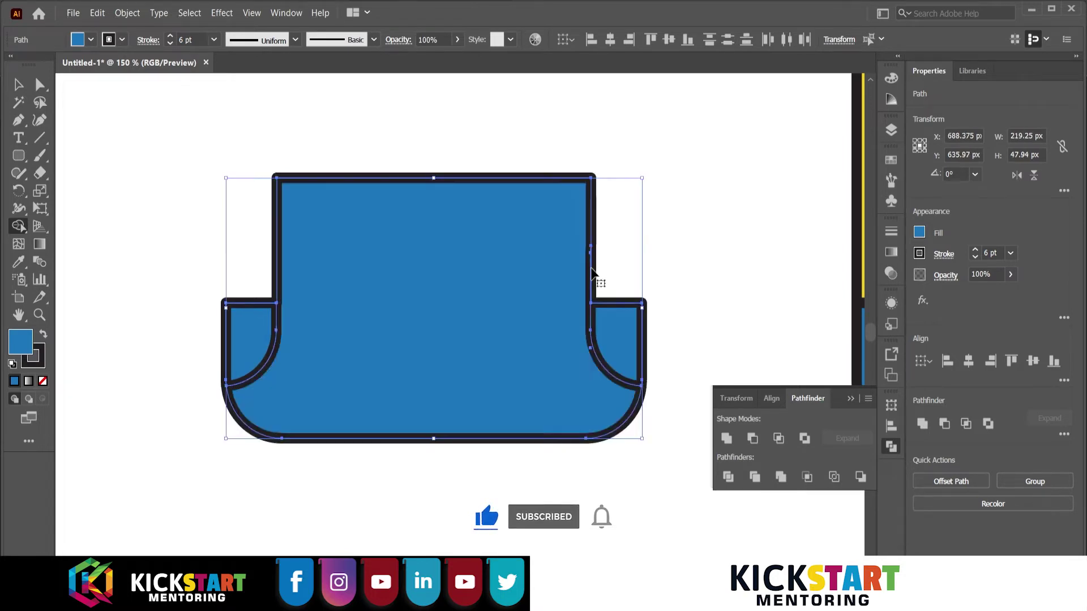
pyautogui.hotkey('ctrl', 'z')
pyautogui.hotkey('ctrl', 'z')
pyautogui.hotkey('ctrl', 'z')
pyautogui.keyDown('alt'); pyautogui.click(226, 274); pyautogui.keyUp('alt')
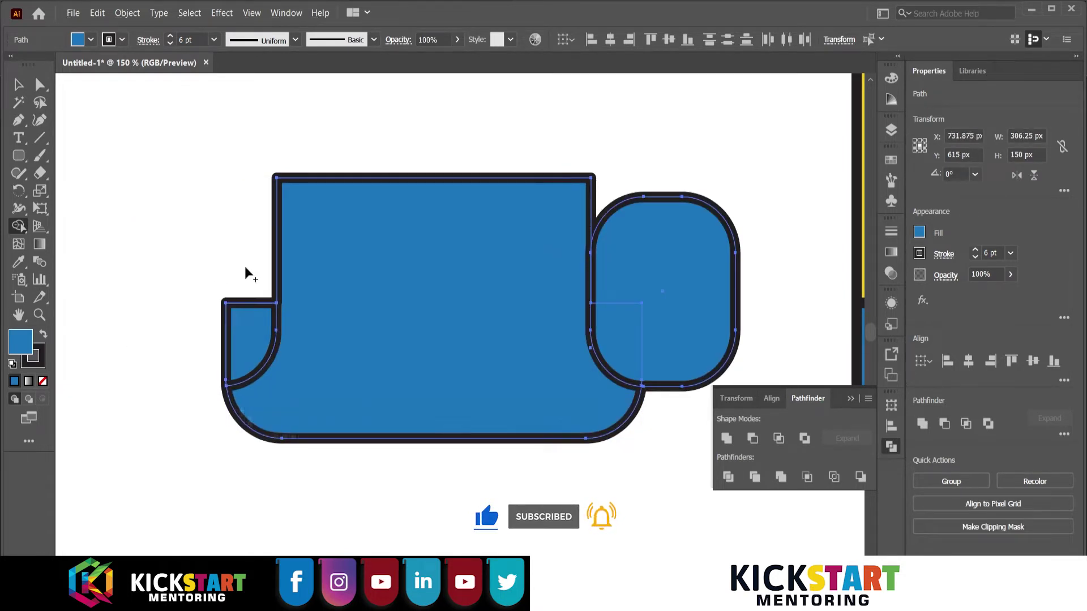
# Set the right rounded shape to 16% opacity, nudge it 1 px right, then restore full opacity
pyautogui.press('v')
pyautogui.scroll(2, 685, 291)
pyautogui.click(685, 291)
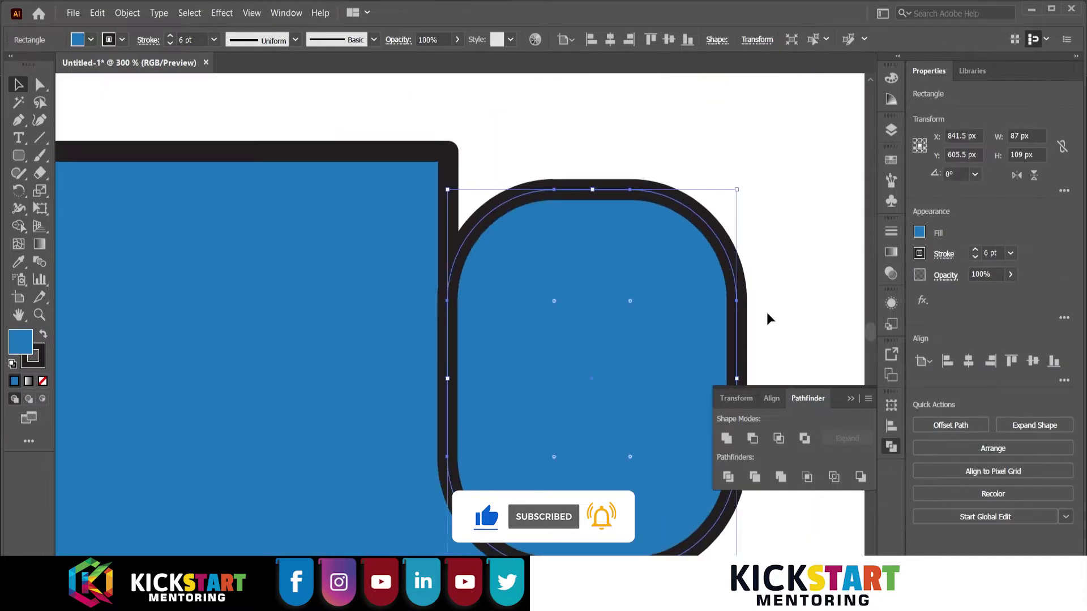
pyautogui.click(986, 274)
pyautogui.write('16')
pyautogui.press('Return')
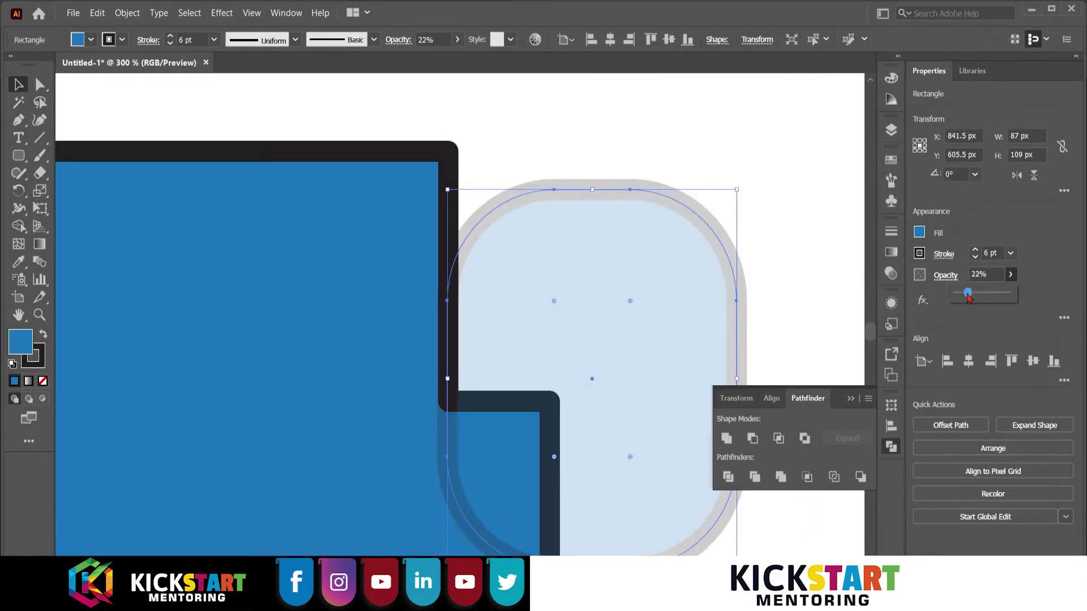
pyautogui.scroll(4, 493, 356)
pyautogui.hscroll(-3, 492, 356)
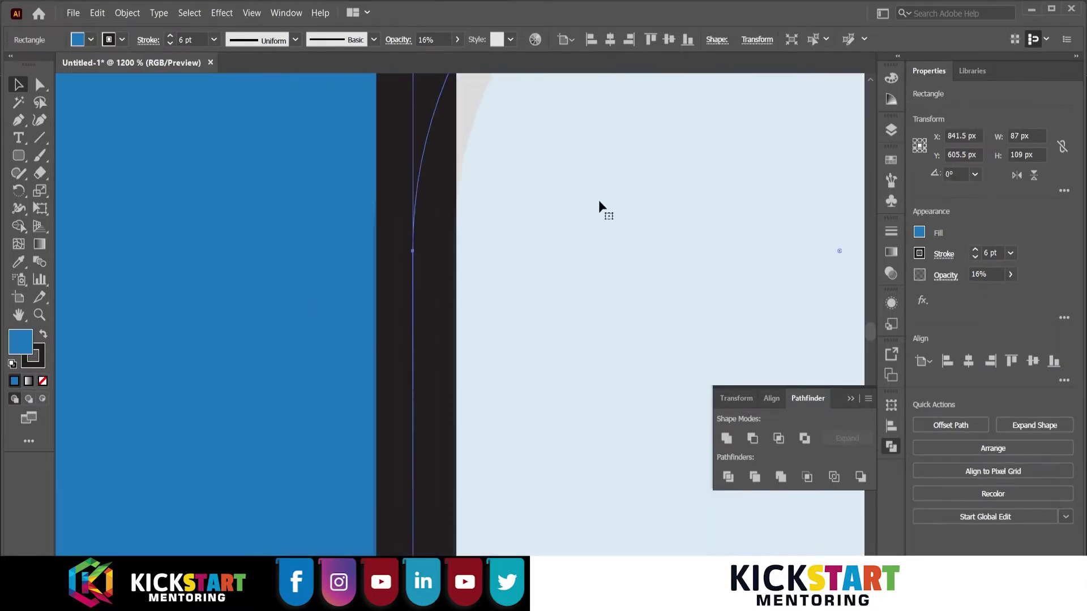
pyautogui.press('Right')
pyautogui.scroll(-6, 461, 272)
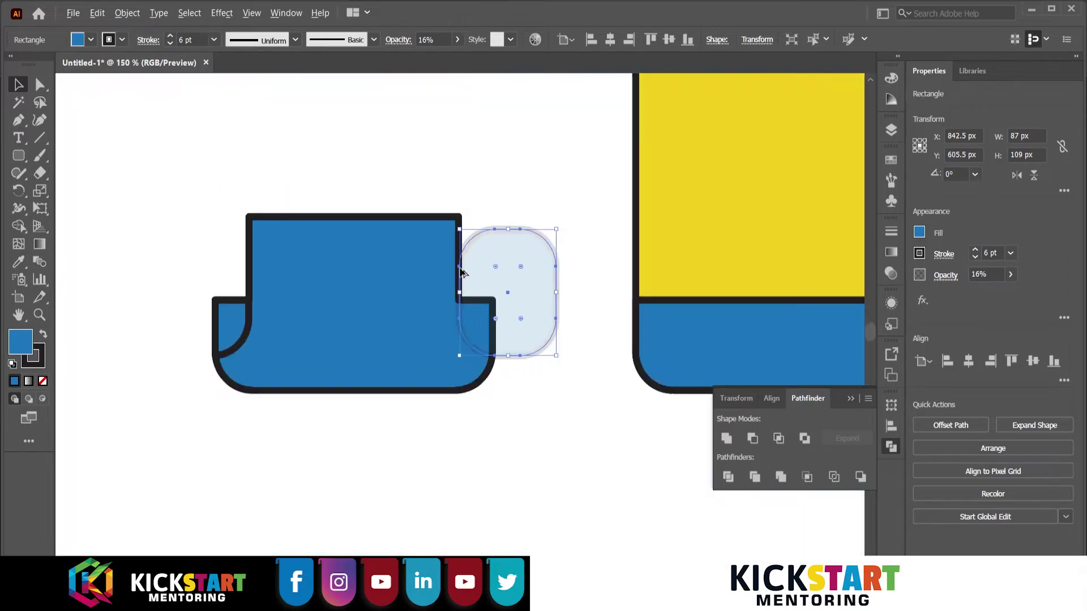
pyautogui.click(1011, 274)
# Delete the right rounded shape and main body with Shape Builder, keeping two corner pieces
pyautogui.moveTo(963, 294); pyautogui.dragTo(1011, 295)
pyautogui.moveTo(132, 190); pyautogui.dragTo(569, 443)
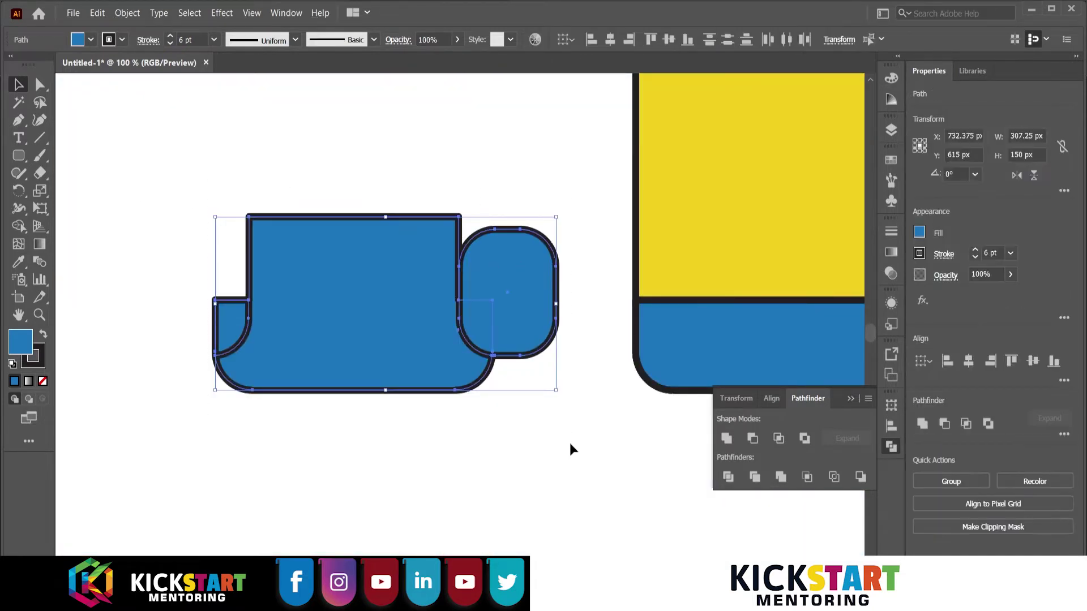
pyautogui.hotkey('shift', 'm')
pyautogui.keyDown('alt'); pyautogui.click(527, 368); pyautogui.keyUp('alt')
pyautogui.keyDown('alt'); pyautogui.click(526, 272); pyautogui.keyUp('alt')
pyautogui.keyDown('alt'); pyautogui.click(389, 256); pyautogui.keyUp('alt')
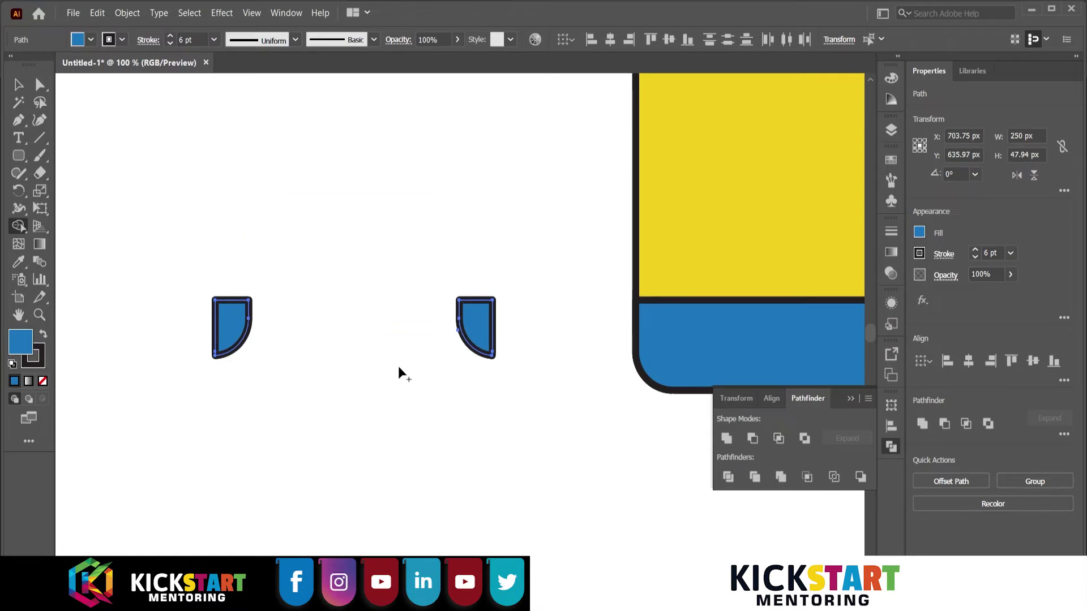
pyautogui.press('v')
# Move the two 250 × 47.94 px corner pieces into the blue base's bottom corners
pyautogui.scroll(-2, 408, 385)
pyautogui.scroll(2, 255, 340)
pyautogui.moveTo(108, 264)
pyautogui.mouseDown()
pyautogui.moveTo(388, 355)
pyautogui.moveTo(255, 372)
pyautogui.mouseUp()
pyautogui.moveTo(244, 332); pyautogui.dragTo(659, 328)
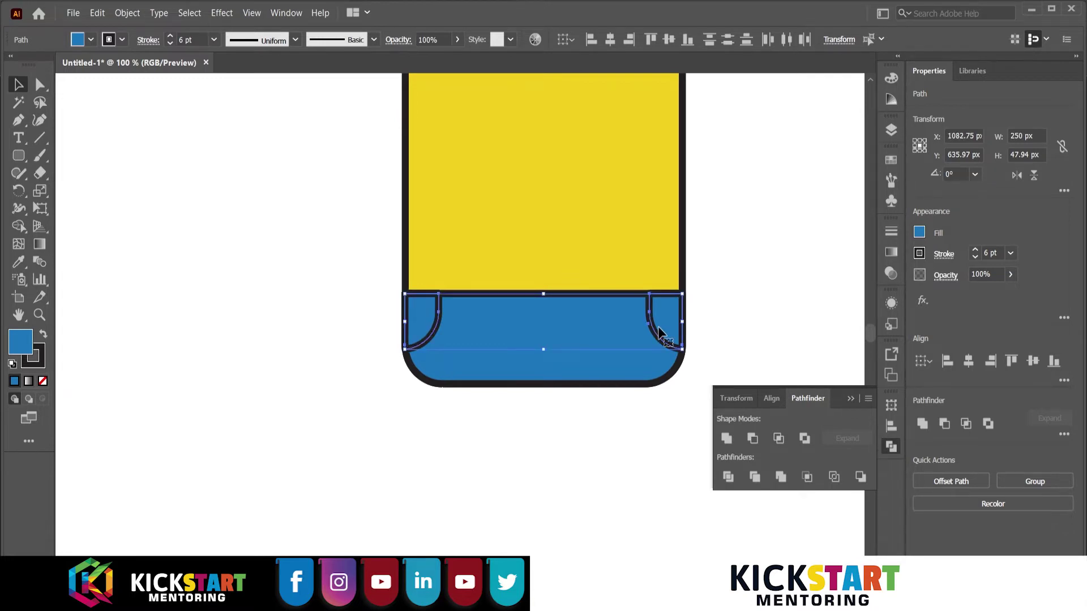
pyautogui.scroll(-1, 746, 284)
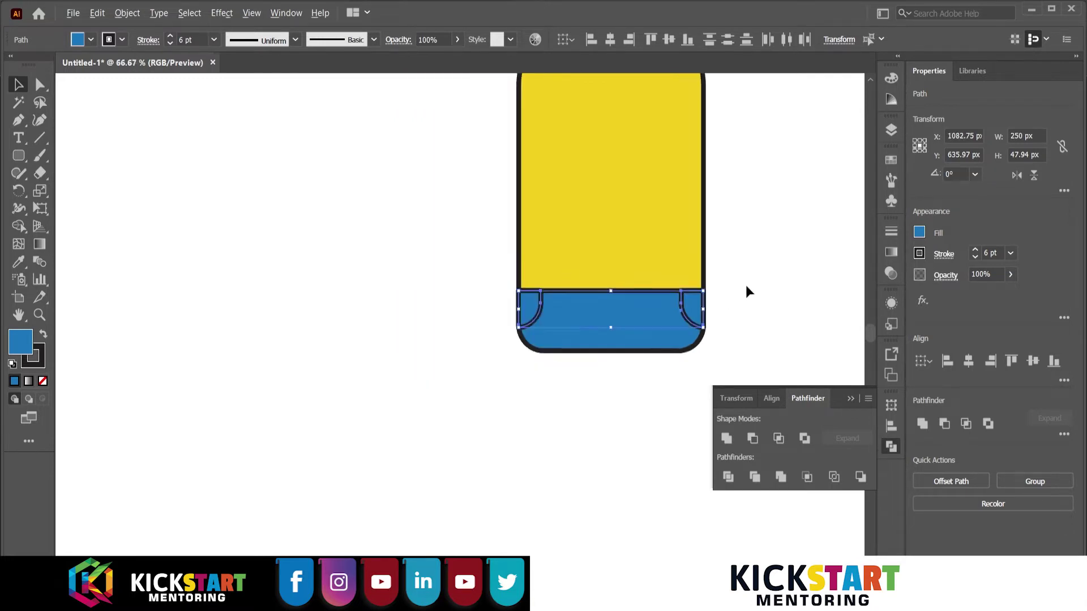
# Place a copy of the blue base aside and put a blue rounded-rectangle bib on the yellow body
pyautogui.moveTo(590, 374); pyautogui.dragTo(299, 373)
pyautogui.click(434, 416)
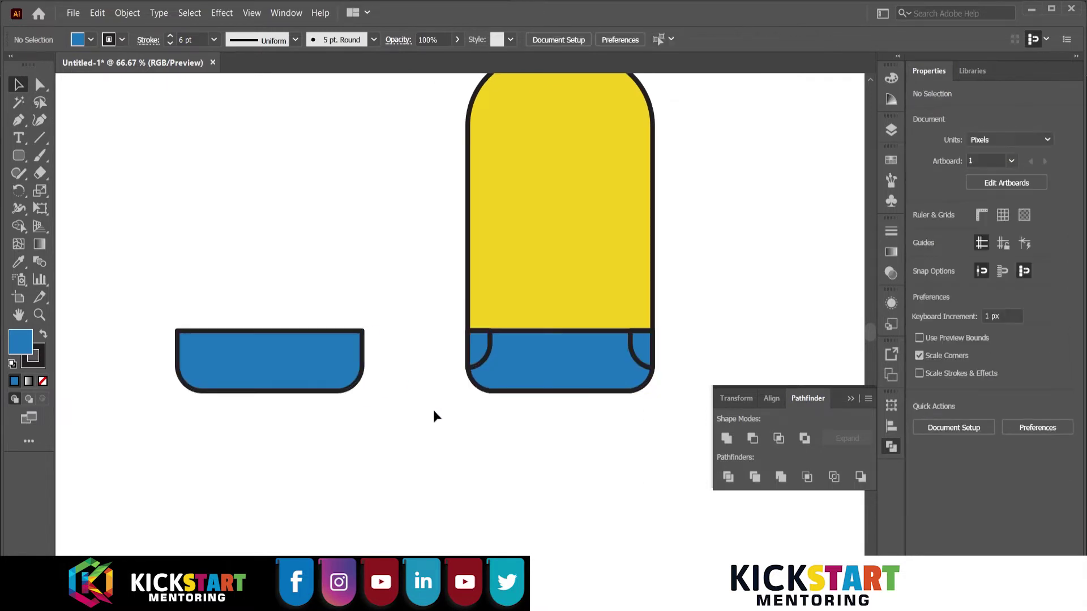
pyautogui.click(19, 155)
pyautogui.moveTo(214, 235)
pyautogui.mouseDown()
pyautogui.moveTo(318, 365)
pyautogui.moveTo(338, 369)
pyautogui.mouseUp()
pyautogui.press('v')
pyautogui.click(399, 389)
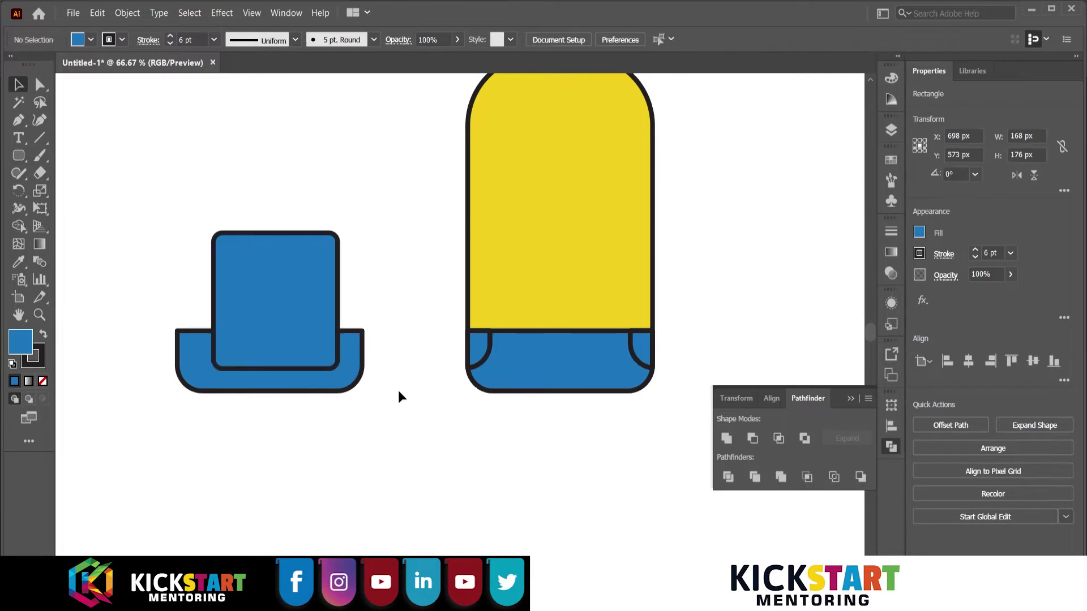
pyautogui.moveTo(279, 328); pyautogui.dragTo(565, 334)
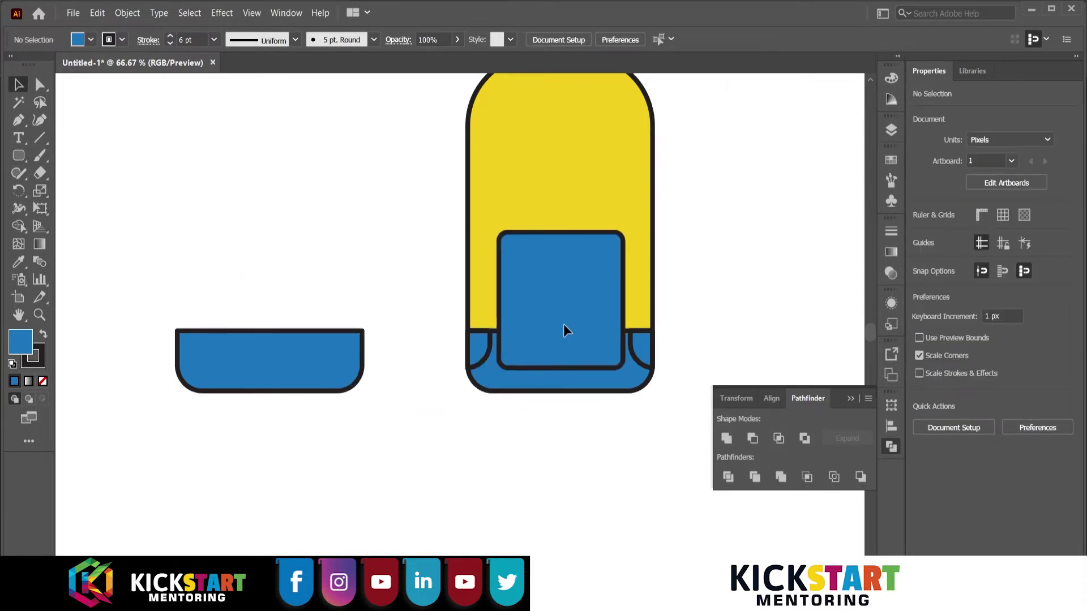
# Adjust the bib's width and merge it with the blue base using Shape Builder
pyautogui.click(563, 323)
pyautogui.scroll(1, 623, 323)
pyautogui.moveTo(625, 297); pyautogui.dragTo(629, 297)
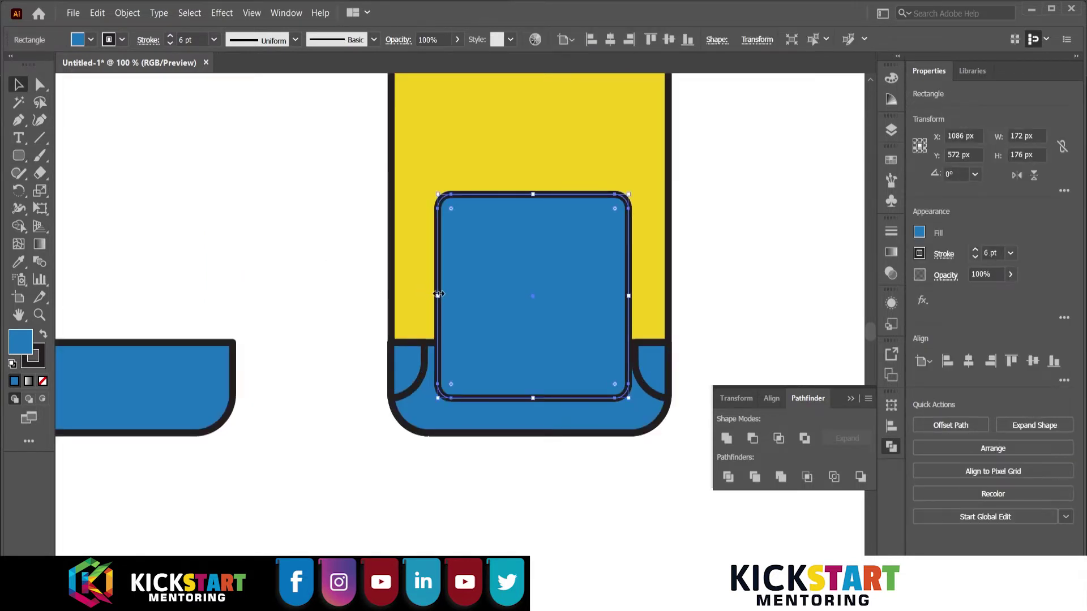
pyautogui.moveTo(439, 294); pyautogui.dragTo(429, 294)
pyautogui.keyDown('shift'); pyautogui.click(592, 416); pyautogui.keyUp('shift')
pyautogui.hotkey('shift', 'm')
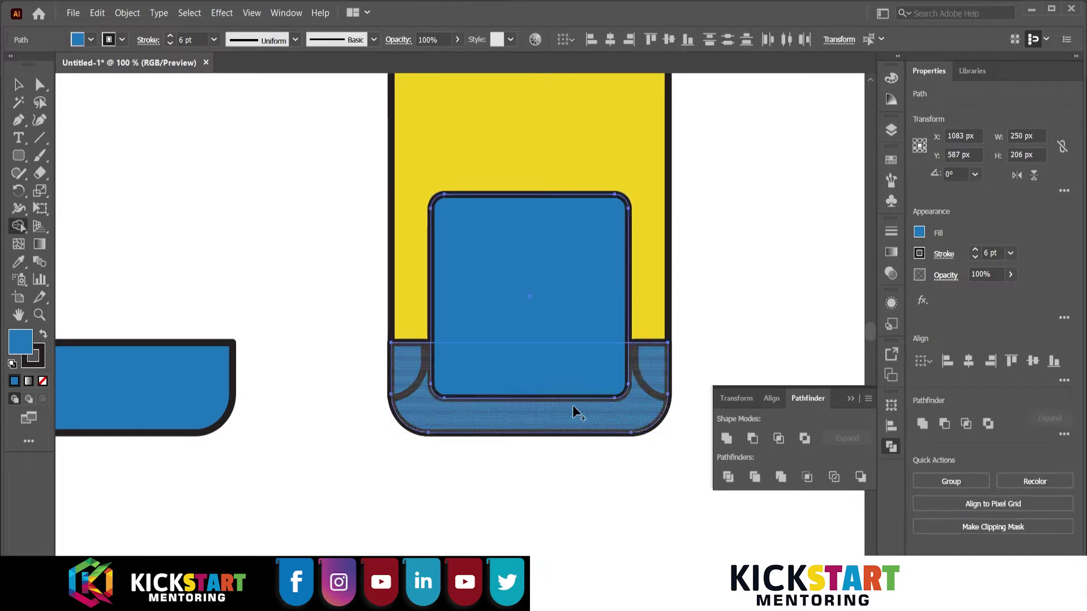
pyautogui.moveTo(565, 369); pyautogui.dragTo(549, 324)
# Try lowering the merged shape, then undo back to a separate bib and base
pyautogui.press('v')
pyautogui.hotkey('ctrl', 'shift', 'a')
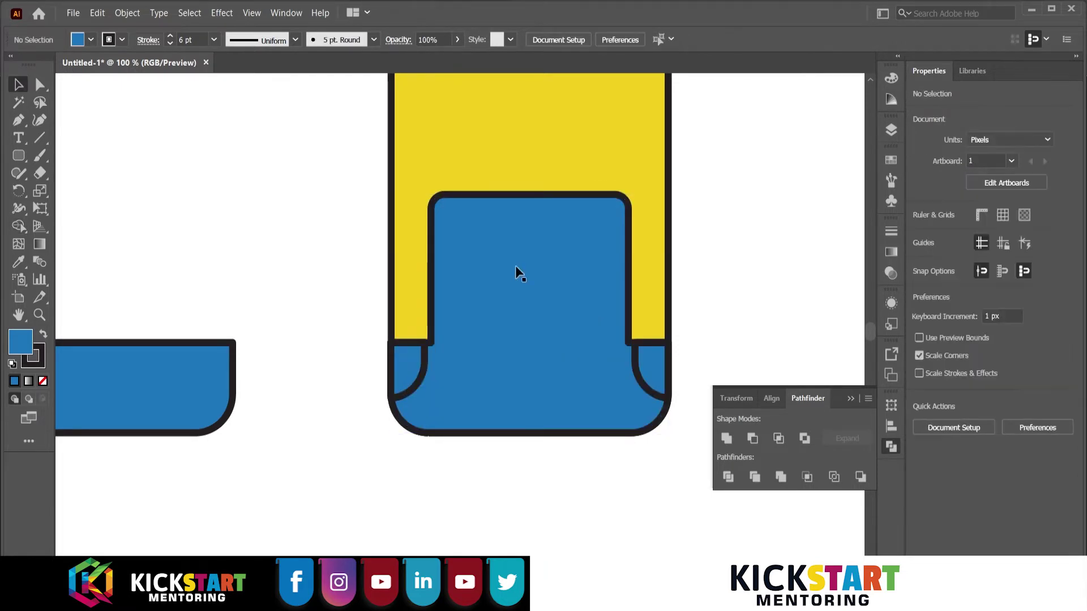
pyautogui.click(515, 267)
pyautogui.press('a')
pyautogui.moveTo(545, 195); pyautogui.dragTo(553, 272)
pyautogui.hotkey('ctrl', 'z')
pyautogui.hotkey('ctrl', 'shift', 'a')
pyautogui.click(563, 195)
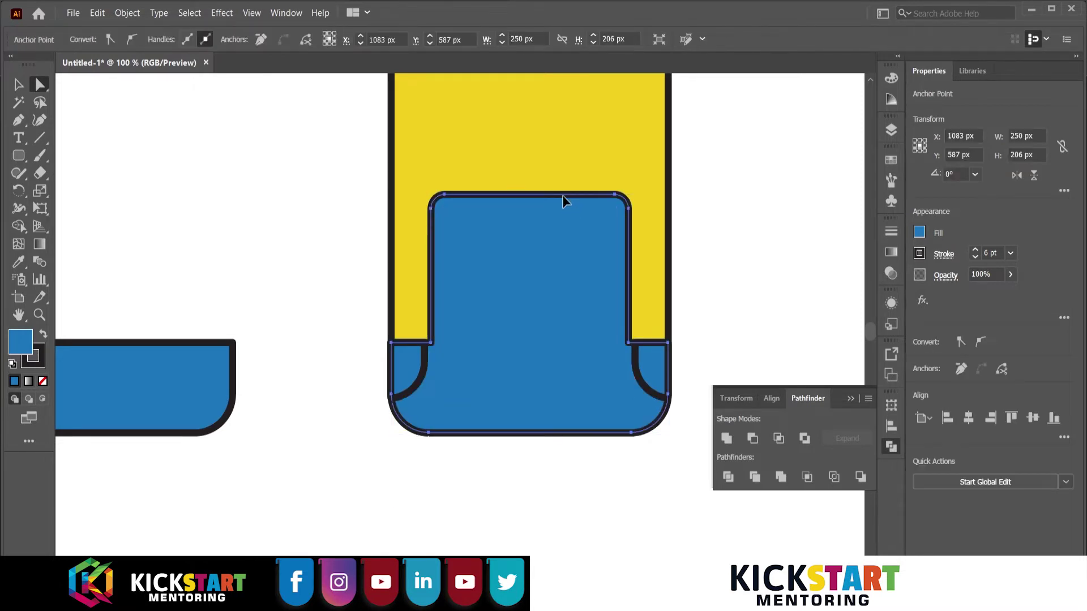
pyautogui.hotkey('ctrl', 'z')
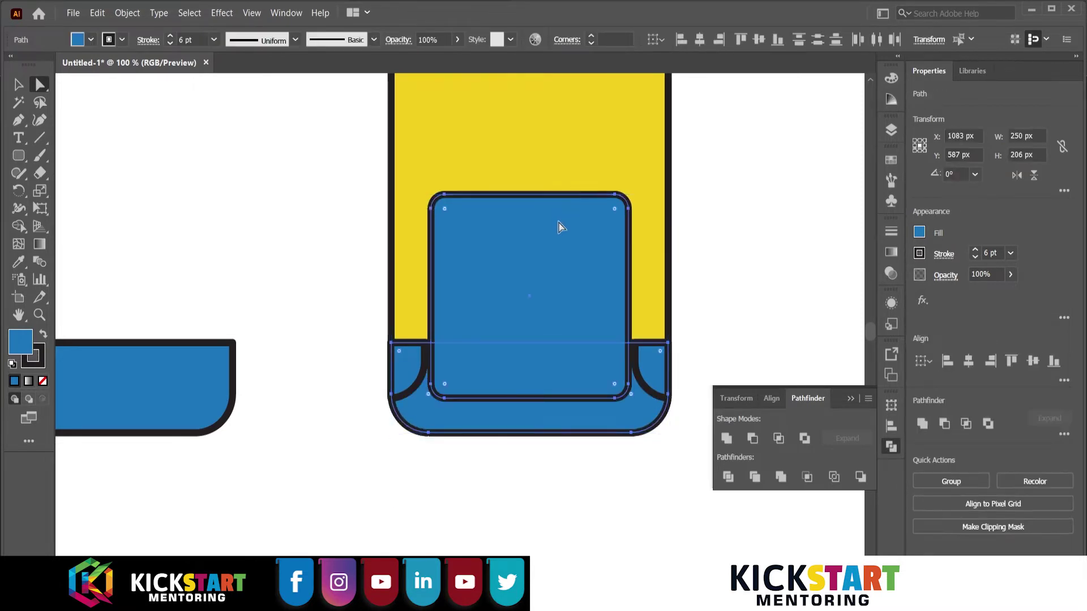
# Shorten the bib by lowering its top edge
pyautogui.press('v')
pyautogui.hotkey('ctrl', 'shift', 'a')
pyautogui.click(569, 233)
pyautogui.moveTo(531, 193); pyautogui.dragTo(535, 259)
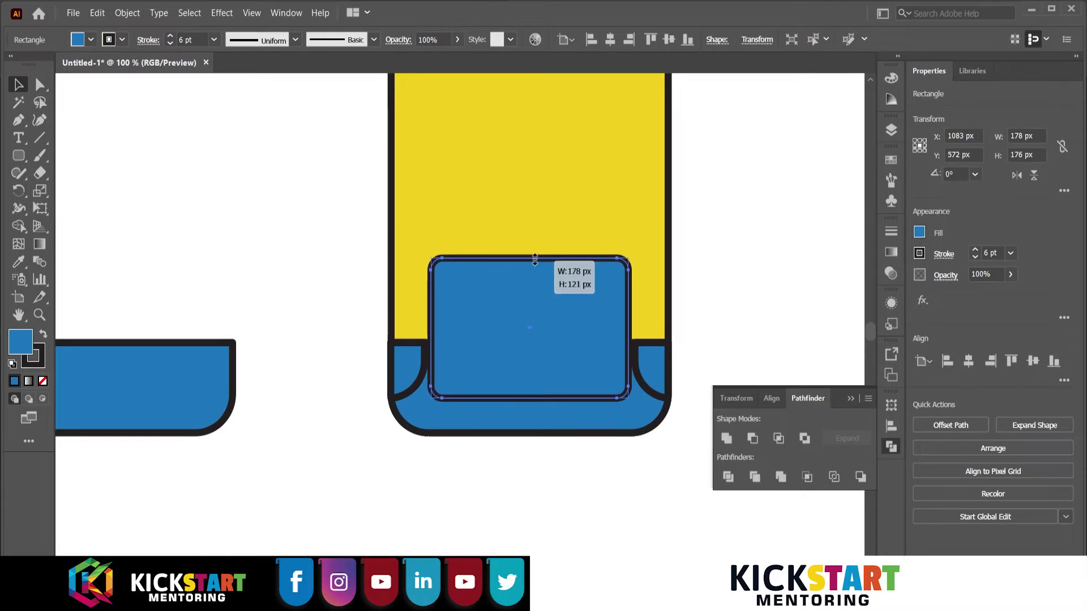
pyautogui.click(746, 286)
# Merge the shortened bib and the base into one blue shape with Shape Builder
pyautogui.moveTo(678, 470); pyautogui.dragTo(524, 360)
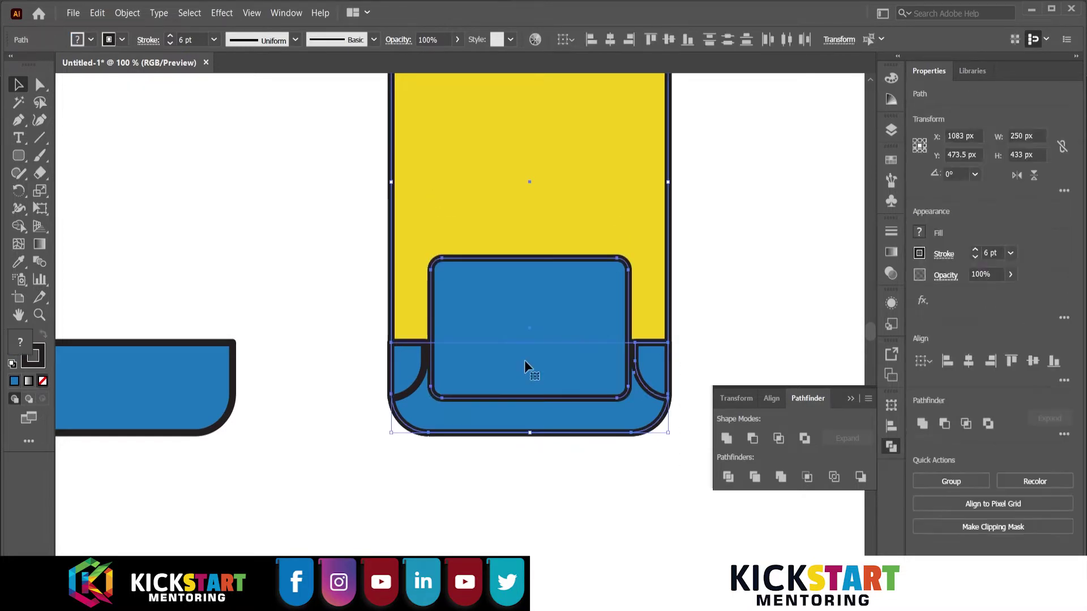
pyautogui.hotkey('shift', 'm')
pyautogui.moveTo(537, 413); pyautogui.dragTo(518, 311)
pyautogui.press('v')
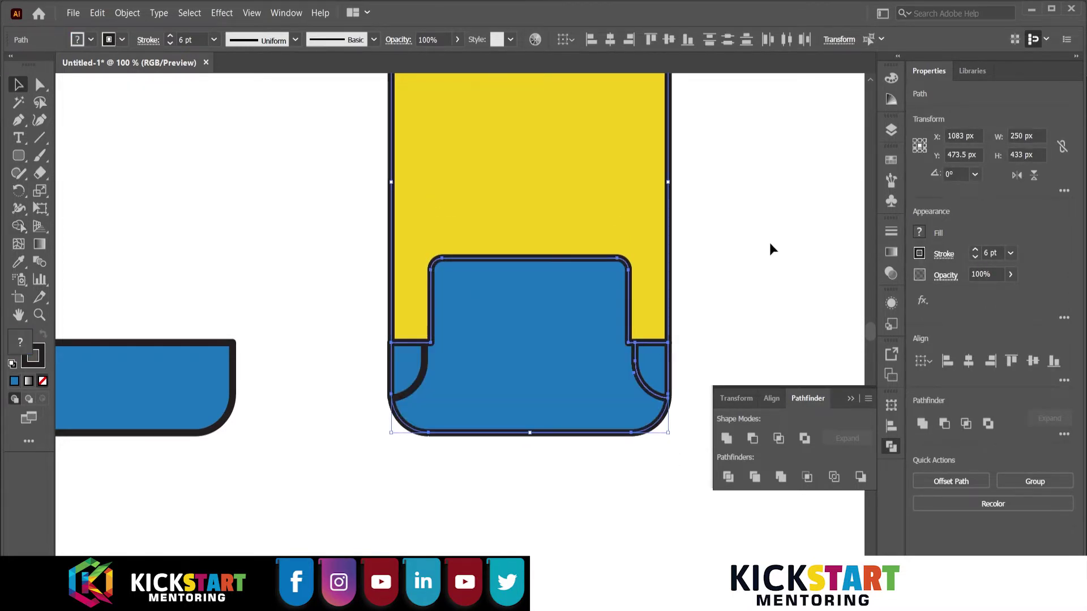
pyautogui.click(770, 242)
# Curve the bib's top edge downward into a seam with the Curvature tool
pyautogui.scroll(2, 533, 263)
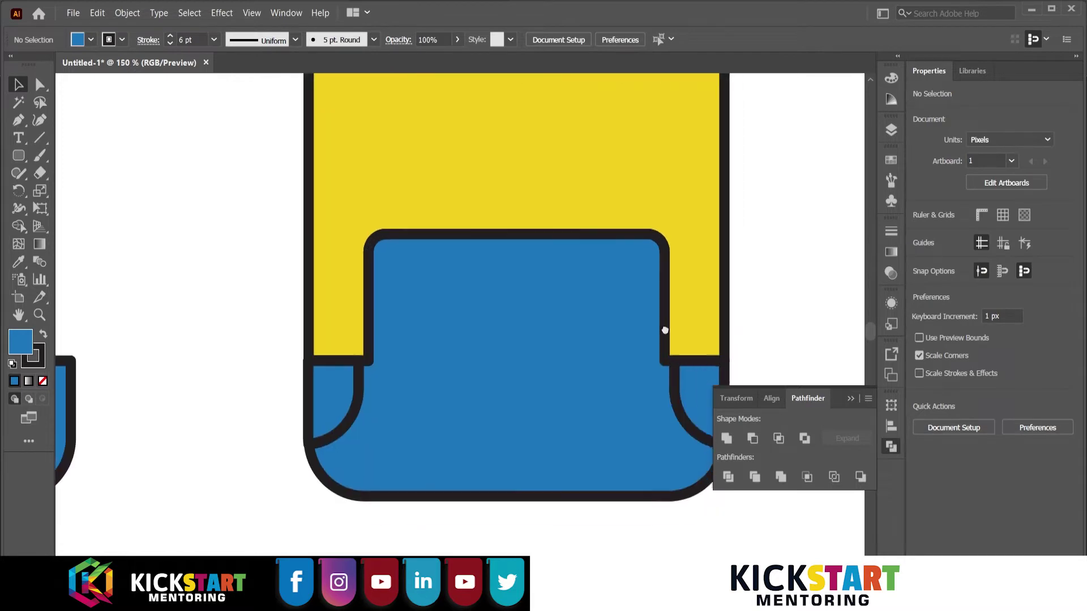
pyautogui.click(506, 173)
pyautogui.press('a')
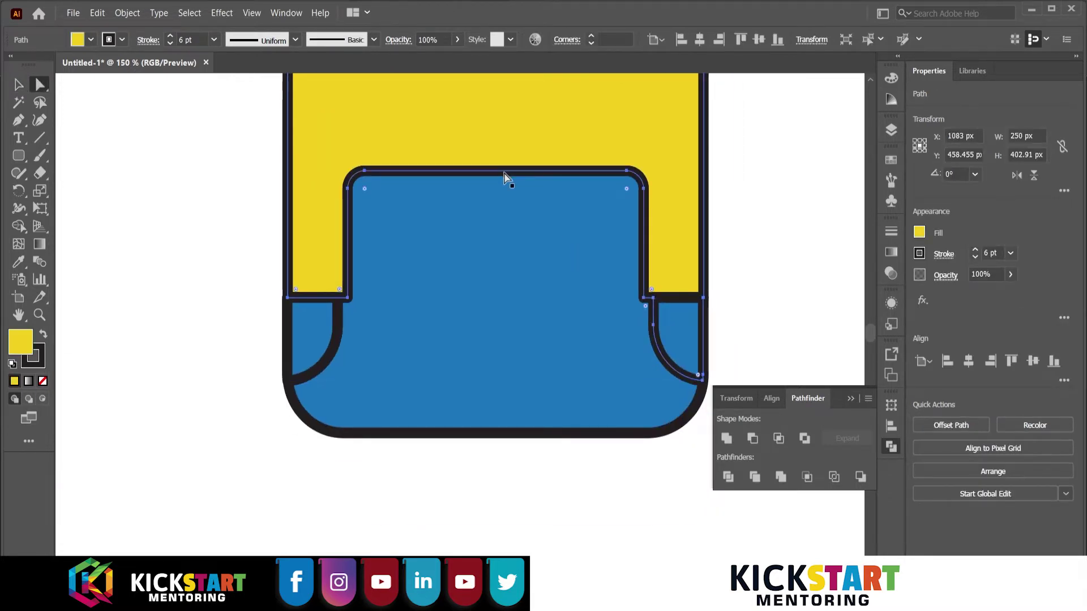
pyautogui.click(505, 177)
pyautogui.moveTo(18, 119); pyautogui.dragTo(85, 174)
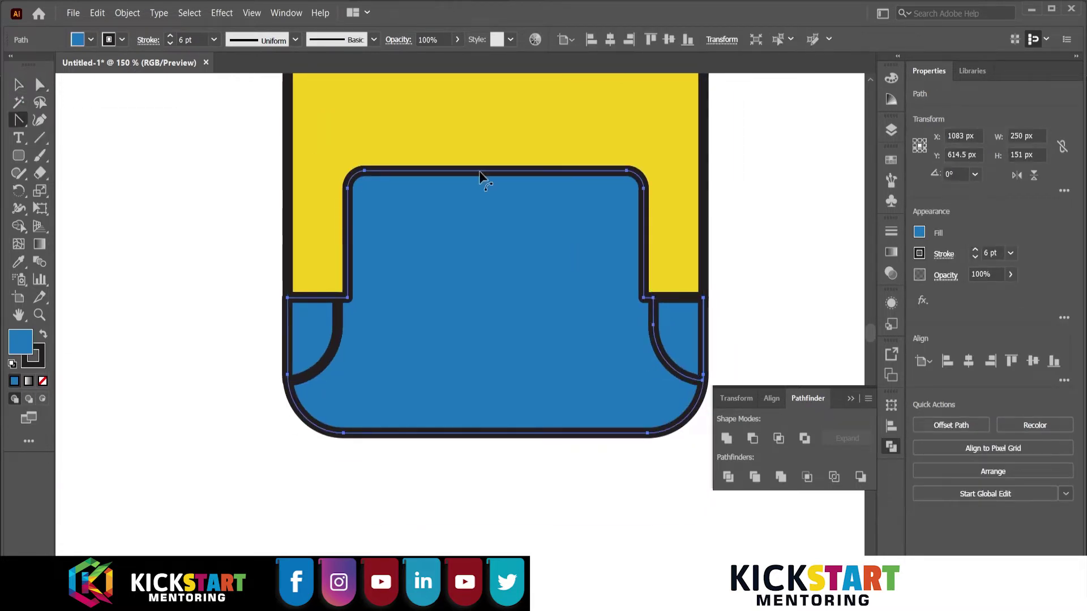
pyautogui.moveTo(479, 171); pyautogui.dragTo(480, 184)
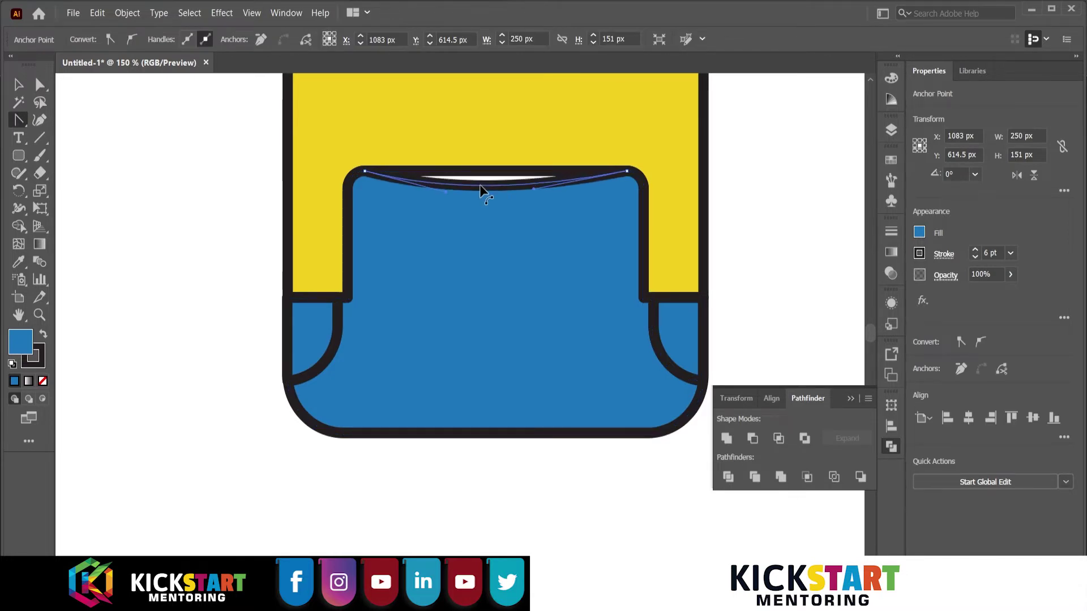
pyautogui.press('v')
pyautogui.click(743, 164)
# Realign the yellow body over the overalls and extend its bottom behind them
pyautogui.keyDown('alt'); pyautogui.scroll(-1, 742, 170); pyautogui.keyUp('alt')
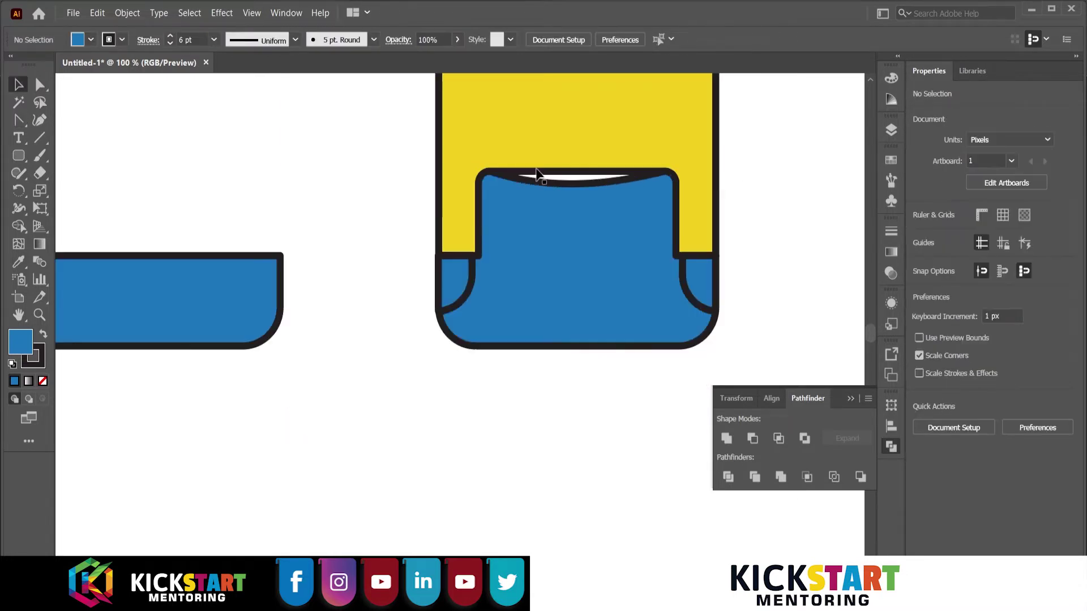
pyautogui.click(536, 173)
pyautogui.keyDown('alt'); pyautogui.scroll(-1, 536, 172); pyautogui.keyUp('alt')
pyautogui.scroll(1, 481, 243)
pyautogui.keyDown('shift'); pyautogui.click(555, 264); pyautogui.keyUp('shift')
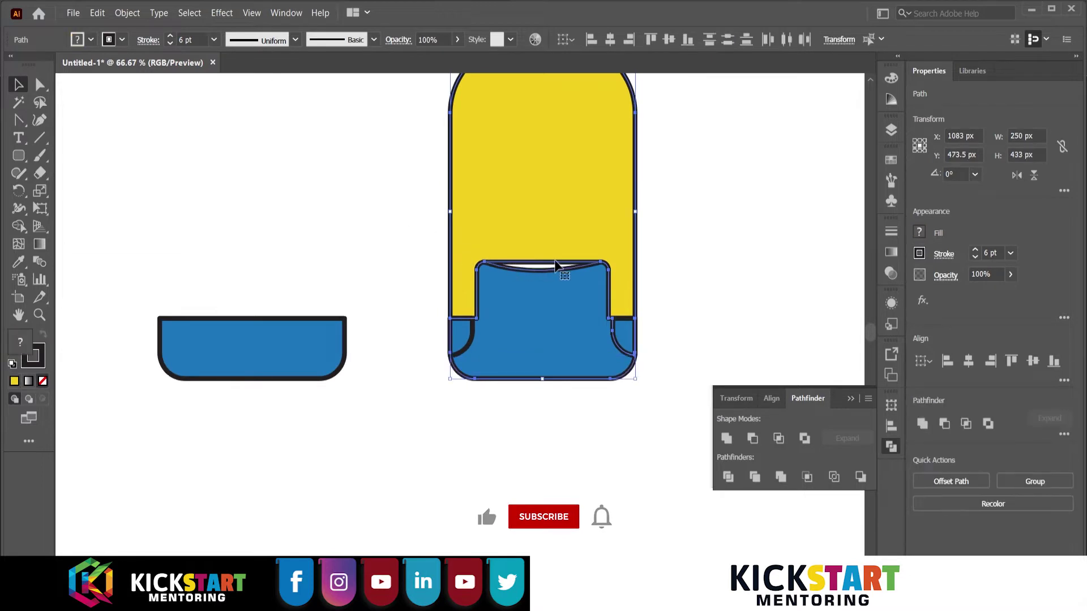
pyautogui.click(369, 238)
pyautogui.keyDown('alt'); pyautogui.scroll(4, 535, 263); pyautogui.keyUp('alt')
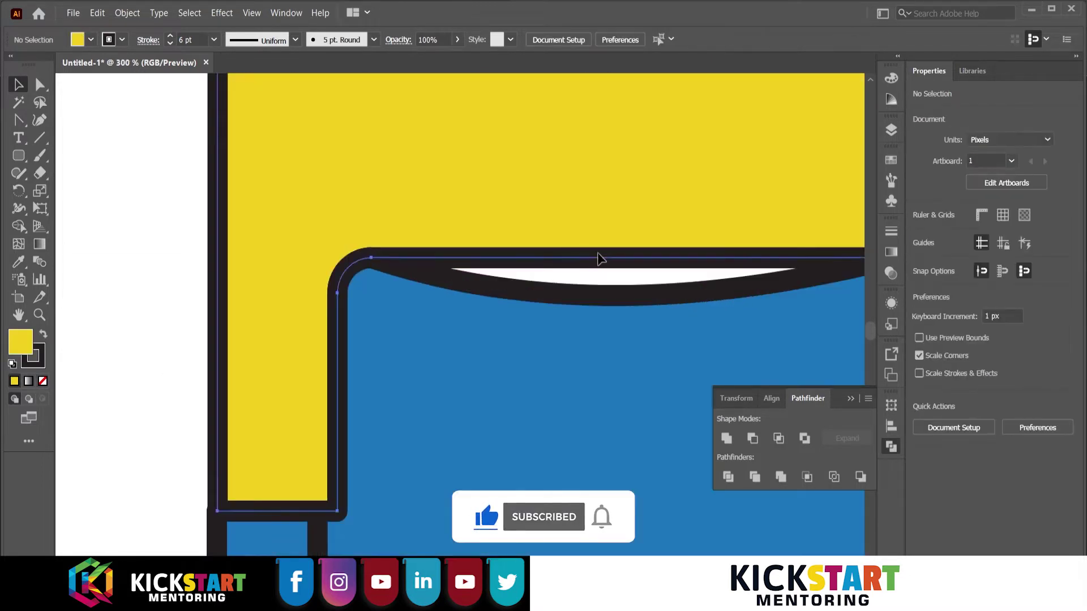
pyautogui.keyDown('alt'); pyautogui.scroll(-4, 600, 258); pyautogui.keyUp('alt')
pyautogui.click(466, 182)
pyautogui.keyDown('alt'); pyautogui.scroll(1, 466, 182); pyautogui.keyUp('alt')
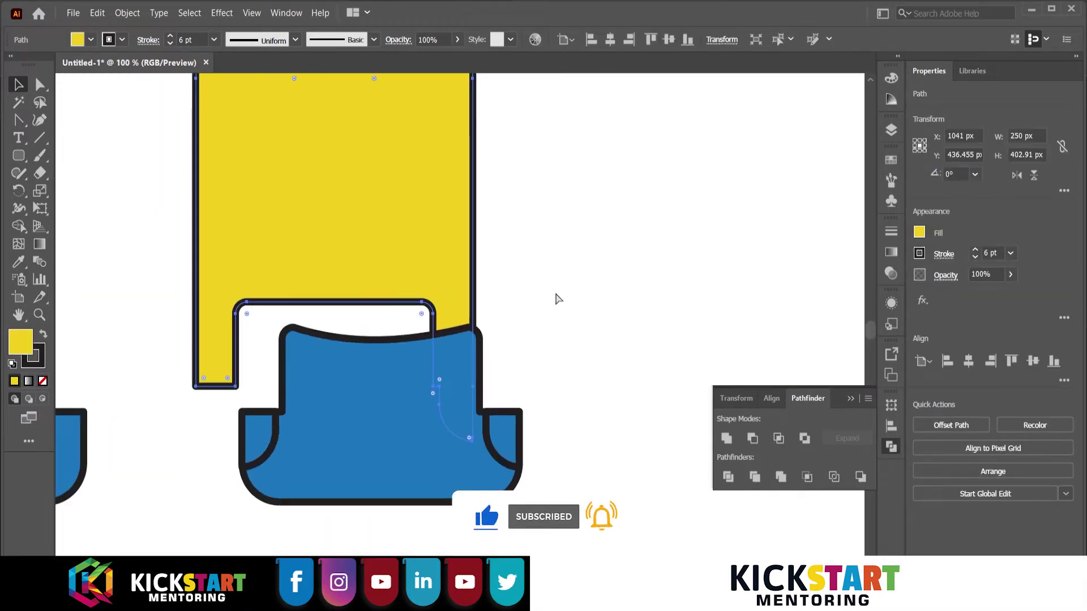
pyautogui.moveTo(461, 299); pyautogui.dragTo(507, 323)
pyautogui.keyDown('alt'); pyautogui.scroll(-1, 442, 245); pyautogui.keyUp('alt')
pyautogui.scroll(1, 401, 419)
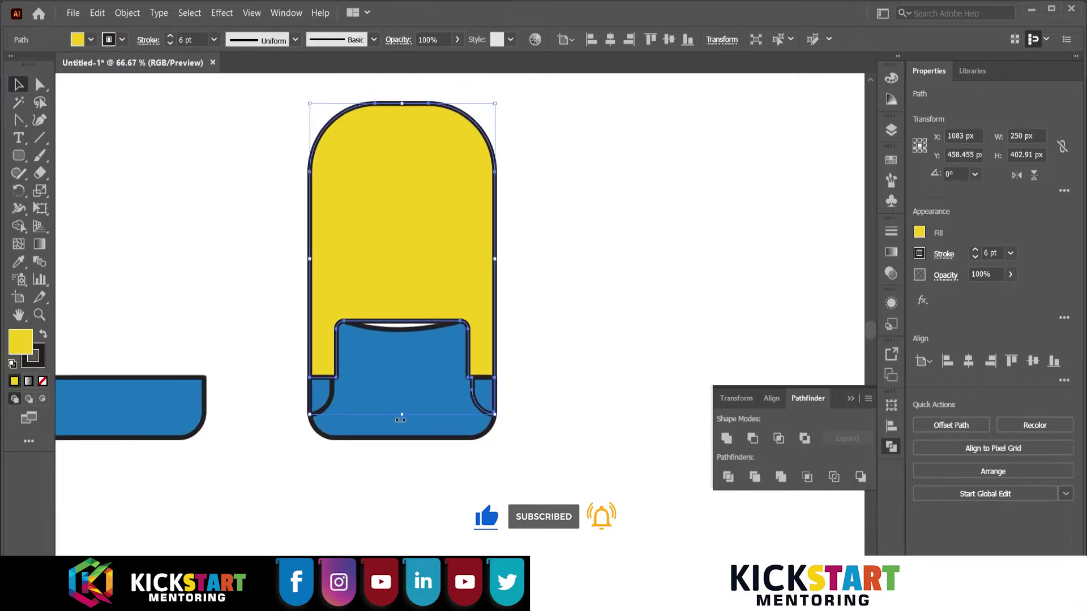
pyautogui.moveTo(400, 419); pyautogui.dragTo(400, 444)
# Fill the gap above the seam with yellow using Shape Builder
pyautogui.moveTo(469, 461); pyautogui.dragTo(229, 192)
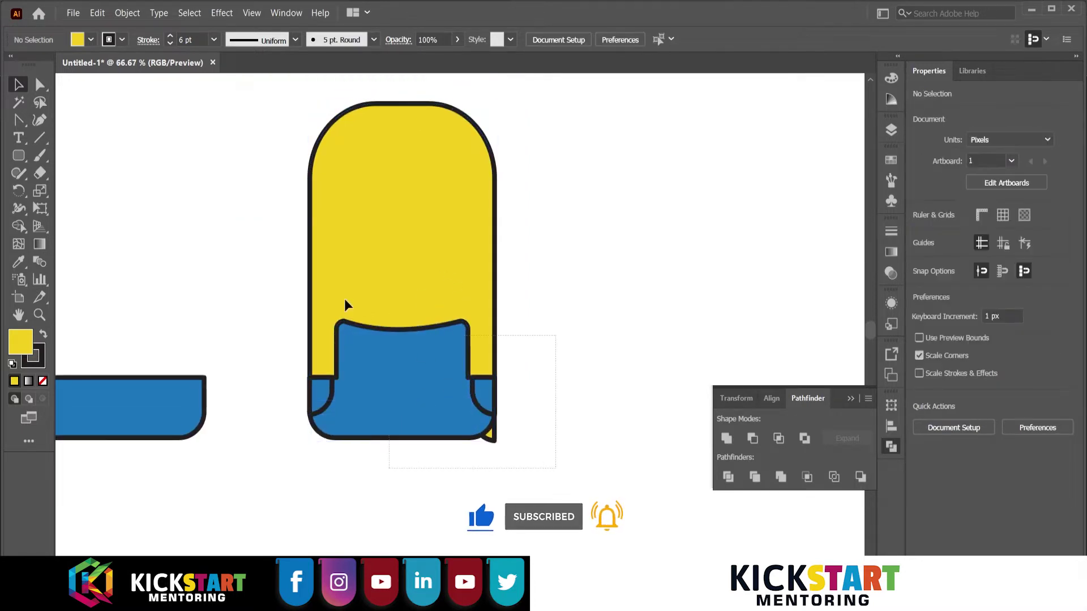
pyautogui.hotkey('shift', 'm')
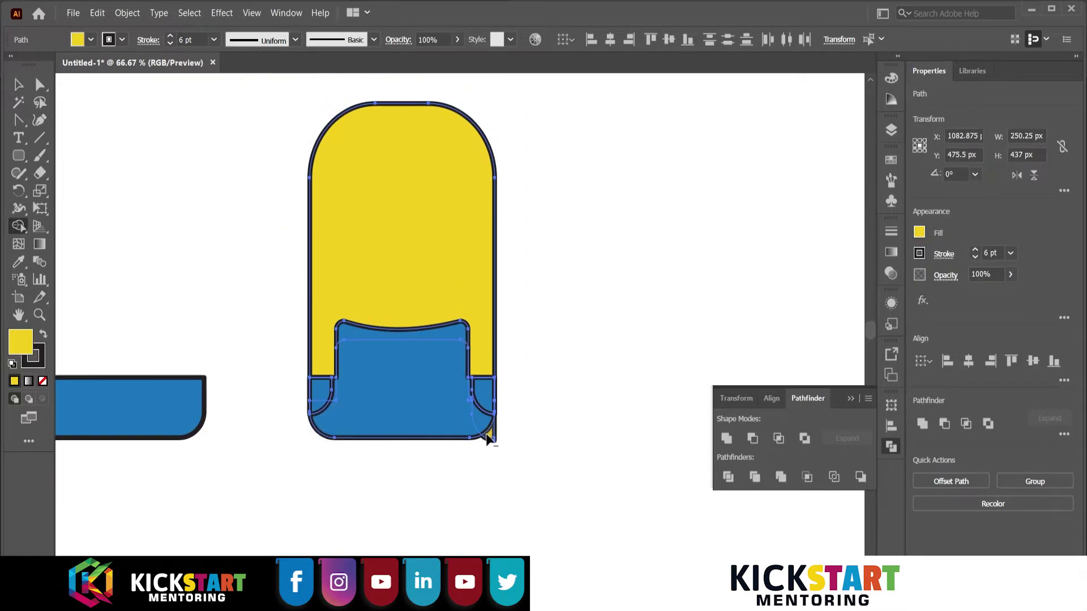
pyautogui.press('v')
pyautogui.click(532, 345)
pyautogui.moveTo(552, 328); pyautogui.dragTo(612, 376)
pyautogui.keyDown('alt'); pyautogui.scroll(1, 590, 348); pyautogui.keyUp('alt')
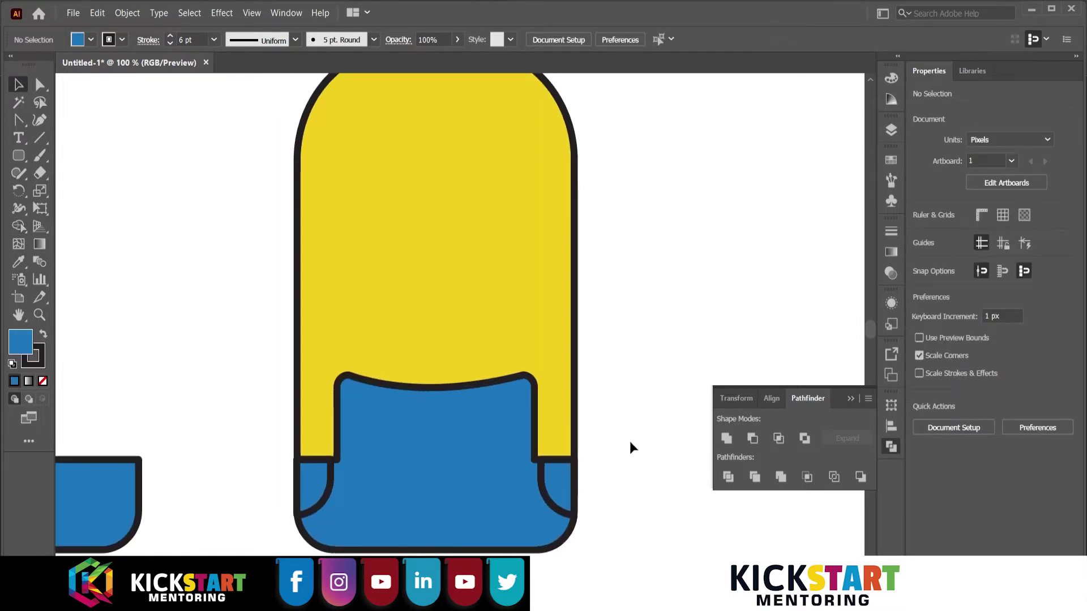
pyautogui.keyDown('alt'); pyautogui.scroll(-1, 628, 423); pyautogui.keyUp('alt')
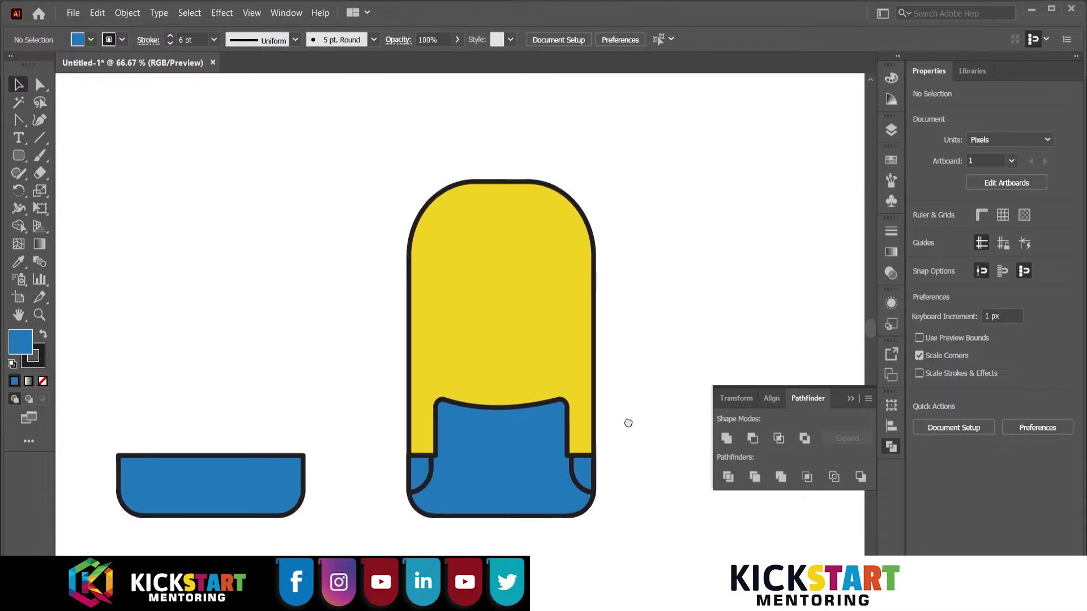
pyautogui.moveTo(629, 423); pyautogui.dragTo(626, 404)
# Delete the spare blue base copy and marquee-select the whole minion figure
pyautogui.click(211, 470)
pyautogui.press('Delete')
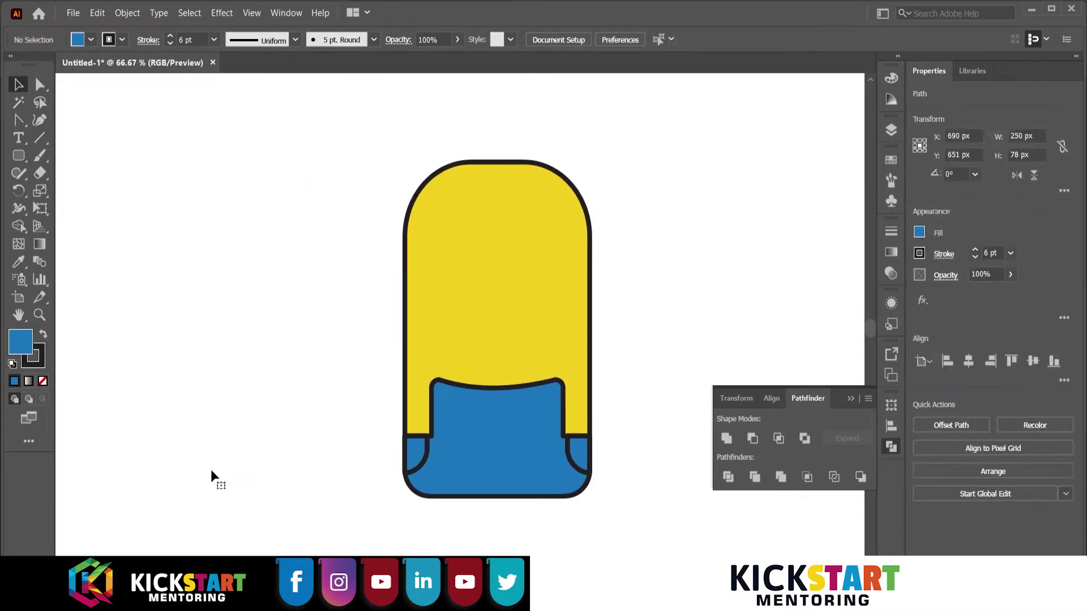
pyautogui.moveTo(495, 405); pyautogui.dragTo(634, 529)
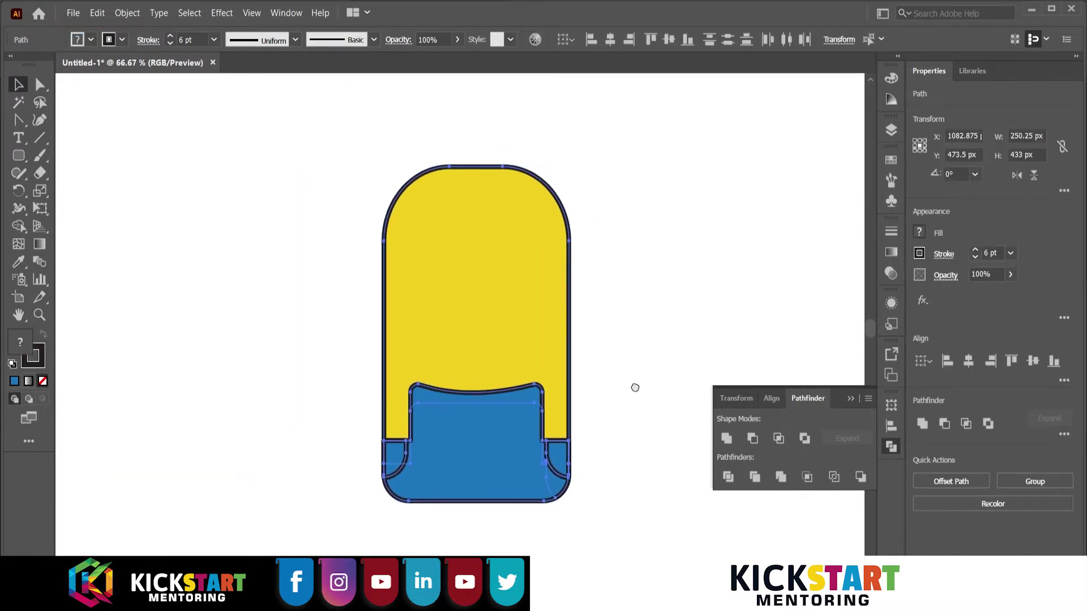
pyautogui.click(628, 350)
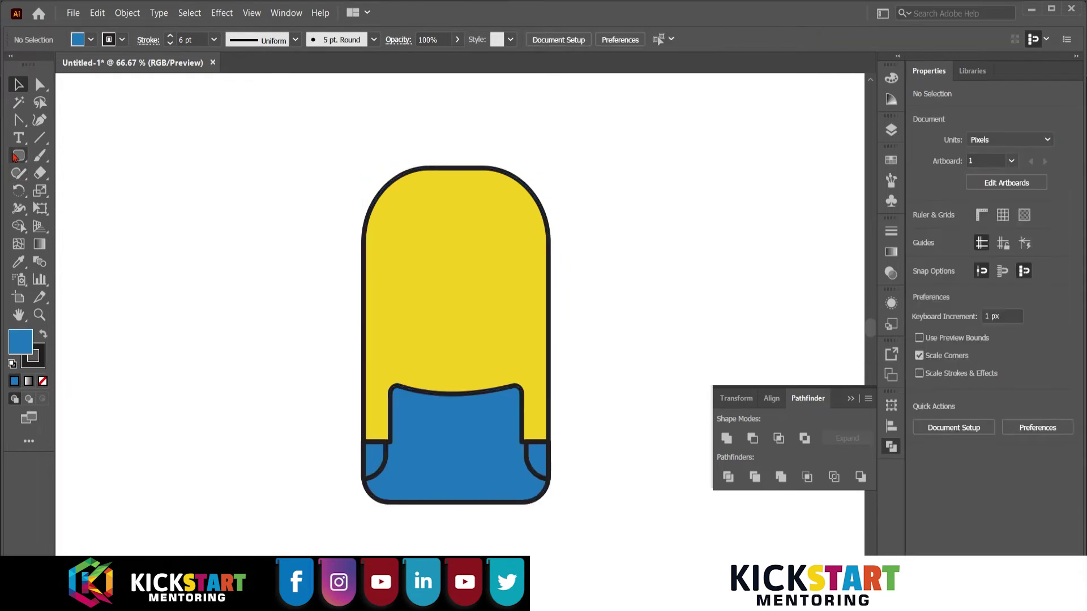
pyautogui.moveTo(16, 157); pyautogui.dragTo(90, 151)
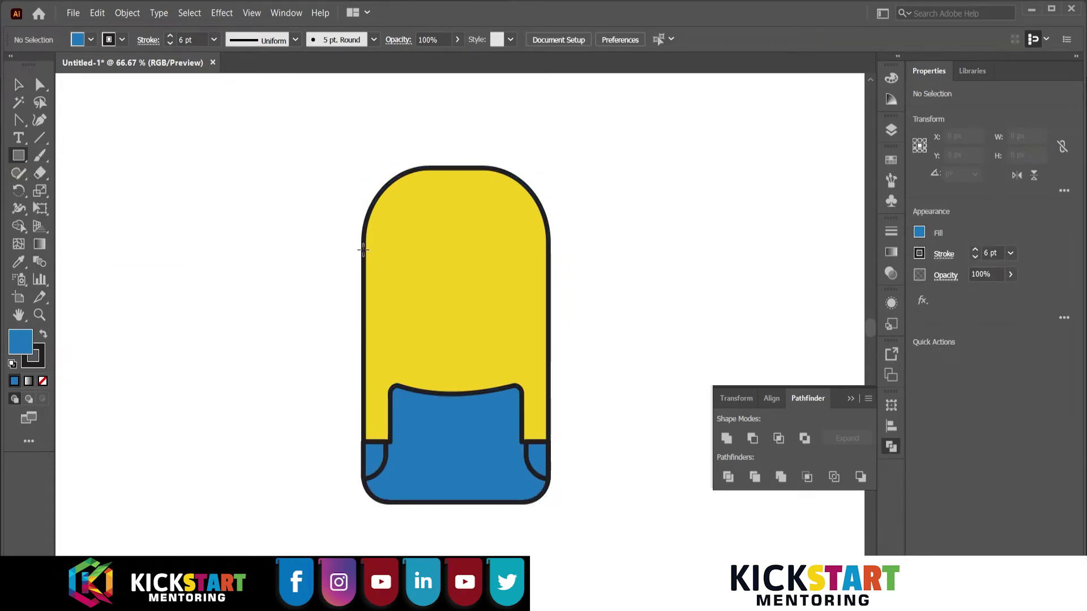
# Draw a white band with a 3 pt black outline across the yellow head
pyautogui.moveTo(370, 250); pyautogui.dragTo(543, 283)
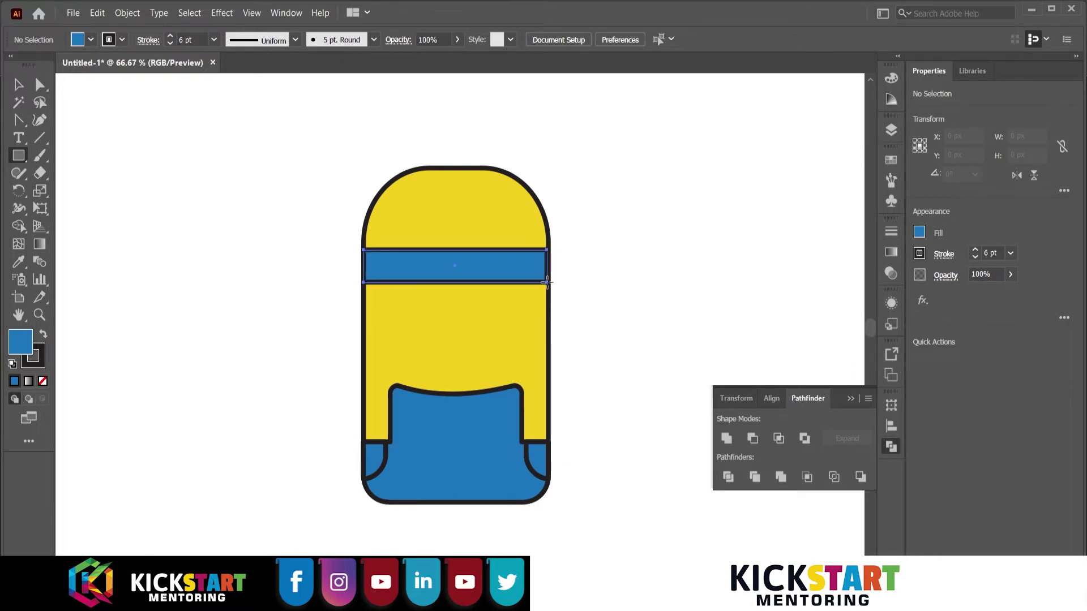
pyautogui.click(11, 365)
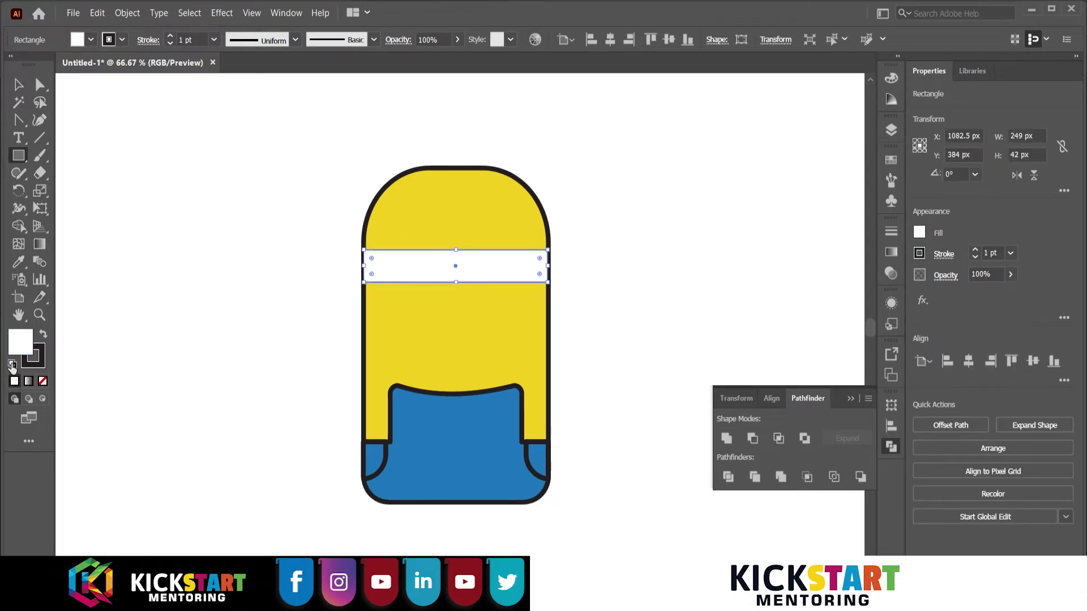
pyautogui.click(974, 250)
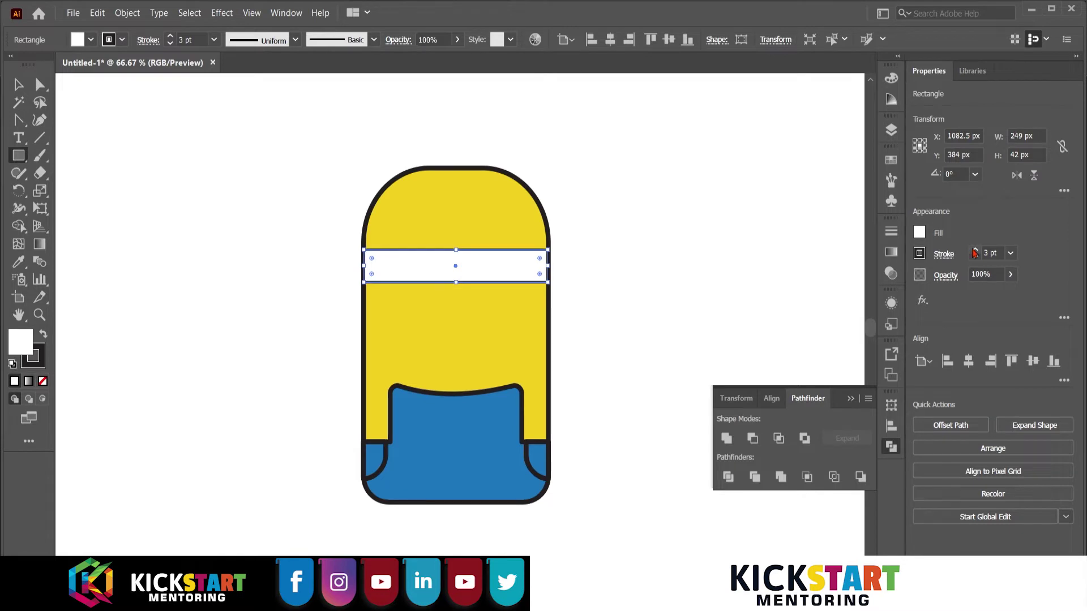
pyautogui.press('v')
pyautogui.click(597, 322)
pyautogui.hotkey('ctrl', '=')
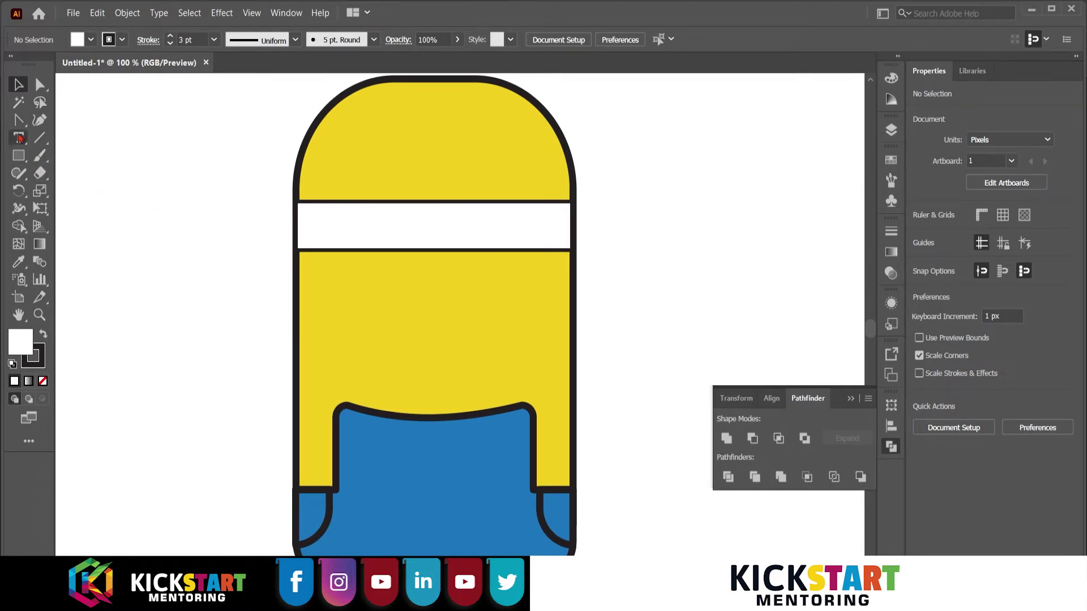
pyautogui.click(39, 137)
# Draw a horizontal line across the white band
pyautogui.click(297, 231)
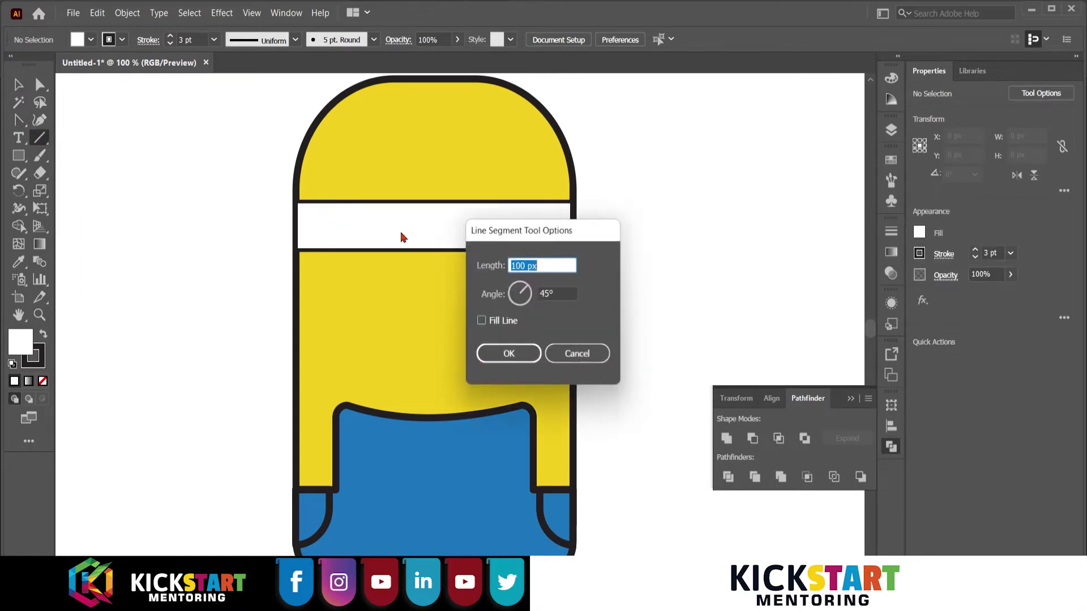
pyautogui.press('Return')
pyautogui.scroll(2, 252, 223)
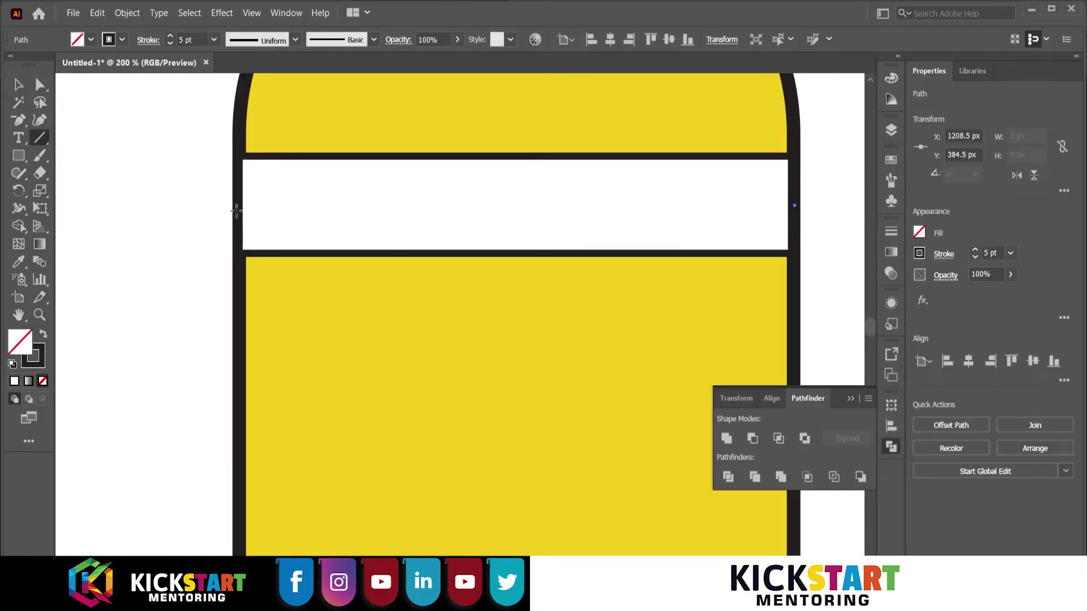
pyautogui.moveTo(237, 211)
pyautogui.mouseDown()
pyautogui.moveTo(782, 184)
pyautogui.moveTo(358, 198)
pyautogui.moveTo(318, 210)
pyautogui.moveTo(509, 216)
pyautogui.moveTo(424, 211)
pyautogui.mouseUp()
pyautogui.press('v')
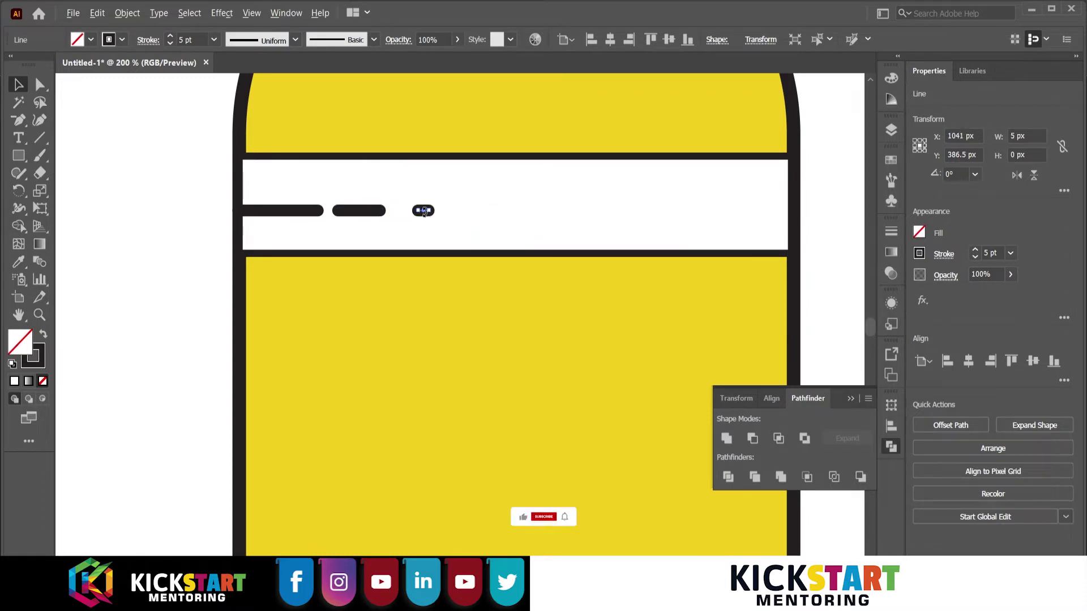
# Duplicate the dash beside itself, adjust its length, and delete the extra line
pyautogui.click(428, 229)
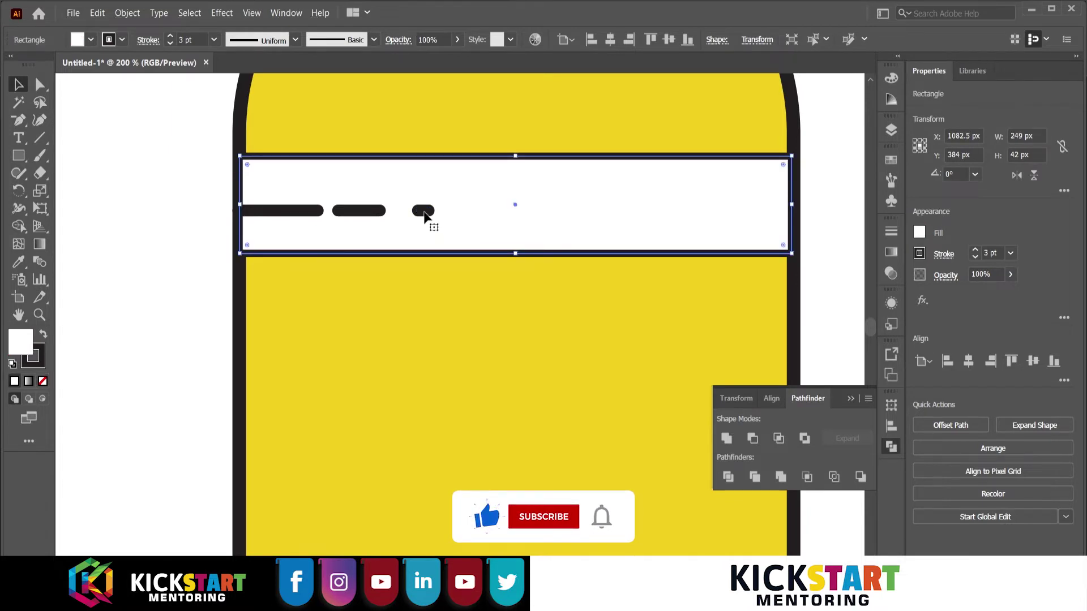
pyautogui.scroll(3, 425, 212)
pyautogui.moveTo(429, 217); pyautogui.dragTo(570, 214)
pyautogui.scroll(-3, 522, 214)
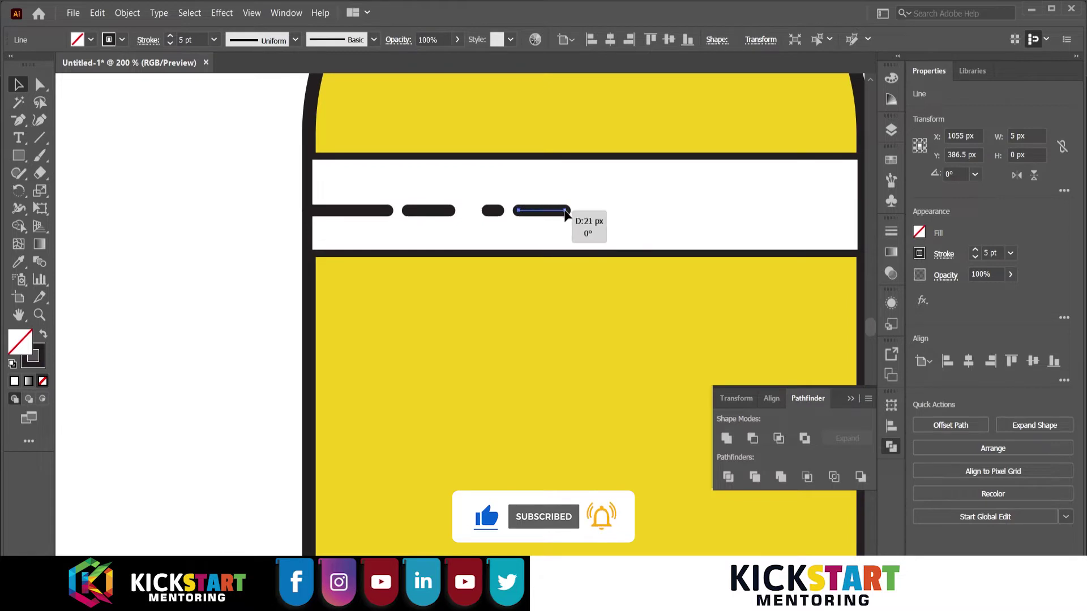
pyautogui.scroll(-1, 418, 242)
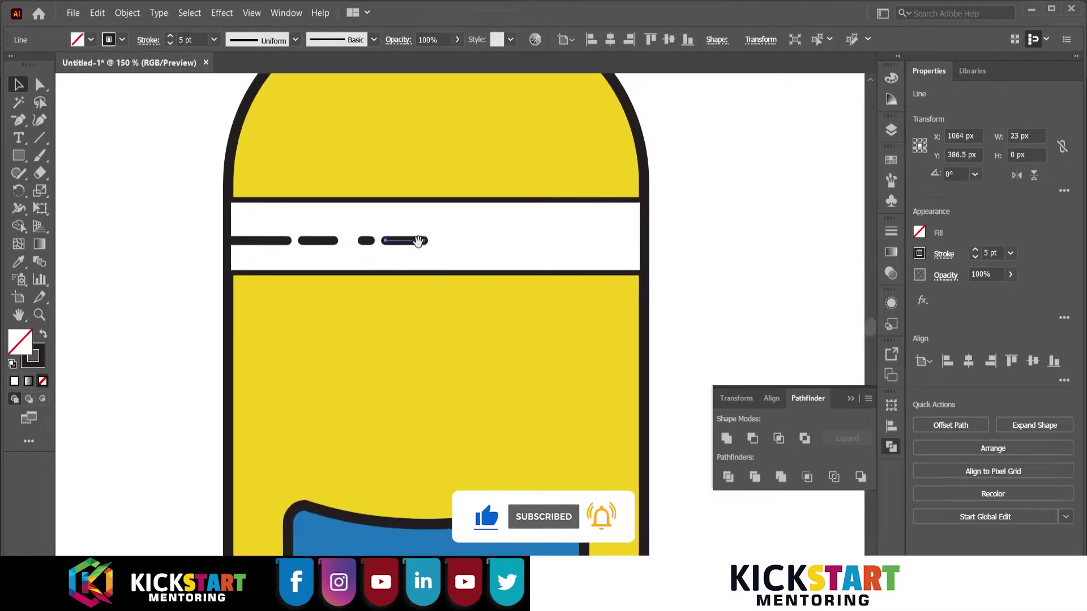
pyautogui.moveTo(426, 241); pyautogui.dragTo(618, 248)
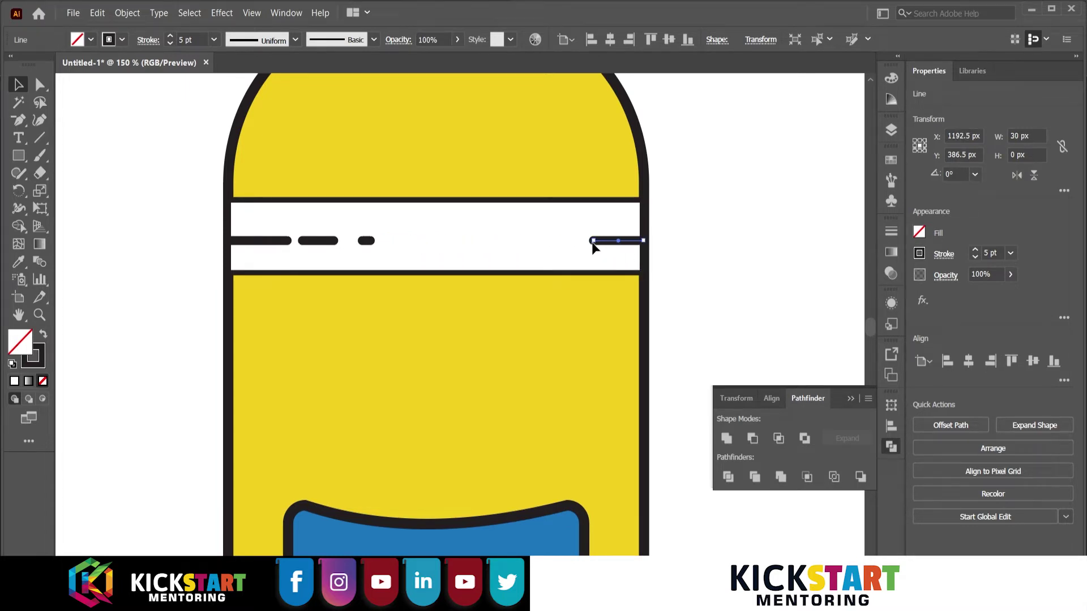
pyautogui.press('Delete')
# Select the three dashes of decreasing length together, then deselect them
pyautogui.click(314, 252)
pyautogui.keyDown('shift'); pyautogui.click(321, 247); pyautogui.keyUp('shift')
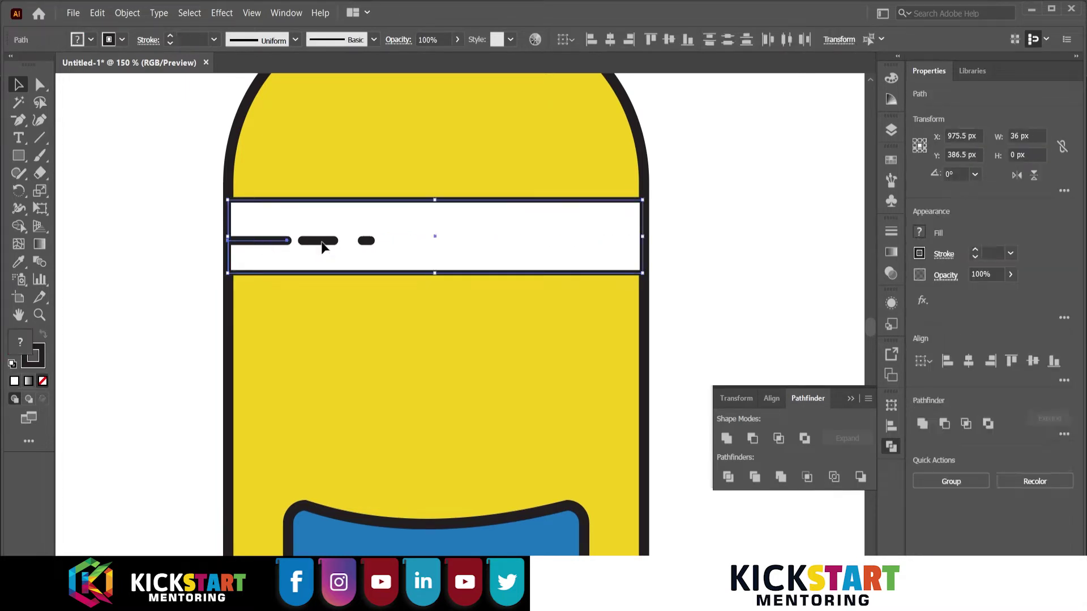
pyautogui.scroll(4, 321, 248)
pyautogui.keyDown('shift'); pyautogui.click(318, 236); pyautogui.keyUp('shift')
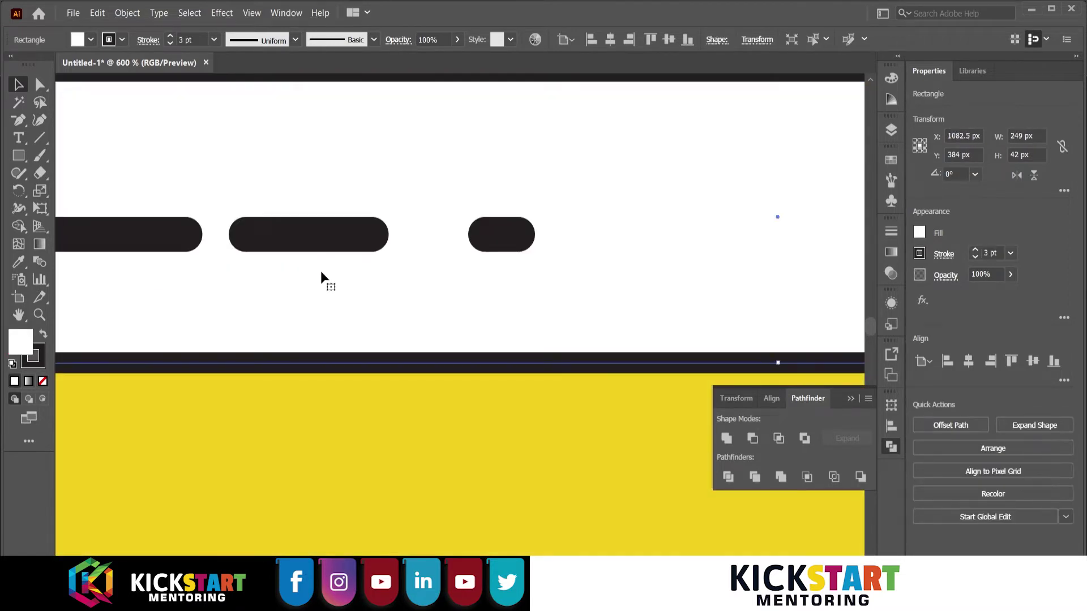
pyautogui.scroll(-3, 322, 275)
pyautogui.click(257, 317)
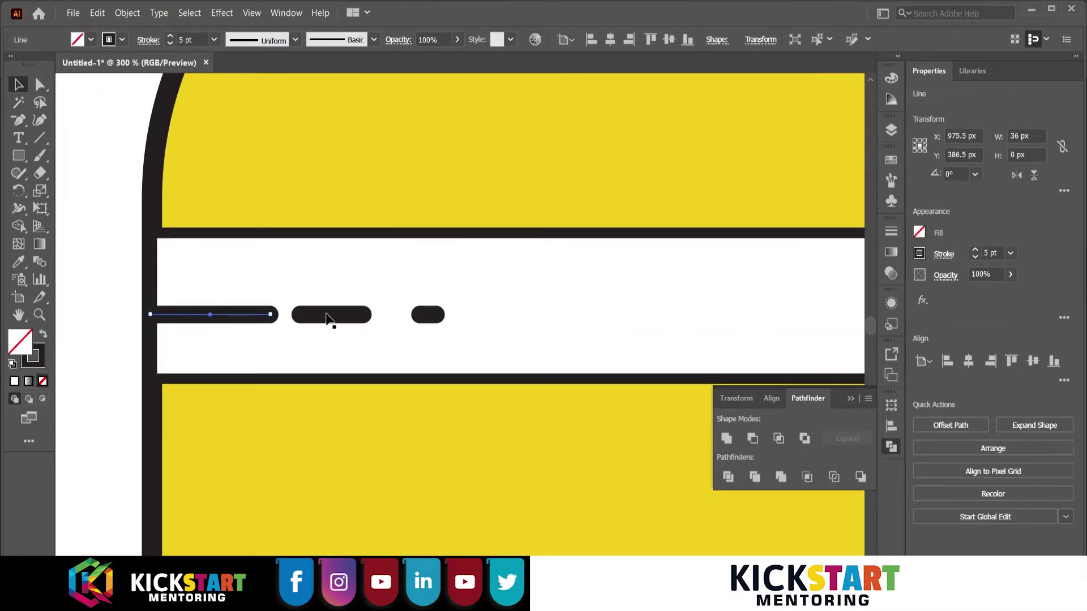
pyautogui.keyDown('shift'); pyautogui.click(433, 316); pyautogui.keyUp('shift')
pyautogui.scroll(-2, 347, 320)
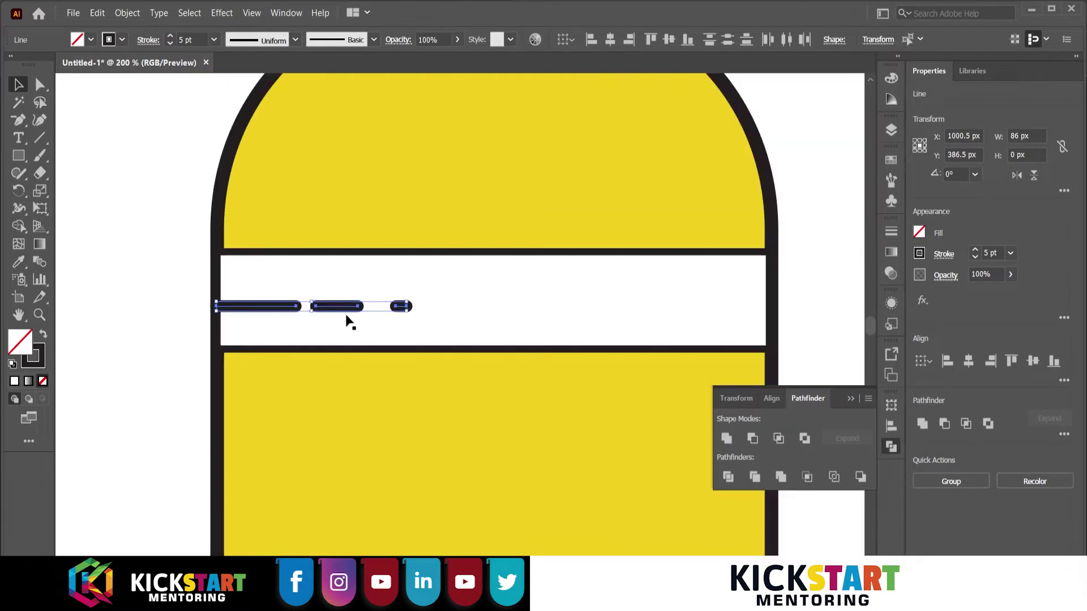
pyautogui.scroll(-1, 347, 319)
pyautogui.hotkey('ctrl', 'shift', 'a')
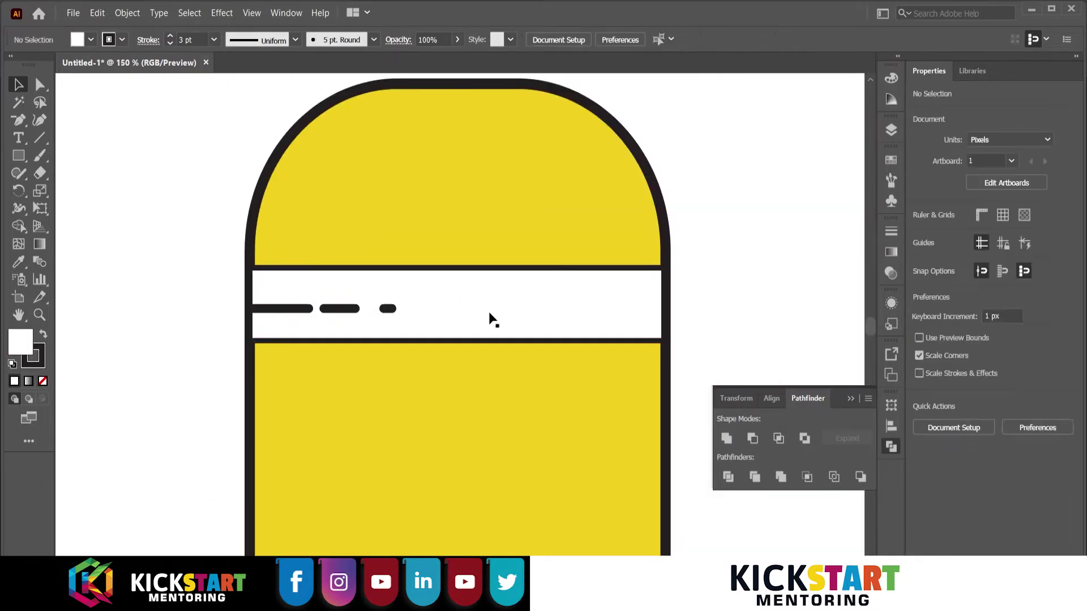
# Copy the dashes to the band's right side, reflect them, and nudge them to the edge
pyautogui.click(352, 311)
pyautogui.doubleClick(344, 315)
pyautogui.press('Escape')
pyautogui.click(330, 229)
pyautogui.hotkey('ctrl', 'shift', 'a')
pyautogui.moveTo(328, 306)
pyautogui.mouseDown()
pyautogui.moveTo(286, 319)
pyautogui.moveTo(539, 304)
pyautogui.mouseUp()
pyautogui.rightClick(543, 308)
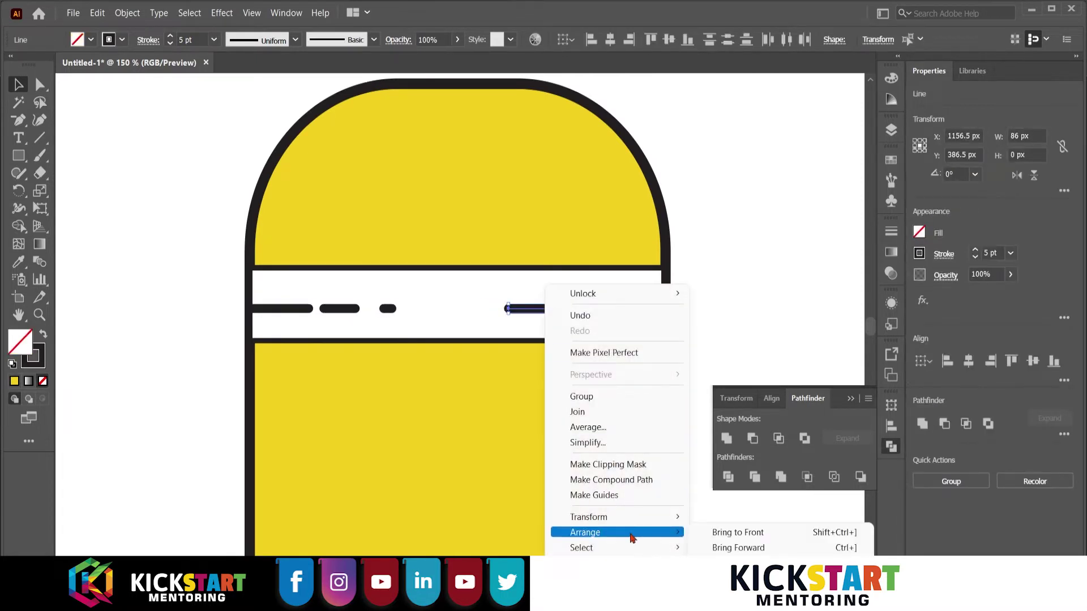
pyautogui.moveTo(589, 517)
pyautogui.click(764, 460)
pyautogui.press('Return')
pyautogui.hotkey('ctrl', '+')
pyautogui.hotkey('ctrl', '+')
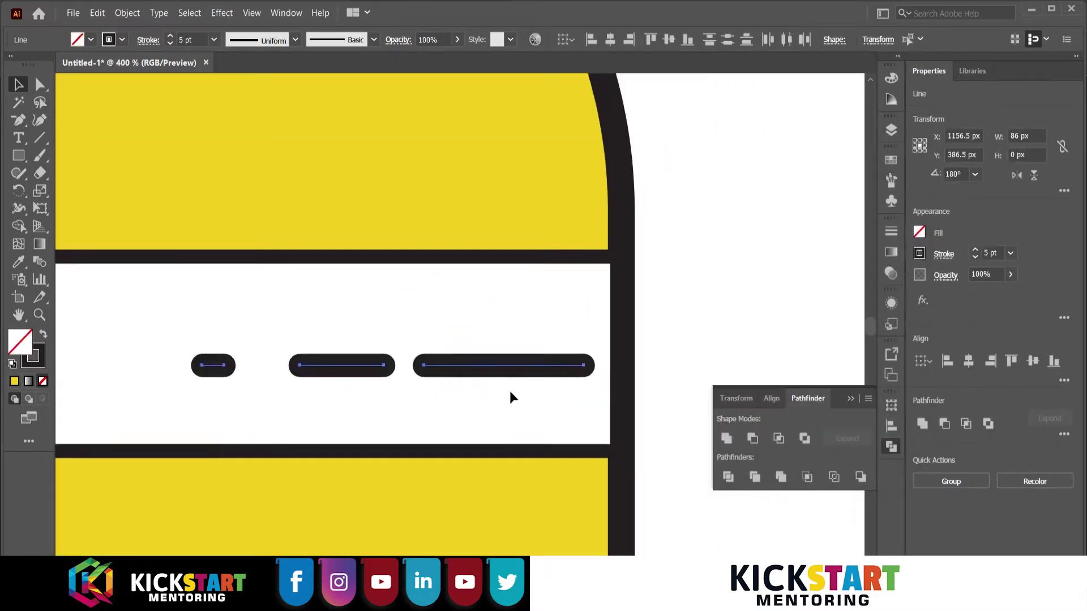
pyautogui.moveTo(487, 373); pyautogui.dragTo(498, 378)
pyautogui.hotkey('ctrl', '-')
pyautogui.hotkey('ctrl', '-')
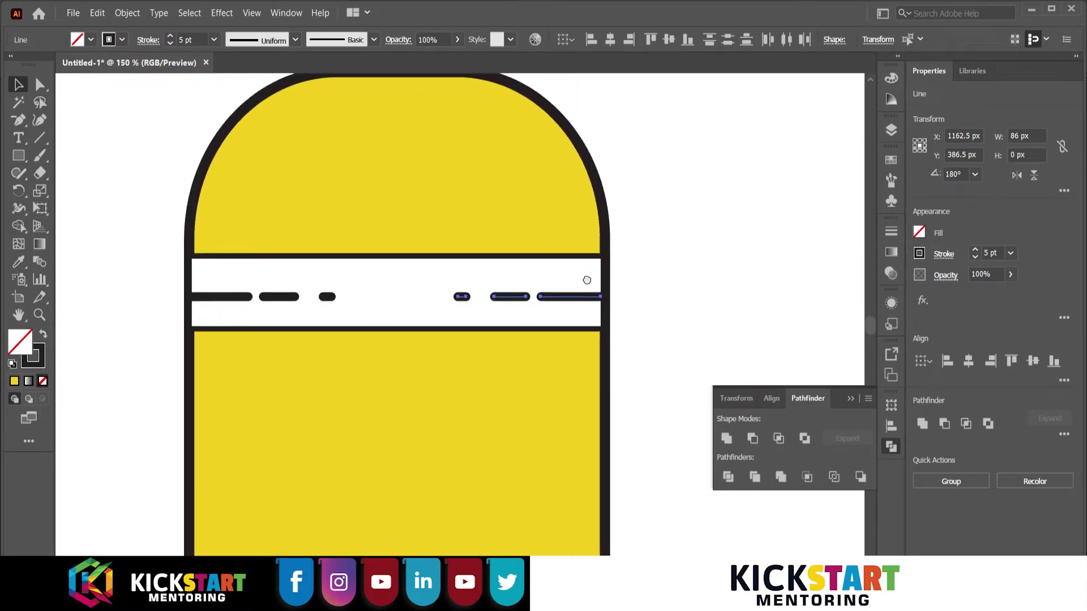
# Draw an 80 px circle centred on the band's dash row
pyautogui.moveTo(17, 157); pyautogui.dragTo(96, 189)
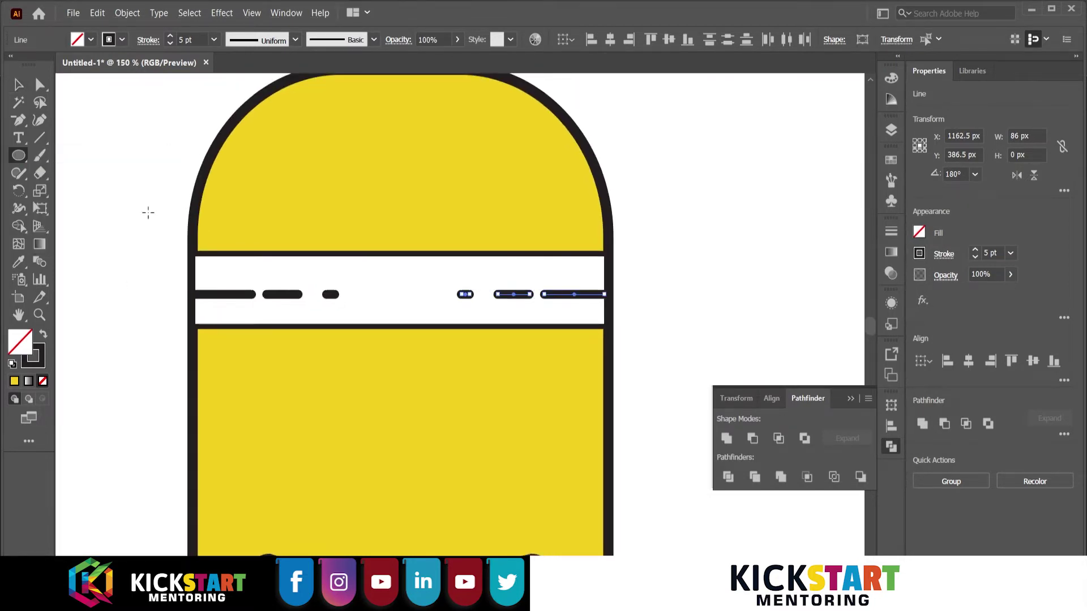
pyautogui.press('v')
pyautogui.click(143, 230)
pyautogui.press('l')
pyautogui.moveTo(256, 136)
pyautogui.mouseDown()
pyautogui.moveTo(424, 298)
pyautogui.moveTo(411, 290)
pyautogui.mouseUp()
pyautogui.moveTo(341, 221); pyautogui.dragTo(397, 295)
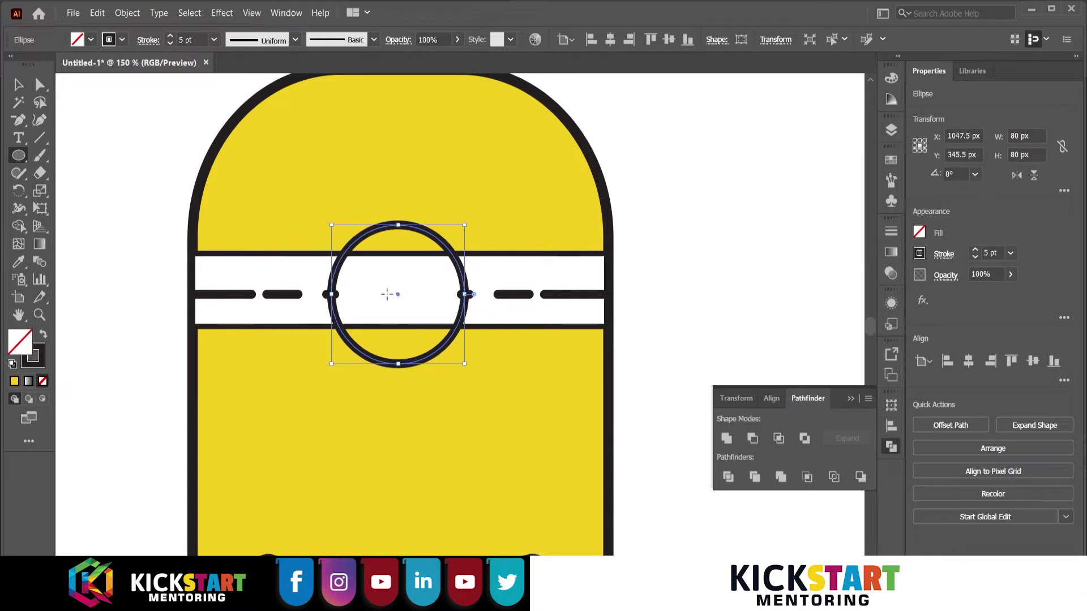
# Give the goggle circle a white fill and a 5 pt black outline
pyautogui.click(12, 363)
pyautogui.click(170, 35)
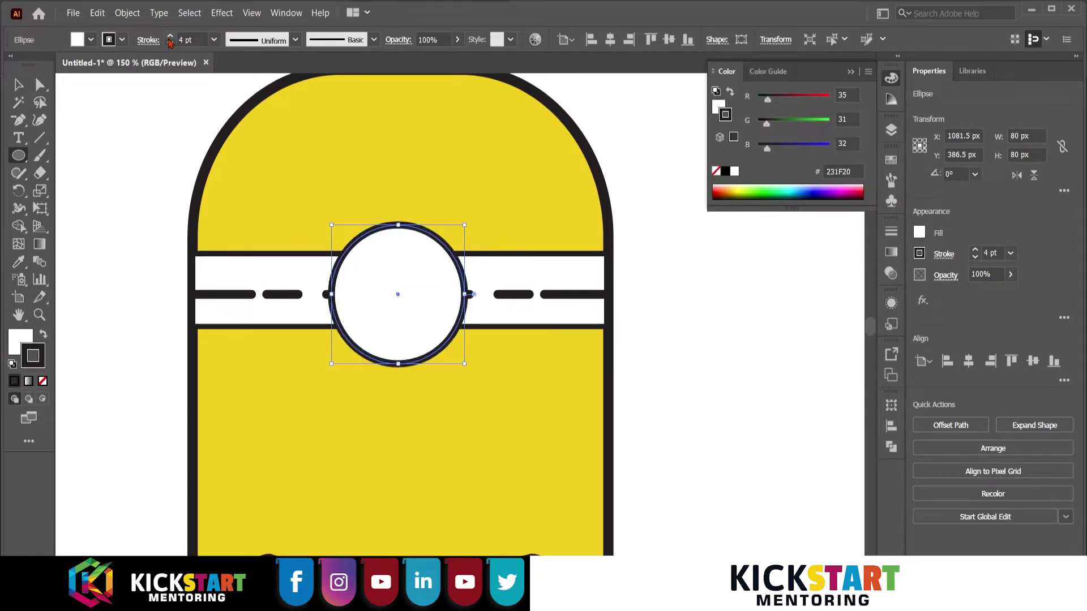
pyautogui.click(170, 35)
pyautogui.click(19, 84)
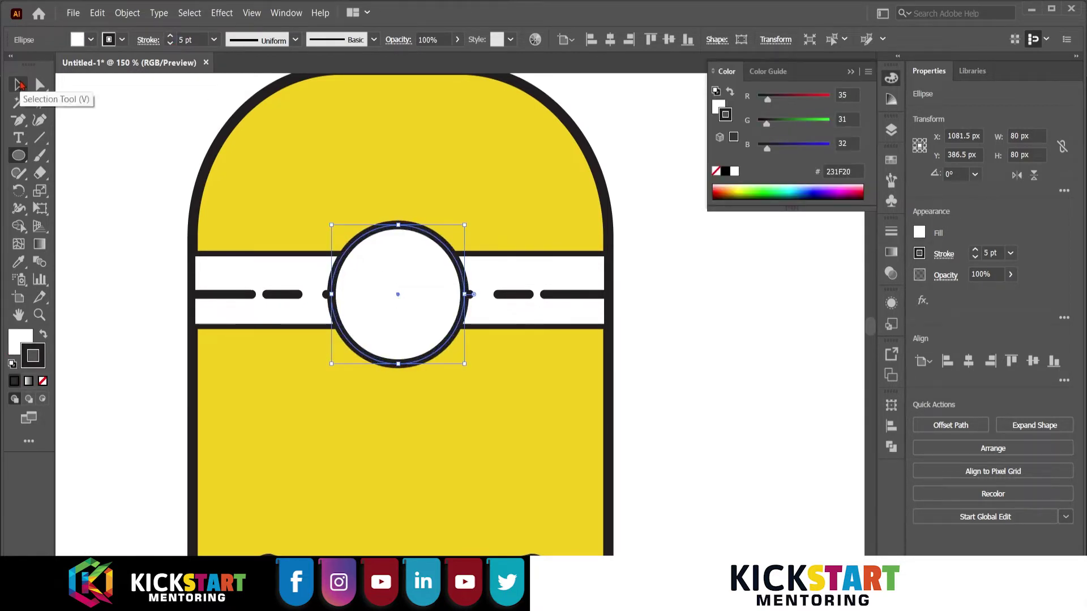
pyautogui.click(110, 146)
pyautogui.scroll(-1, 361, 319)
pyautogui.scroll(-1, 361, 340)
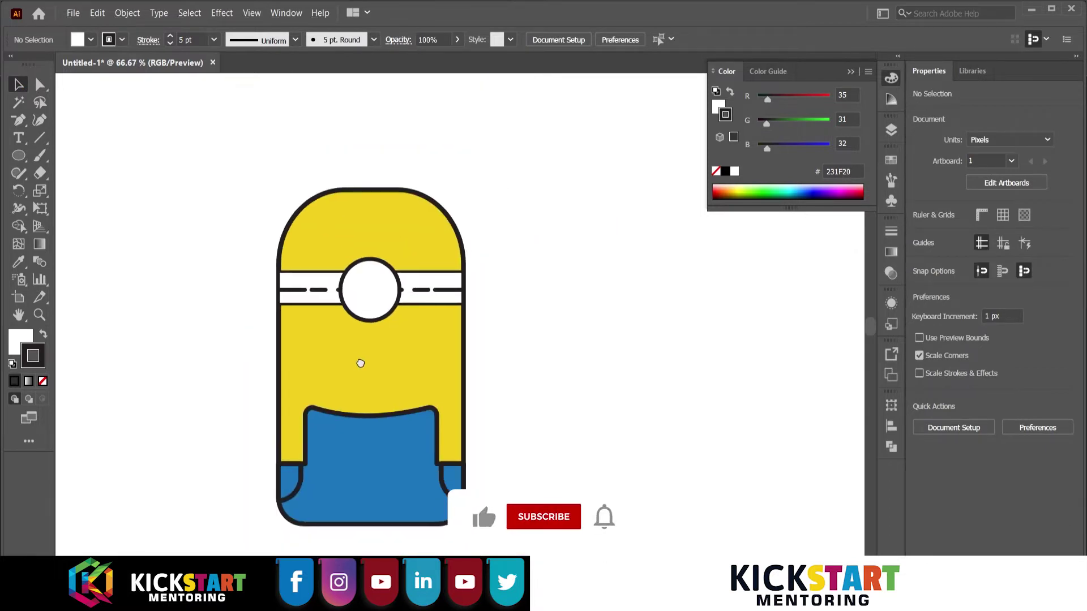
# Paste a copy of the eye circle in front, shrink it inside, and fill it with the body's yellow
pyautogui.click(358, 294)
pyautogui.scroll(2, 358, 294)
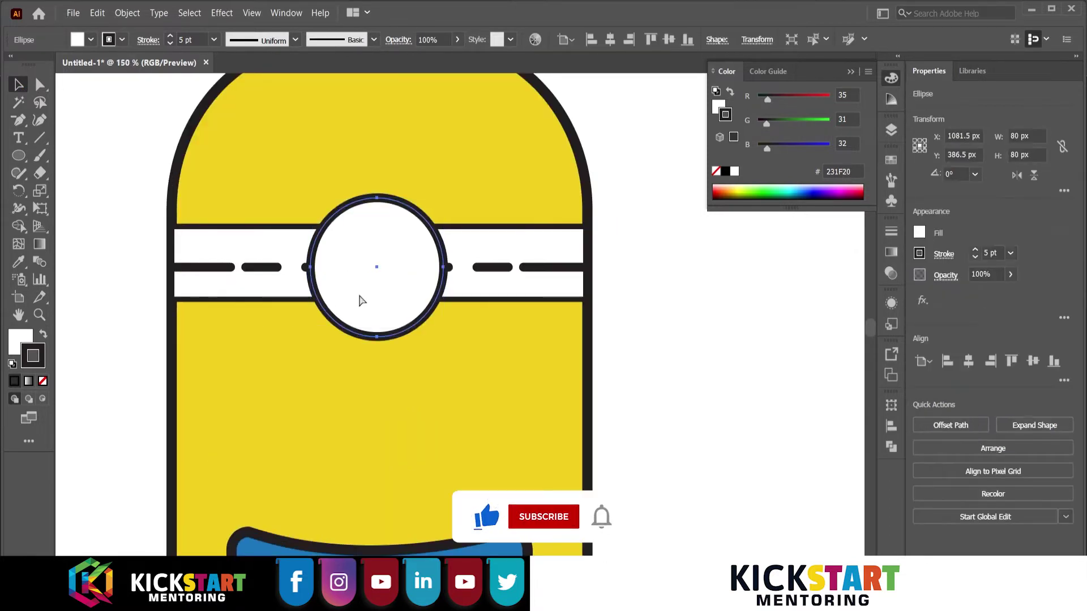
pyautogui.hotkey('ctrl', 'c')
pyautogui.hotkey('ctrl', 'f')
pyautogui.moveTo(445, 195); pyautogui.dragTo(414, 214)
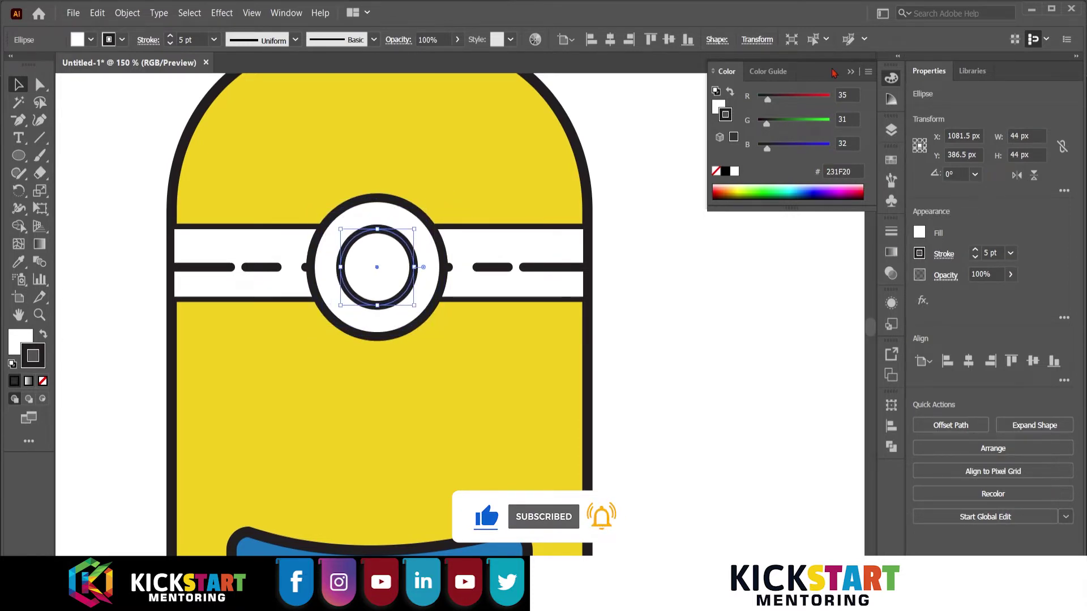
pyautogui.click(891, 159)
pyautogui.press('i')
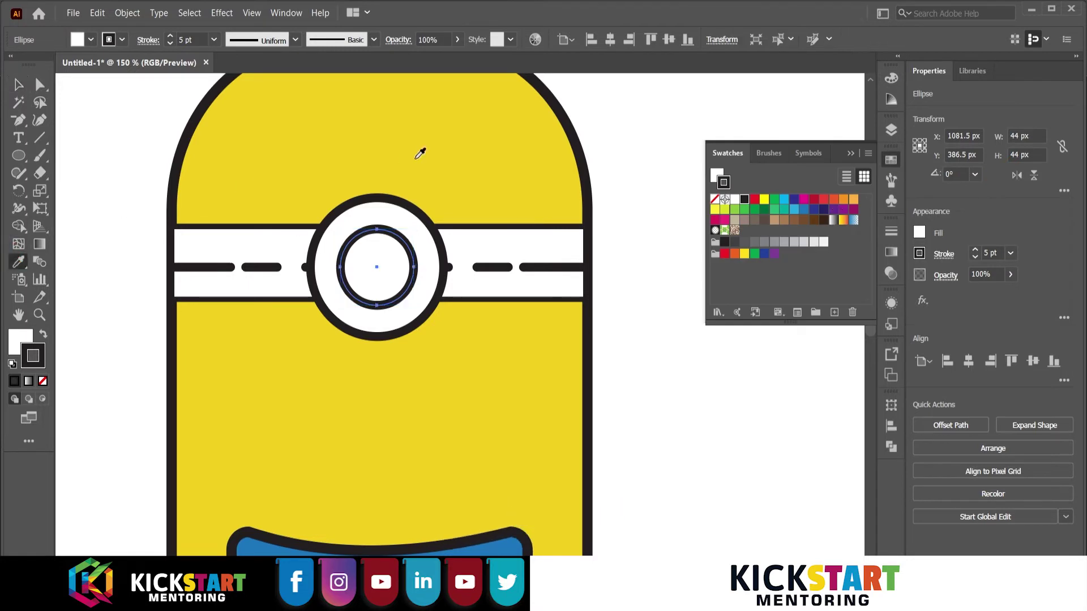
pyautogui.click(420, 154)
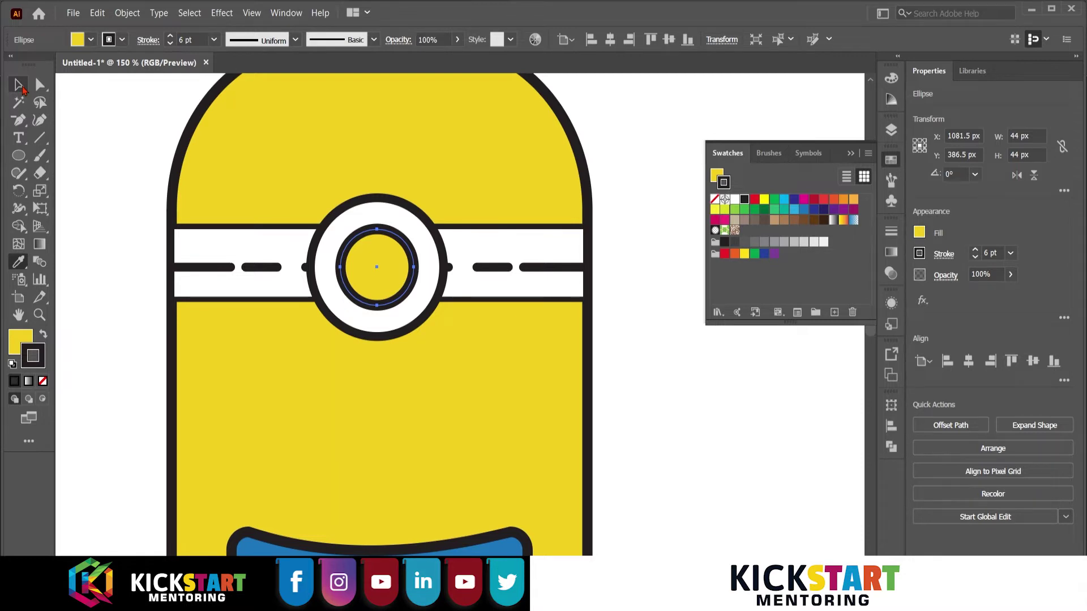
pyautogui.hotkey('ctrl', '+')
pyautogui.hotkey('ctrl', '+')
pyautogui.hotkey('ctrl', '+')
# Cut the inner eye circle's lower half away with a covering rectangle and Minus Front
pyautogui.press('m')
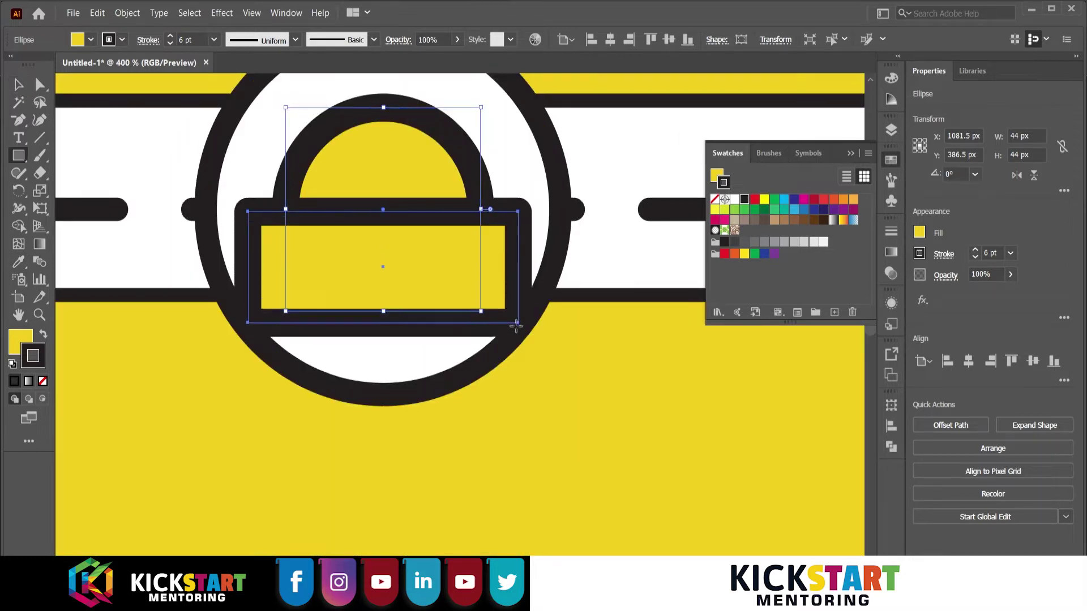
pyautogui.moveTo(248, 212); pyautogui.dragTo(529, 346)
pyautogui.click(12, 363)
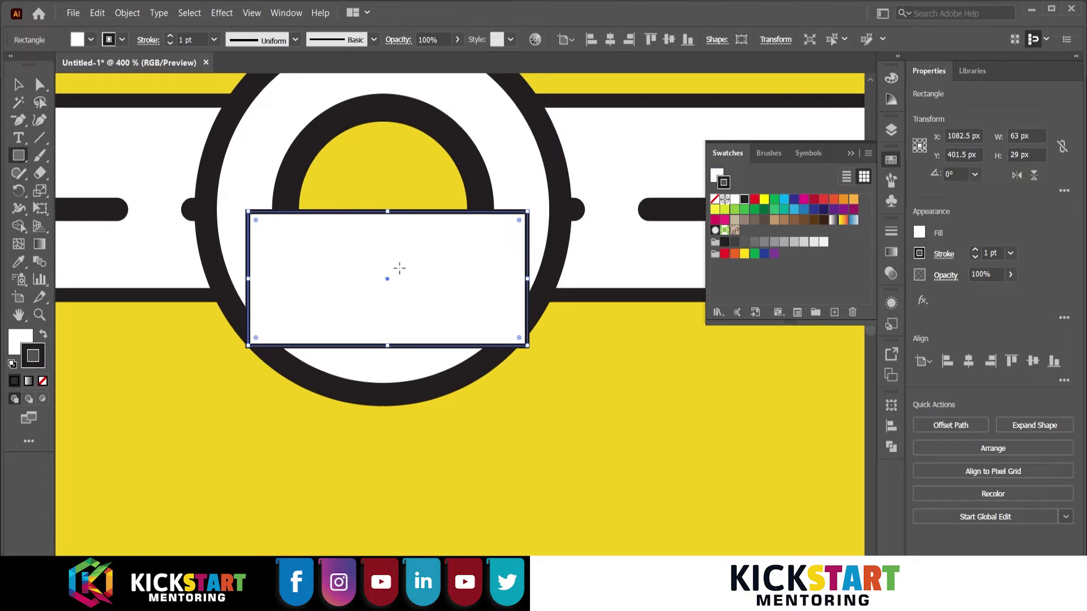
pyautogui.press('v')
pyautogui.click(423, 136)
pyautogui.click(473, 303)
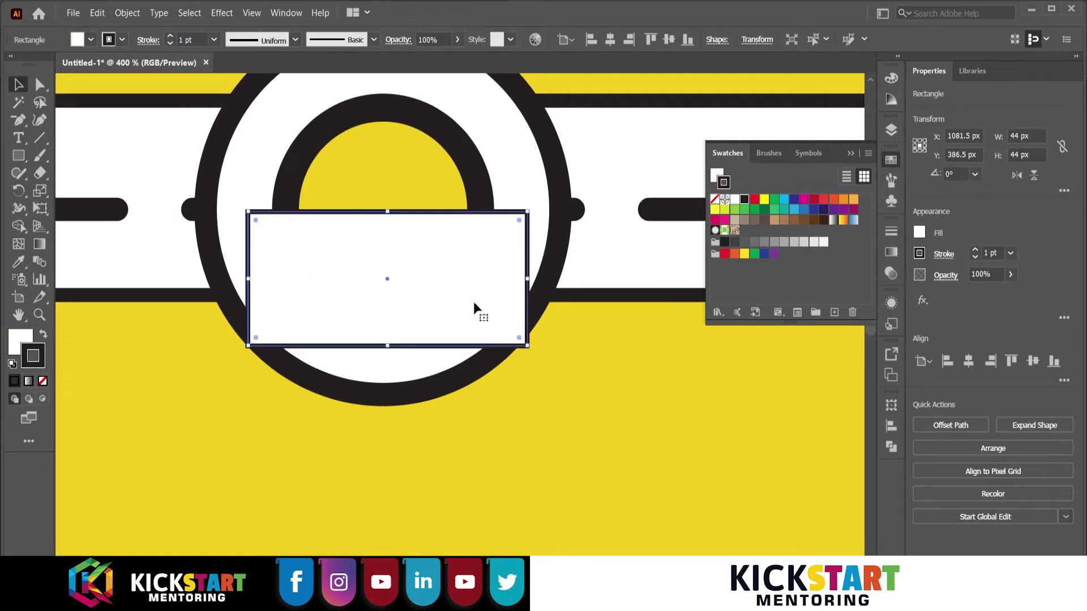
pyautogui.keyDown('shift'); pyautogui.click(469, 174); pyautogui.keyUp('shift')
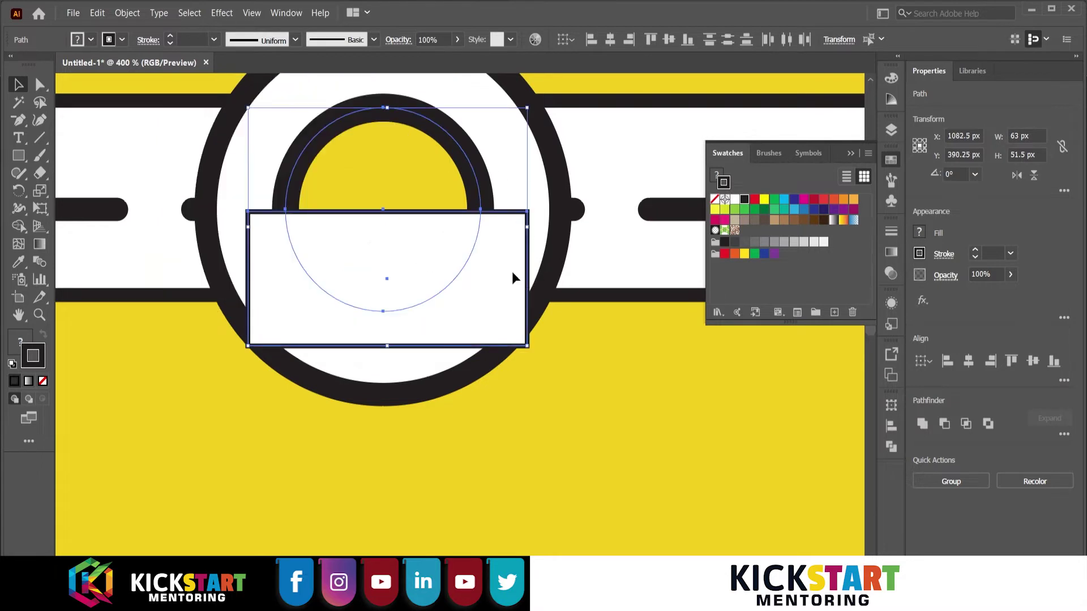
pyautogui.hotkey('shift', 'm')
pyautogui.keyDown('alt'); pyautogui.click(494, 288); pyautogui.keyUp('alt')
# Restore a full inner ring circle with the white goggle's fill and outline, behind the half-disc, slightly enlarged
pyautogui.hotkey('ctrl', 'shift', 'a')
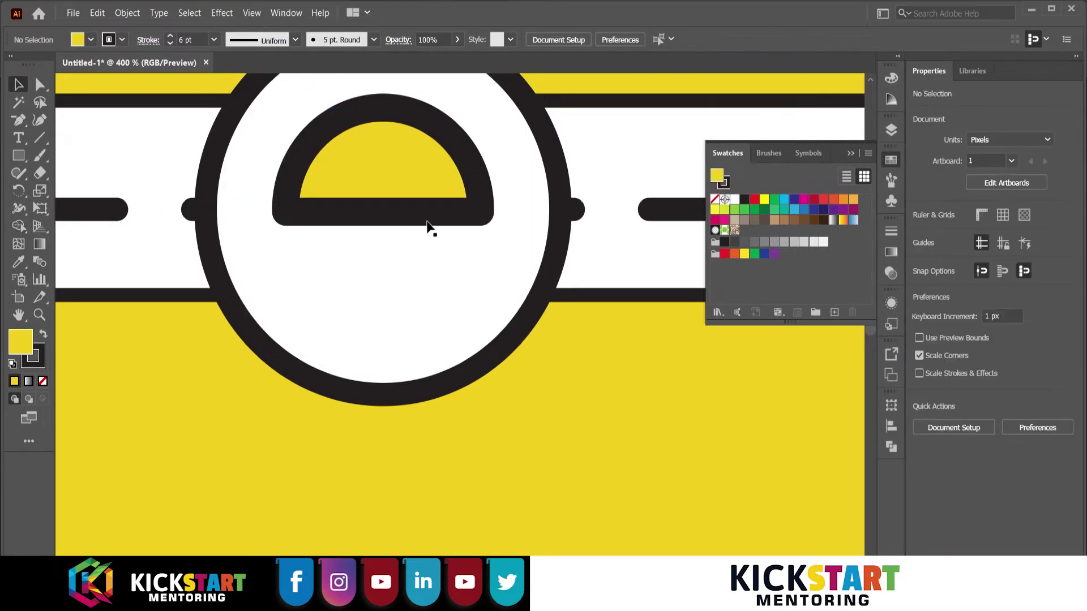
pyautogui.click(419, 216)
pyautogui.hotkey('ctrl', 'shift', 'a')
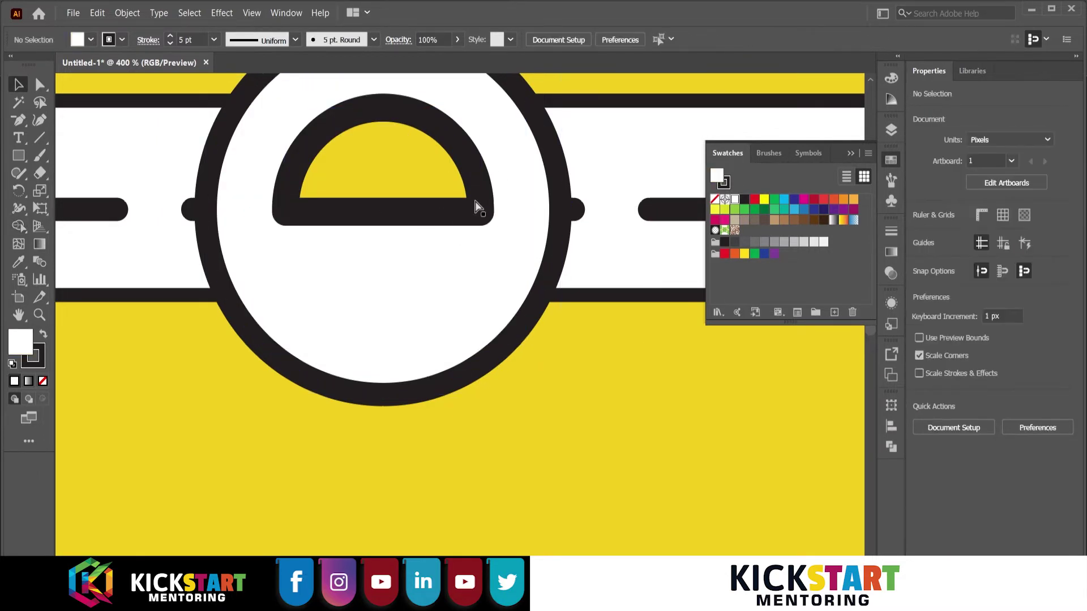
pyautogui.hotkey('ctrl', 'z')
pyautogui.click(378, 167)
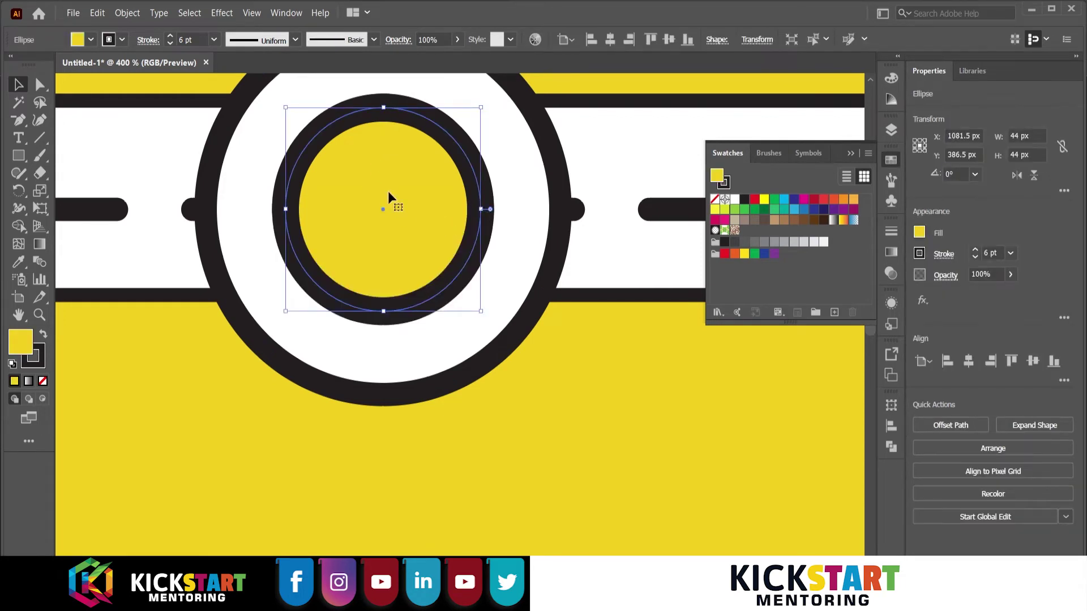
pyautogui.press('i')
pyautogui.click(538, 212)
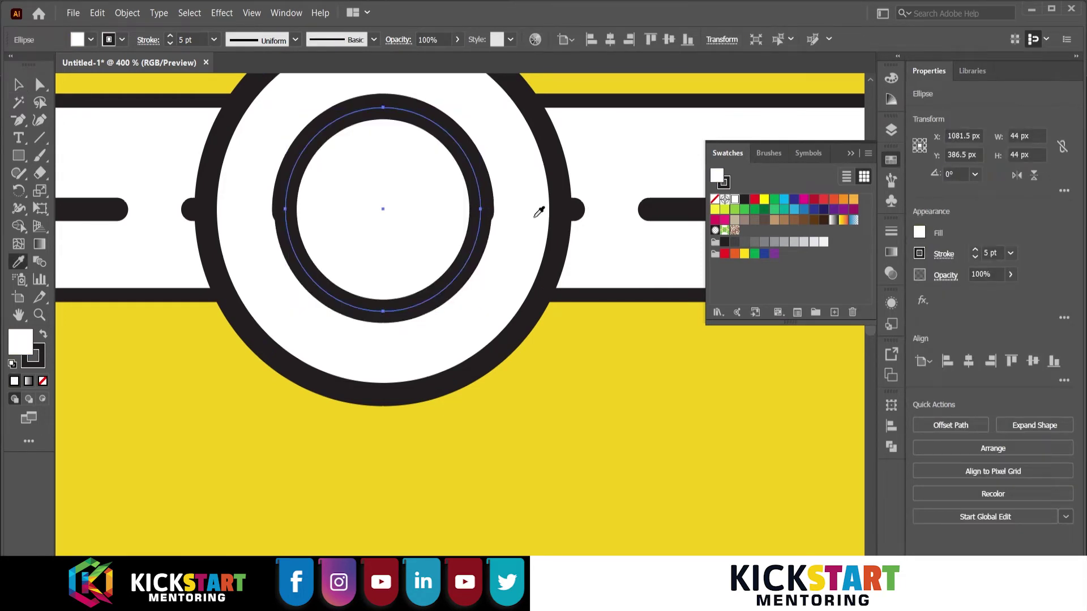
pyautogui.press('v')
pyautogui.click(479, 260)
pyautogui.click(423, 239)
pyautogui.hotkey('ctrl', '[')
pyautogui.hotkey('ctrl', '[')
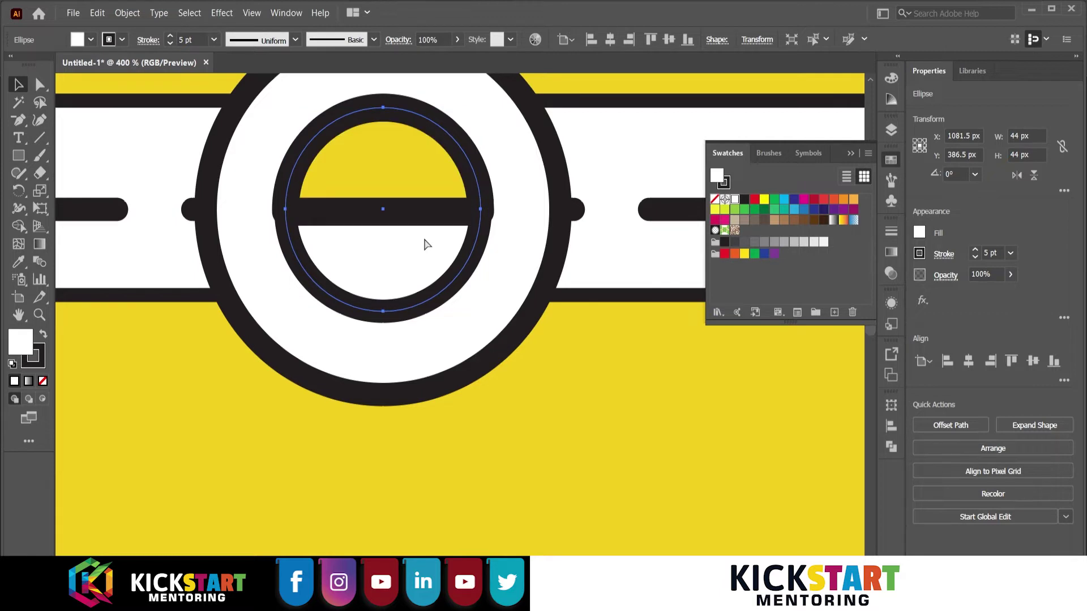
pyautogui.moveTo(485, 211); pyautogui.dragTo(493, 210)
# Remove the yellow half-disc's outline and bring the inner ring to the front with no fill
pyautogui.hotkey('ctrl', 'shift', 'a')
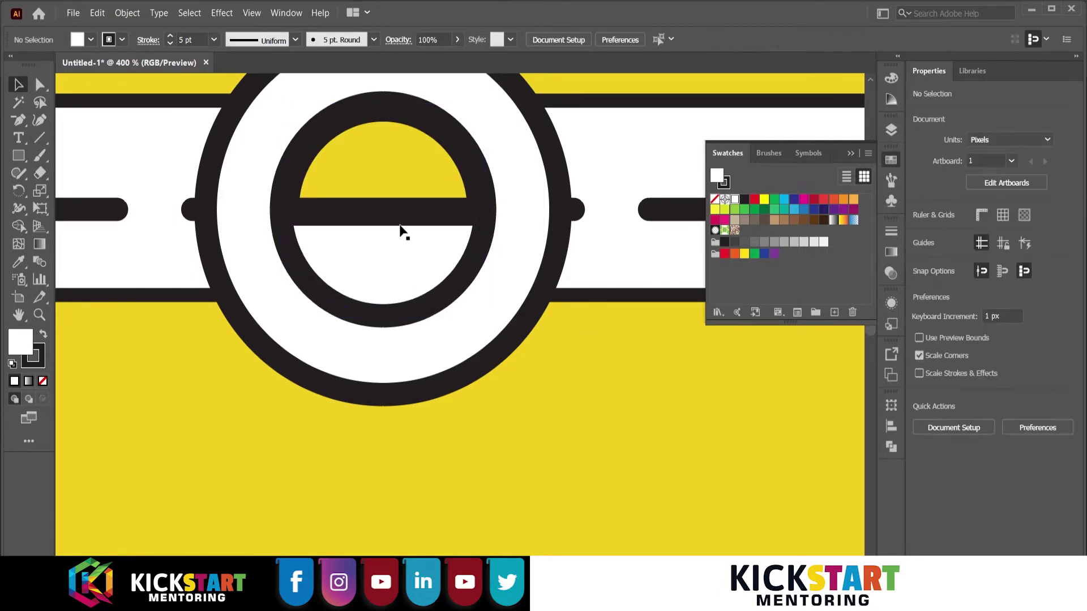
pyautogui.click(396, 214)
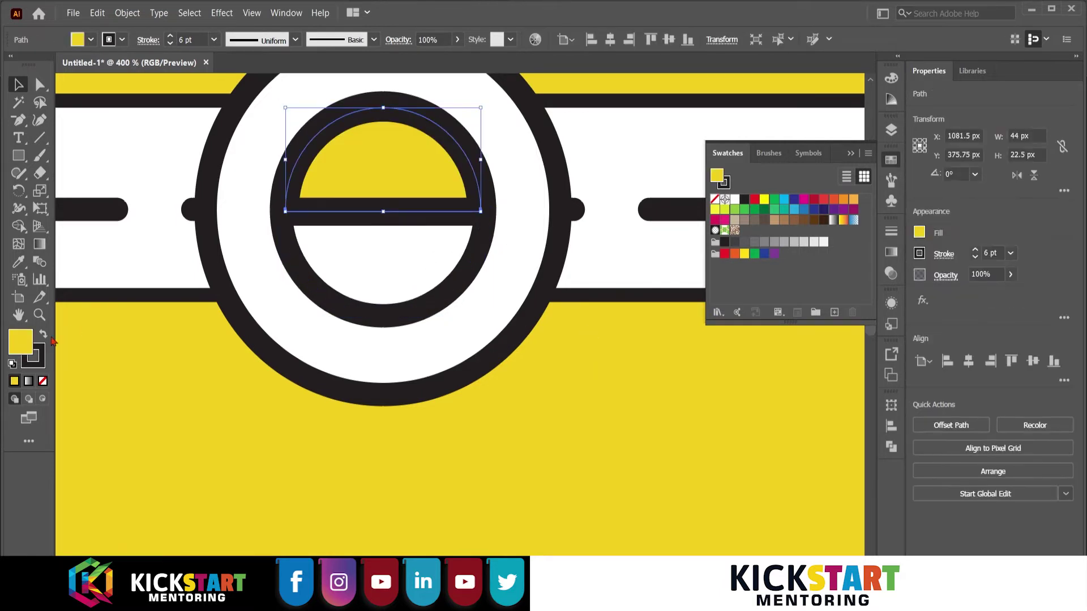
pyautogui.press('x')
pyautogui.press('/')
pyautogui.click(433, 317)
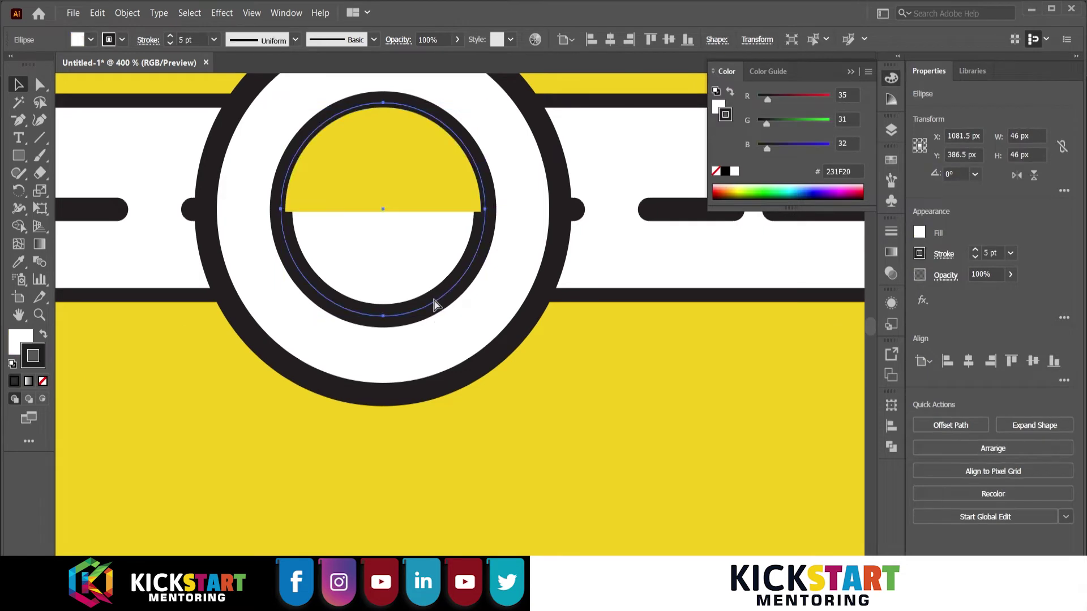
pyautogui.hotkey('ctrl', 'shift', ']')
pyautogui.press('/')
pyautogui.hotkey('ctrl', 'shift', 'a')
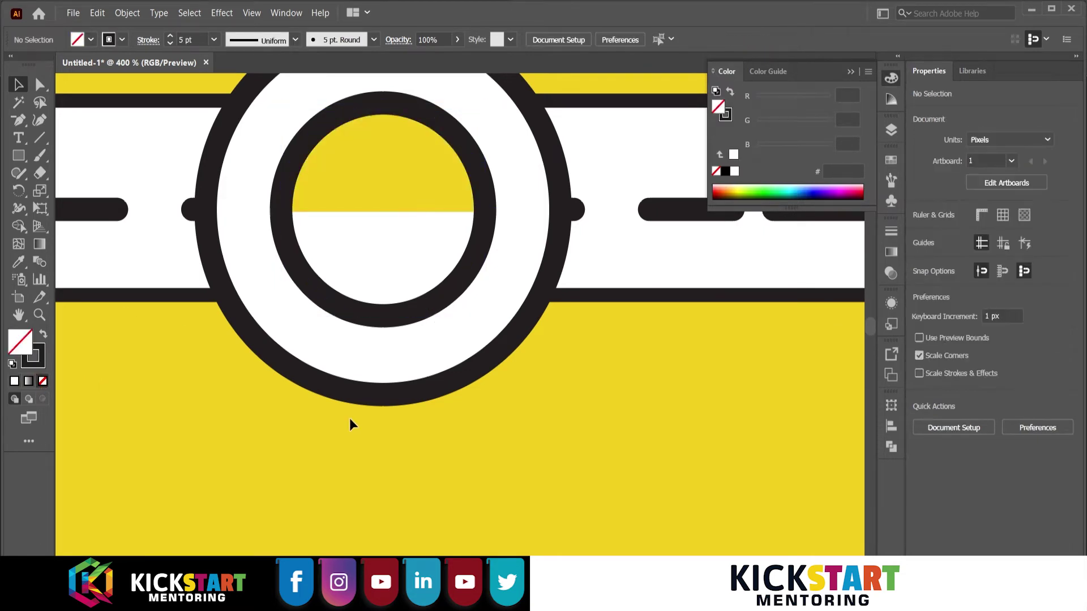
pyautogui.scroll(-3, 428, 464)
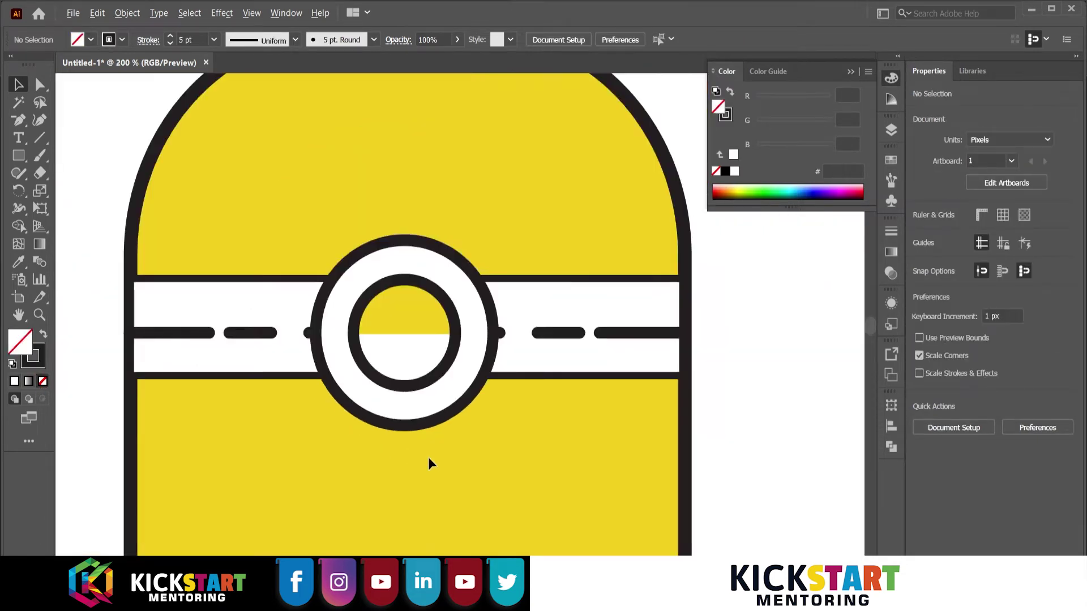
pyautogui.scroll(-2, 426, 461)
pyautogui.scroll(-2, 427, 451)
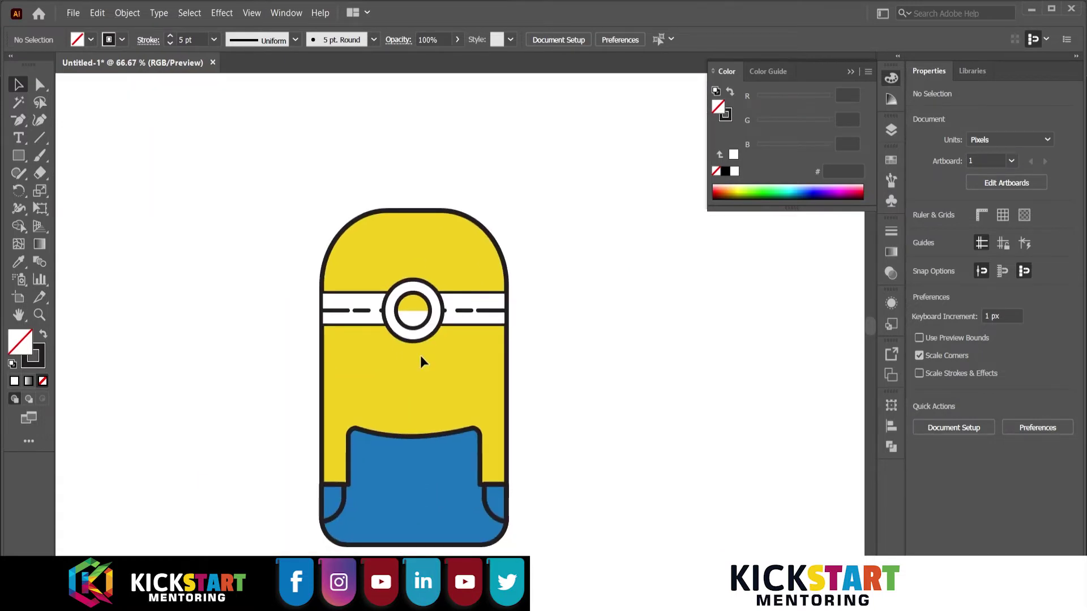
# Draw a small solid dark pupil with no outline inside the inner ring, nudged up-right
pyautogui.scroll(5, 420, 359)
pyautogui.scroll(-1, 418, 339)
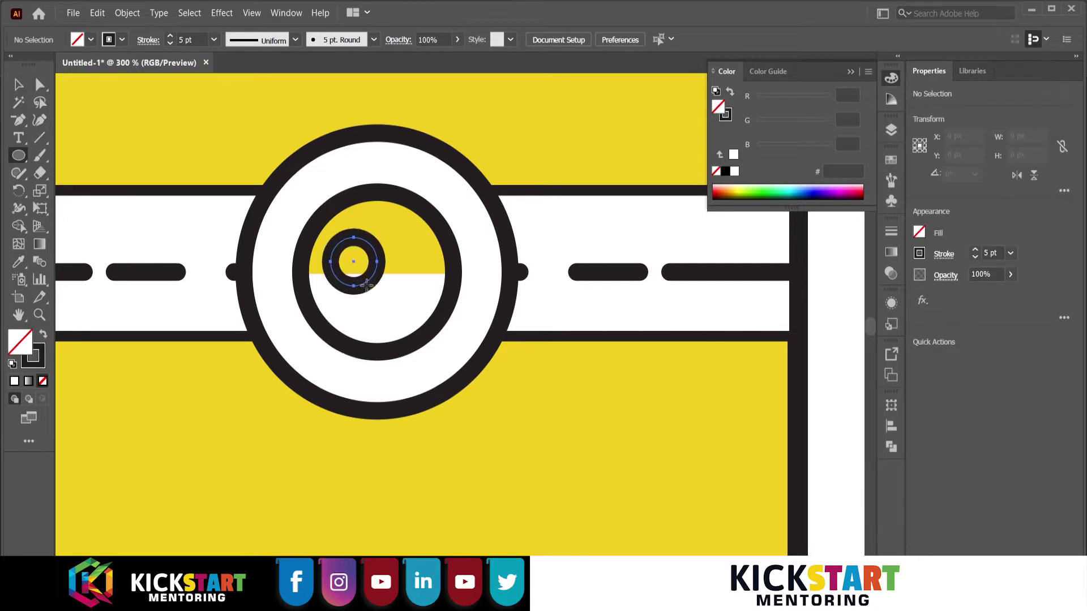
pyautogui.moveTo(347, 251); pyautogui.dragTo(408, 313)
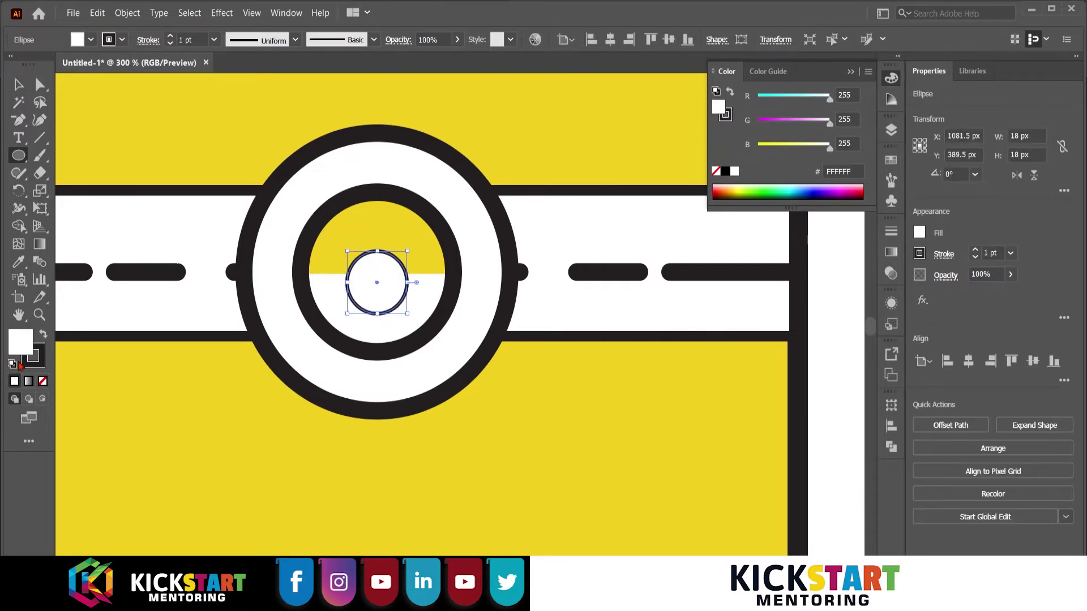
pyautogui.click(43, 335)
pyautogui.click(17, 86)
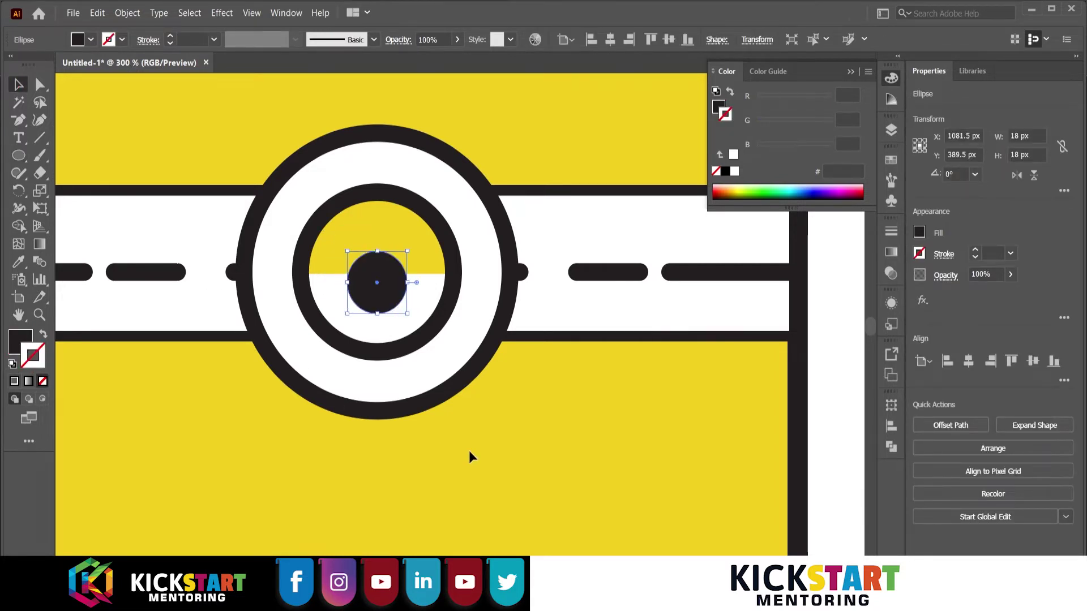
pyautogui.hotkey('ctrl', '+')
pyautogui.moveTo(351, 301); pyautogui.dragTo(355, 295)
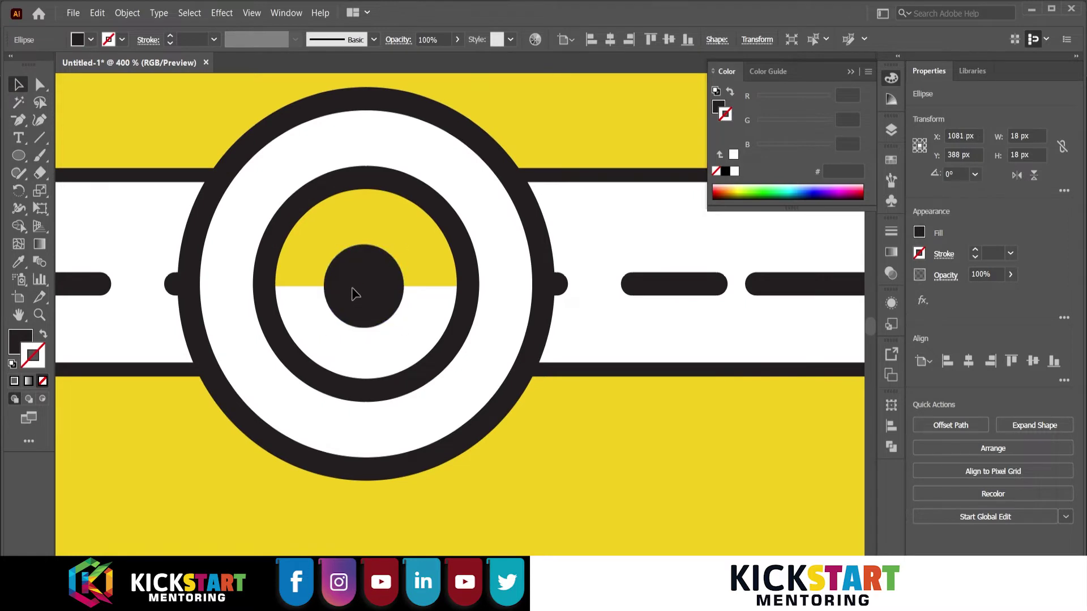
# Bring the yellow half-disc in front of the pupil so it peeks out below
pyautogui.click(428, 283)
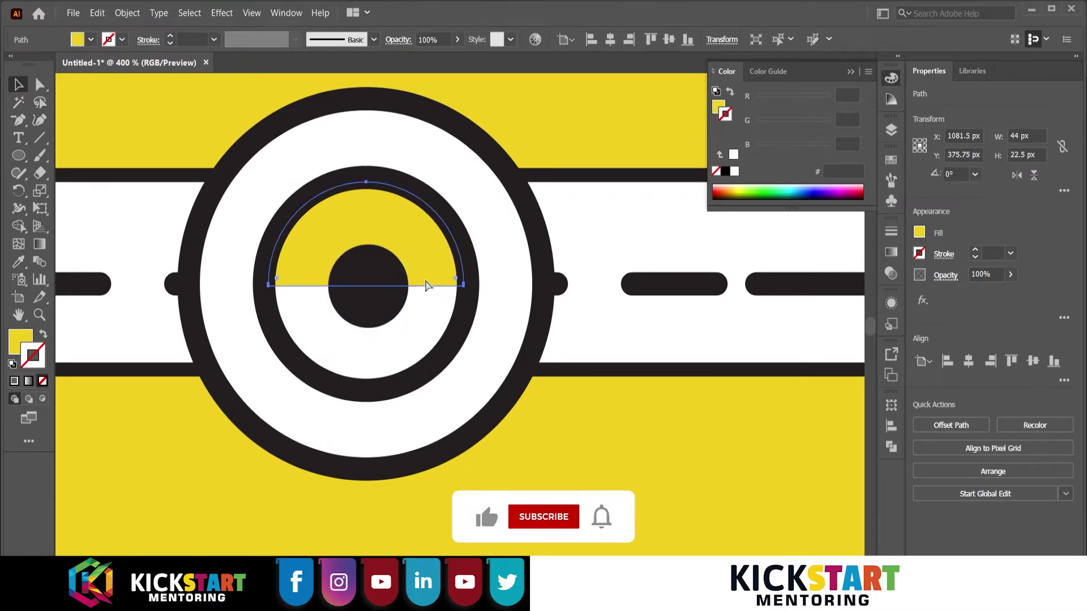
pyautogui.hotkey('ctrl', 'shift', ']')
pyautogui.click(453, 347)
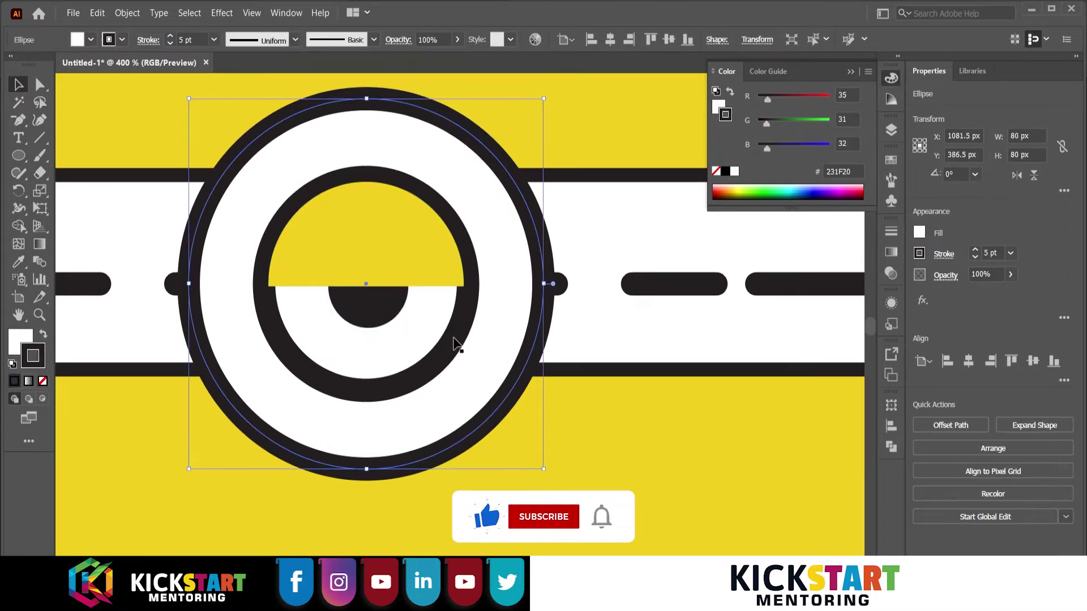
pyautogui.click(598, 458)
pyautogui.scroll(-4, 598, 453)
pyautogui.scroll(-1, 499, 325)
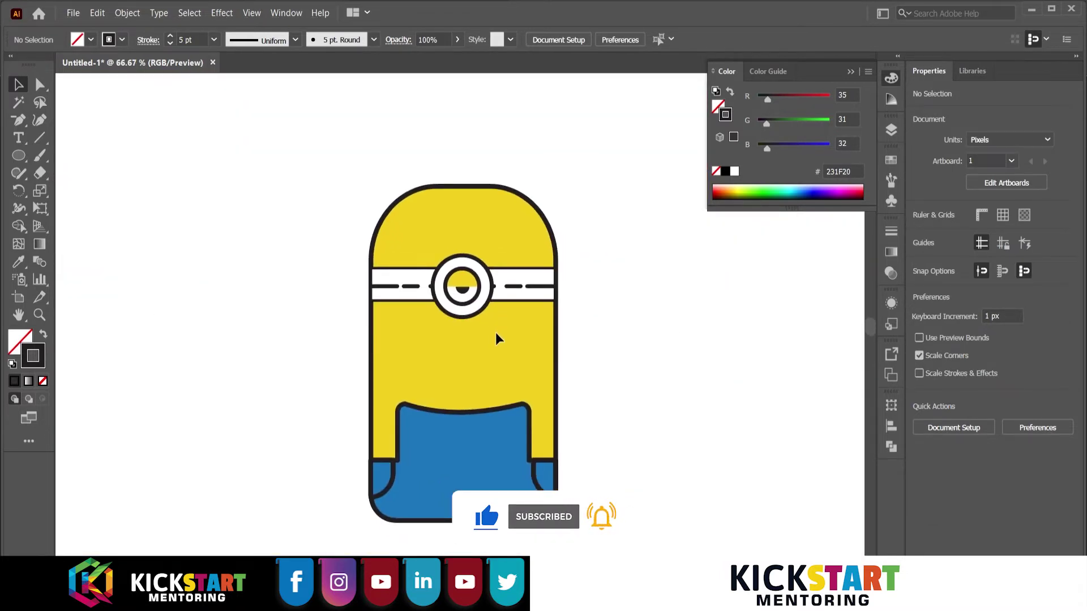
pyautogui.scroll(-1, 496, 338)
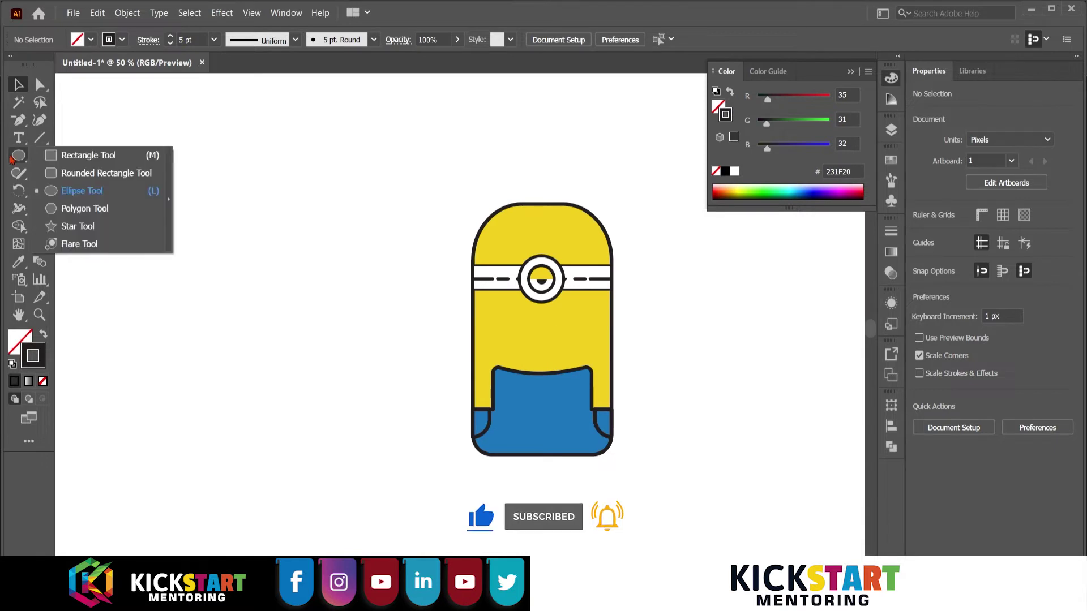
pyautogui.moveTo(19, 155); pyautogui.dragTo(62, 173)
pyautogui.scroll(1, 335, 339)
pyautogui.scroll(1, 357, 291)
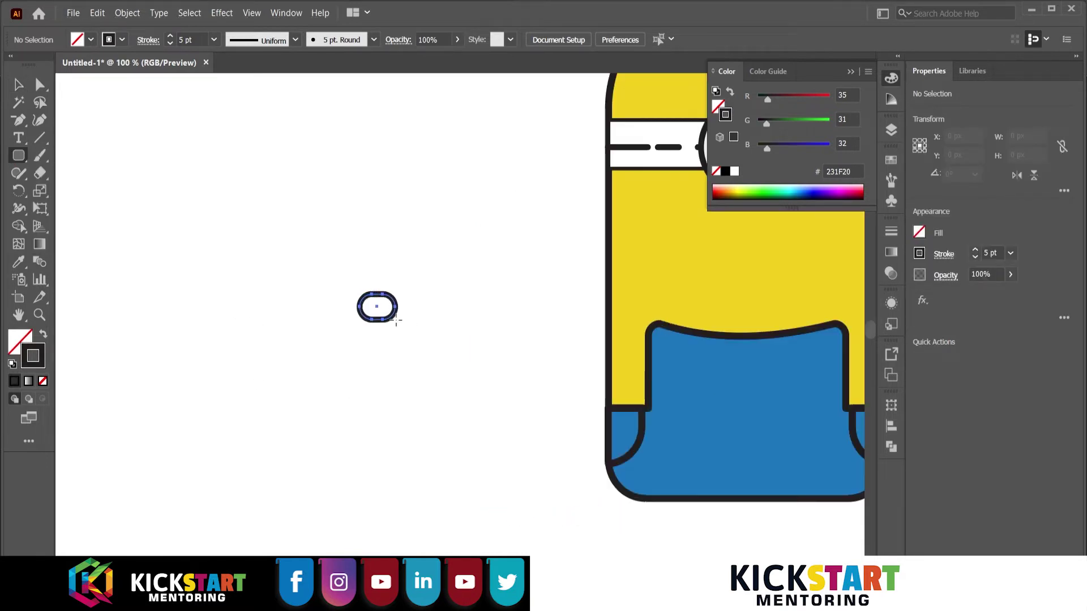
# Draw a pocket shape with strongly rounded bottom corners and nearly square top corners
pyautogui.moveTo(396, 320); pyautogui.dragTo(476, 373)
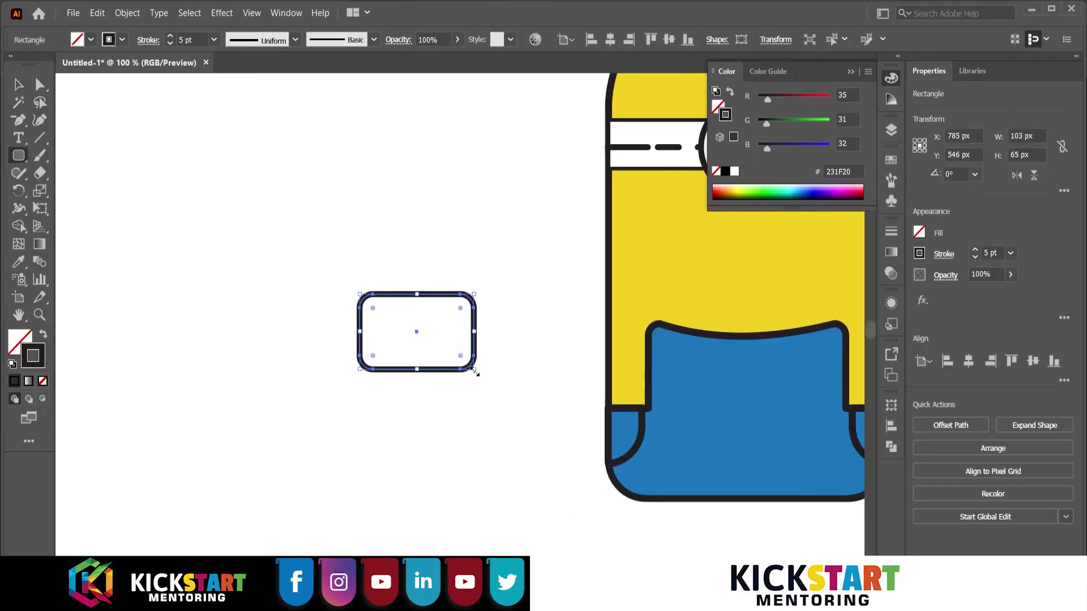
pyautogui.press('a')
pyautogui.moveTo(337, 347)
pyautogui.mouseDown()
pyautogui.moveTo(463, 363)
pyautogui.moveTo(425, 348)
pyautogui.mouseUp()
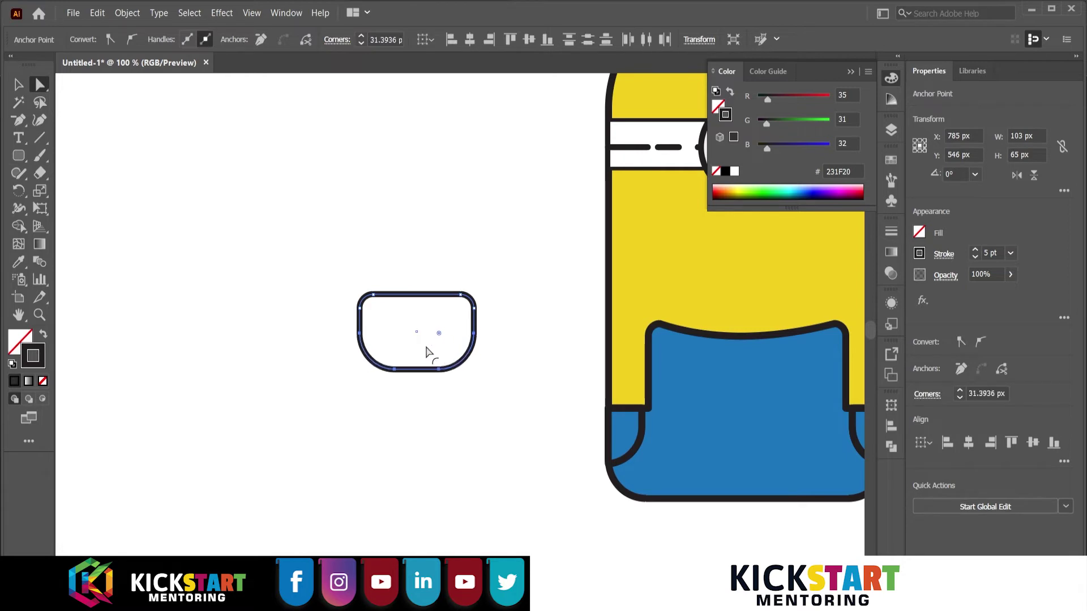
pyautogui.moveTo(345, 283); pyautogui.dragTo(481, 311)
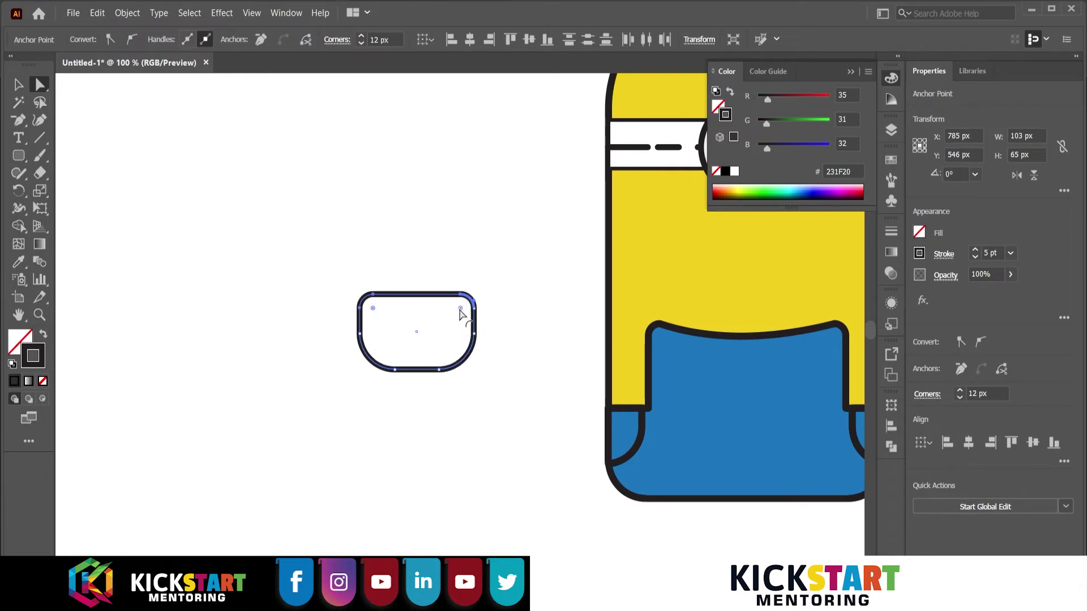
# Fill the pocket with the minion's blue and move it lower beside the overalls
pyautogui.press('v')
pyautogui.click(485, 329)
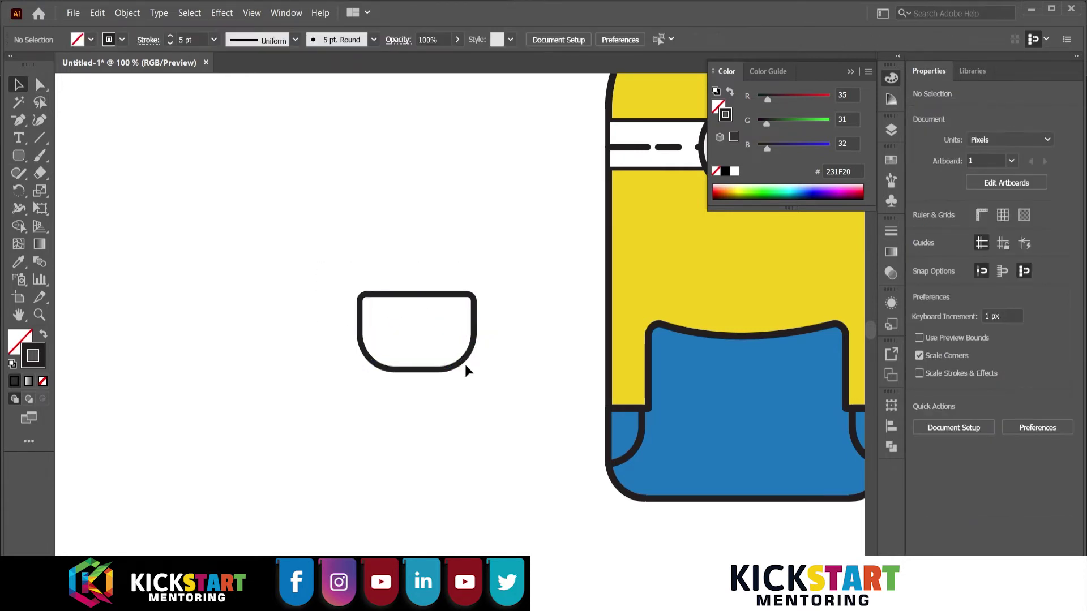
pyautogui.click(463, 365)
pyautogui.press('i')
pyautogui.click(631, 402)
pyautogui.press('v')
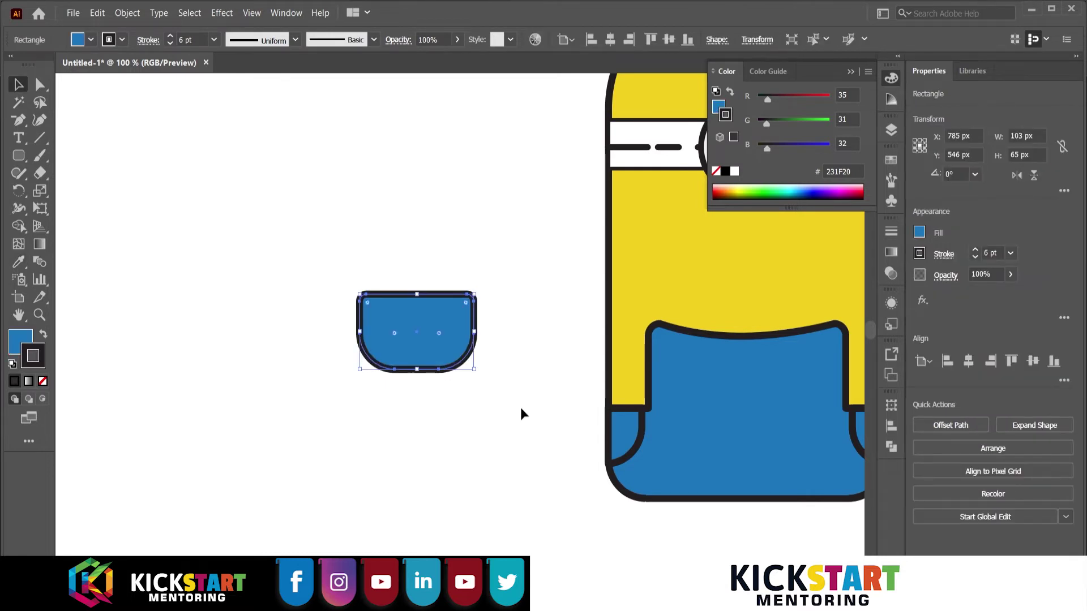
pyautogui.moveTo(521, 407); pyautogui.dragTo(456, 371)
pyautogui.scroll(-3, 456, 371)
pyautogui.hscroll(5, 456, 371)
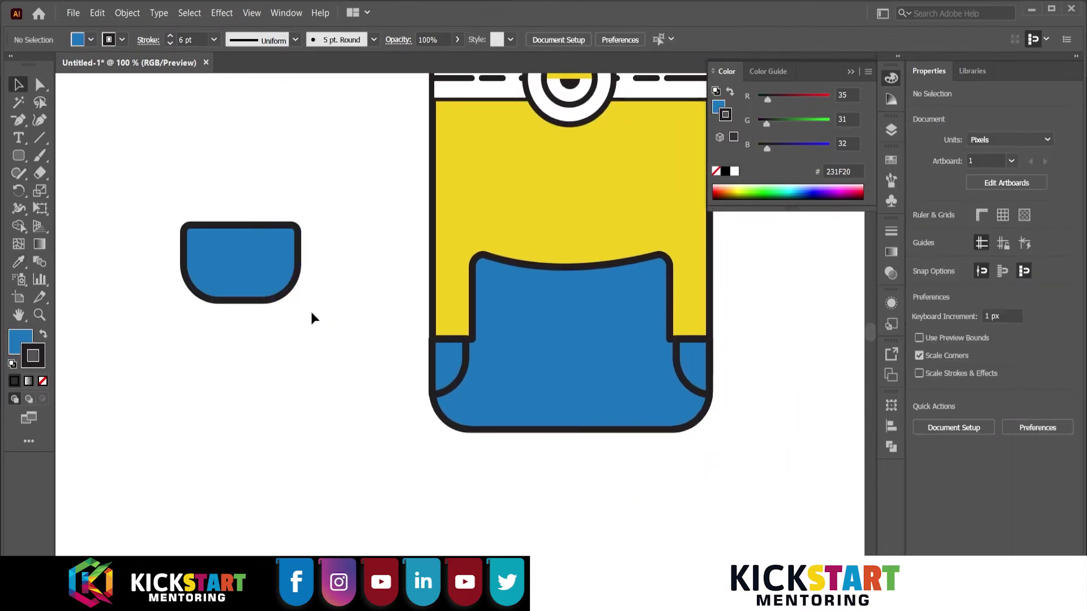
pyautogui.moveTo(265, 269)
pyautogui.mouseDown()
pyautogui.moveTo(342, 372)
pyautogui.moveTo(338, 363)
pyautogui.mouseUp()
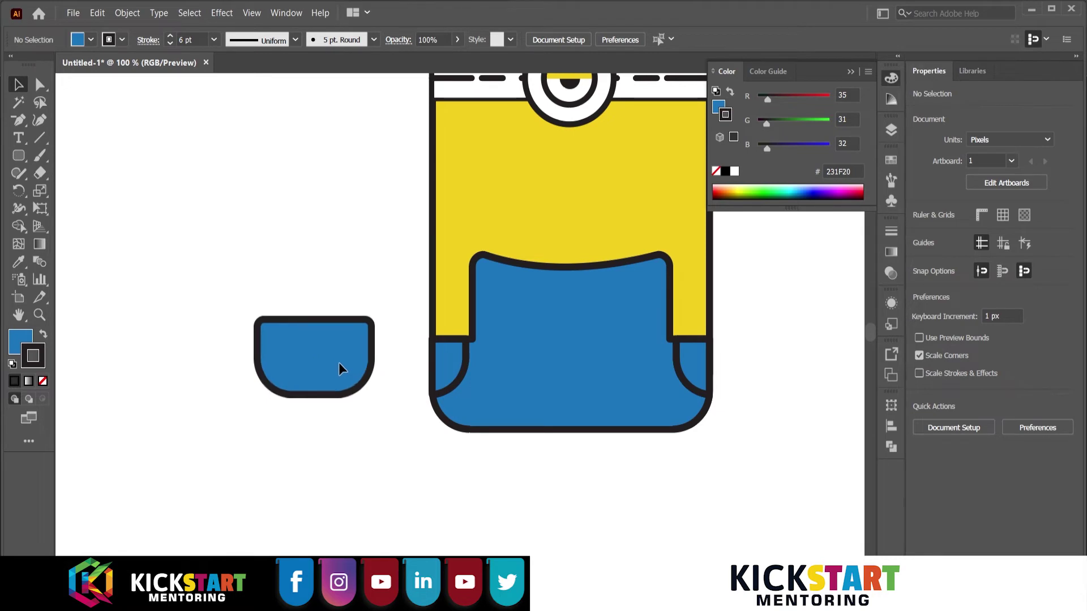
# Draw a small dark circle inside the pocket as the button base
pyautogui.press('l')
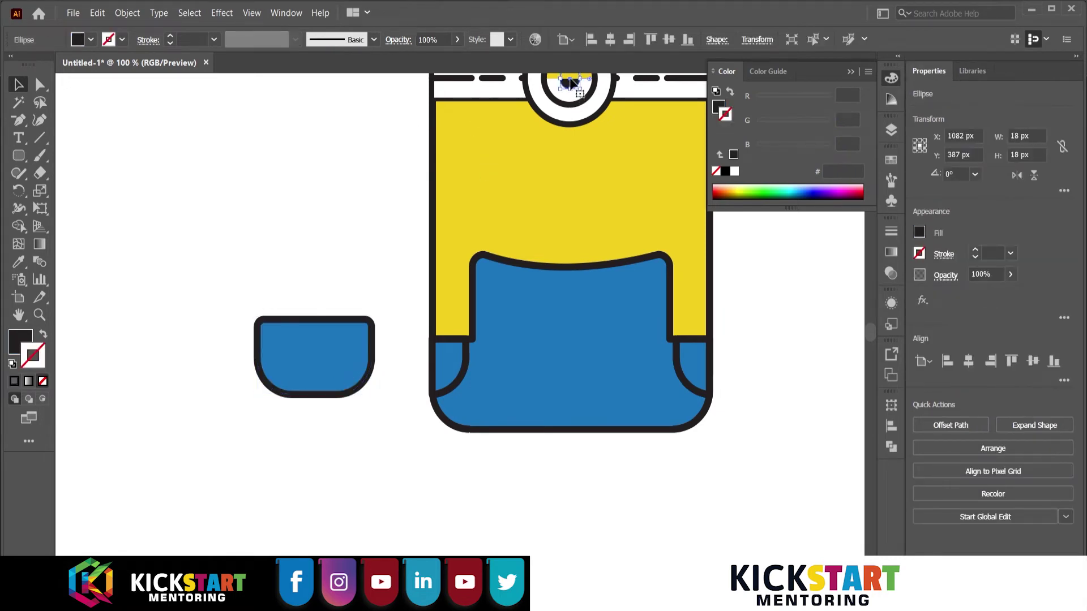
pyautogui.moveTo(306, 355)
pyautogui.mouseDown()
pyautogui.moveTo(315, 365)
pyautogui.moveTo(291, 314)
pyautogui.mouseUp()
pyautogui.hotkey('ctrl', '=')
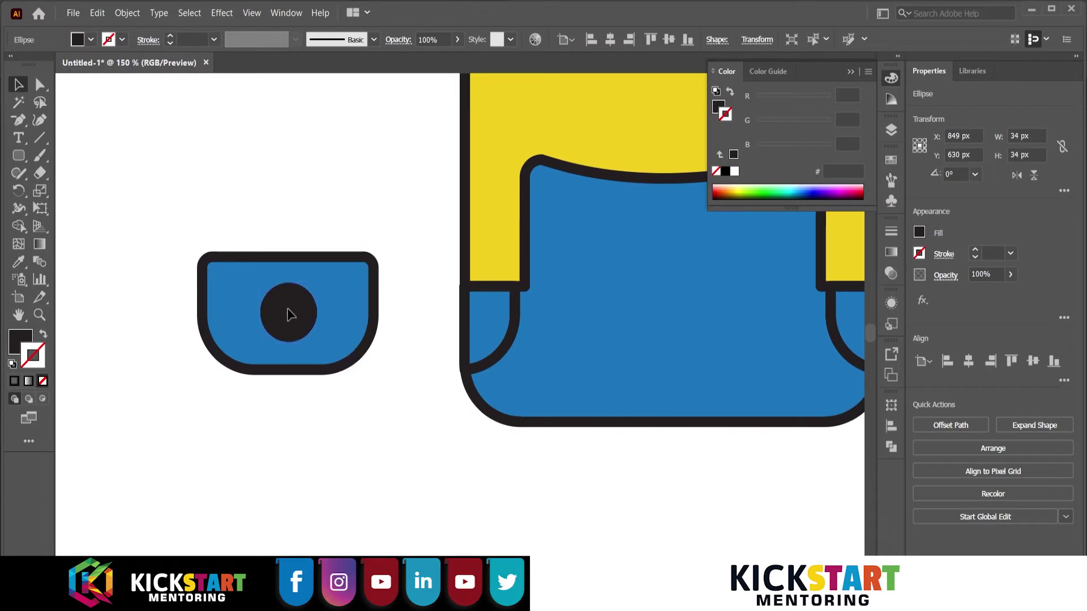
pyautogui.keyDown('shift'); pyautogui.click(340, 314); pyautogui.keyUp('shift')
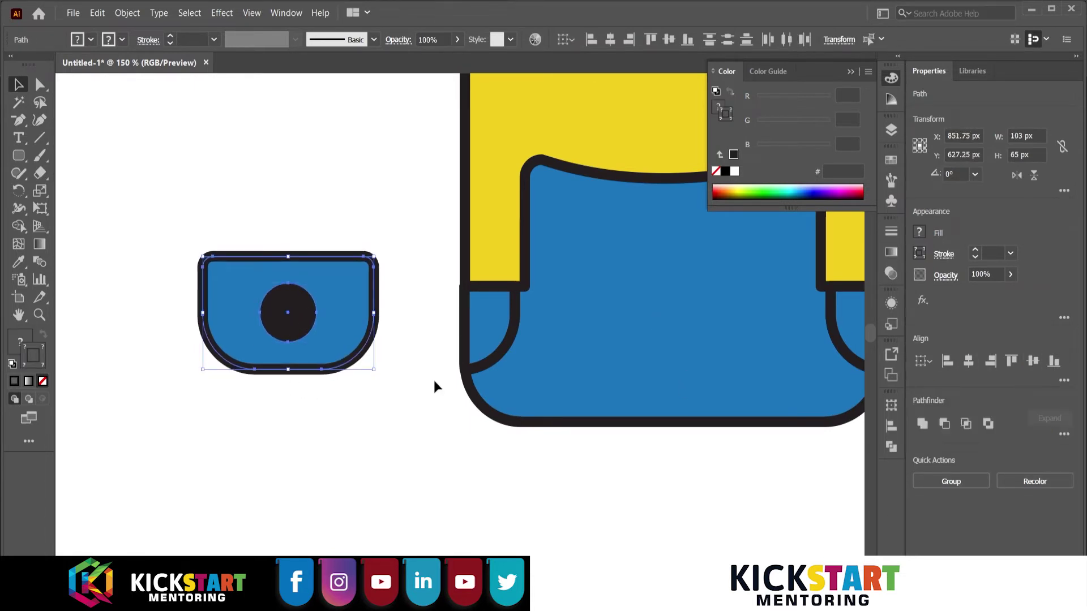
pyautogui.click(281, 397)
pyautogui.hotkey('ctrl', '=')
pyautogui.hotkey('ctrl', '=')
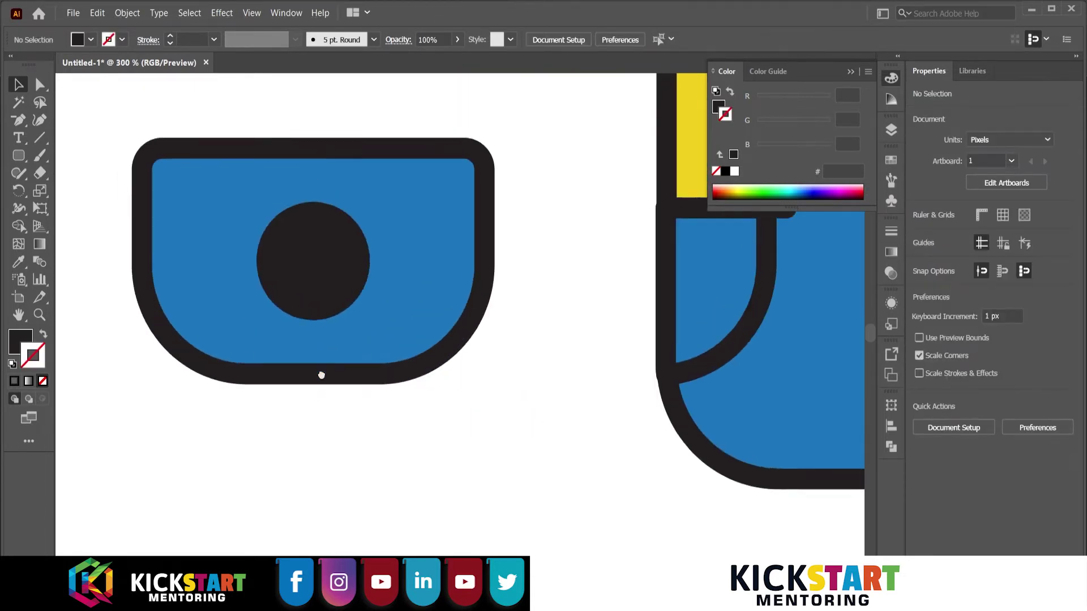
pyautogui.hotkey('ctrl', '=')
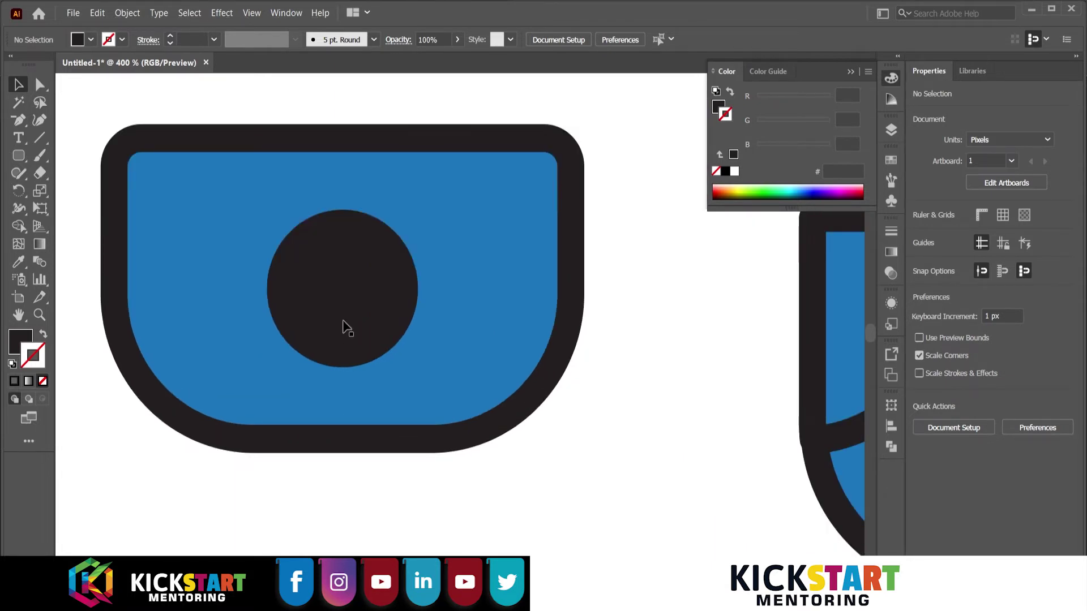
pyautogui.hotkey('ctrl', '-')
pyautogui.hotkey('ctrl', '-')
# Draw a white square near the circle and rotate it about 25 degrees
pyautogui.click(18, 155)
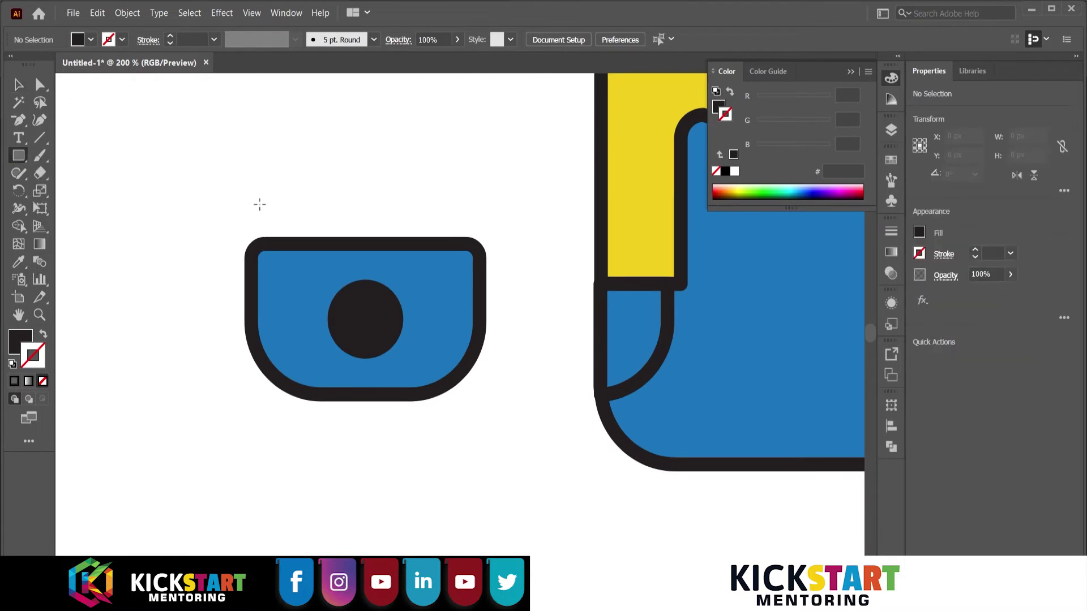
pyautogui.moveTo(314, 169)
pyautogui.mouseDown()
pyautogui.moveTo(355, 212)
pyautogui.moveTo(371, 330)
pyautogui.mouseUp()
pyautogui.press('i')
pyautogui.click(397, 198)
pyautogui.press('v')
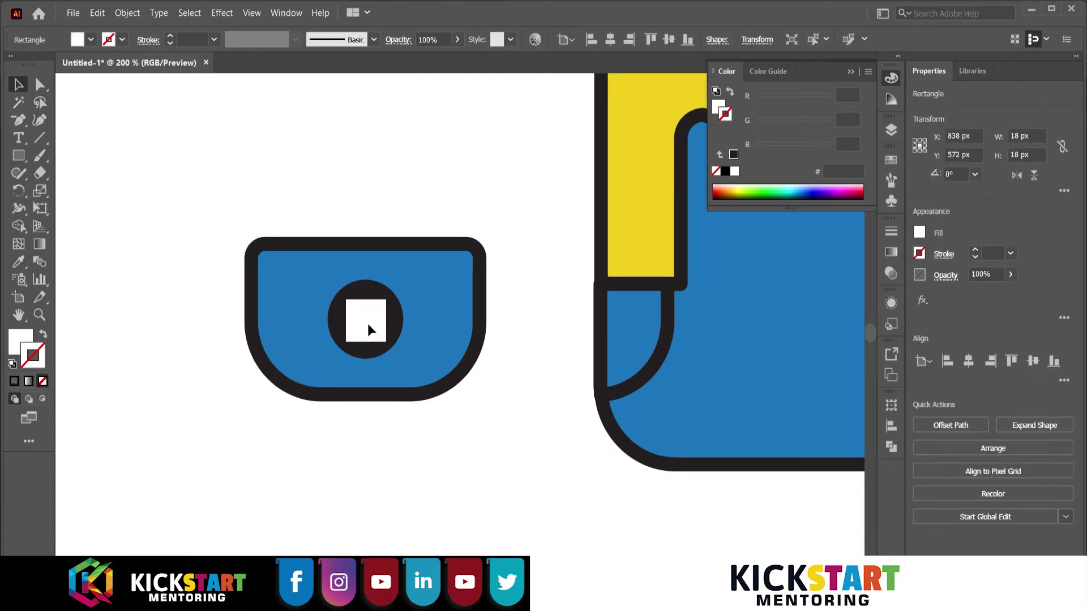
pyautogui.hotkey('ctrl', '+')
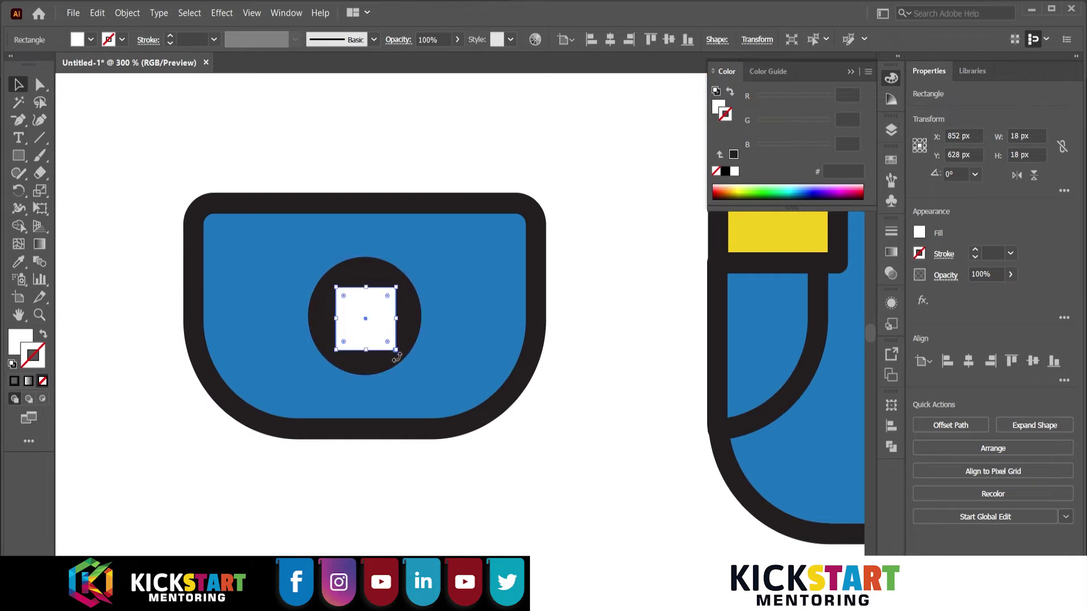
pyautogui.moveTo(404, 356); pyautogui.dragTo(425, 337)
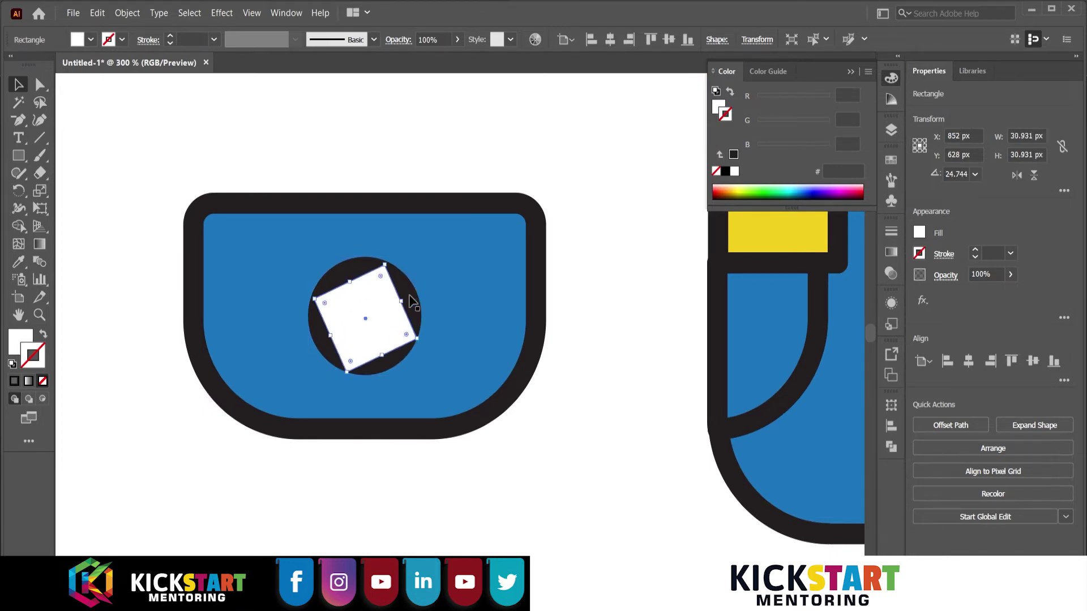
# Centre the white square on the dark circle both ways and shrink it inside
pyautogui.click(417, 287)
pyautogui.hotkey('ctrl', '+')
pyautogui.hotkey('ctrl', '+')
pyautogui.hotkey('ctrl', '+')
pyautogui.keyDown('shift'); pyautogui.click(363, 300); pyautogui.keyUp('shift')
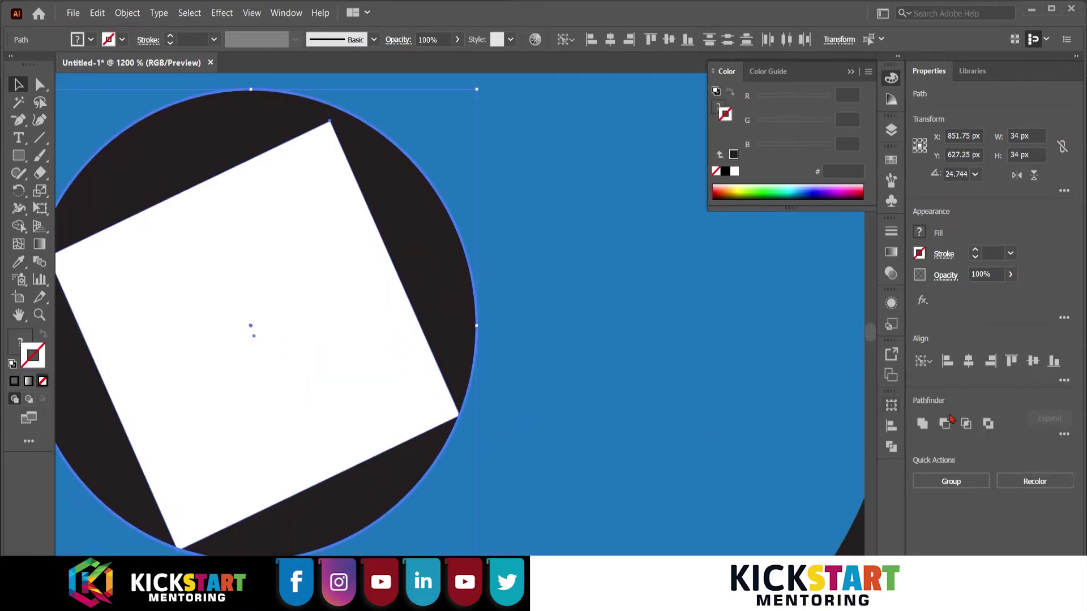
pyautogui.click(968, 361)
pyautogui.click(1033, 362)
pyautogui.keyDown('shift'); pyautogui.click(469, 418); pyautogui.keyUp('shift')
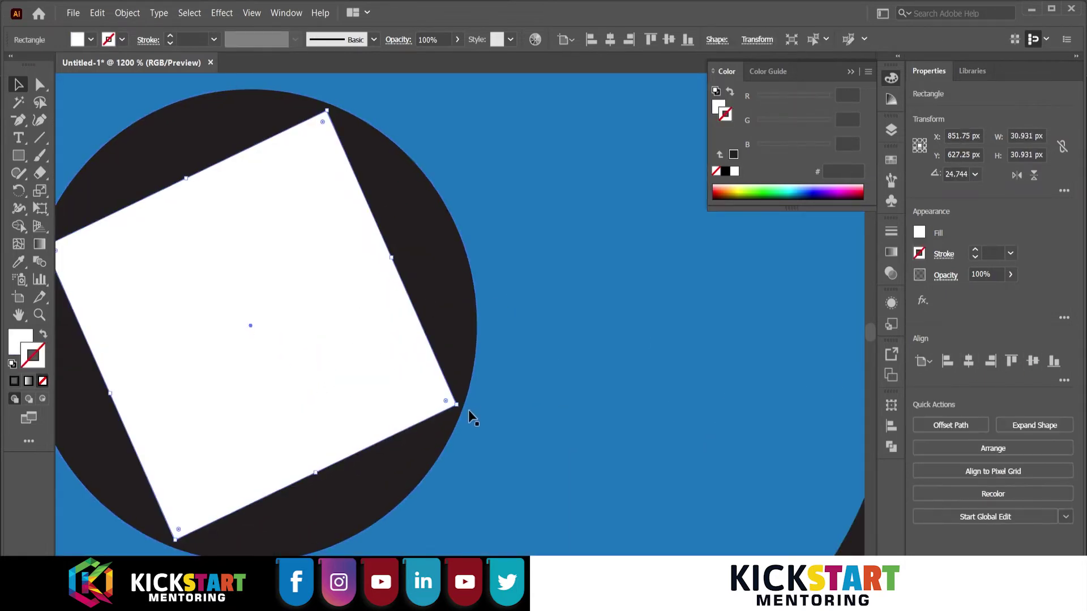
pyautogui.hotkey('ctrl', '-')
pyautogui.hotkey('ctrl', '-')
pyautogui.moveTo(564, 372); pyautogui.dragTo(545, 369)
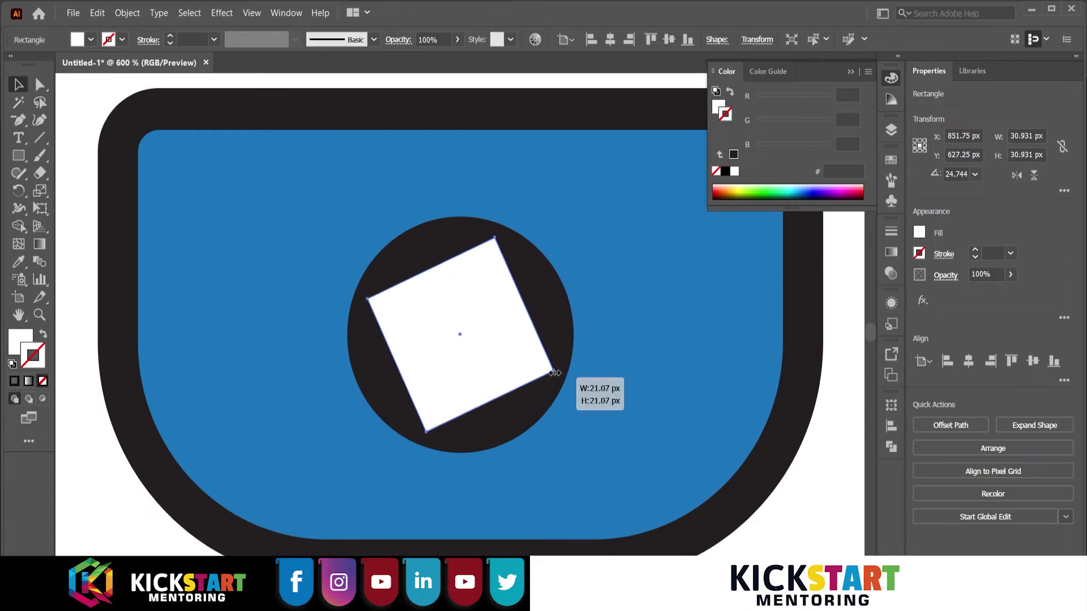
# Copy the dark circle and shrink the copy into a small dot in the square
pyautogui.hotkey('ctrl', '-')
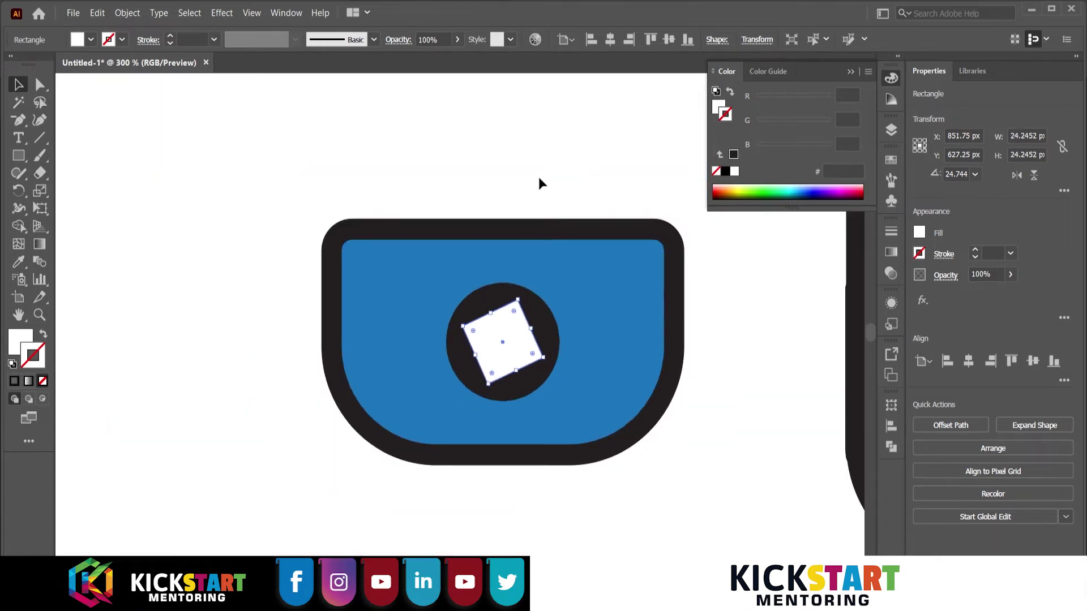
pyautogui.moveTo(542, 334); pyautogui.dragTo(437, 377)
pyautogui.moveTo(456, 341)
pyautogui.mouseDown()
pyautogui.moveTo(453, 368)
pyautogui.moveTo(469, 376)
pyautogui.moveTo(517, 329)
pyautogui.mouseUp()
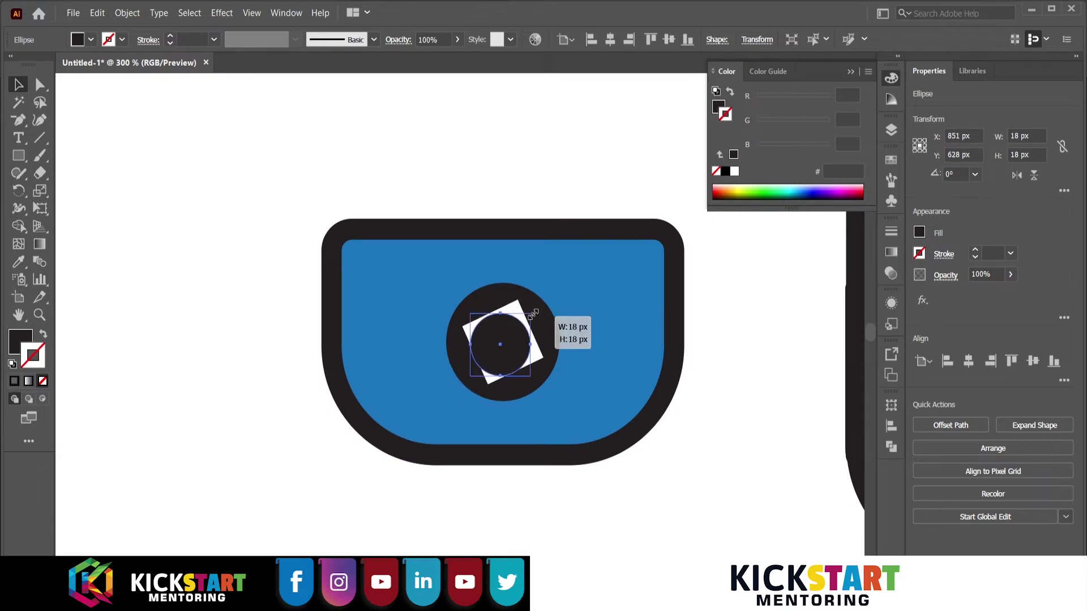
pyautogui.click(493, 199)
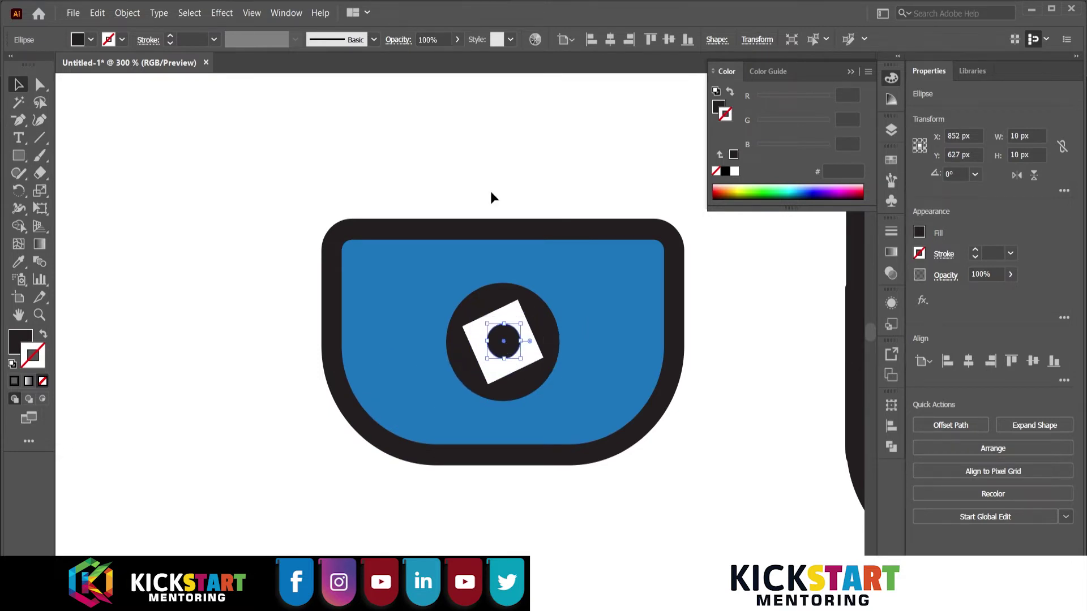
pyautogui.hotkey('ctrl', '-')
pyautogui.hotkey('ctrl', '-')
pyautogui.hotkey('ctrl', '-')
pyautogui.moveTo(562, 255); pyautogui.dragTo(427, 331)
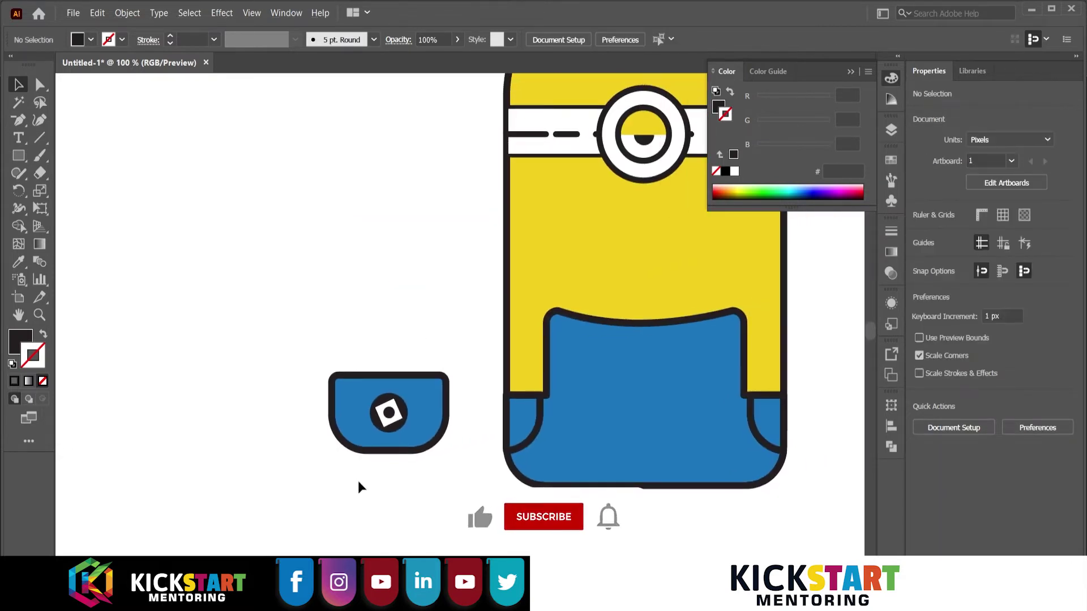
# Give the button's square the pocket's blue fill with no outline
pyautogui.click(382, 408)
pyautogui.hotkey('ctrl', '+')
pyautogui.press('i')
pyautogui.click(451, 399)
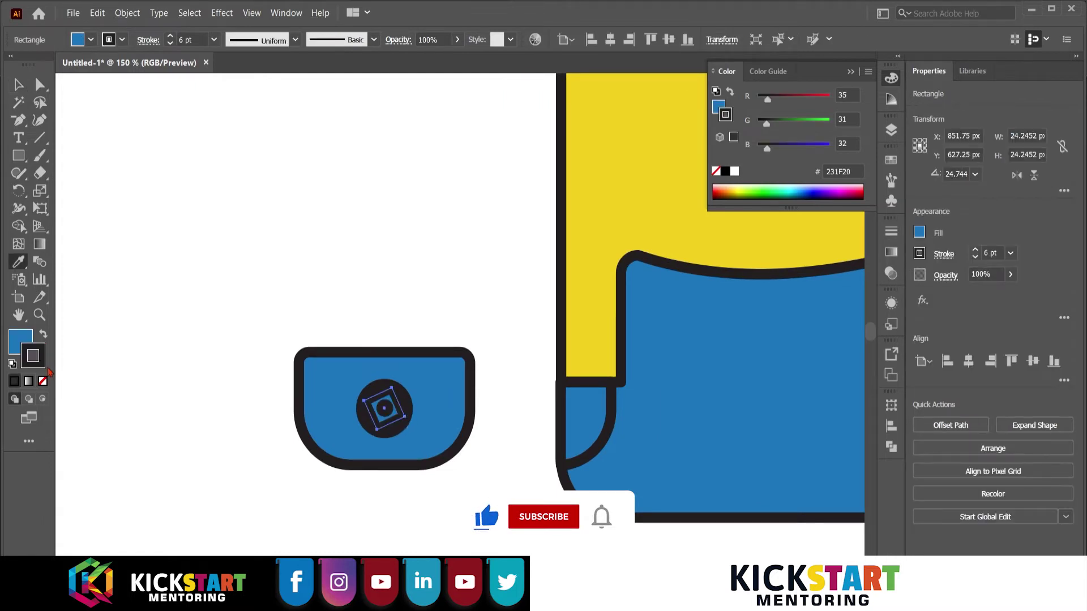
pyautogui.click(43, 381)
pyautogui.press('v')
pyautogui.click(371, 308)
pyautogui.hotkey('ctrl', '-')
pyautogui.hotkey('ctrl', '-')
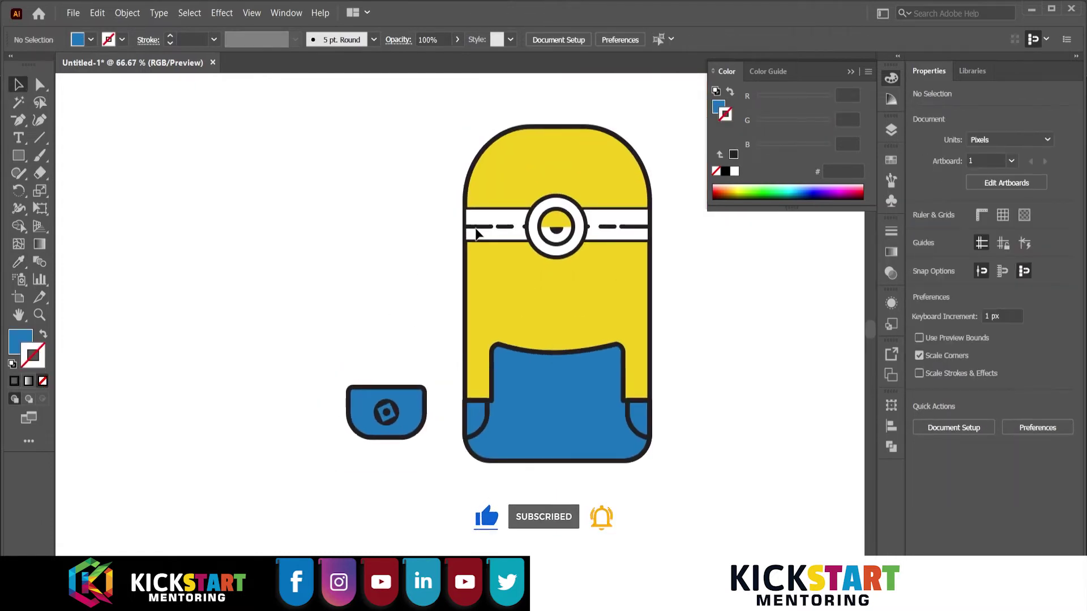
# Copy a goggle-strap dash onto the pocket's top-left edge
pyautogui.click(475, 232)
pyautogui.hotkey('ctrl', 'shift', 'a')
pyautogui.scroll(5, 505, 229)
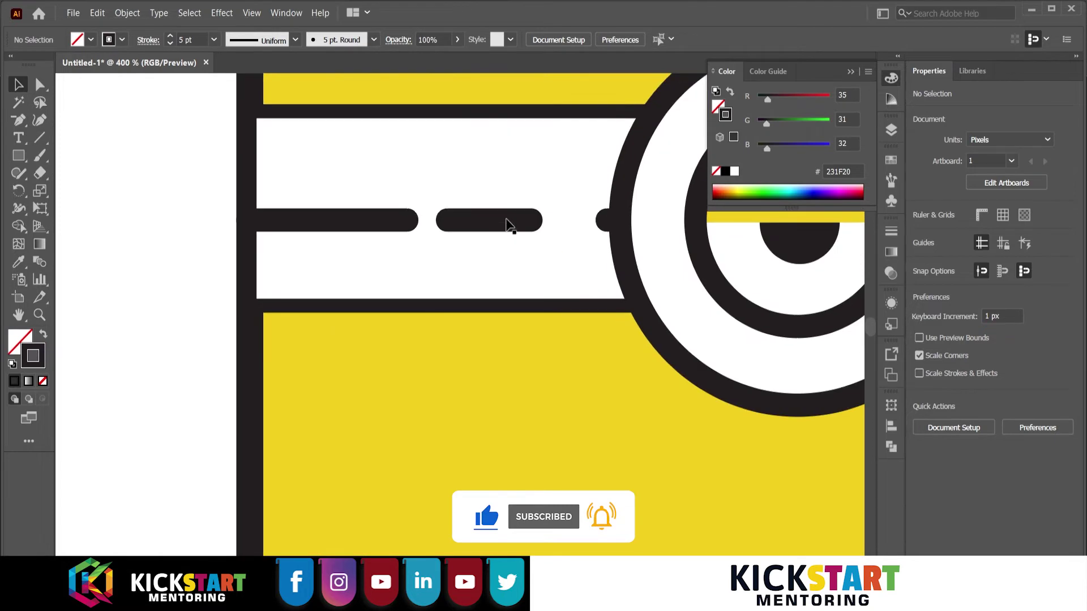
pyautogui.click(504, 230)
pyautogui.scroll(-5, 502, 222)
pyautogui.moveTo(502, 221); pyautogui.dragTo(270, 473)
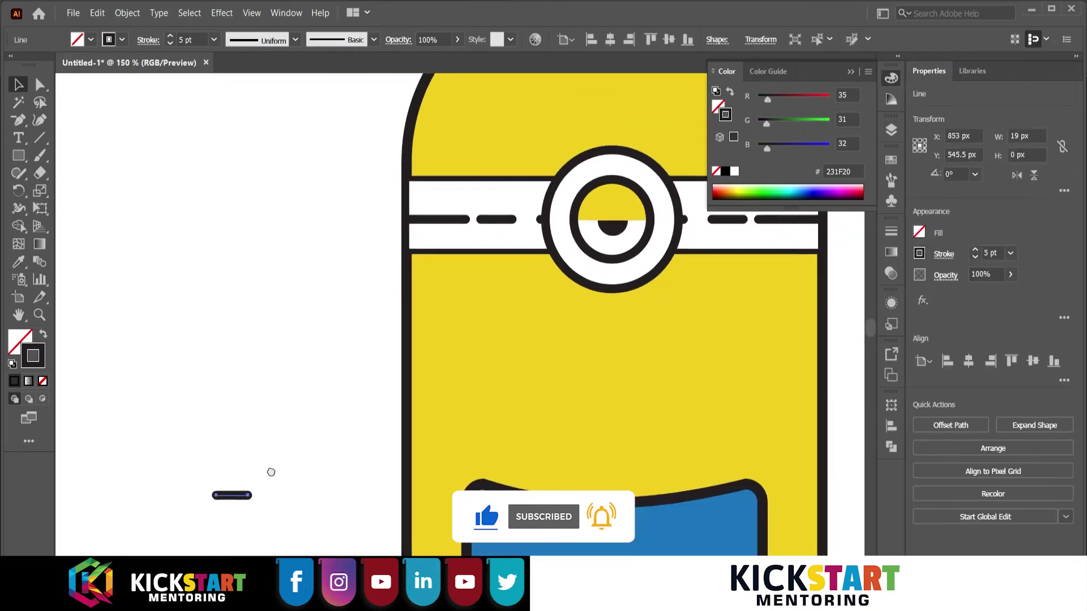
pyautogui.scroll(5, 270, 474)
pyautogui.moveTo(426, 252)
pyautogui.mouseDown()
pyautogui.moveTo(493, 138)
pyautogui.moveTo(314, 407)
pyautogui.mouseUp()
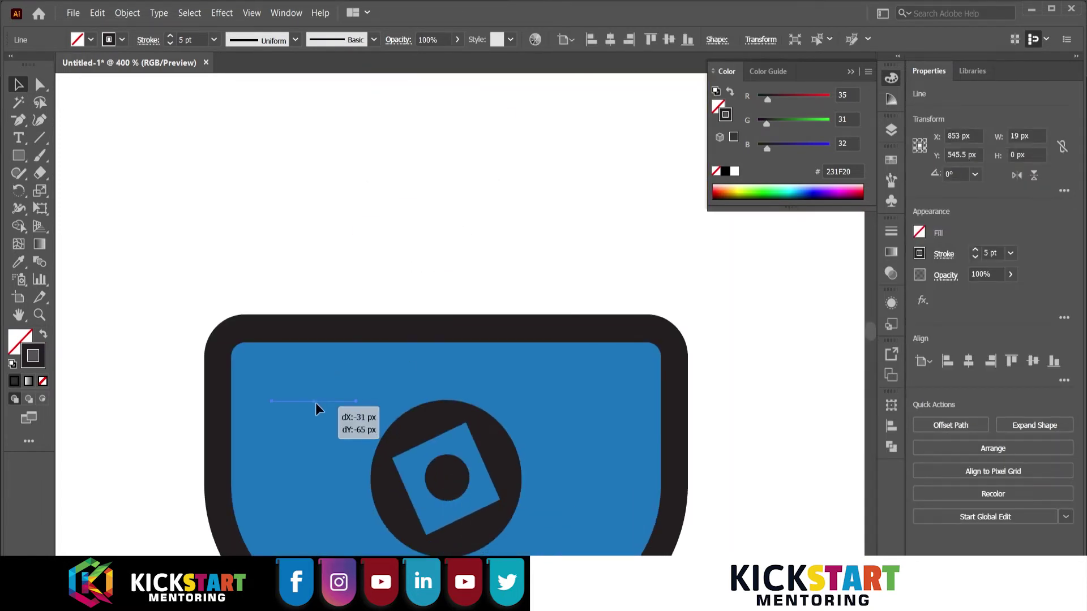
pyautogui.scroll(1, 311, 402)
pyautogui.scroll(1, 309, 402)
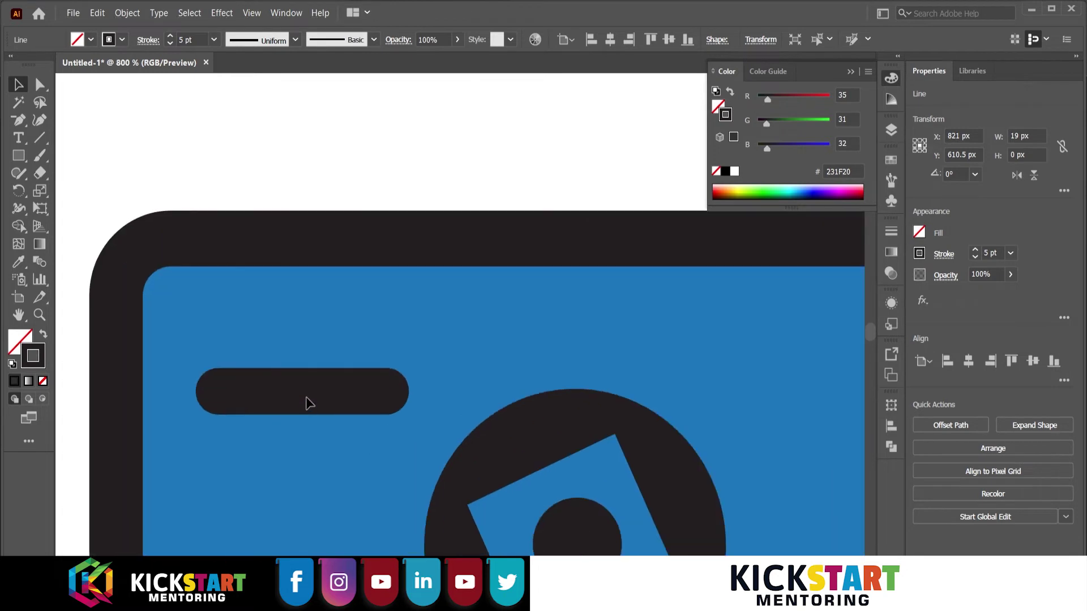
pyautogui.click(308, 399)
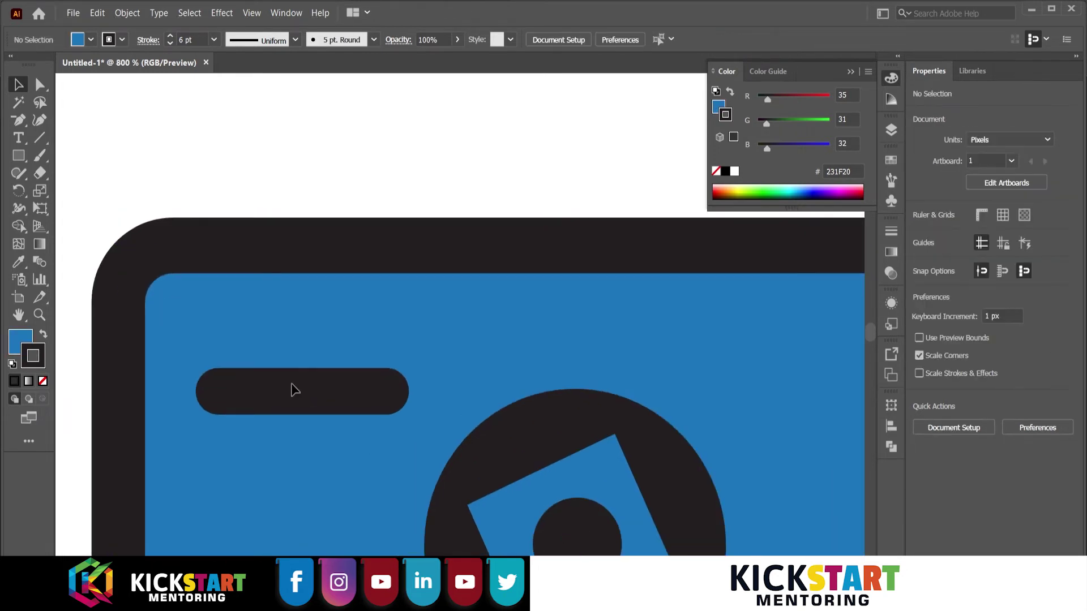
pyautogui.click(280, 411)
pyautogui.moveTo(303, 396)
pyautogui.mouseDown()
pyautogui.moveTo(260, 379)
pyautogui.moveTo(461, 378)
pyautogui.mouseUp()
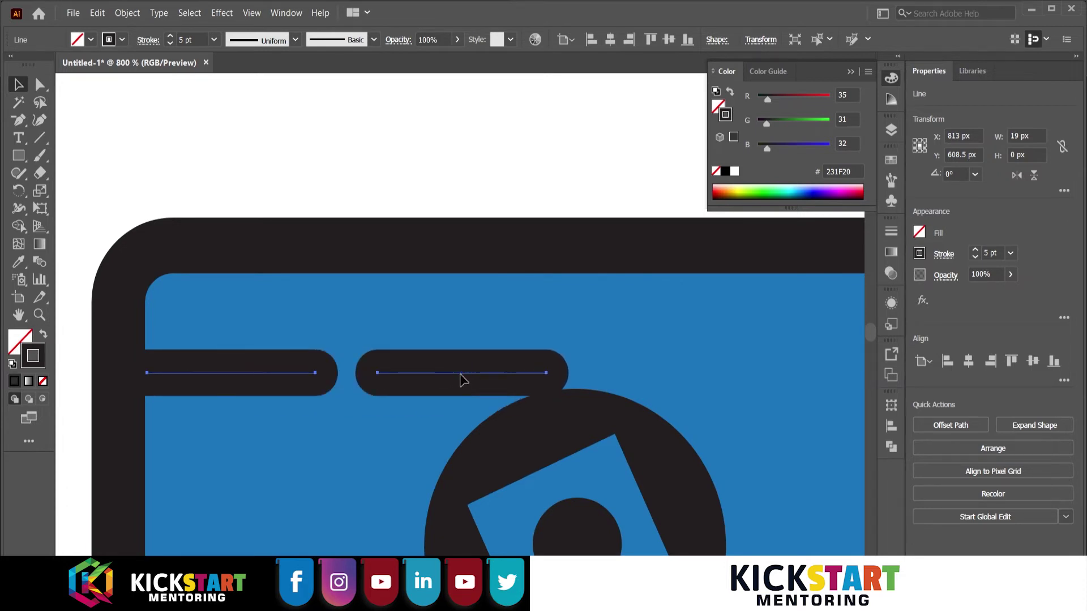
# Add a second dash, nudge both to the top edge, and copy them into four dashes
pyautogui.keyDown('shift'); pyautogui.click(284, 375); pyautogui.keyUp('shift')
pyautogui.hotkey('shift', 'Up')
pyautogui.hotkey('shift', 'Up')
pyautogui.press('Down')
pyautogui.press('Down')
pyautogui.press('Down')
pyautogui.press('Down')
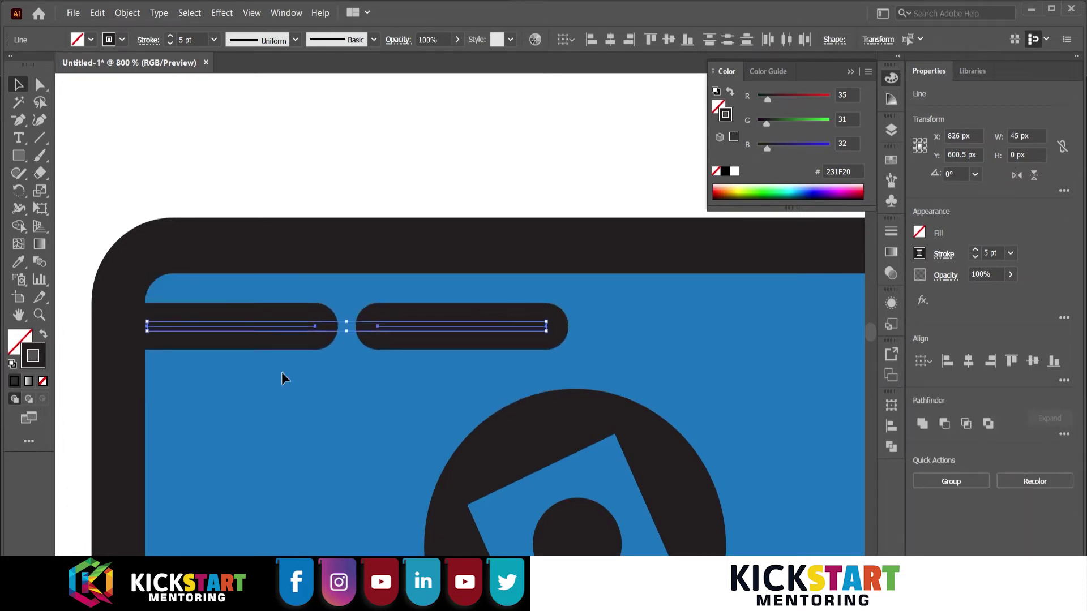
pyautogui.press('Down')
pyautogui.press('Down')
pyautogui.press('Down')
pyautogui.hotkey('ctrl', '-')
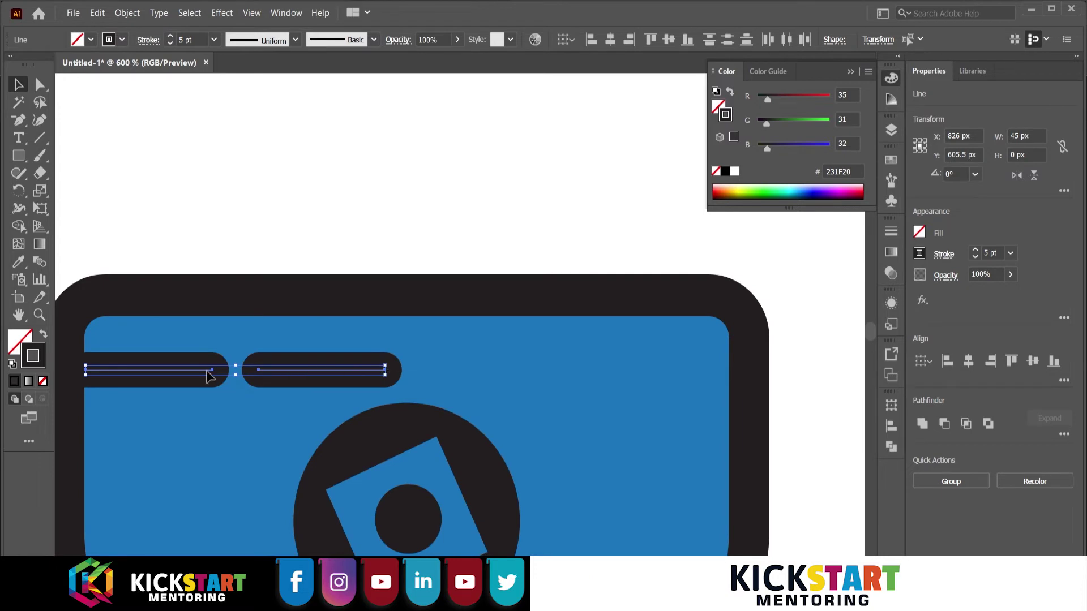
pyautogui.moveTo(217, 375); pyautogui.dragTo(569, 379)
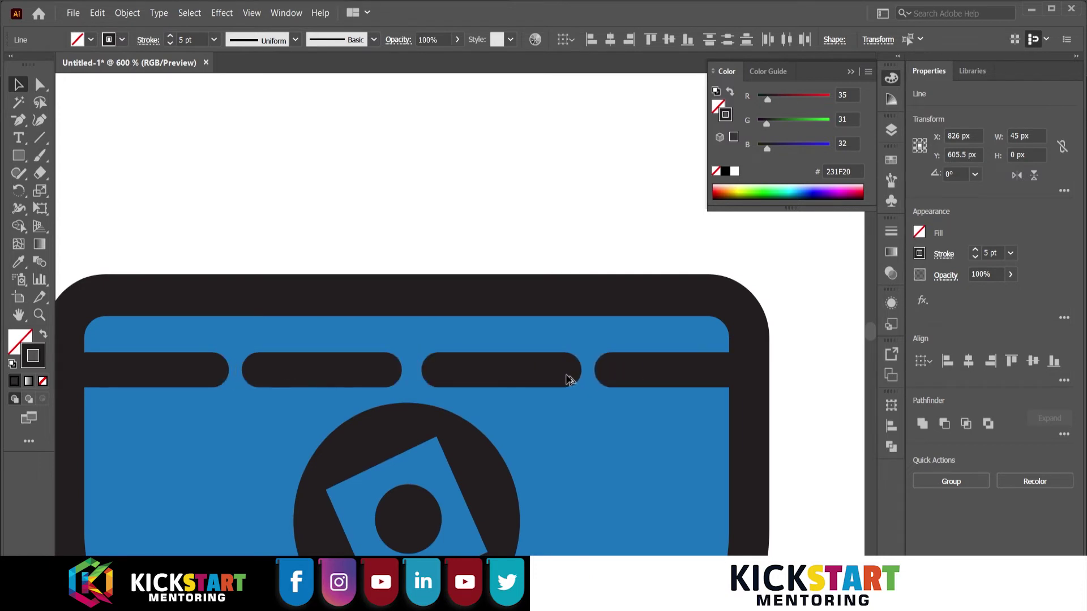
pyautogui.hotkey('ctrl', '-')
pyautogui.hotkey('ctrl', '-')
pyautogui.hotkey('ctrl', '-')
# Select all pocket parts and group them with Ctrl+G
pyautogui.moveTo(330, 286); pyautogui.dragTo(558, 501)
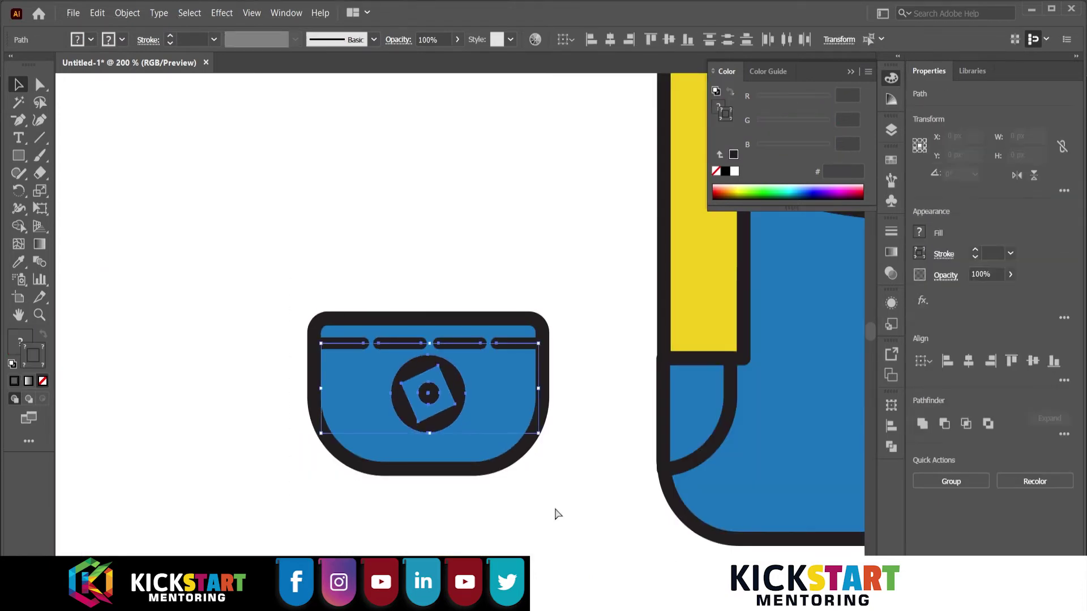
pyautogui.click(891, 130)
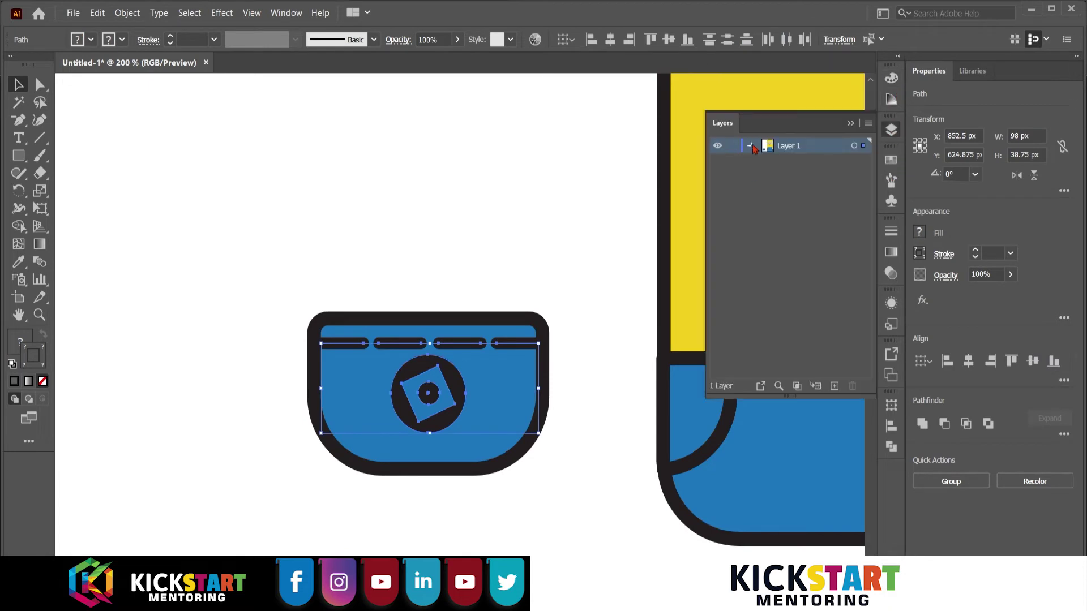
pyautogui.moveTo(262, 218)
pyautogui.mouseDown()
pyautogui.moveTo(556, 508)
pyautogui.moveTo(503, 451)
pyautogui.mouseUp()
pyautogui.hotkey('ctrl', 'g')
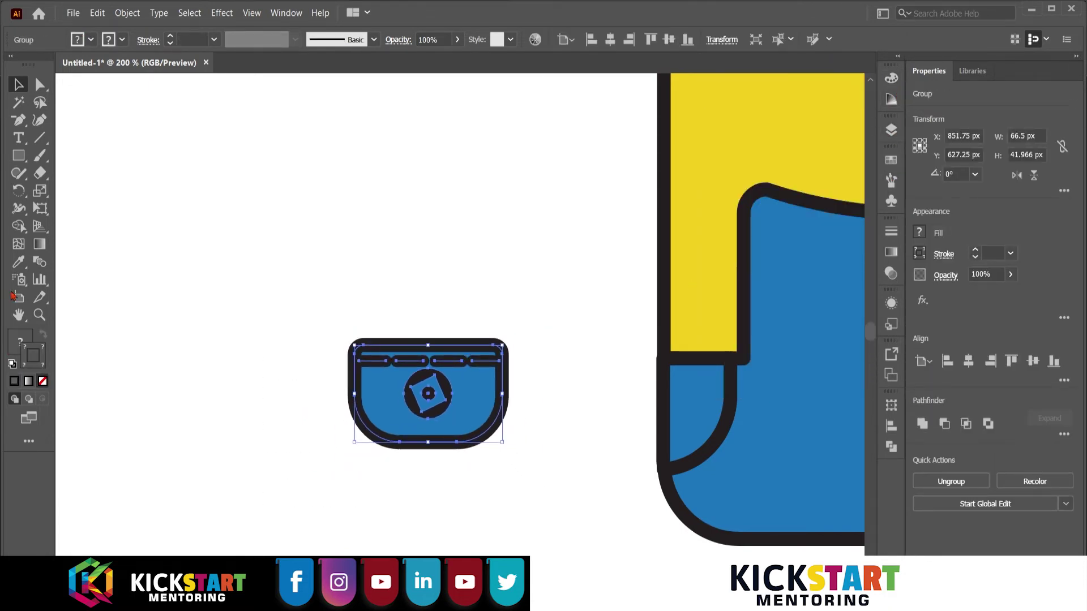
pyautogui.hotkey('ctrl', 'z')
# Expand the pocket group's fill and stroke via Object > Expand, then shrink it
pyautogui.click(128, 12)
pyautogui.click(142, 178)
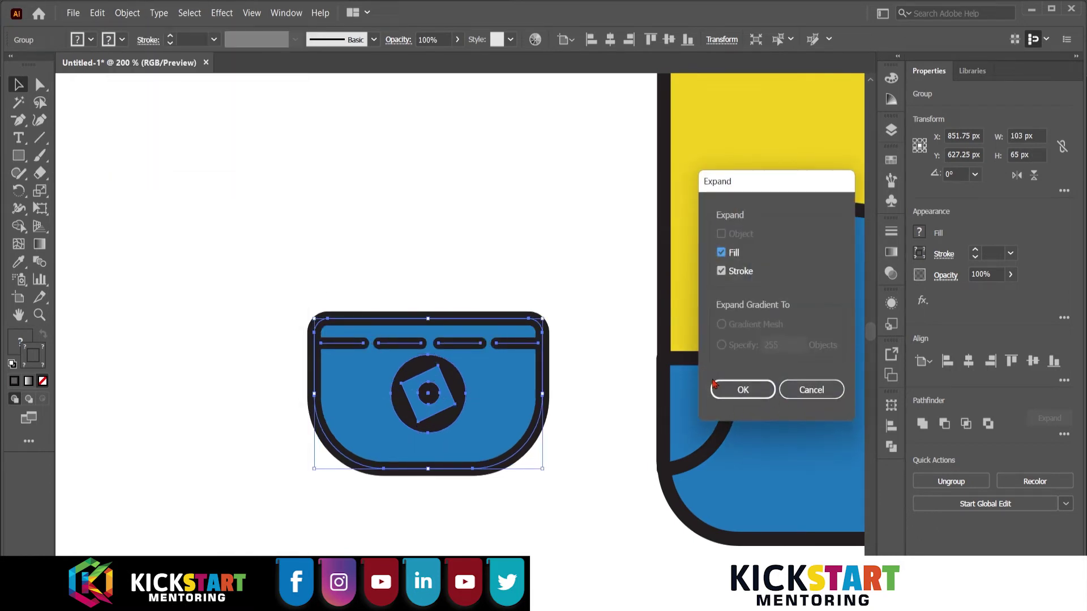
pyautogui.click(724, 388)
pyautogui.click(283, 256)
pyautogui.click(430, 396)
pyautogui.moveTo(551, 473)
pyautogui.mouseDown()
pyautogui.moveTo(490, 436)
pyautogui.moveTo(211, 408)
pyautogui.mouseUp()
# Move the pocket onto the overalls front and centre it horizontally on the body
pyautogui.click(517, 434)
pyautogui.scroll(-1, 518, 434)
pyautogui.moveTo(146, 376); pyautogui.dragTo(525, 333)
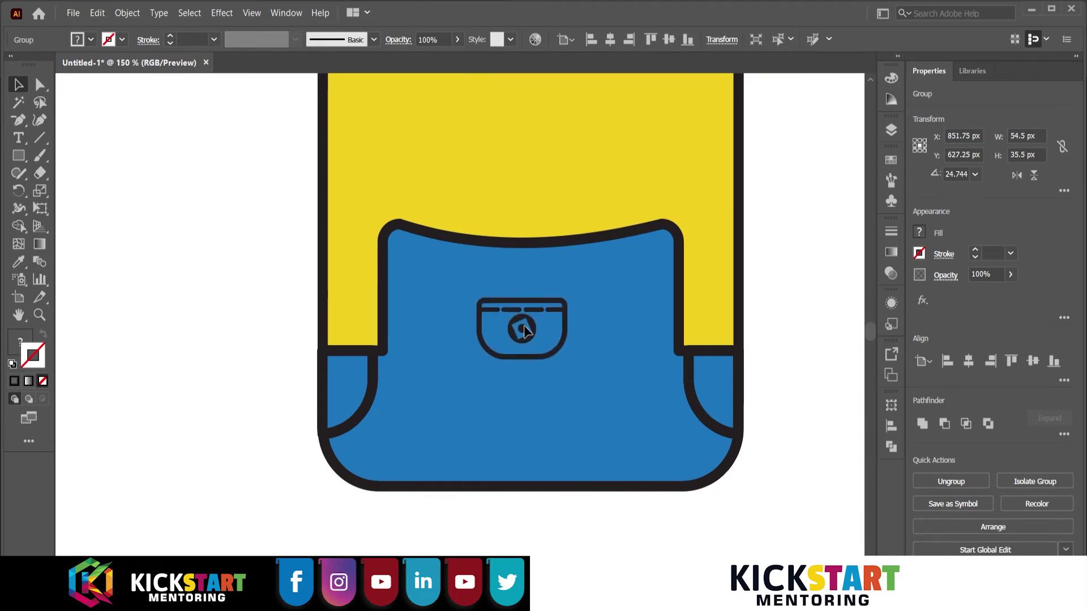
pyautogui.keyDown('shift'); pyautogui.click(556, 276); pyautogui.keyUp('shift')
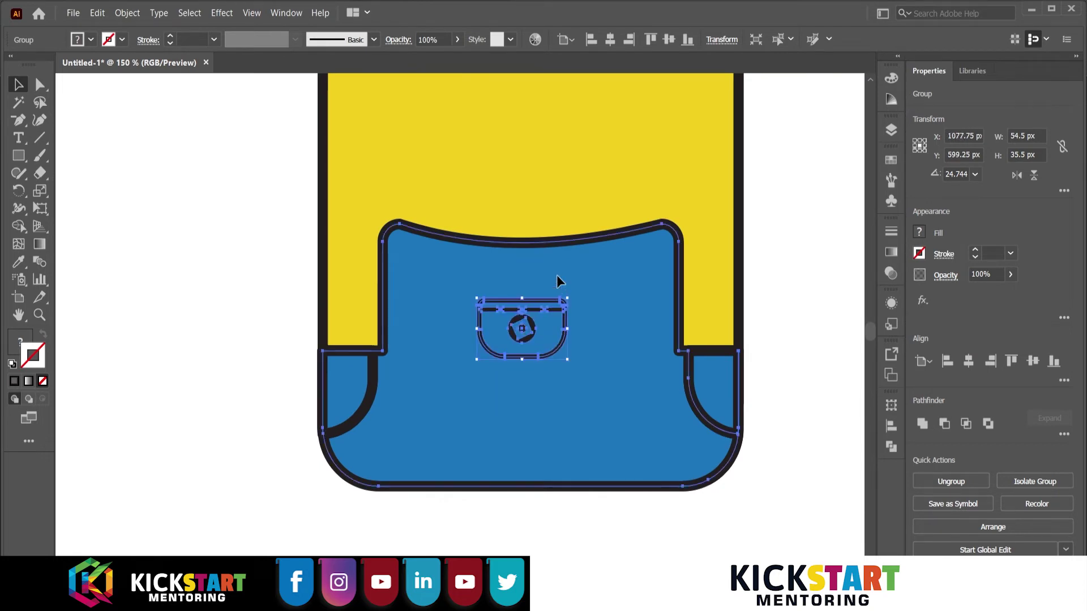
pyautogui.click(969, 361)
pyautogui.click(180, 378)
pyautogui.scroll(-1, 533, 379)
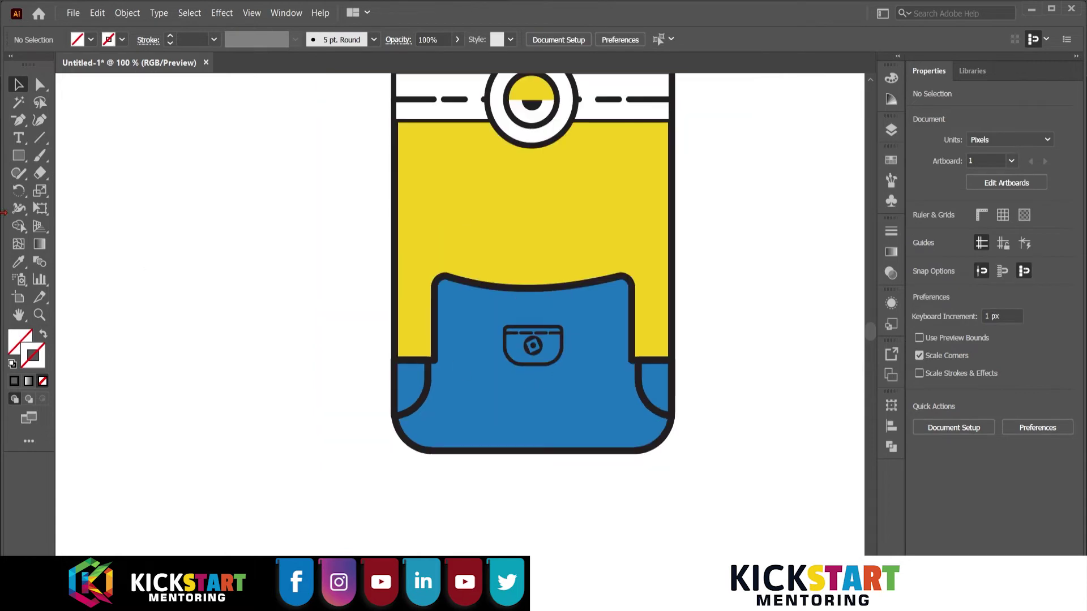
# Draw a short line above the pocket with a 3 pt stroke and pull its middle down
pyautogui.click(39, 138)
pyautogui.scroll(2, 566, 368)
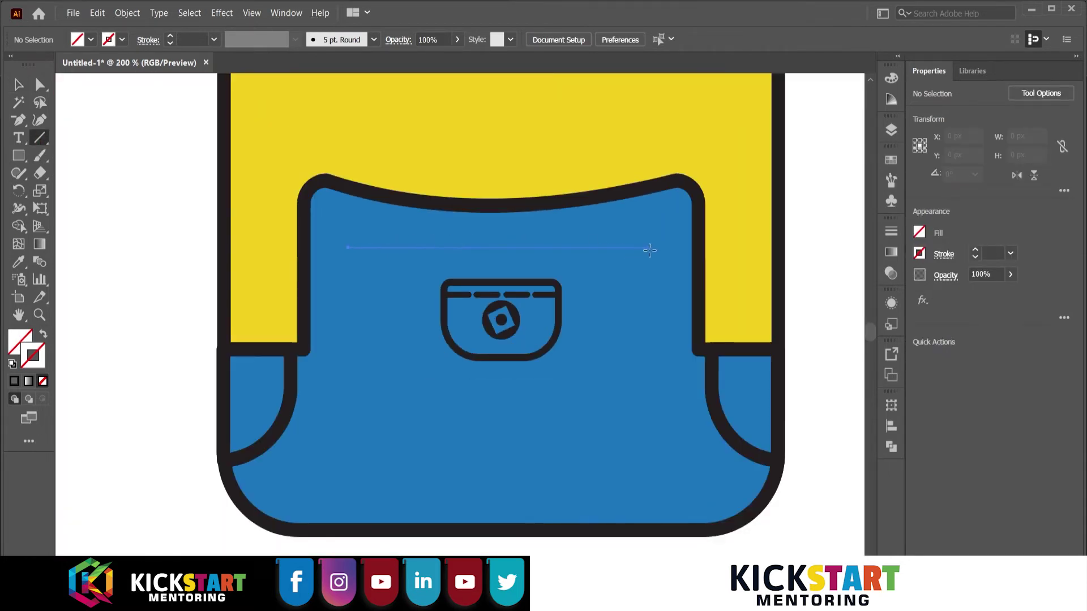
pyautogui.moveTo(649, 250); pyautogui.dragTo(661, 247)
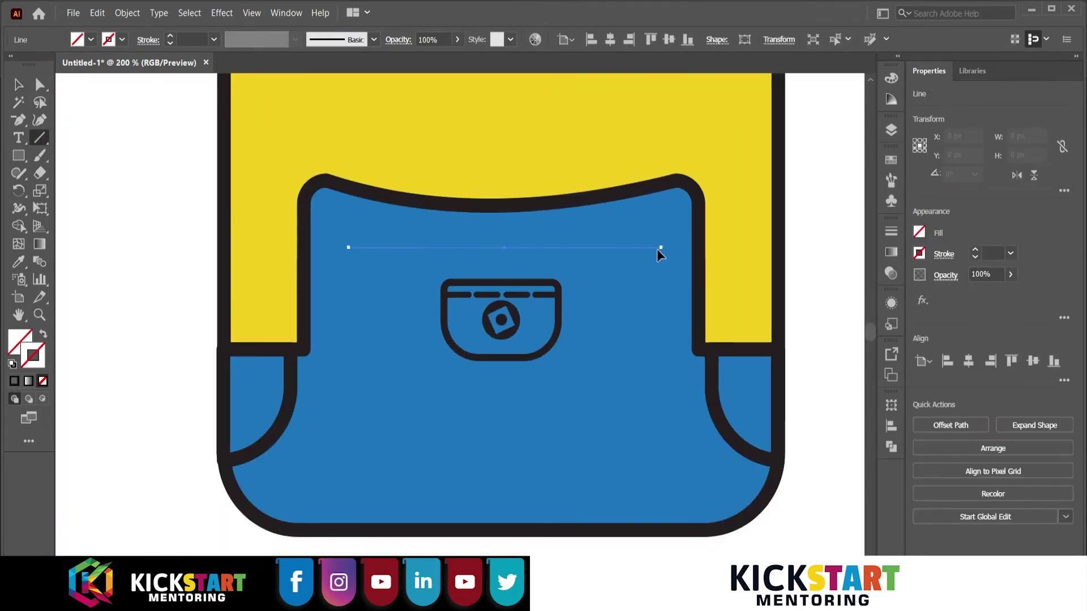
pyautogui.click(975, 249)
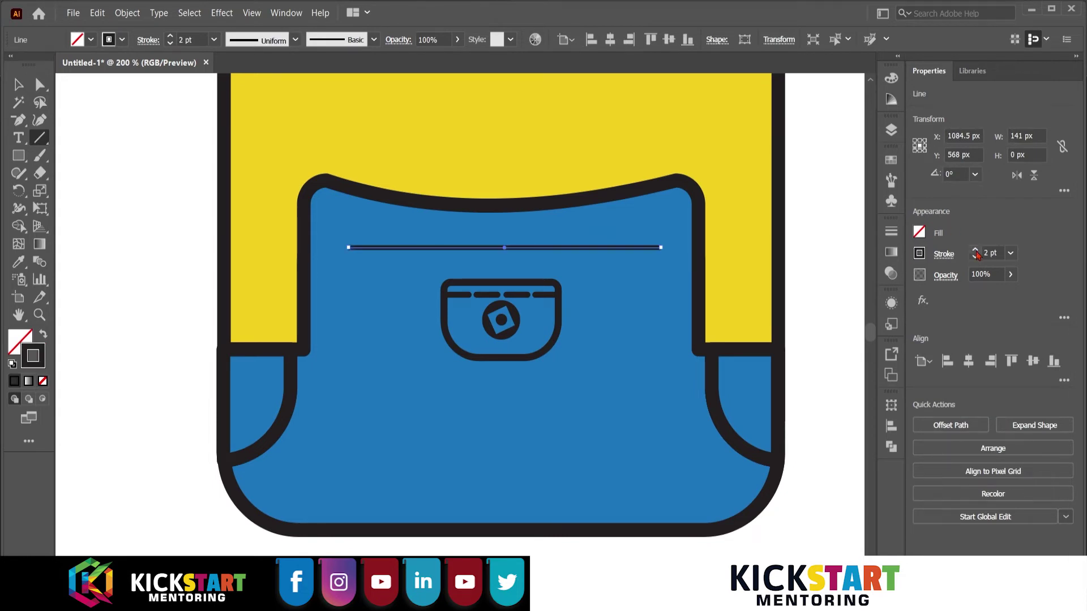
pyautogui.press('a')
pyautogui.moveTo(497, 248); pyautogui.dragTo(494, 257)
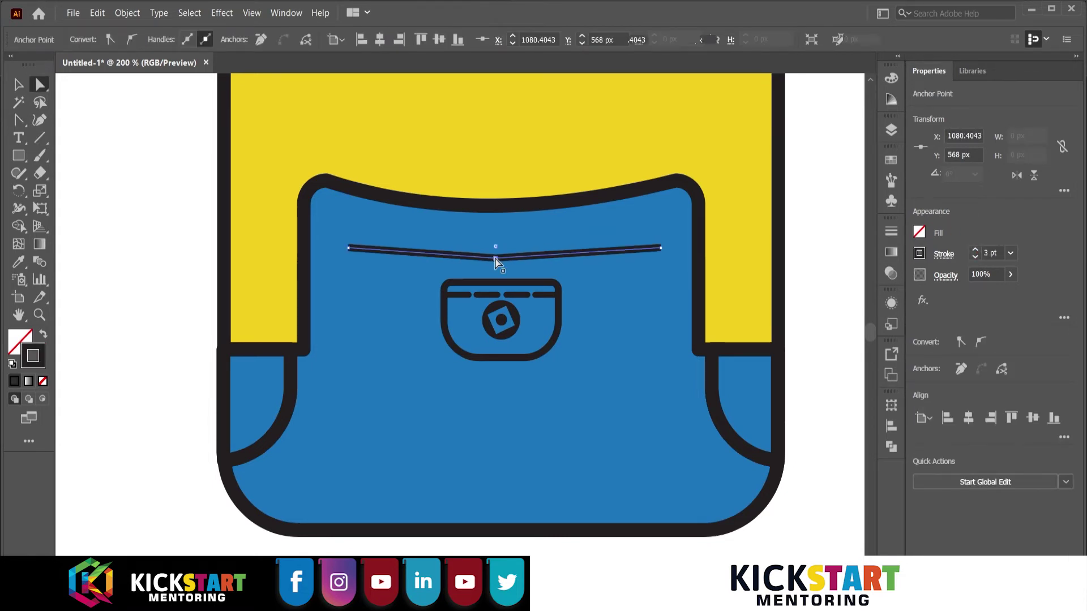
pyautogui.scroll(3, 494, 257)
pyautogui.hotkey('ctrl', '1')
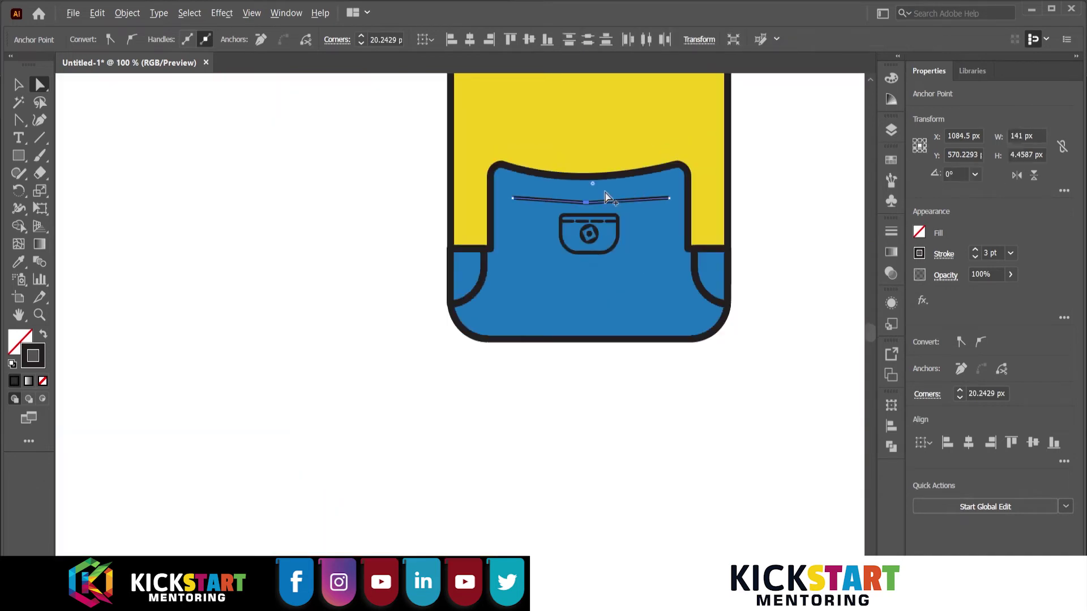
# Adjust the seam's bend, undo a stray overalls change, and reselect the seam line
pyautogui.moveTo(616, 131); pyautogui.dragTo(589, 275)
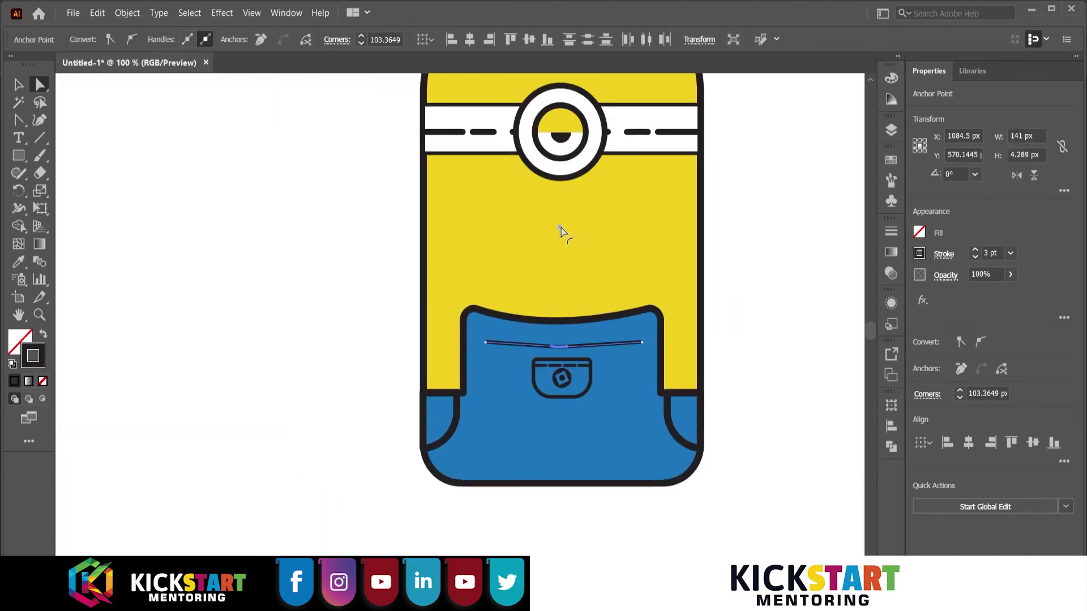
pyautogui.scroll(3, 546, 317)
pyautogui.scroll(2, 607, 248)
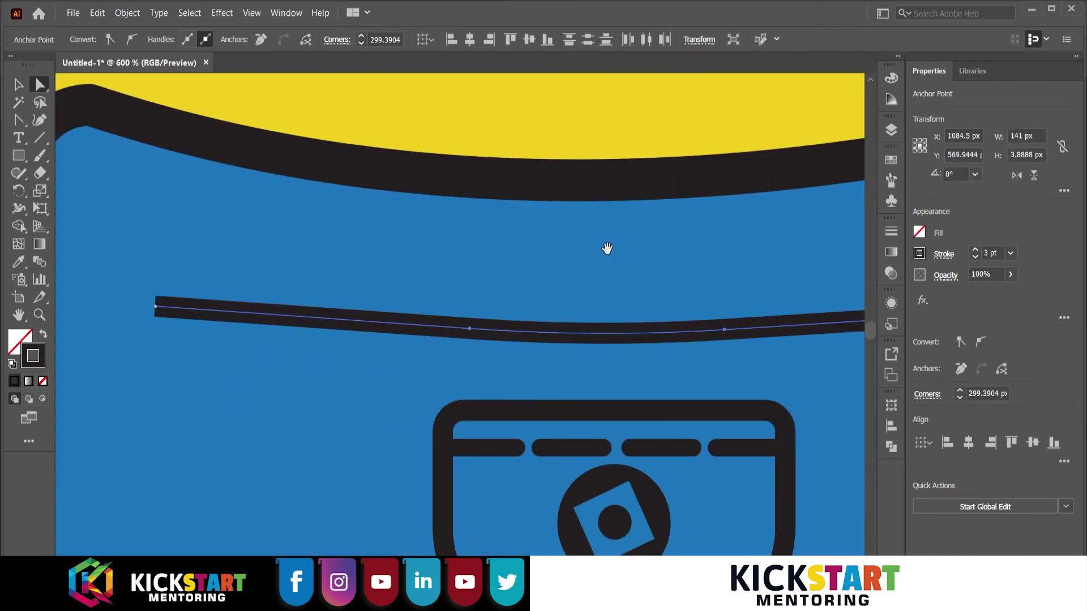
pyautogui.moveTo(610, 333); pyautogui.dragTo(611, 356)
pyautogui.scroll(-3, 610, 357)
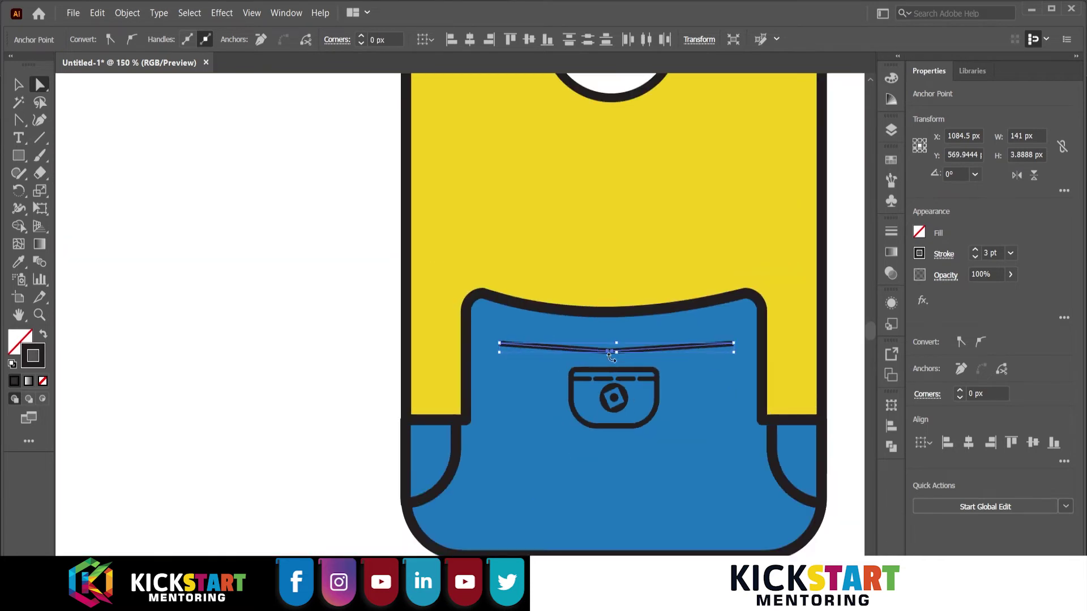
pyautogui.click(611, 362)
pyautogui.scroll(4, 614, 363)
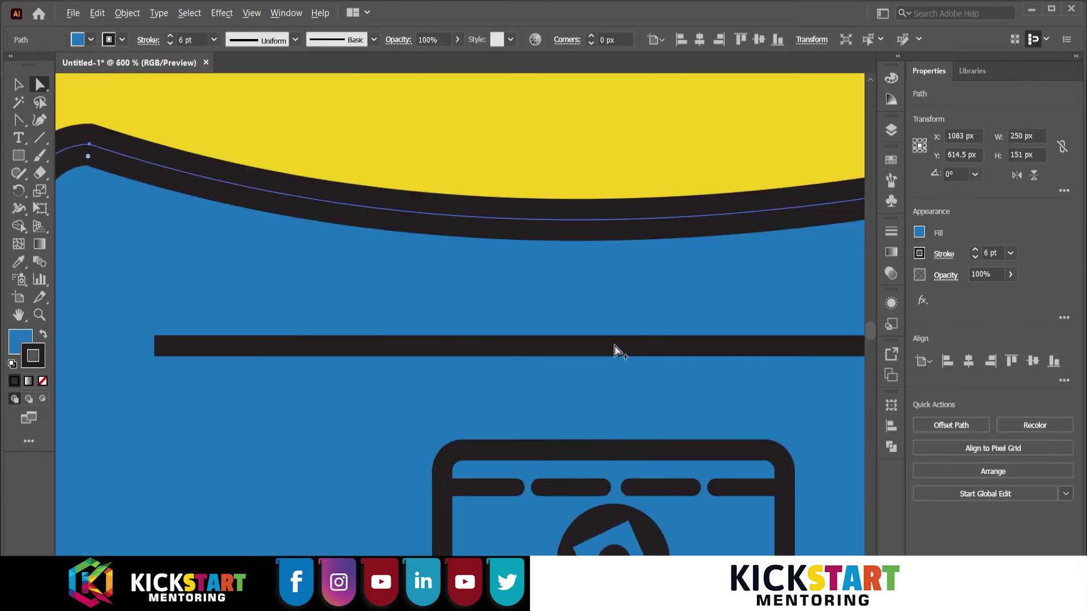
pyautogui.hotkey('ctrl', 'z')
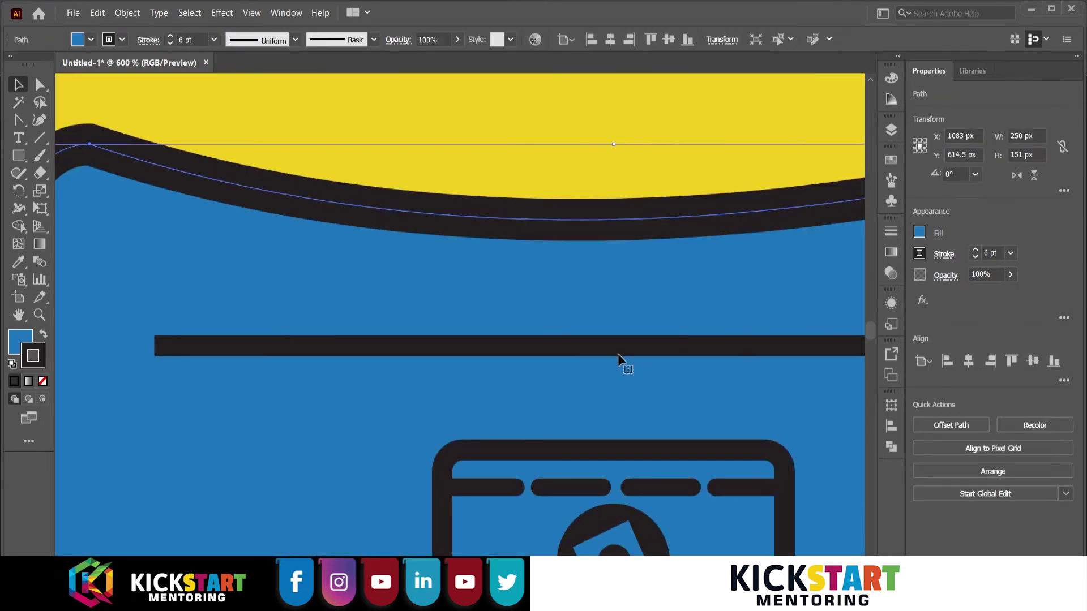
pyautogui.hotkey('ctrl', 'shift', 'a')
pyautogui.click(630, 350)
pyautogui.press('a')
pyautogui.hotkey('ctrl', 'shift', 'a')
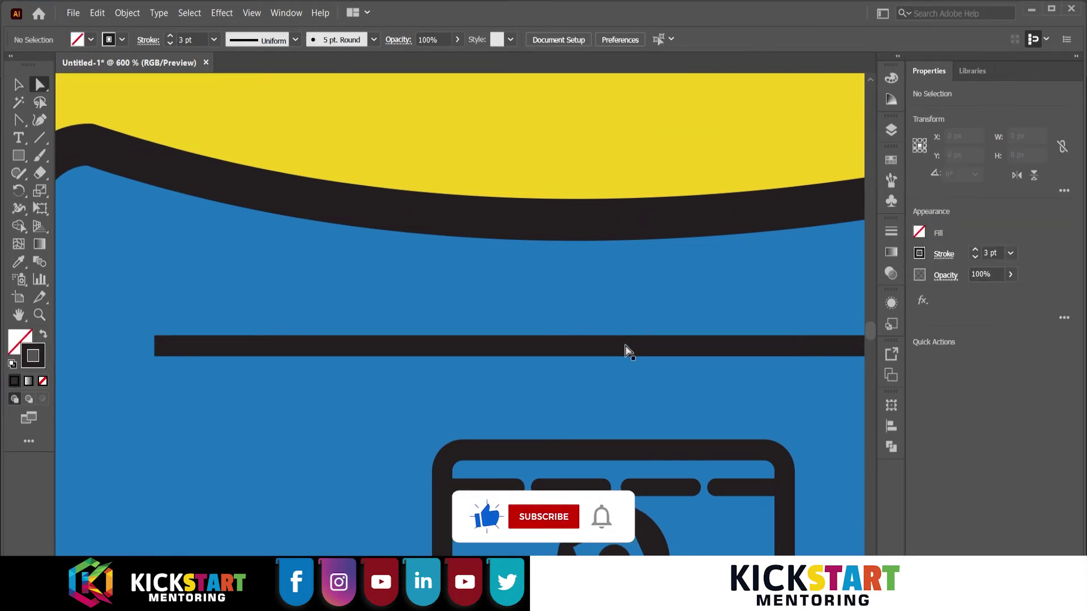
pyautogui.click(626, 350)
# Add a middle anchor with the Pen and pull it down into a shallow curve
pyautogui.press('p')
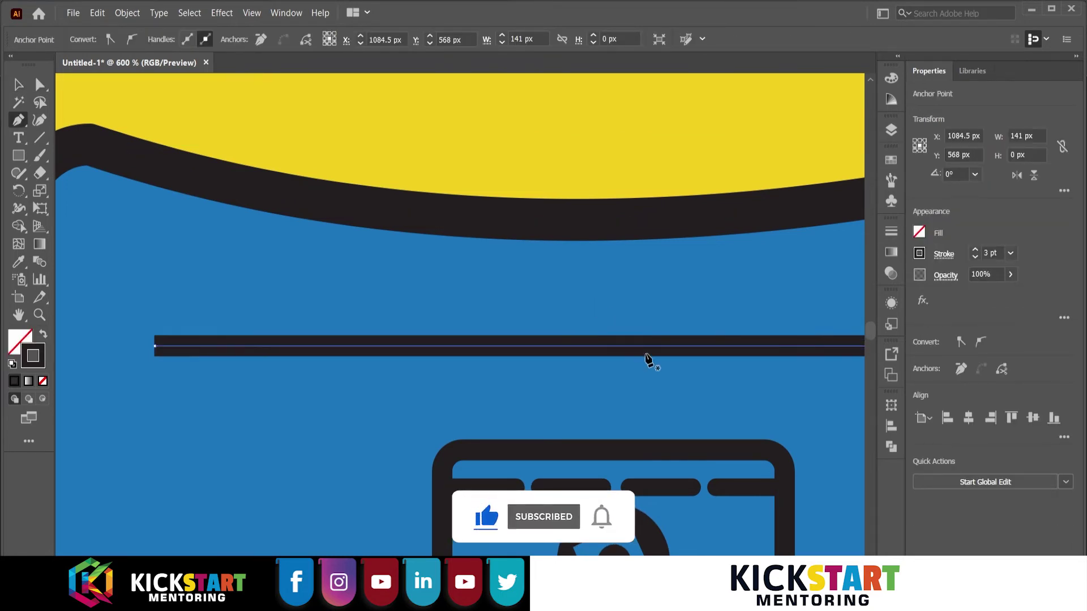
pyautogui.scroll(-3, 651, 362)
pyautogui.scroll(6, 561, 353)
pyautogui.press('v')
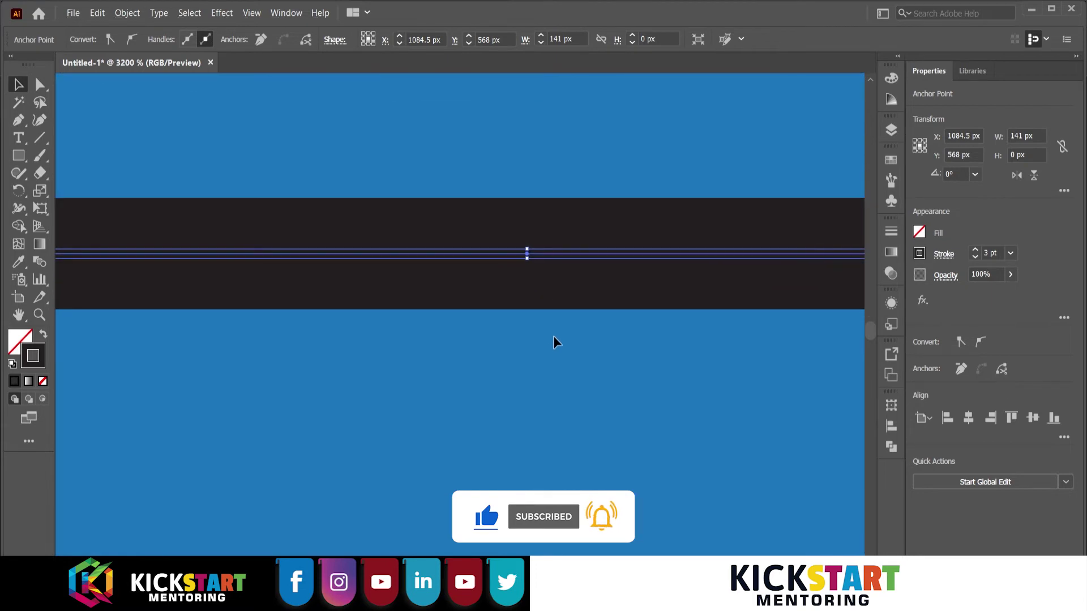
pyautogui.press('p')
pyautogui.click(526, 254)
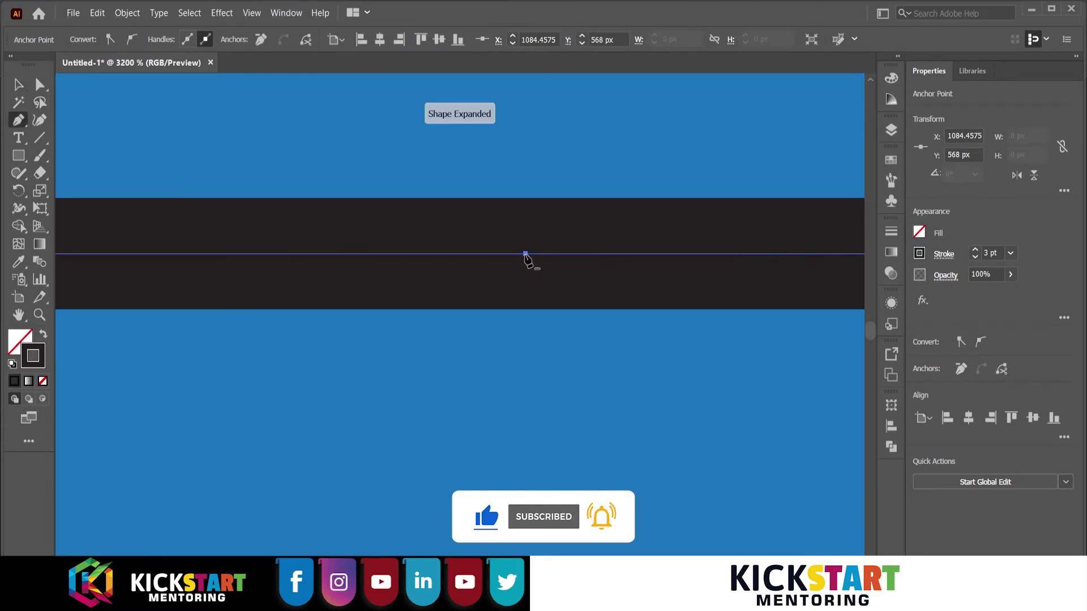
pyautogui.scroll(-4, 526, 261)
pyautogui.scroll(-2, 529, 272)
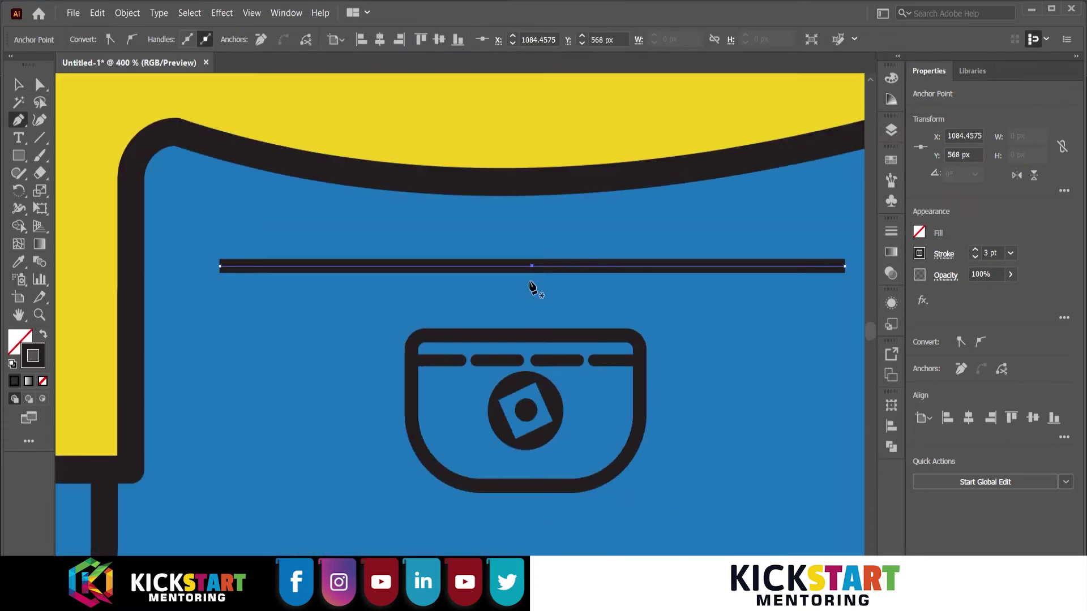
pyautogui.moveTo(533, 267); pyautogui.dragTo(529, 295)
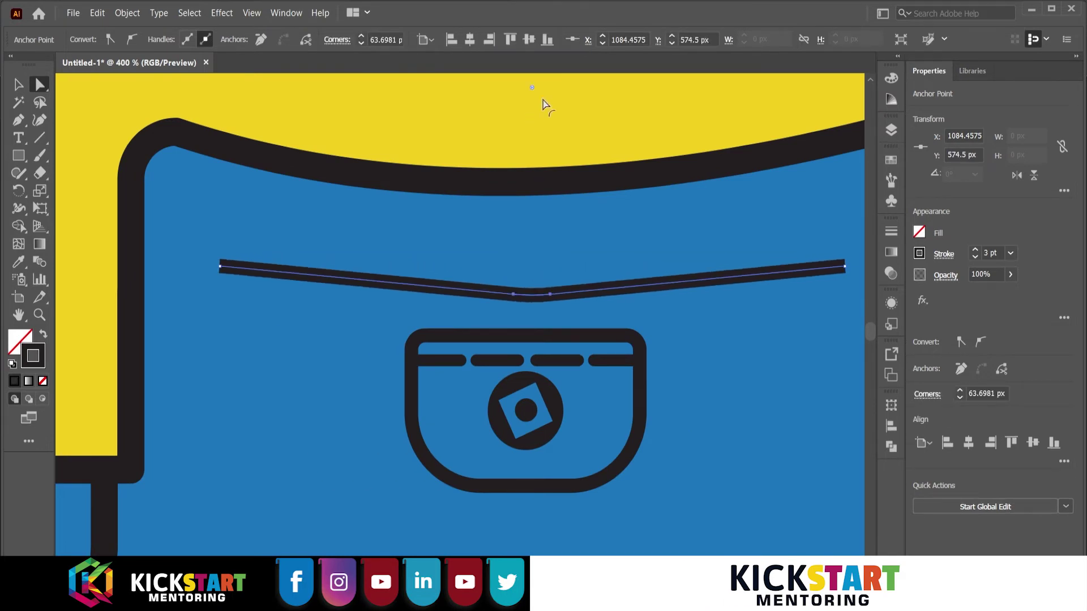
pyautogui.scroll(-6, 543, 241)
pyautogui.scroll(-2, 542, 235)
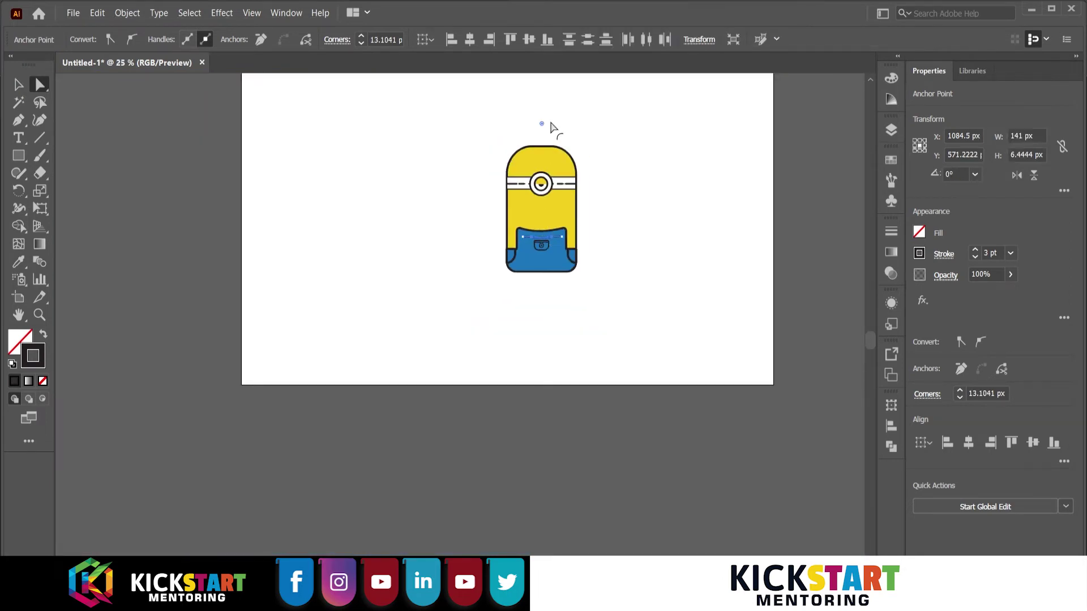
pyautogui.scroll(7, 558, 225)
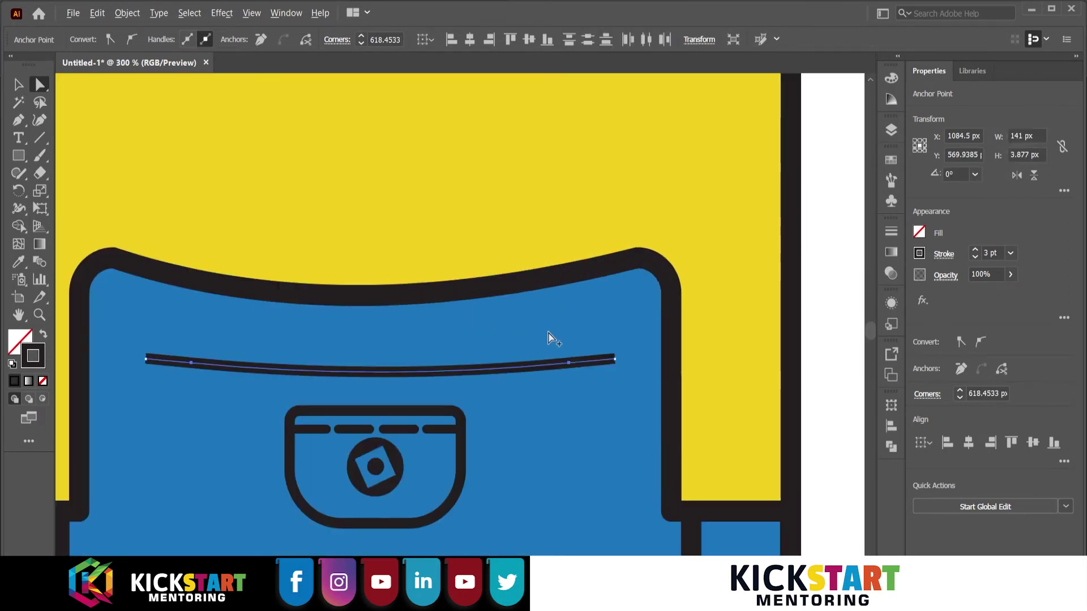
pyautogui.scroll(1, 431, 379)
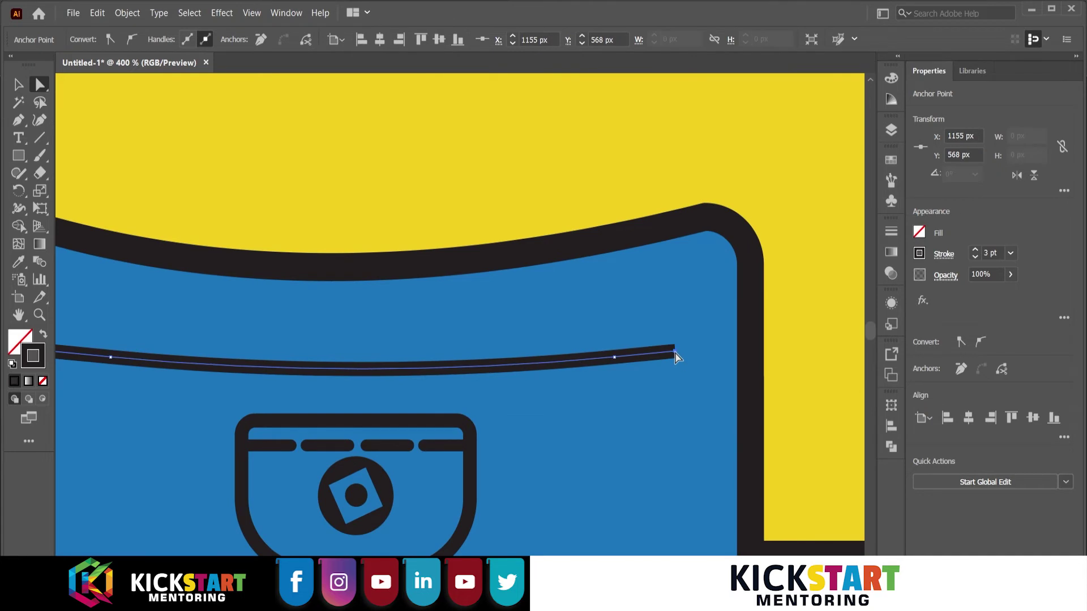
# Nudge the seam's right end up and move the whole seam line up about 10 px
pyautogui.click(673, 357)
pyautogui.moveTo(674, 356); pyautogui.dragTo(674, 351)
pyautogui.click(614, 357)
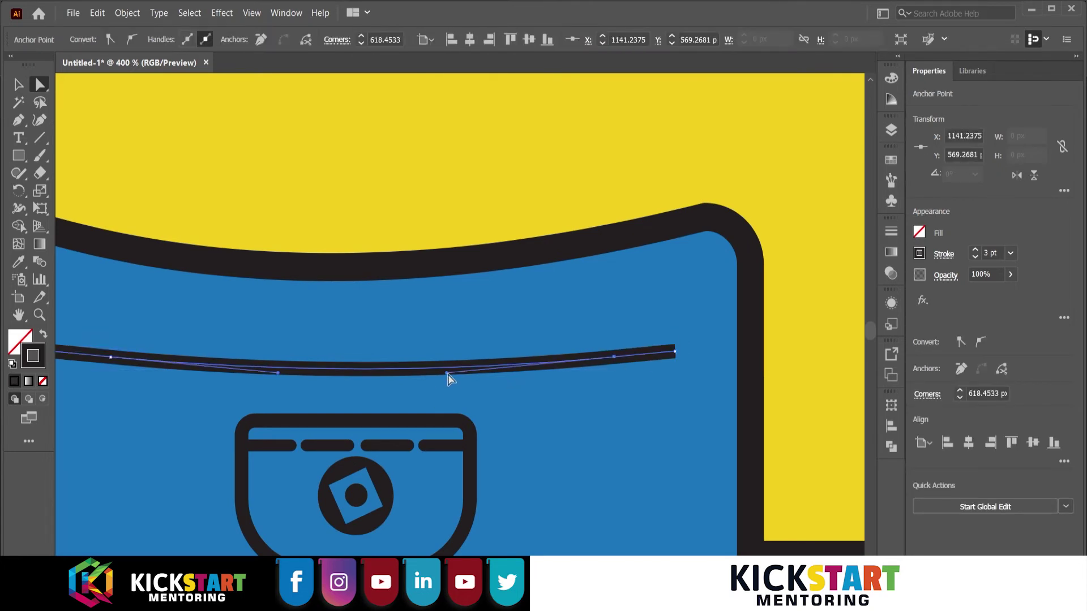
pyautogui.click(369, 405)
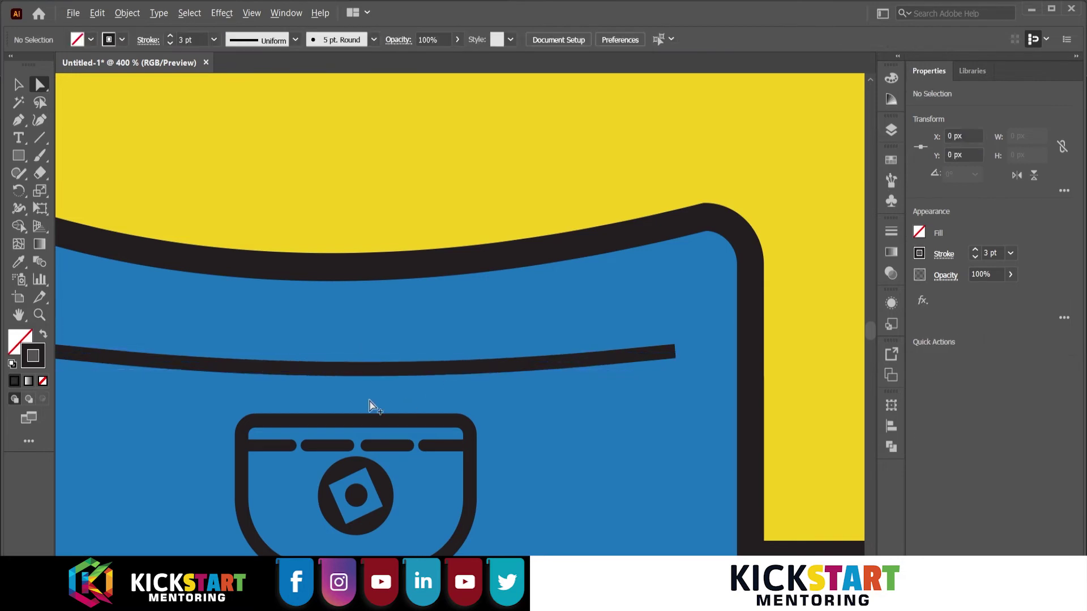
pyautogui.scroll(-3, 369, 405)
pyautogui.moveTo(376, 390); pyautogui.dragTo(374, 381)
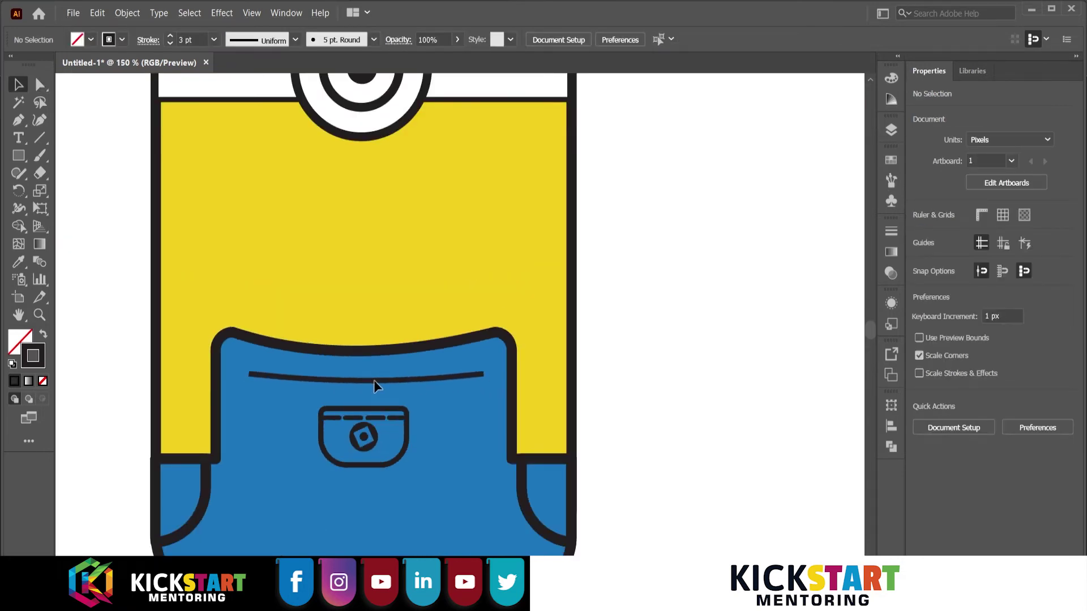
pyautogui.hotkey('shift', 'Up')
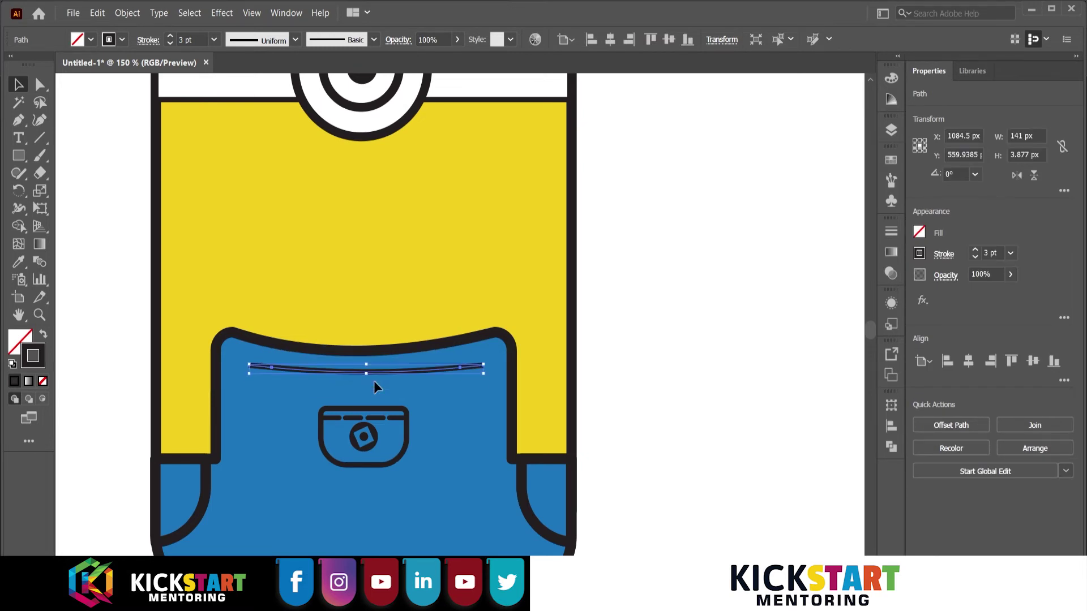
pyautogui.click(671, 363)
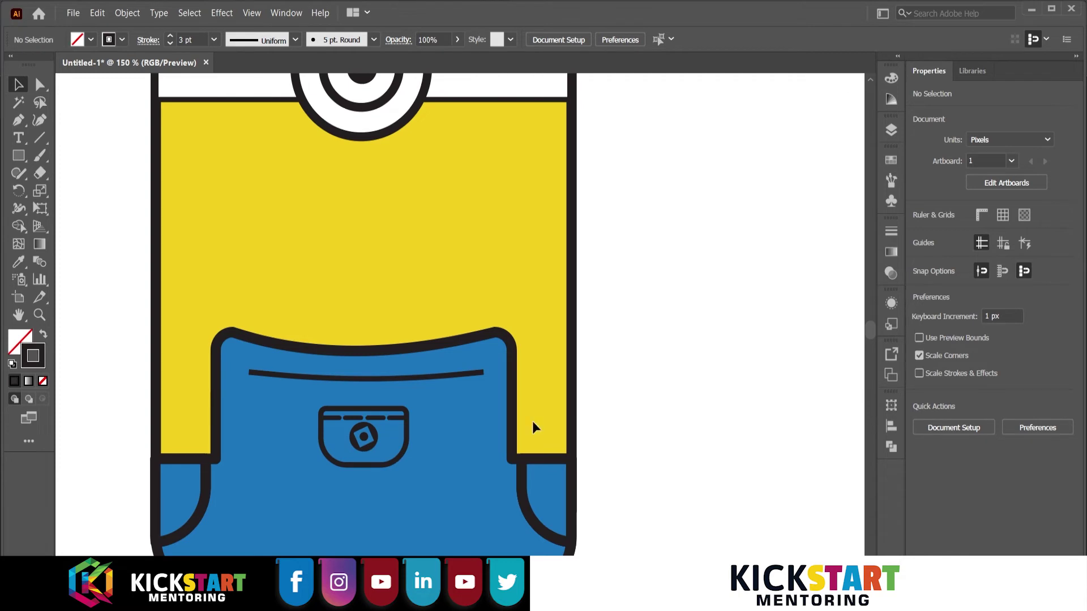
# Lower the opacity of the pocket stitch dash group so it is semi-transparent
pyautogui.scroll(3, 388, 417)
pyautogui.click(379, 415)
pyautogui.scroll(3, 437, 416)
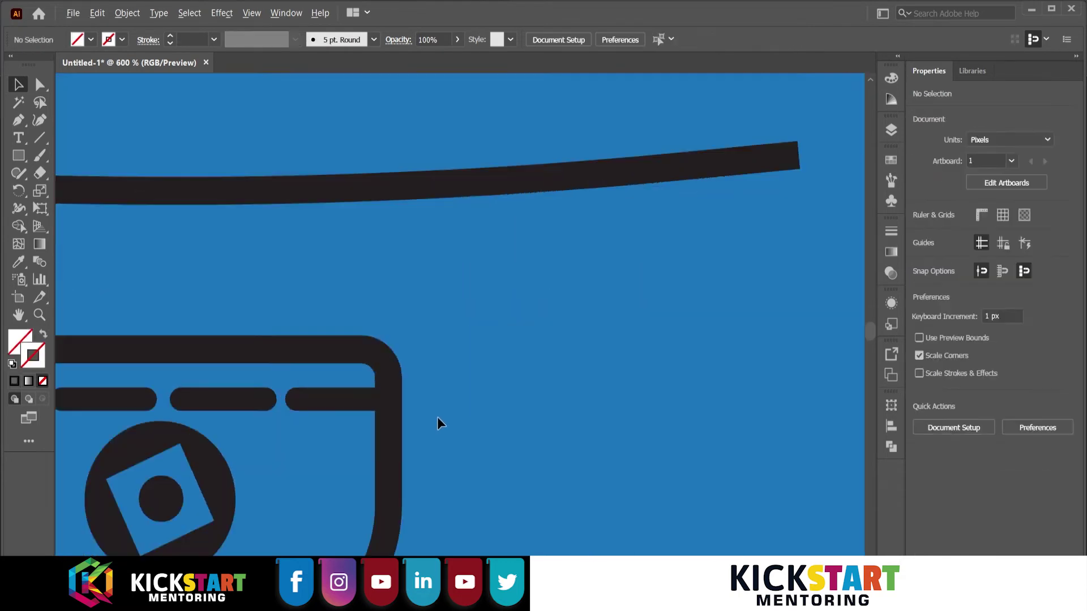
pyautogui.scroll(1, 438, 419)
pyautogui.click(491, 390)
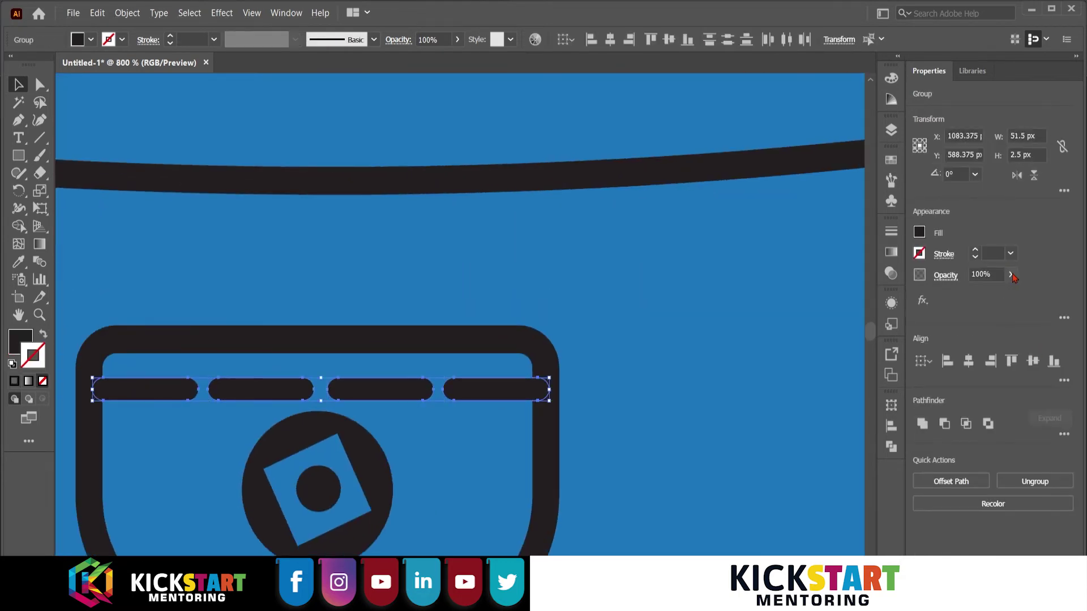
pyautogui.moveTo(983, 301); pyautogui.dragTo(986, 296)
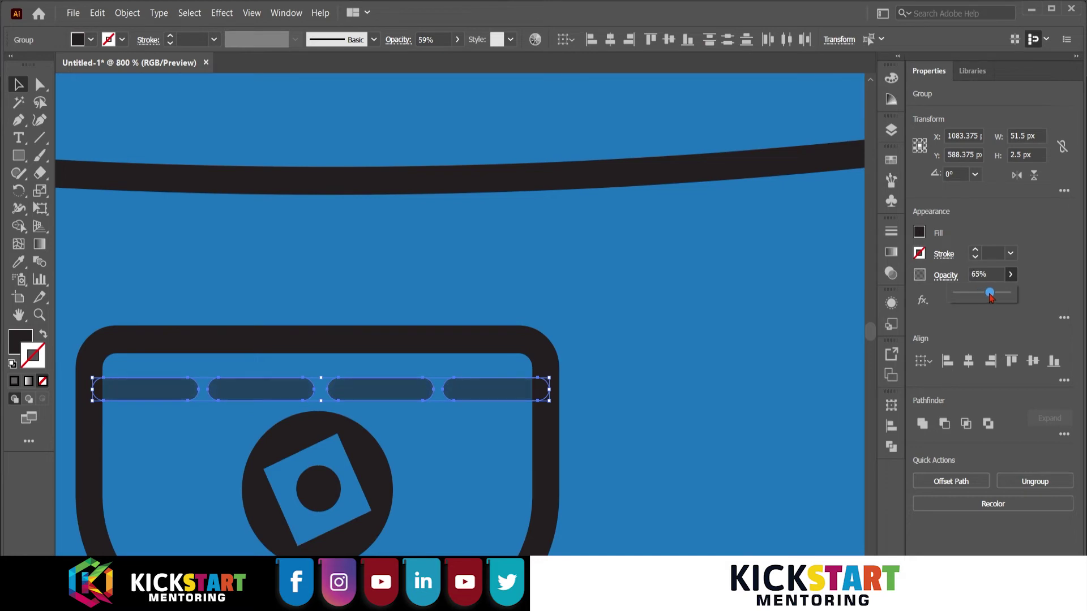
pyautogui.click(520, 448)
# Fade the curved chest seam to 46% opacity and zoom back to the overalls
pyautogui.scroll(-3, 612, 400)
pyautogui.scroll(-1, 612, 399)
pyautogui.click(630, 361)
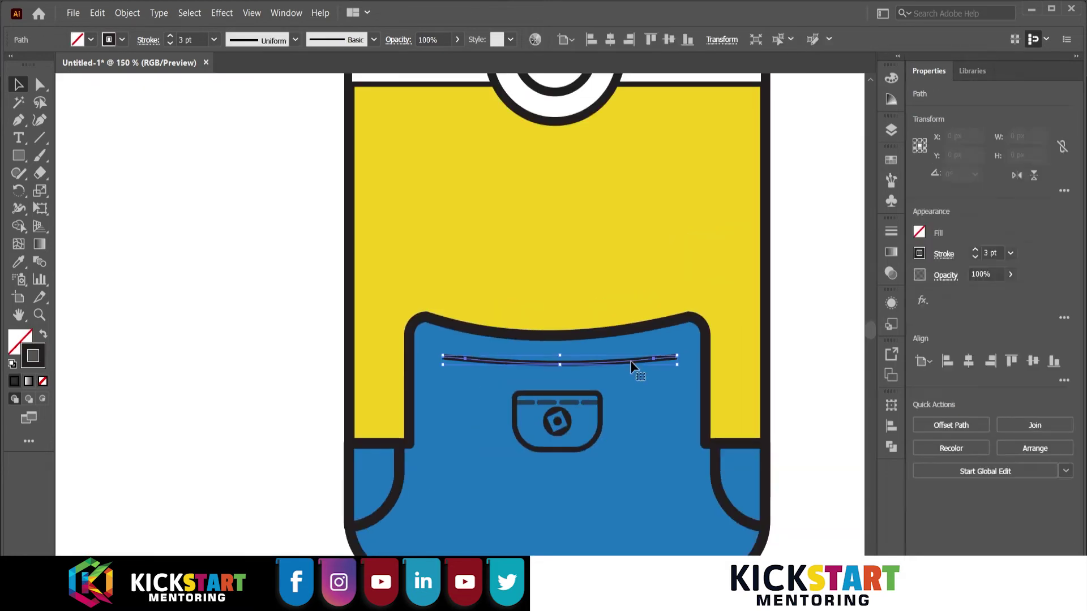
pyautogui.press('i')
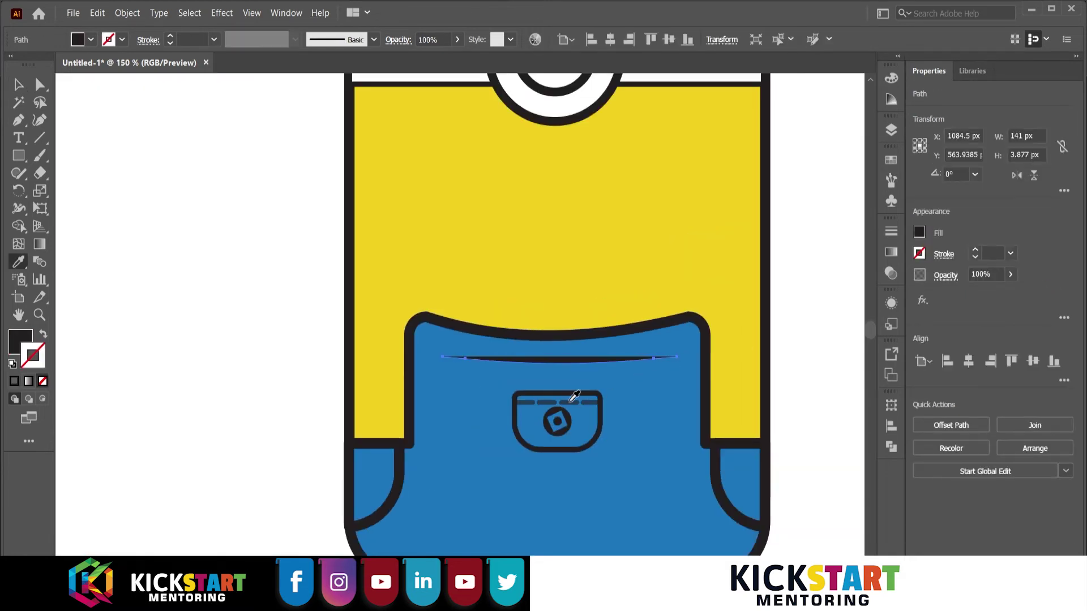
pyautogui.moveTo(993, 299); pyautogui.dragTo(982, 301)
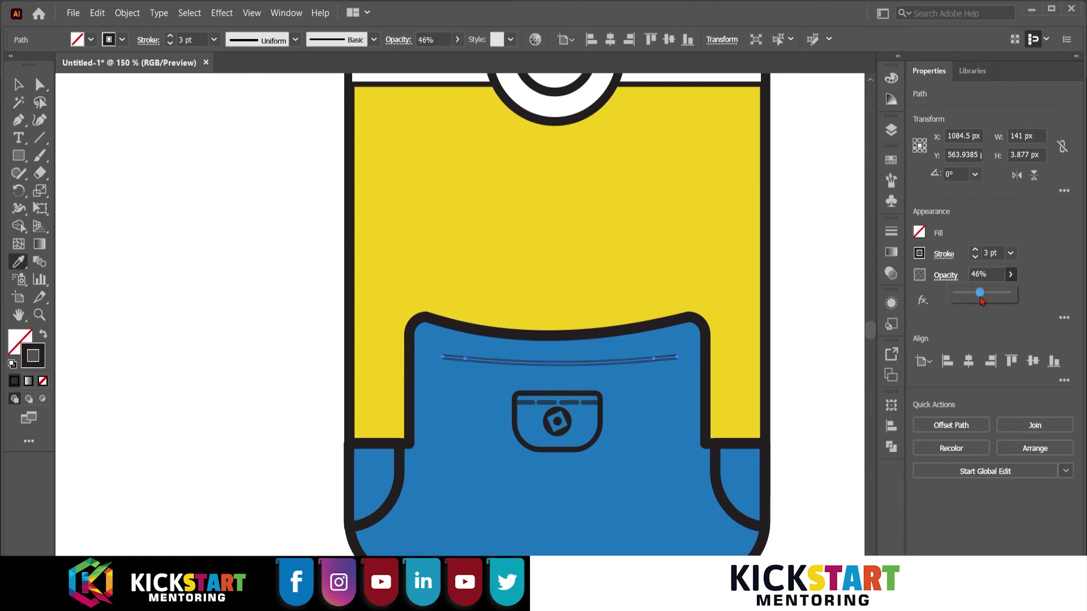
pyautogui.press('v')
pyautogui.click(809, 358)
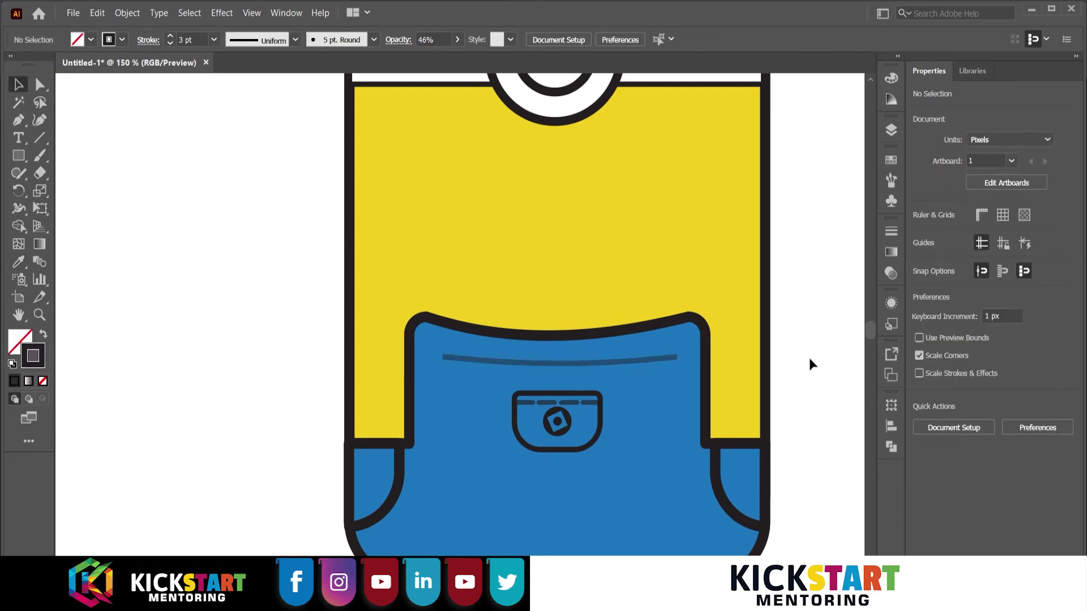
pyautogui.hotkey('ctrl', '1')
pyautogui.hotkey('ctrl', '-')
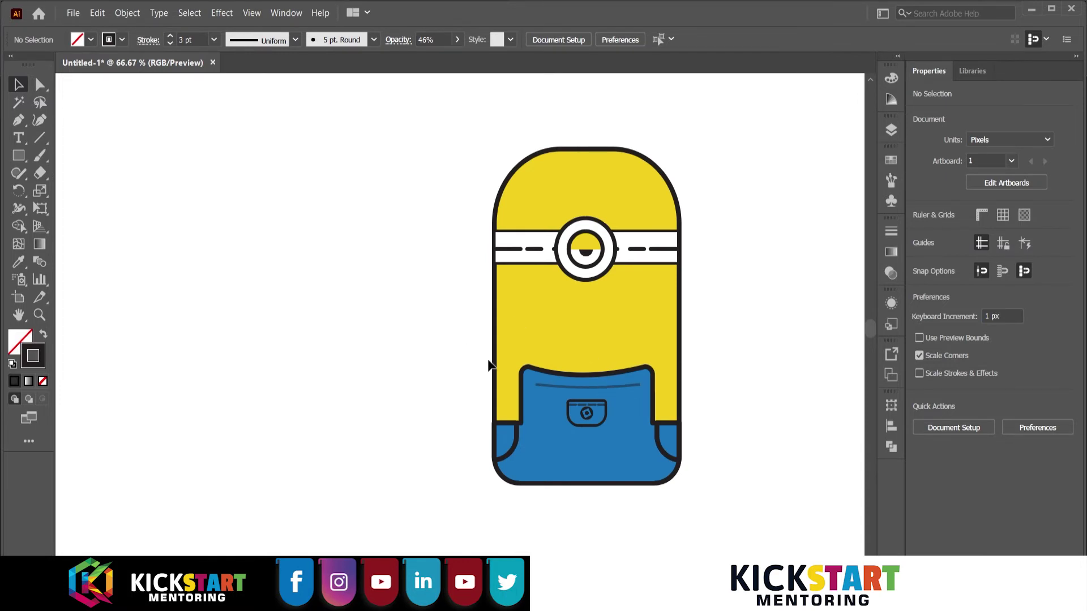
pyautogui.hotkey('ctrl', '+')
pyautogui.hotkey('ctrl', '+')
pyautogui.hotkey('ctrl', '+')
# Draw a tall thin rectangle, rotate it diagonally, and eyedropper the overalls' blue fill and outline
pyautogui.click(16, 161)
pyautogui.moveTo(635, 205); pyautogui.dragTo(670, 305)
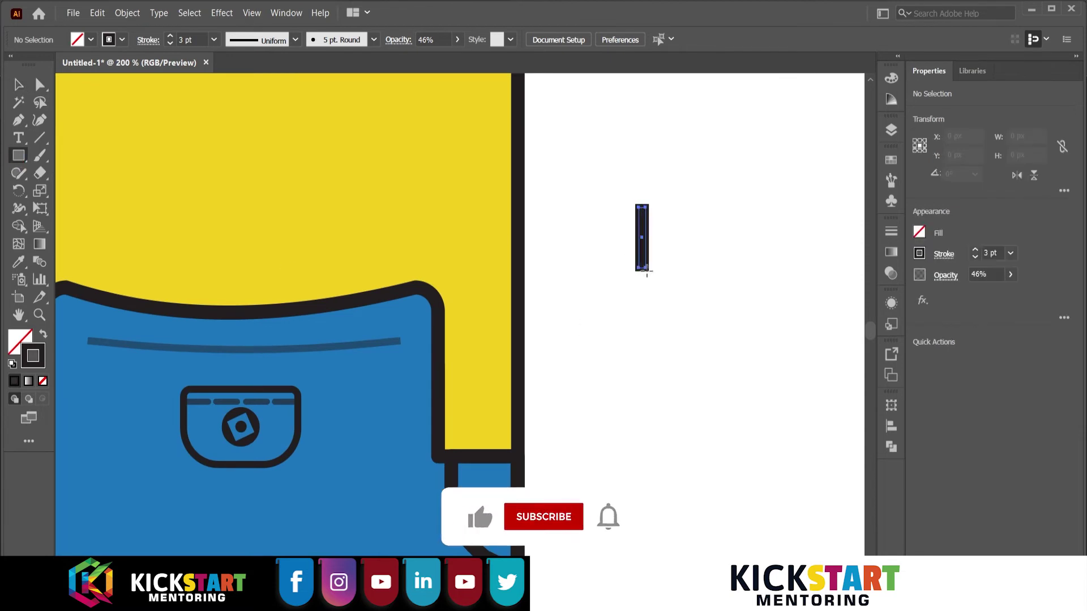
pyautogui.press('v')
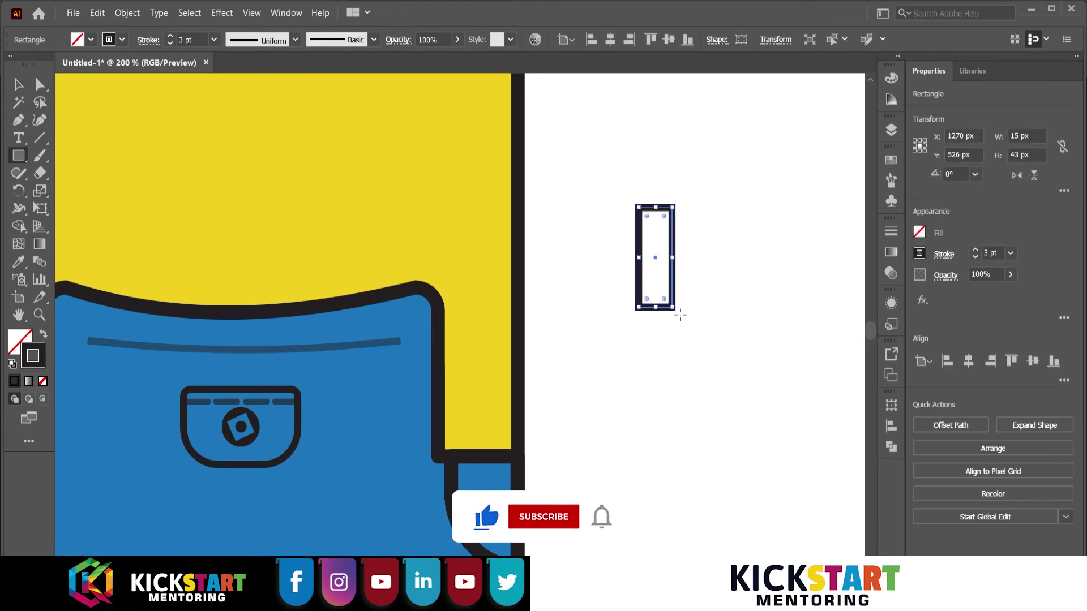
pyautogui.moveTo(676, 315); pyautogui.dragTo(611, 334)
pyautogui.moveTo(651, 297)
pyautogui.mouseDown()
pyautogui.moveTo(485, 299)
pyautogui.moveTo(411, 289)
pyautogui.moveTo(403, 273)
pyautogui.mouseUp()
pyautogui.press('i')
pyautogui.click(374, 432)
# Rotate and reposition the strap to follow the bib edge over its top-right corner
pyautogui.press('v')
pyautogui.click(602, 340)
pyautogui.scroll(1, 602, 340)
pyautogui.scroll(1, 436, 291)
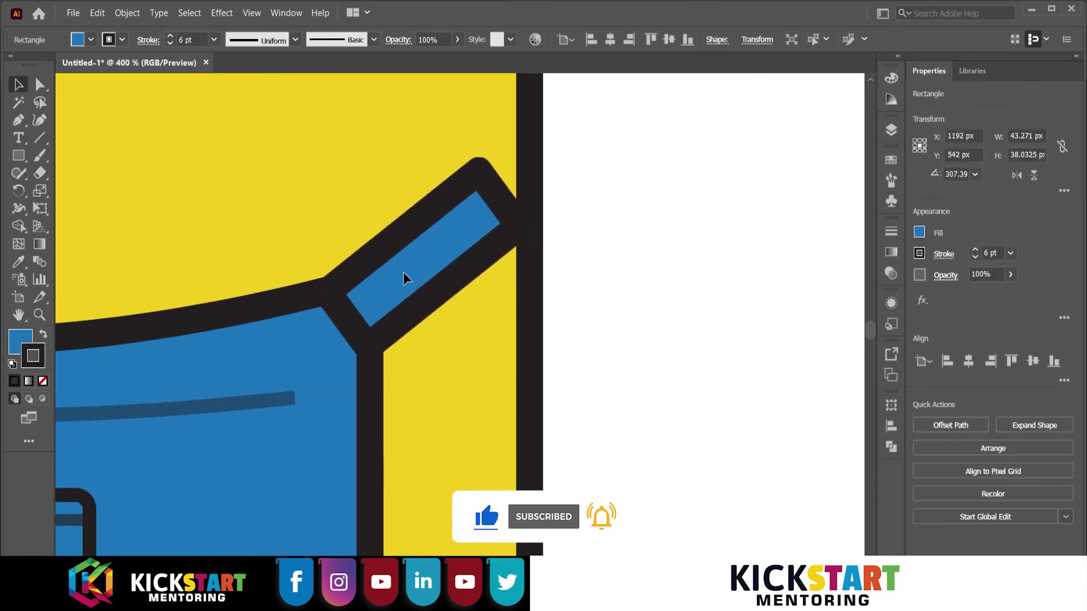
pyautogui.moveTo(533, 235); pyautogui.dragTo(543, 252)
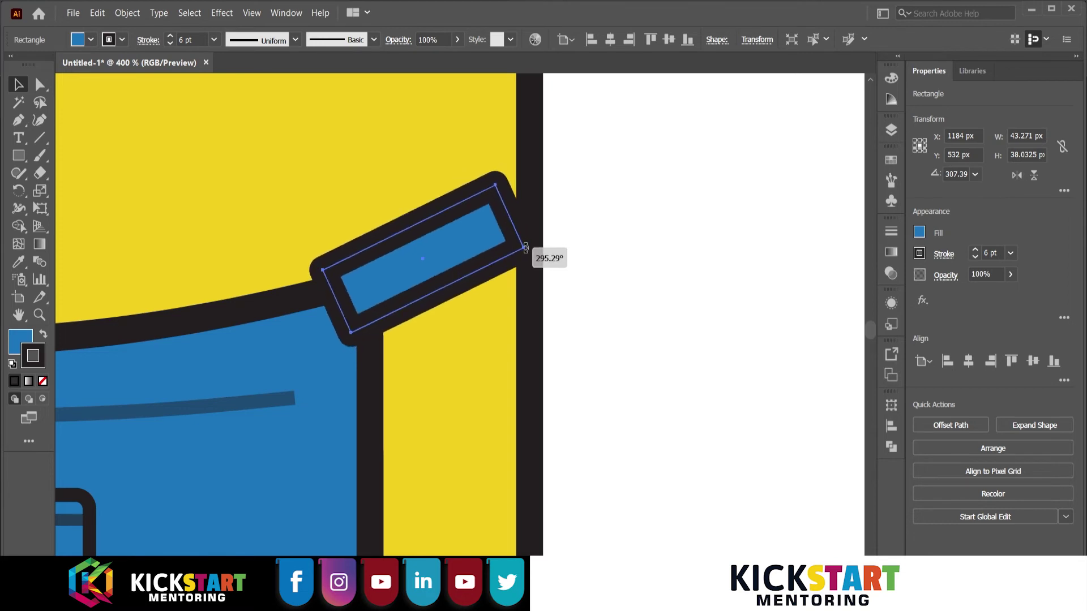
pyautogui.moveTo(459, 254)
pyautogui.mouseDown()
pyautogui.moveTo(472, 282)
pyautogui.moveTo(469, 267)
pyautogui.mouseUp()
pyautogui.moveTo(527, 237); pyautogui.dragTo(576, 215)
pyautogui.moveTo(476, 298)
pyautogui.mouseDown()
pyautogui.moveTo(483, 313)
pyautogui.moveTo(464, 290)
pyautogui.mouseUp()
# Resize the blue strap slightly from its corner
pyautogui.scroll(6, 313, 328)
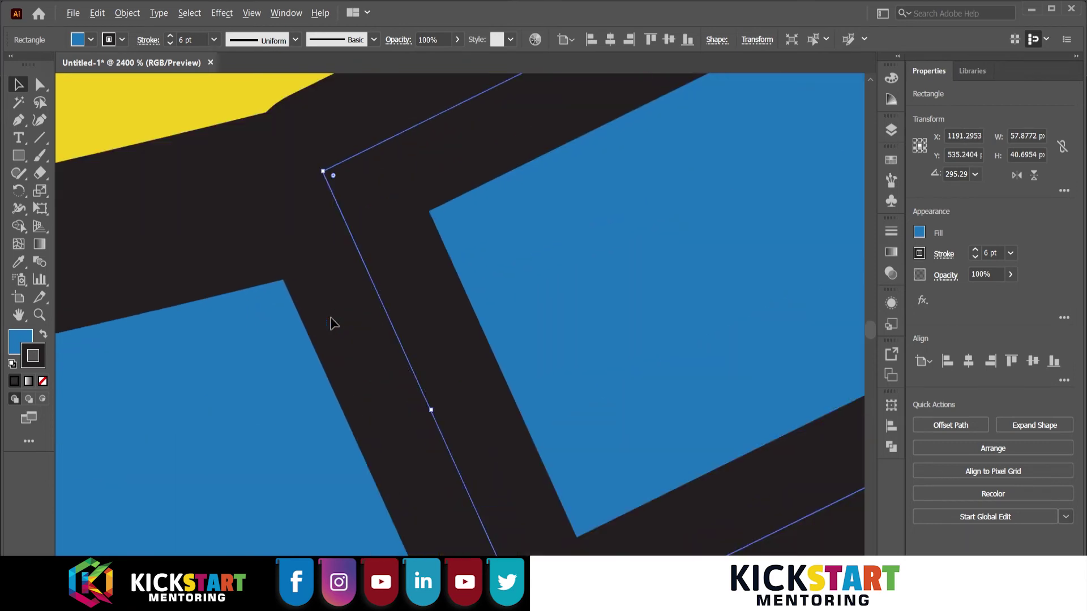
pyautogui.scroll(-2, 467, 352)
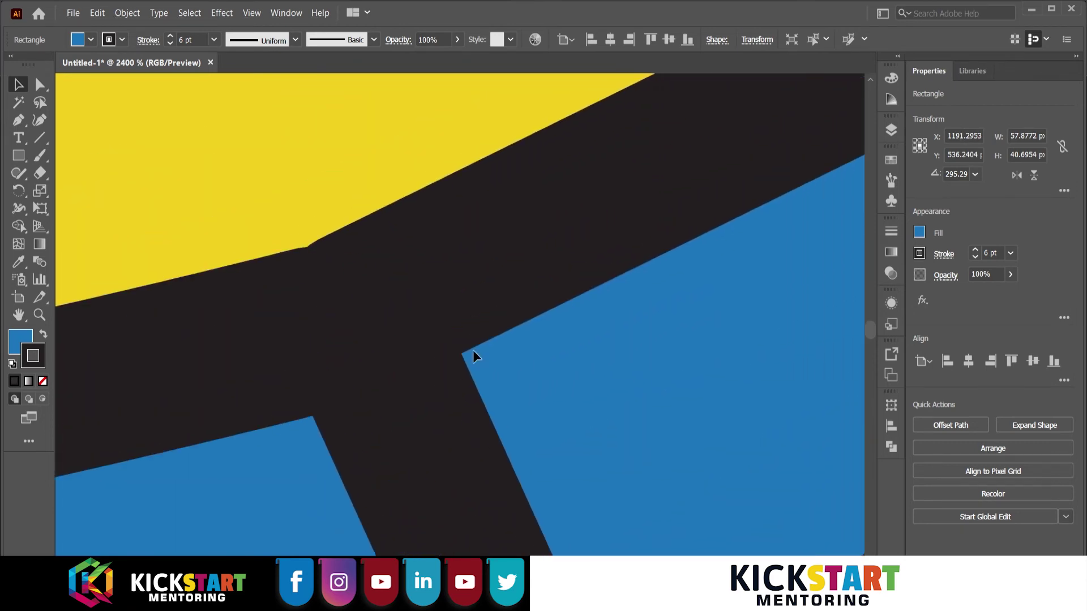
pyautogui.scroll(-3, 473, 349)
pyautogui.click(735, 378)
pyautogui.scroll(-2, 735, 377)
pyautogui.scroll(2, 736, 377)
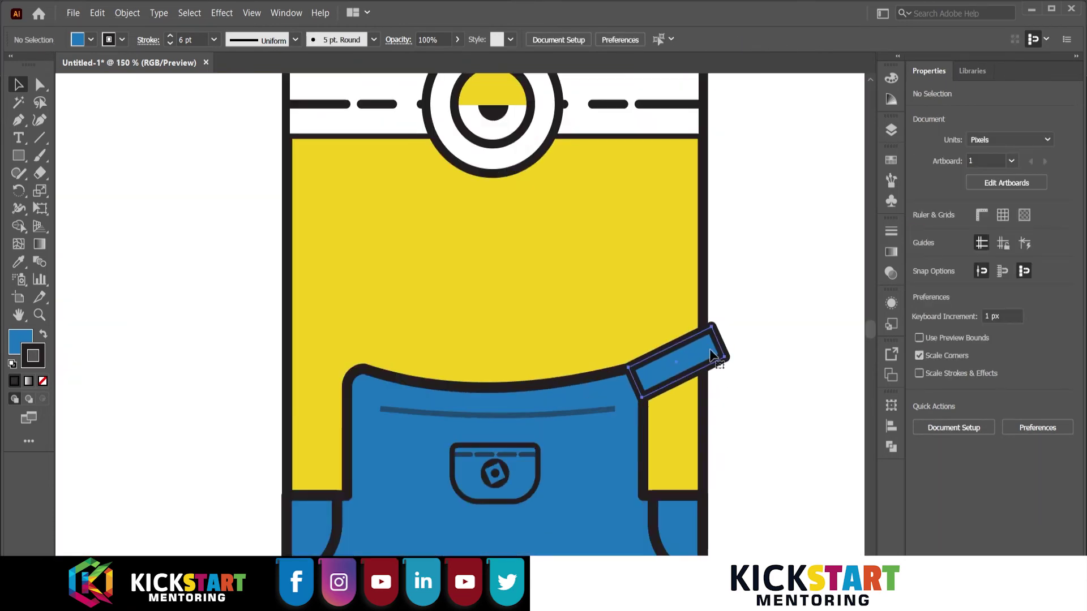
pyautogui.click(697, 357)
pyautogui.moveTo(733, 339); pyautogui.dragTo(739, 348)
pyautogui.click(746, 400)
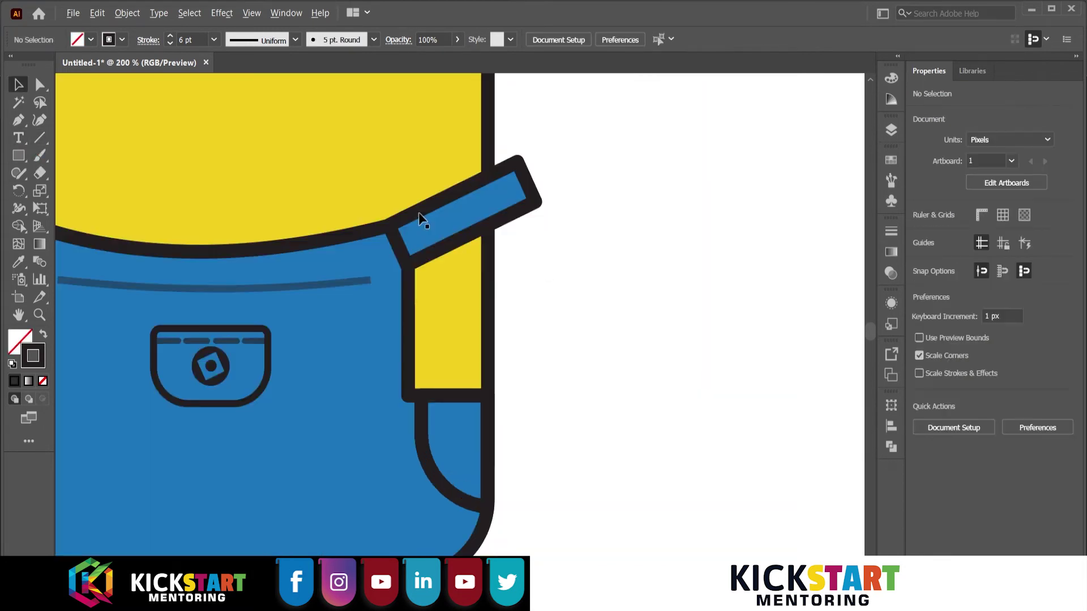
# Draw a small rectangle at the strap end, fill it with the body's yellow, and rotate it
pyautogui.moveTo(517, 203); pyautogui.dragTo(552, 328)
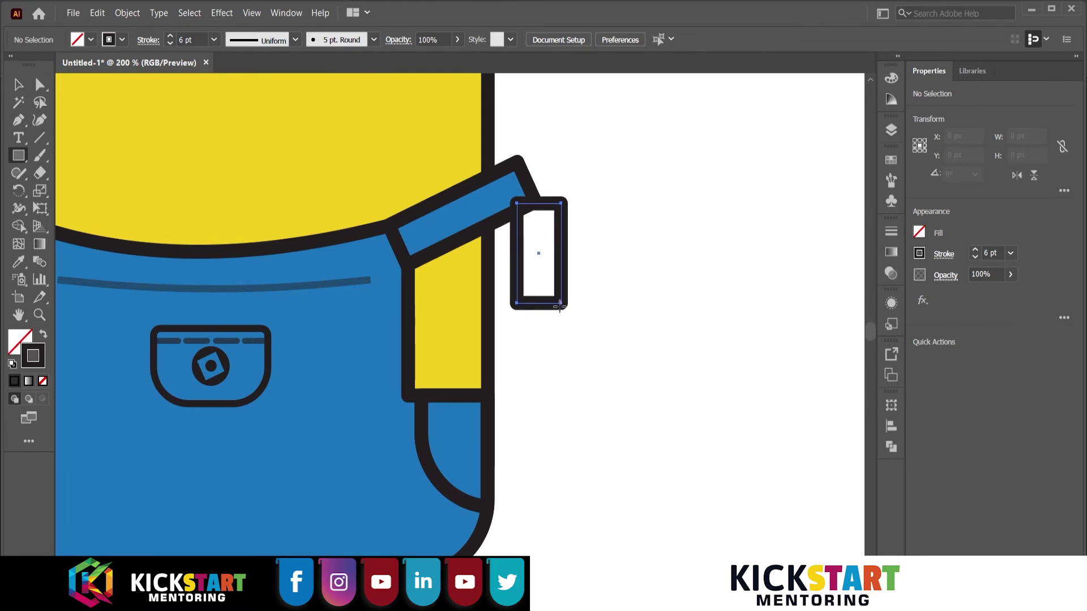
pyautogui.hotkey('ctrl', 'z')
pyautogui.moveTo(519, 210)
pyautogui.mouseDown()
pyautogui.moveTo(529, 285)
pyautogui.moveTo(572, 291)
pyautogui.mouseUp()
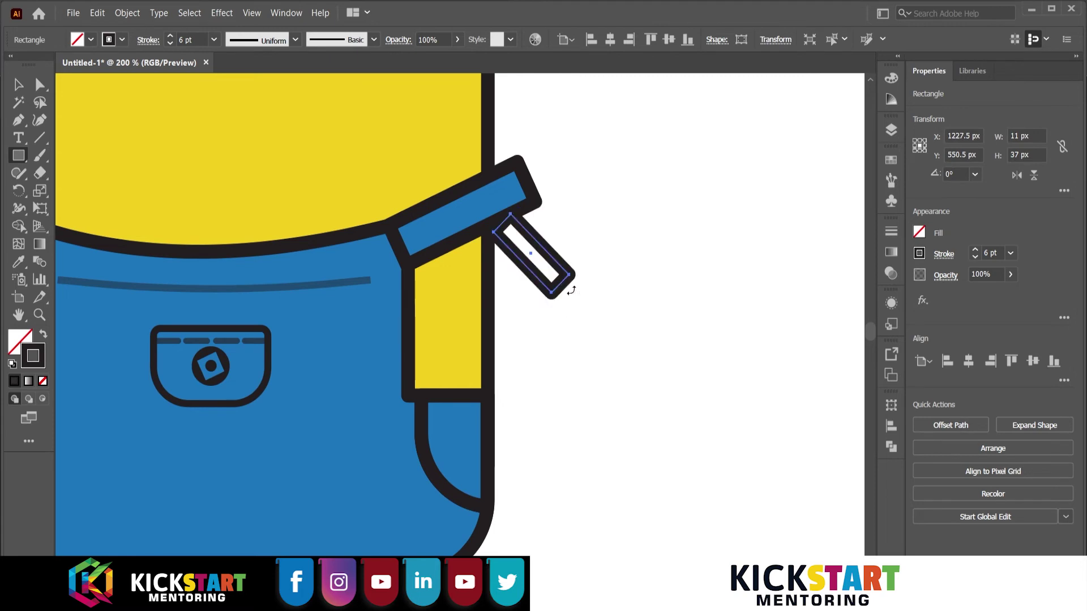
pyautogui.click(420, 163)
pyautogui.press('v')
pyautogui.click(616, 298)
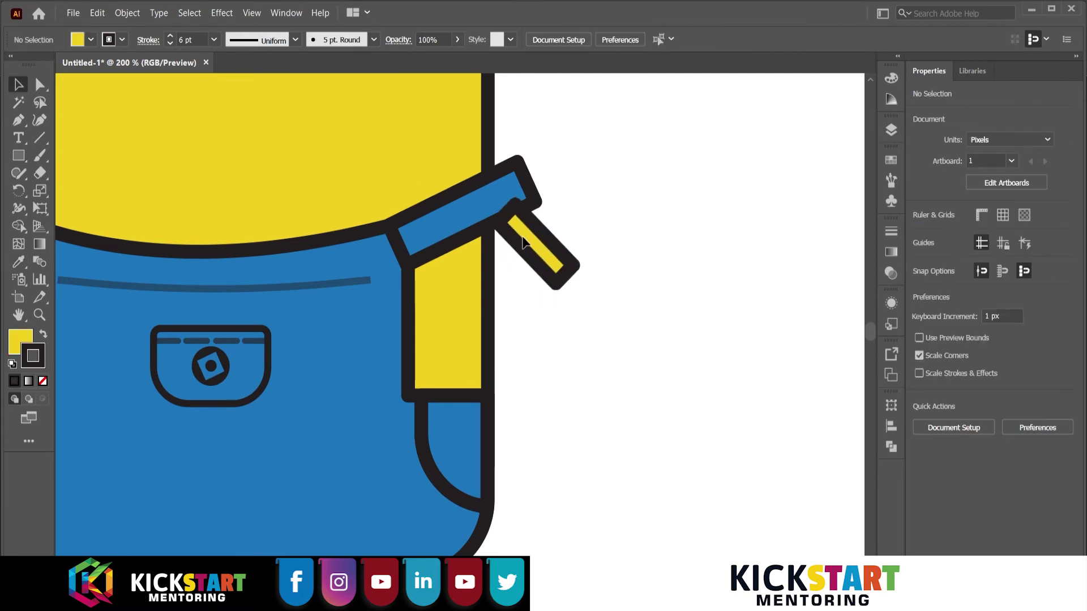
pyautogui.moveTo(530, 253)
pyautogui.mouseDown()
pyautogui.moveTo(533, 244)
pyautogui.moveTo(539, 265)
pyautogui.moveTo(507, 254)
pyautogui.mouseUp()
pyautogui.scroll(1, 589, 260)
pyautogui.scroll(-1, 590, 262)
pyautogui.scroll(1, 538, 265)
pyautogui.hscroll(-1, 521, 258)
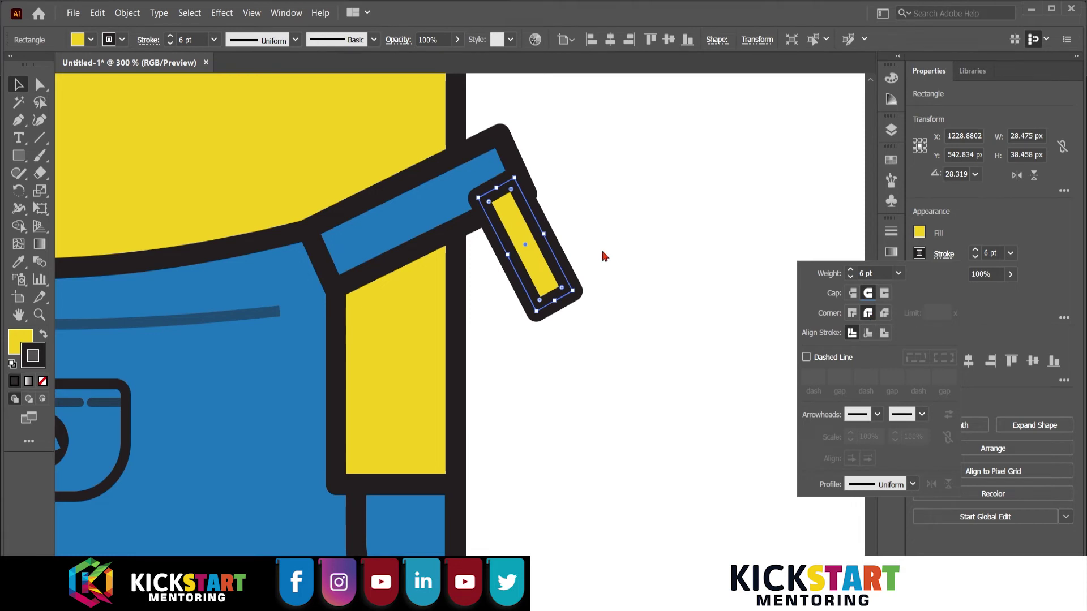
# Bring the blue strap to front and tuck the yellow piece under the strap end
pyautogui.press('Escape')
pyautogui.scroll(2, 589, 255)
pyautogui.scroll(-2, 606, 283)
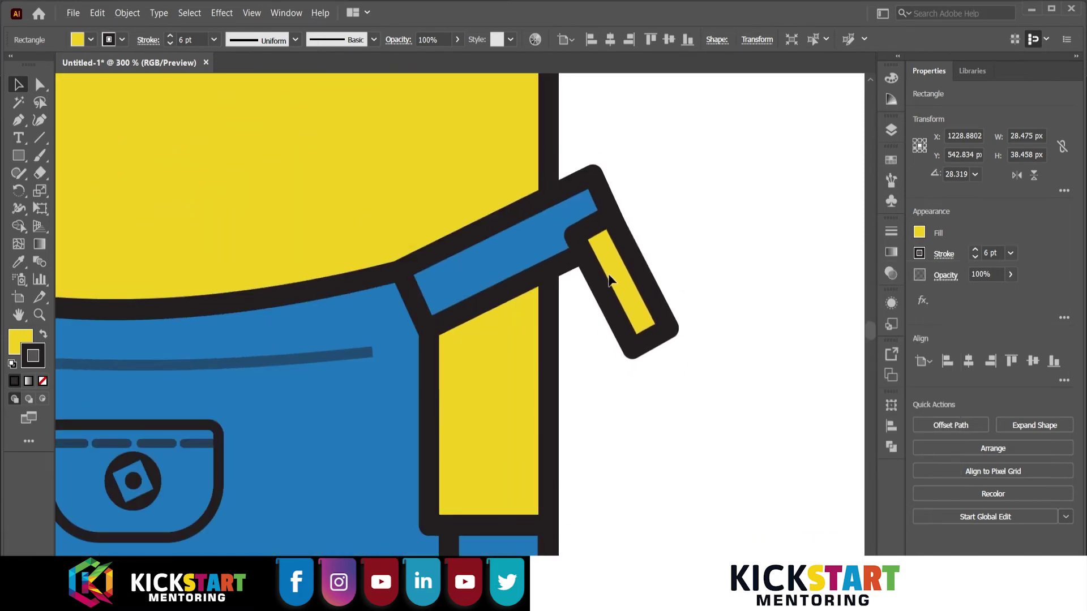
pyautogui.click(580, 189)
pyautogui.hotkey('ctrl', 'shift', ']')
pyautogui.click(619, 302)
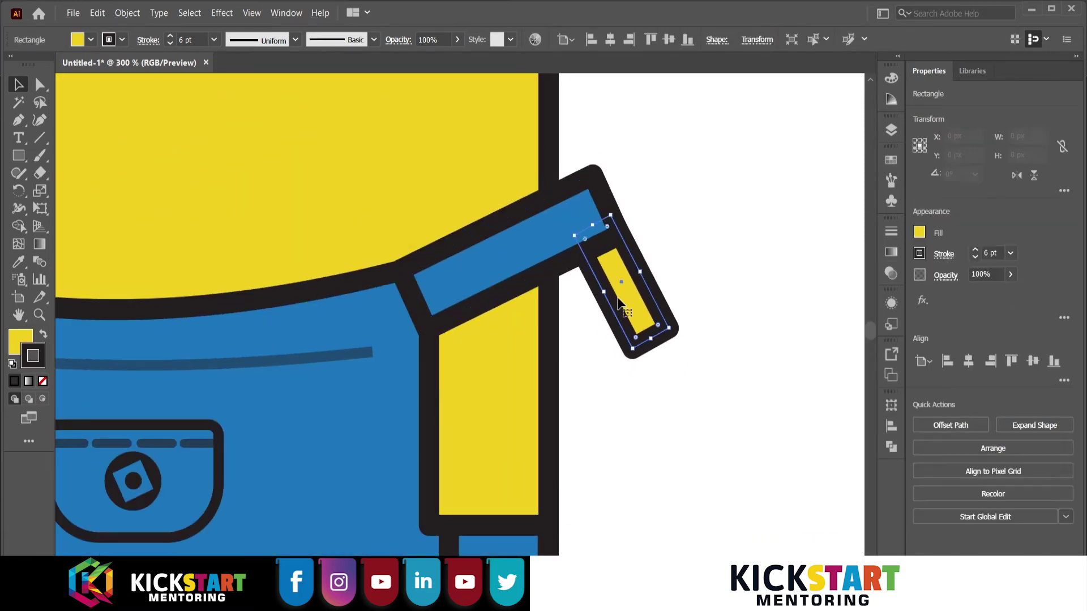
pyautogui.moveTo(619, 301)
pyautogui.mouseDown()
pyautogui.moveTo(605, 288)
pyautogui.moveTo(723, 269)
pyautogui.mouseUp()
pyautogui.click(682, 278)
pyautogui.hotkey('ctrl', '-')
pyautogui.hotkey('ctrl', '-')
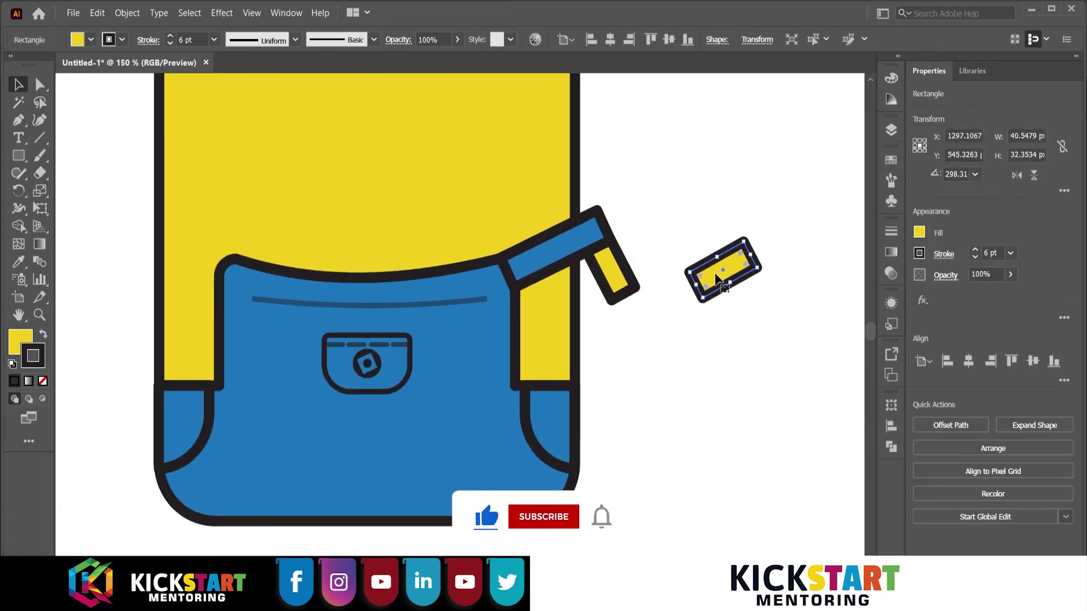
# Rotate the copied yellow piece to about 298° and merge both pieces into an L shape
pyautogui.moveTo(755, 295); pyautogui.dragTo(602, 298)
pyautogui.scroll(4, 616, 307)
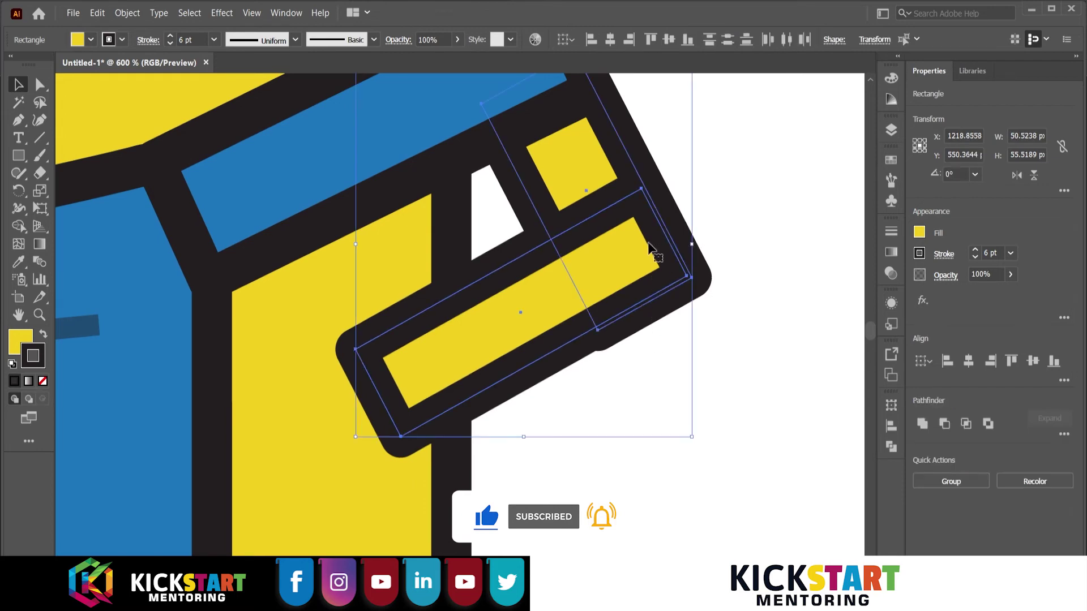
pyautogui.hotkey('ctrl', 'shift', 'a')
pyautogui.click(619, 201)
pyautogui.hotkey('shift', 'm')
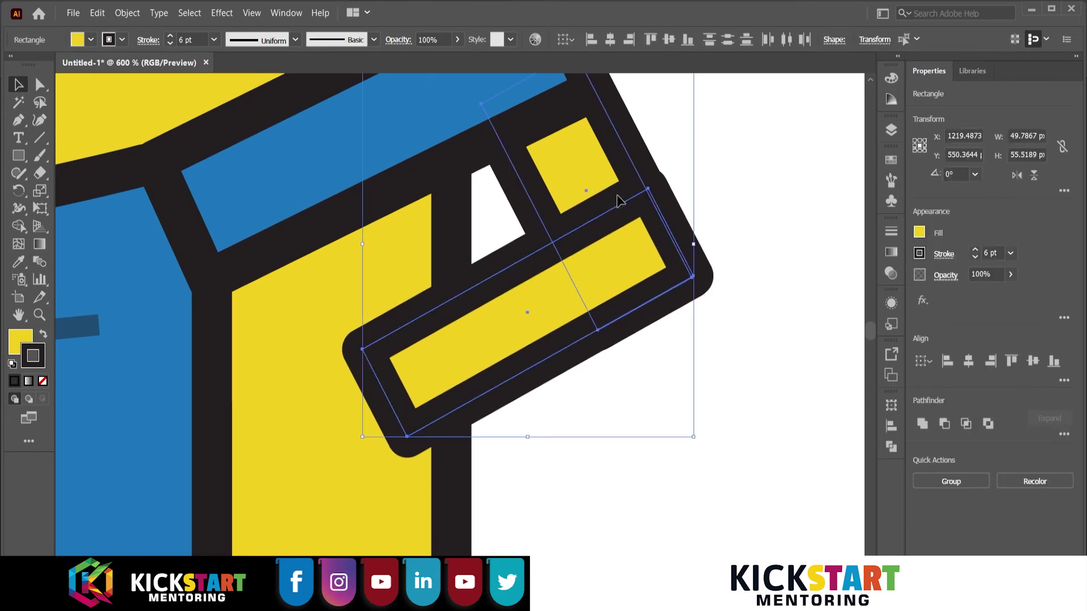
pyautogui.moveTo(619, 245)
pyautogui.mouseDown()
pyautogui.moveTo(678, 249)
pyautogui.moveTo(612, 284)
pyautogui.mouseUp()
# Send the L-shaped buckle behind the body outline using the Layers panel
pyautogui.scroll(3, 675, 244)
pyautogui.scroll(-4, 612, 283)
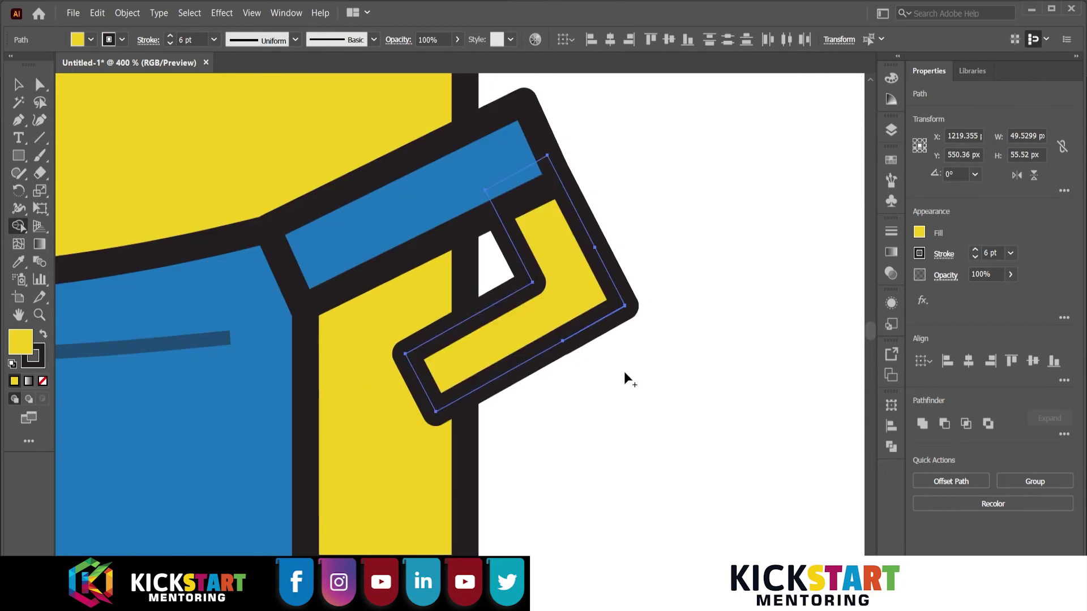
pyautogui.press('v')
pyautogui.moveTo(536, 446); pyautogui.dragTo(396, 315)
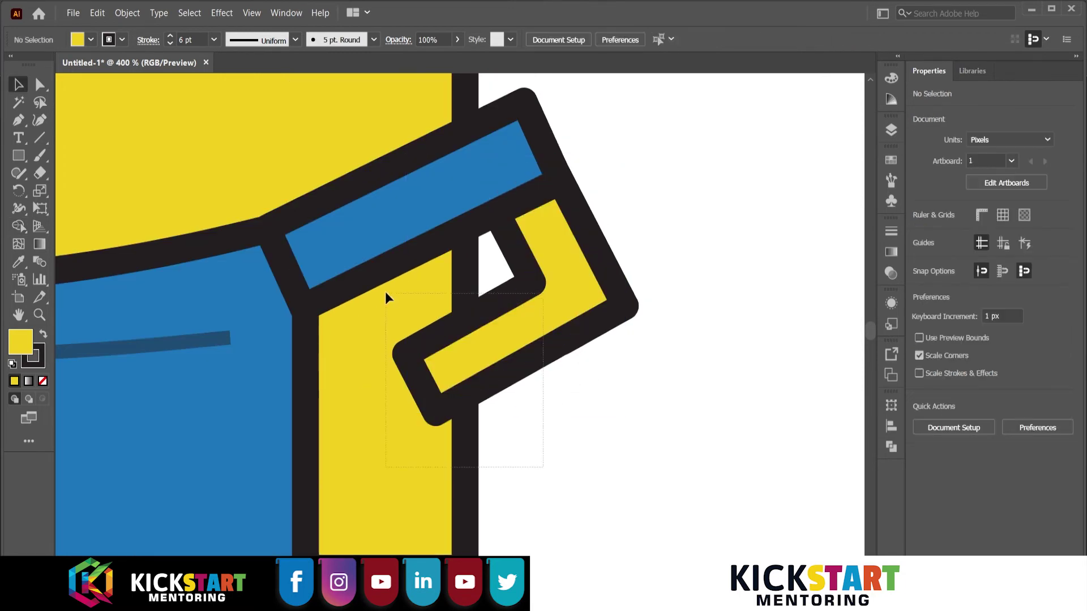
pyautogui.press('F7')
pyautogui.scroll(-1, 409, 321)
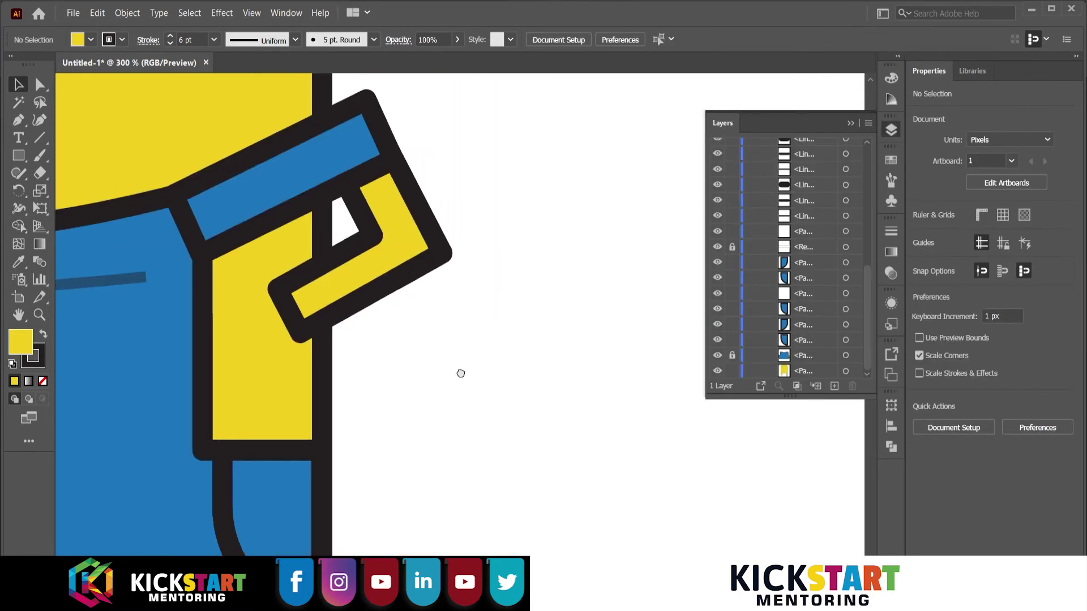
pyautogui.hotkey('ctrl', 'shift', '[')
pyautogui.click(647, 456)
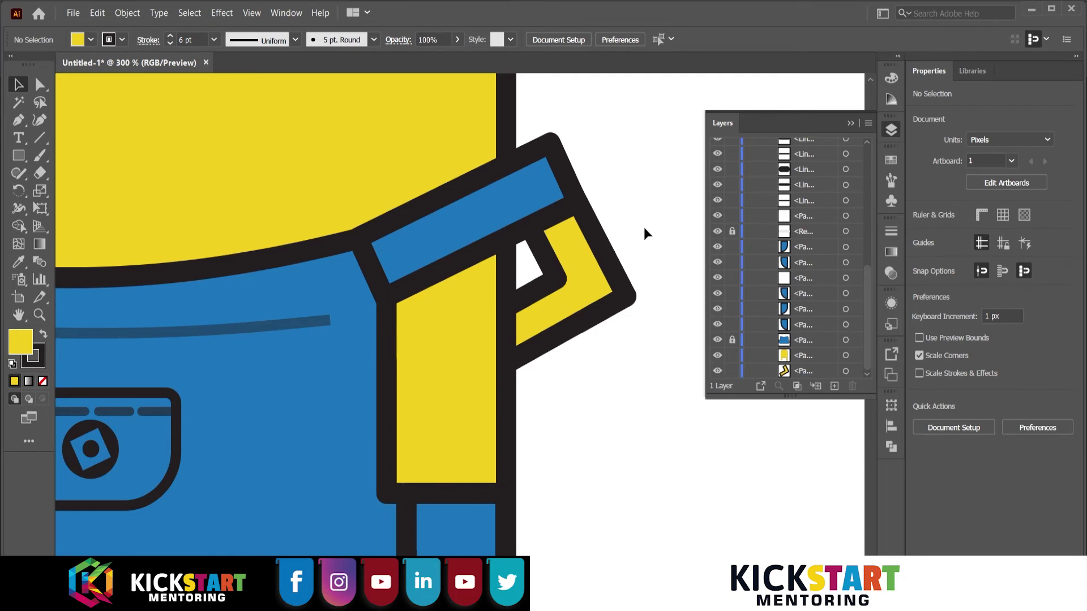
# Reduce the blue strap's outline weight to 5 pt
pyautogui.click(560, 214)
pyautogui.press('F7')
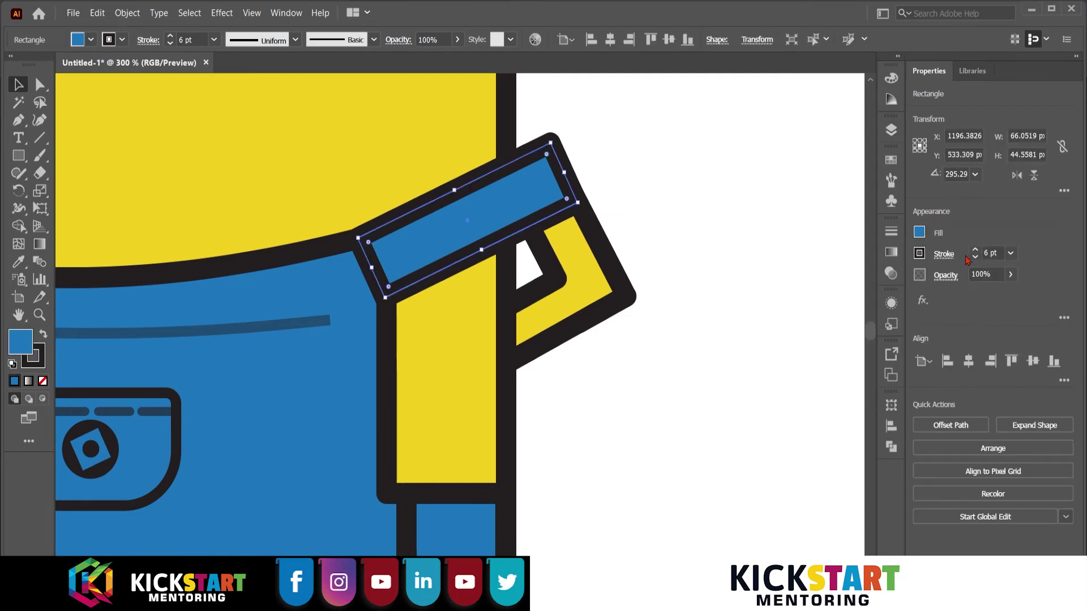
pyautogui.click(975, 257)
pyautogui.click(614, 236)
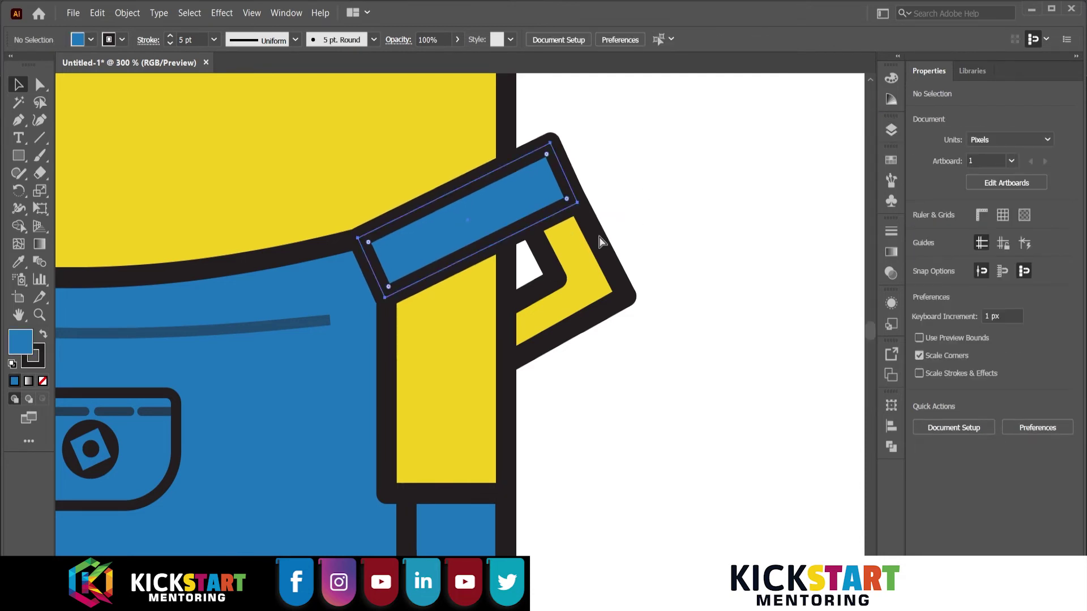
# Try stretching an anchor of the yellow buckle downward, then undo it
pyautogui.scroll(-4, 647, 265)
pyautogui.click(663, 283)
pyautogui.scroll(5, 663, 286)
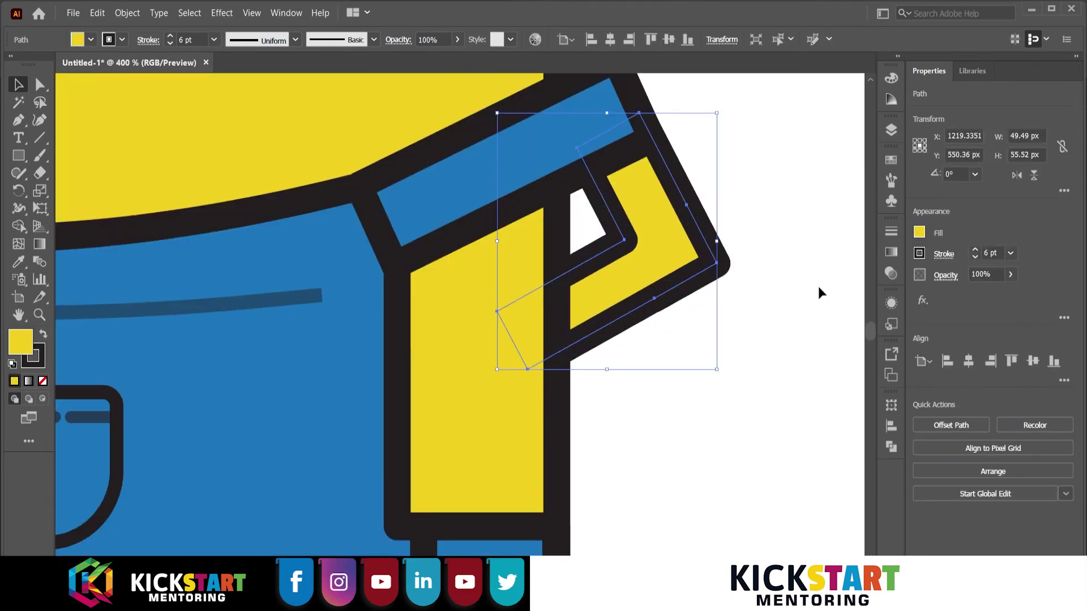
pyautogui.doubleClick(654, 300)
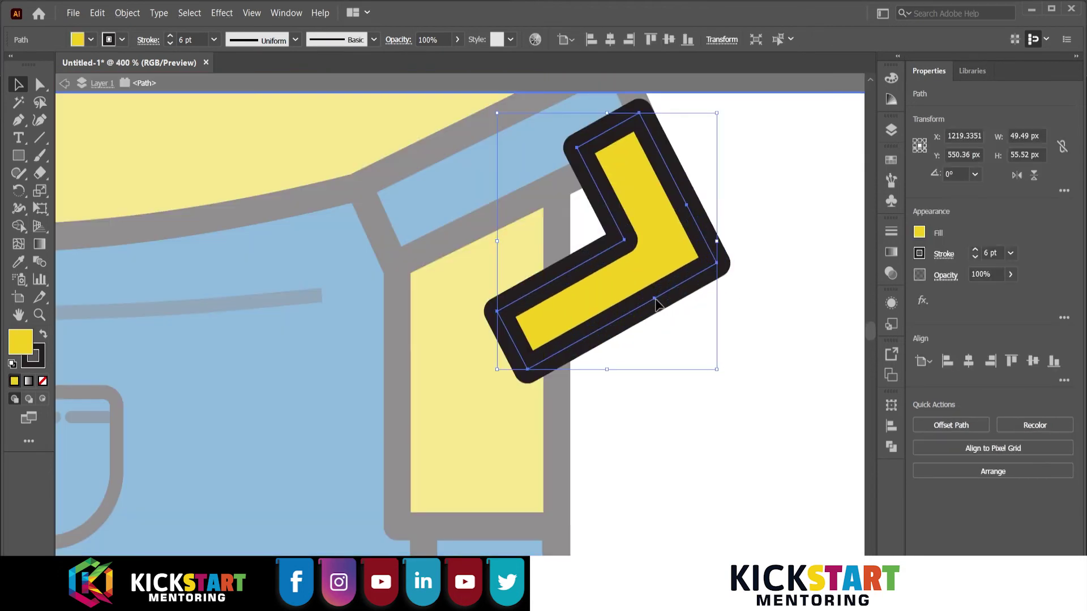
pyautogui.press('Escape')
pyautogui.click(654, 300)
pyautogui.press('a')
pyautogui.click(654, 299)
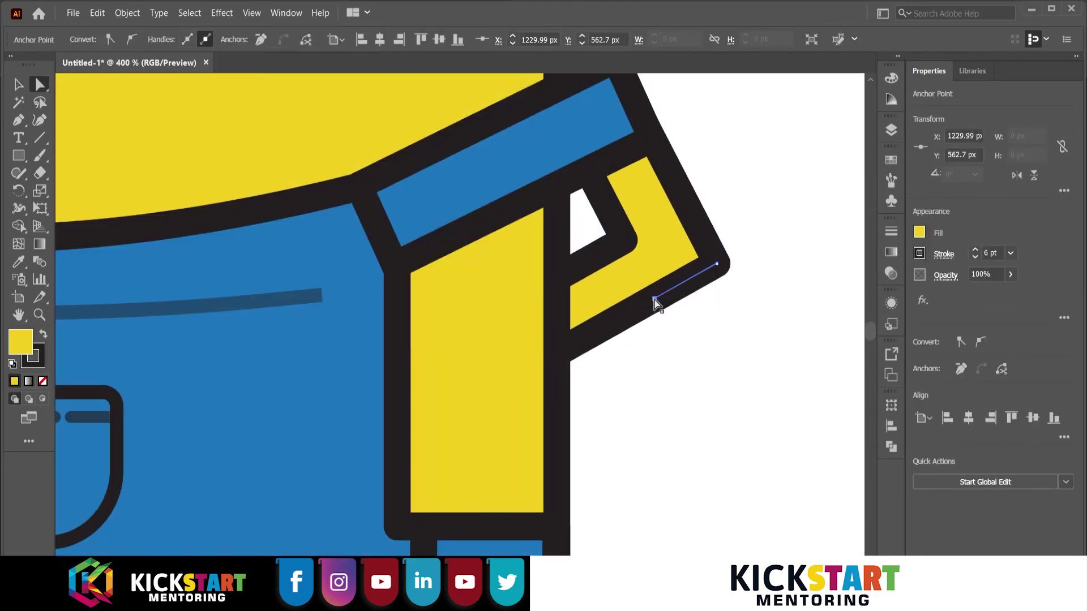
pyautogui.moveTo(678, 305)
pyautogui.mouseDown()
pyautogui.moveTo(713, 360)
pyautogui.moveTo(728, 413)
pyautogui.mouseUp()
pyautogui.hotkey('ctrl', 'z')
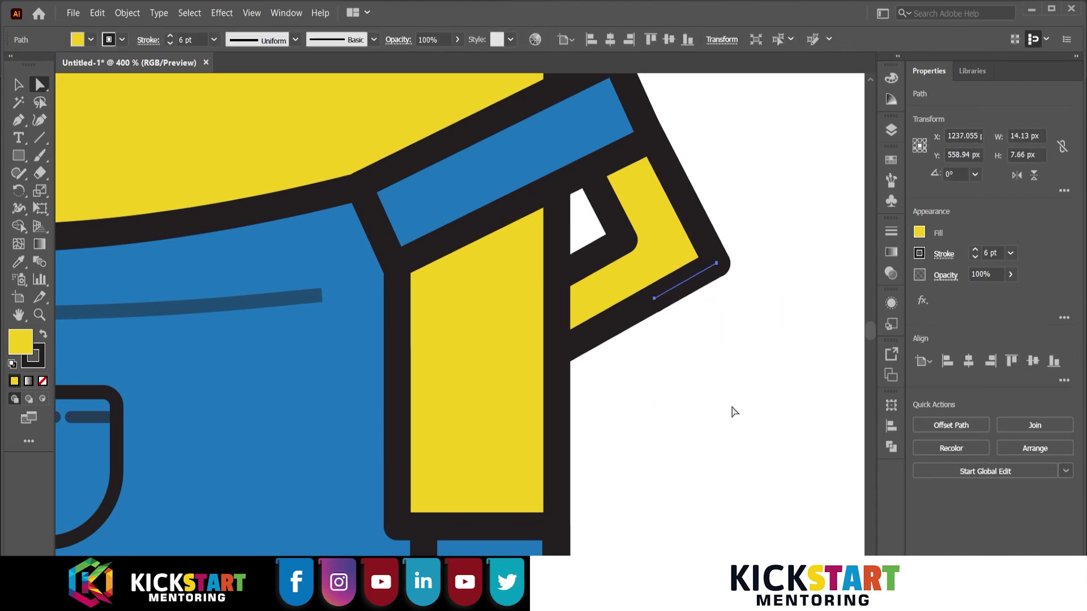
# Zoom out and try dragging a copy of the strap end leftward, undoing each attempt
pyautogui.hotkey('ctrl', '1')
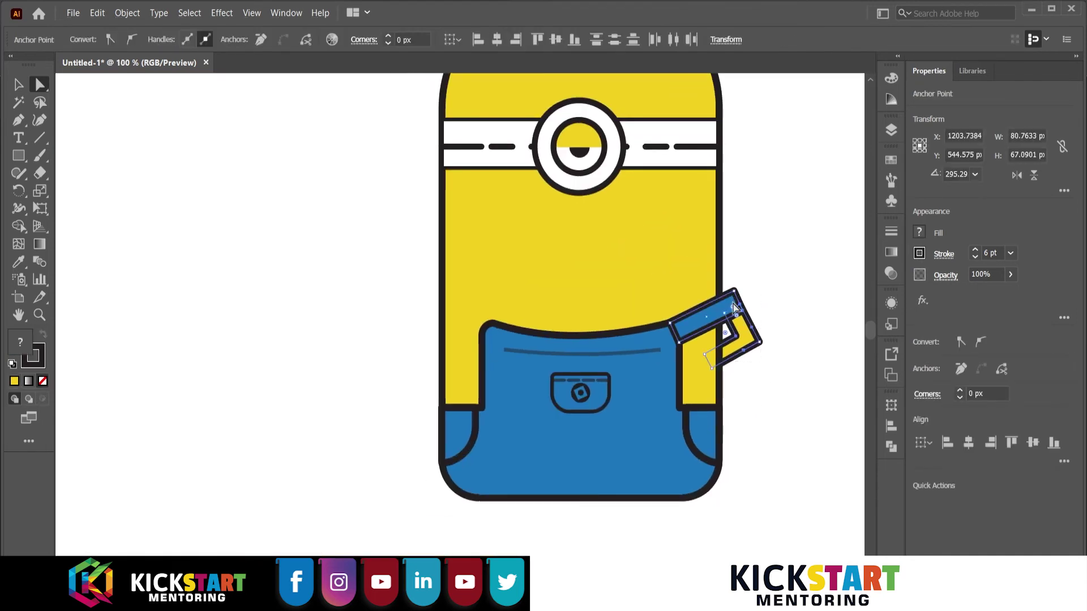
pyautogui.moveTo(734, 306); pyautogui.dragTo(419, 307)
pyautogui.hotkey('ctrl', 'z')
pyautogui.click(737, 315)
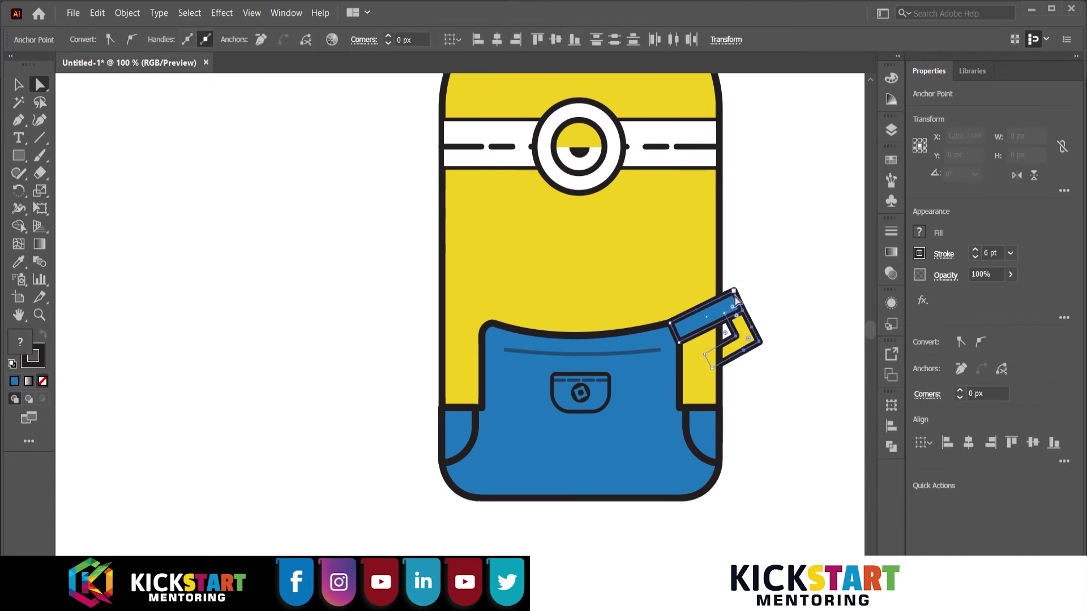
pyautogui.click(327, 244)
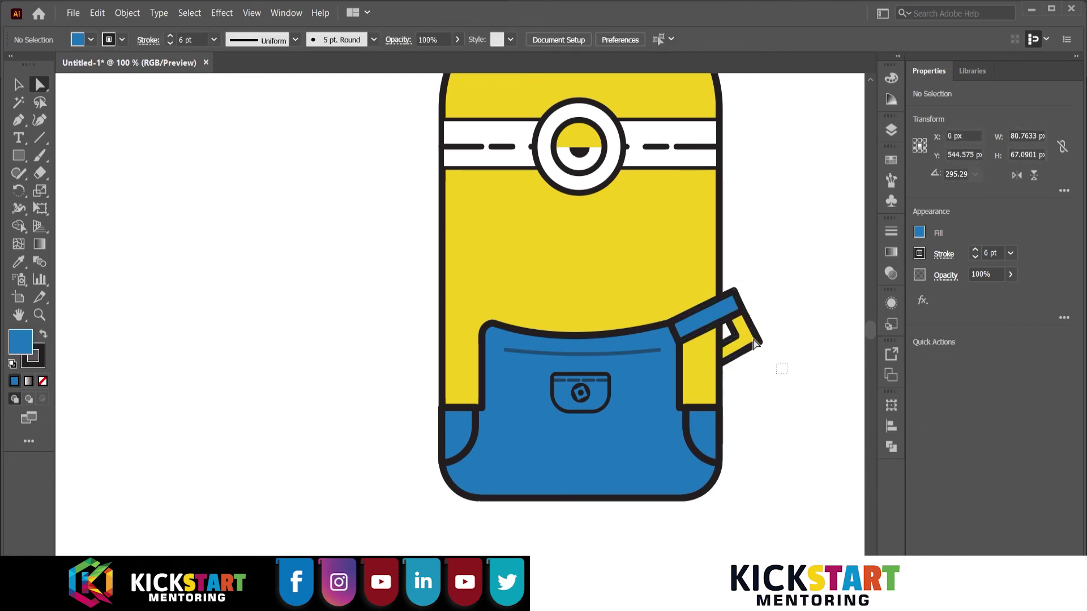
pyautogui.press('v')
pyautogui.moveTo(736, 315); pyautogui.dragTo(405, 311)
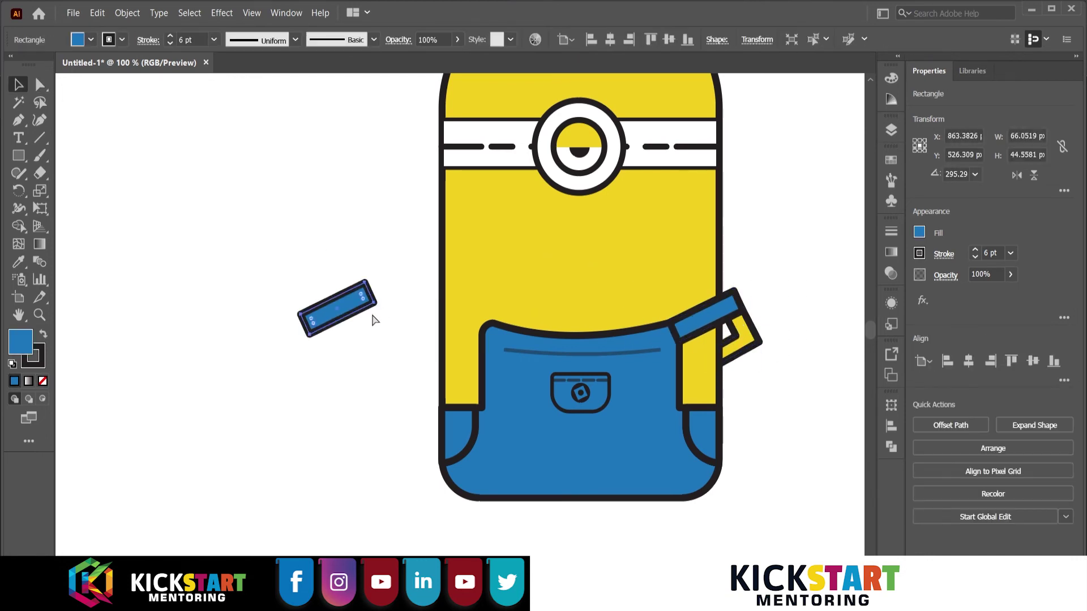
pyautogui.hotkey('ctrl', 'z')
# Duplicate the strap and buckle to the body's left and reflect the copy vertically
pyautogui.click(752, 349)
pyautogui.keyDown('shift'); pyautogui.click(686, 324); pyautogui.keyUp('shift')
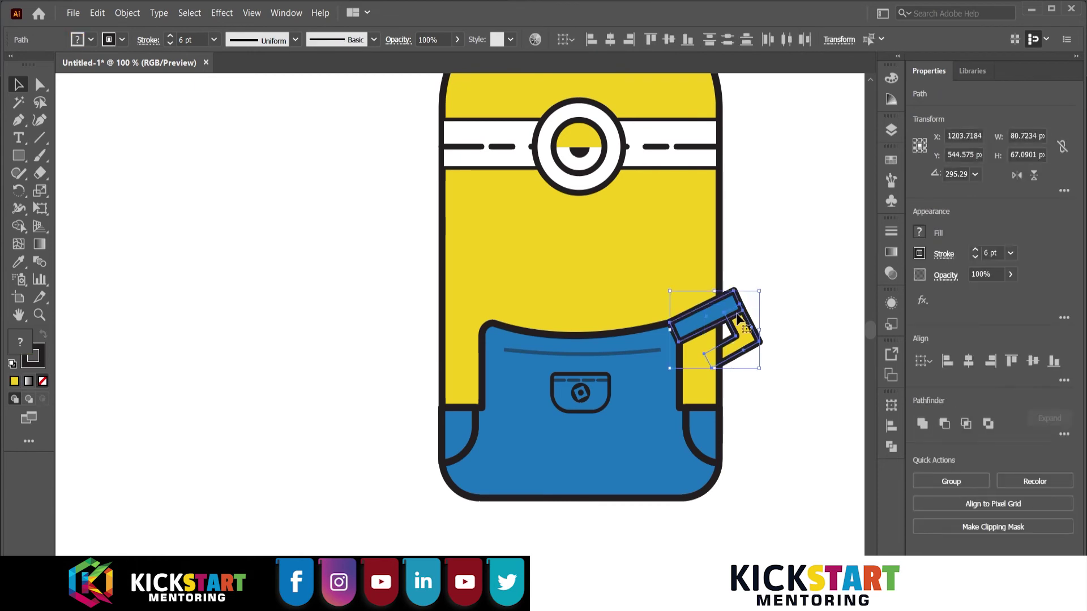
pyautogui.moveTo(686, 324)
pyautogui.mouseDown()
pyautogui.moveTo(488, 341)
pyautogui.moveTo(317, 306)
pyautogui.mouseUp()
pyautogui.rightClick(369, 295)
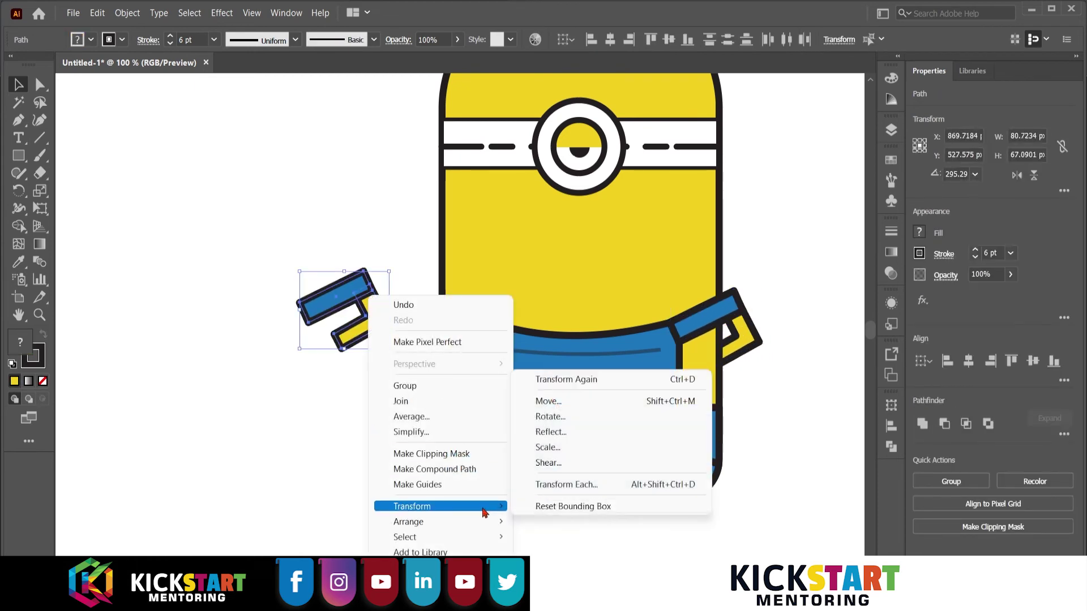
pyautogui.click(544, 434)
pyautogui.click(807, 417)
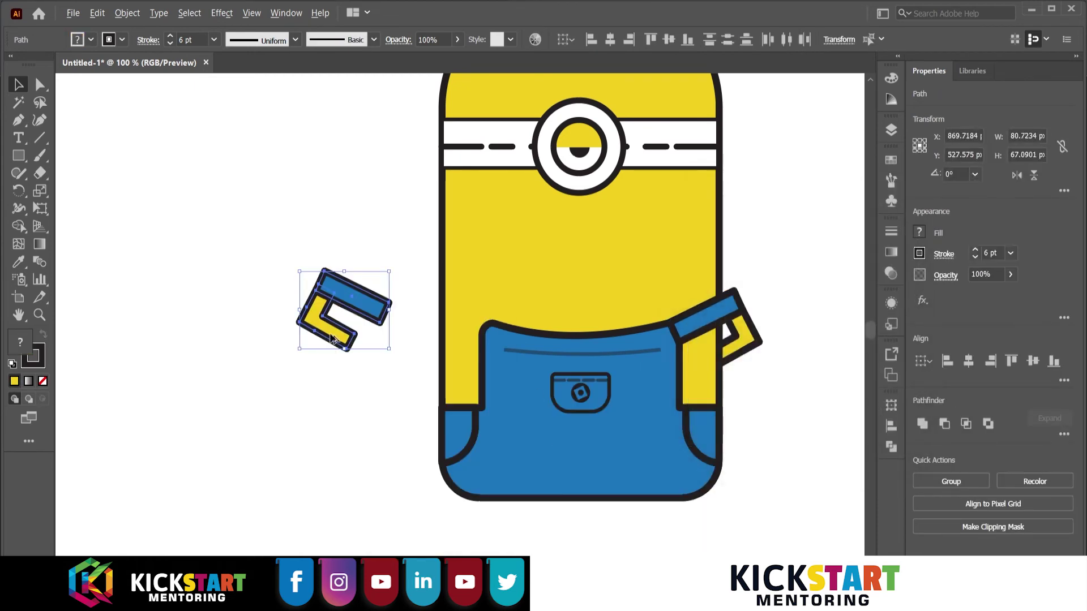
# Position the mirrored strap and buckle on the minion's left shoulder
pyautogui.scroll(2, 476, 376)
pyautogui.scroll(-1, 247, 266)
pyautogui.moveTo(224, 250); pyautogui.dragTo(381, 291)
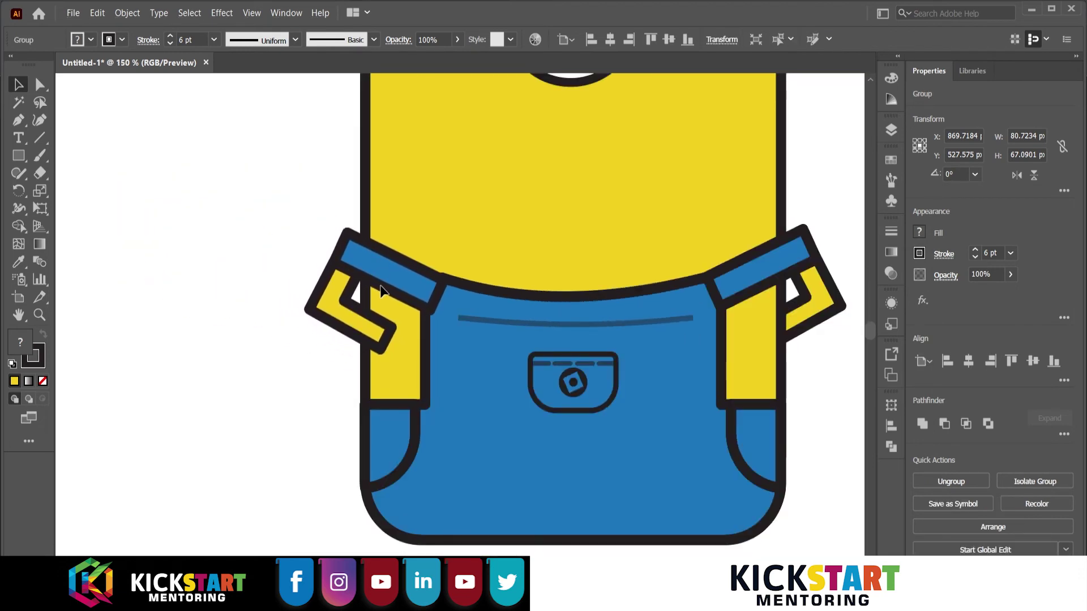
pyautogui.moveTo(381, 292); pyautogui.dragTo(381, 292)
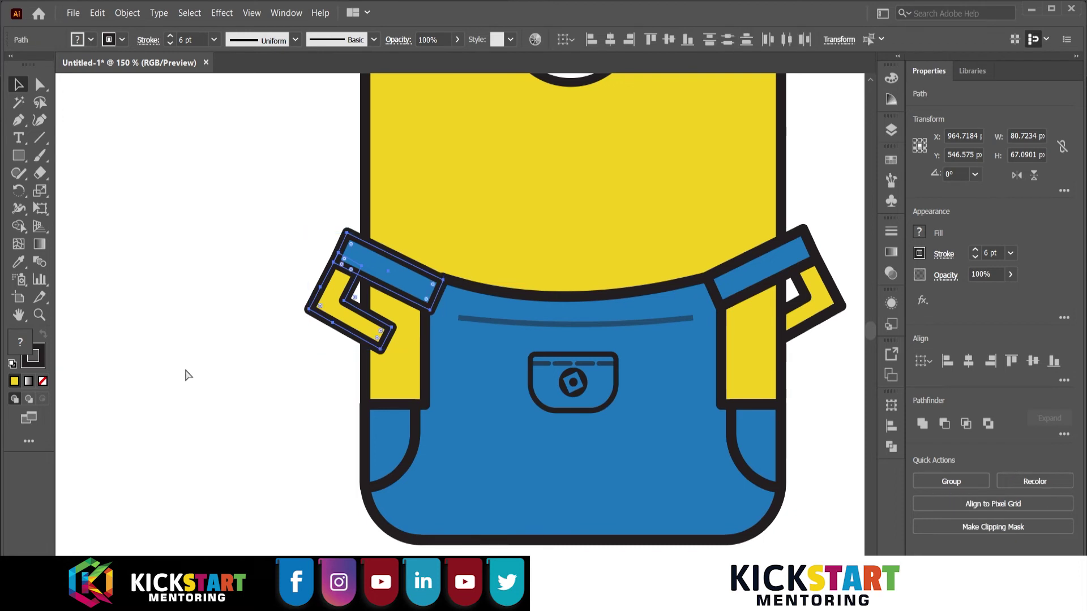
pyautogui.click(330, 317)
pyautogui.click(219, 338)
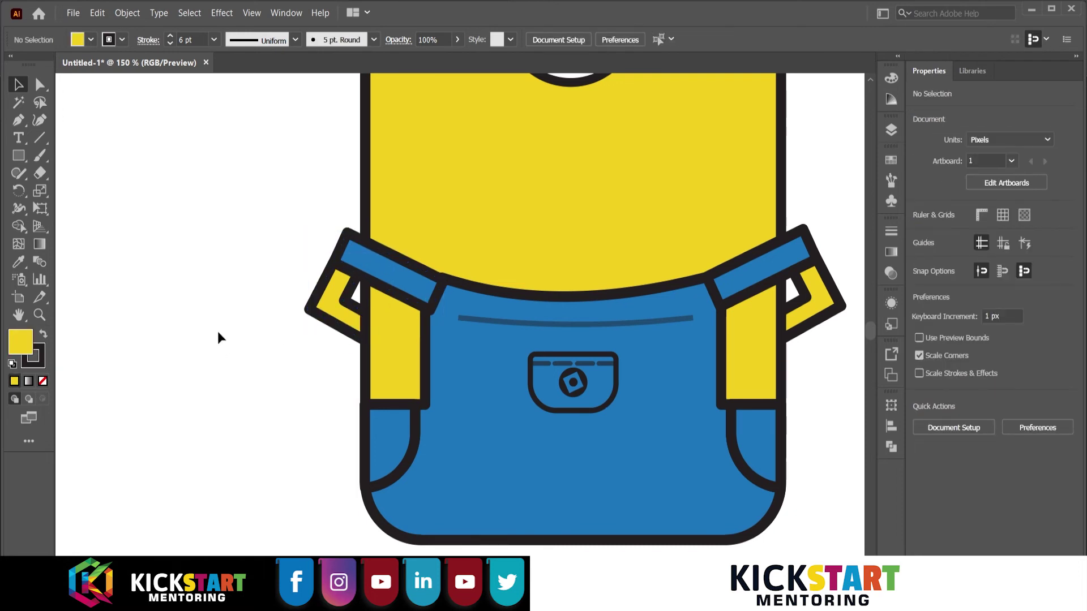
# Zoom in to inspect the left strap and the right strap end
pyautogui.hotkey('ctrl', '0')
pyautogui.hotkey('ctrl', '+')
pyautogui.hotkey('ctrl', '+')
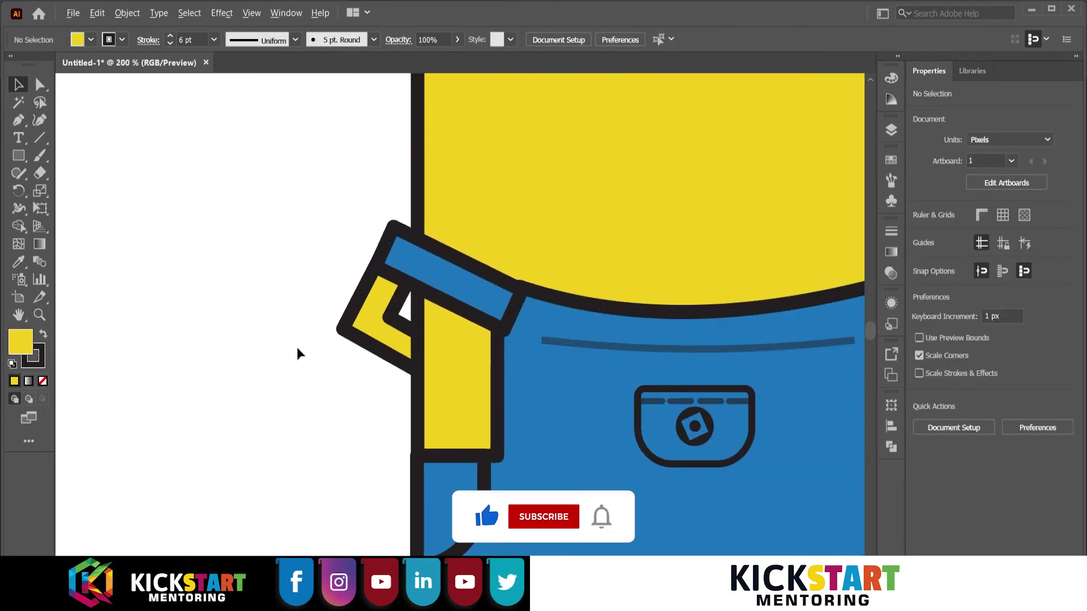
pyautogui.click(417, 255)
pyautogui.click(304, 337)
pyautogui.hotkey('ctrl', '-')
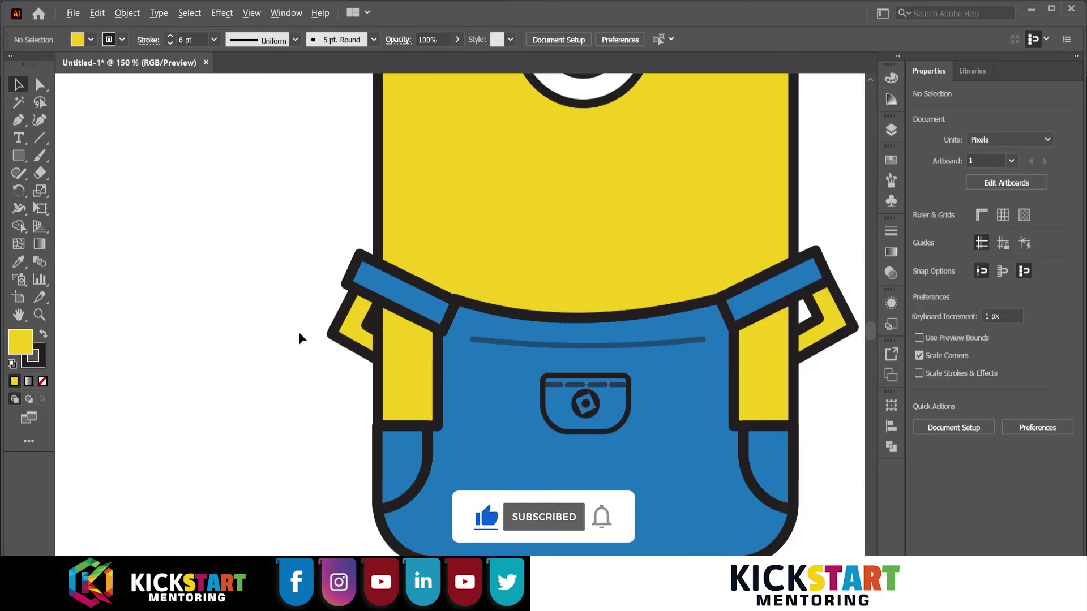
pyautogui.hscroll(3, 594, 350)
pyautogui.scroll(3, 593, 349)
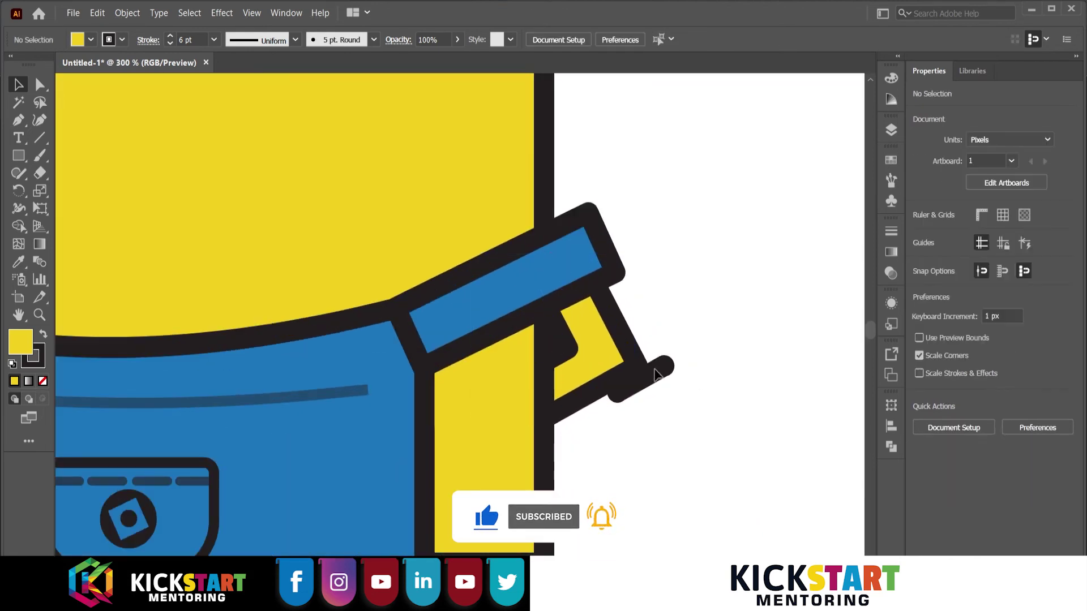
pyautogui.click(651, 376)
pyautogui.click(671, 396)
pyautogui.hotkey('ctrl', '0')
pyautogui.scroll(1, 661, 375)
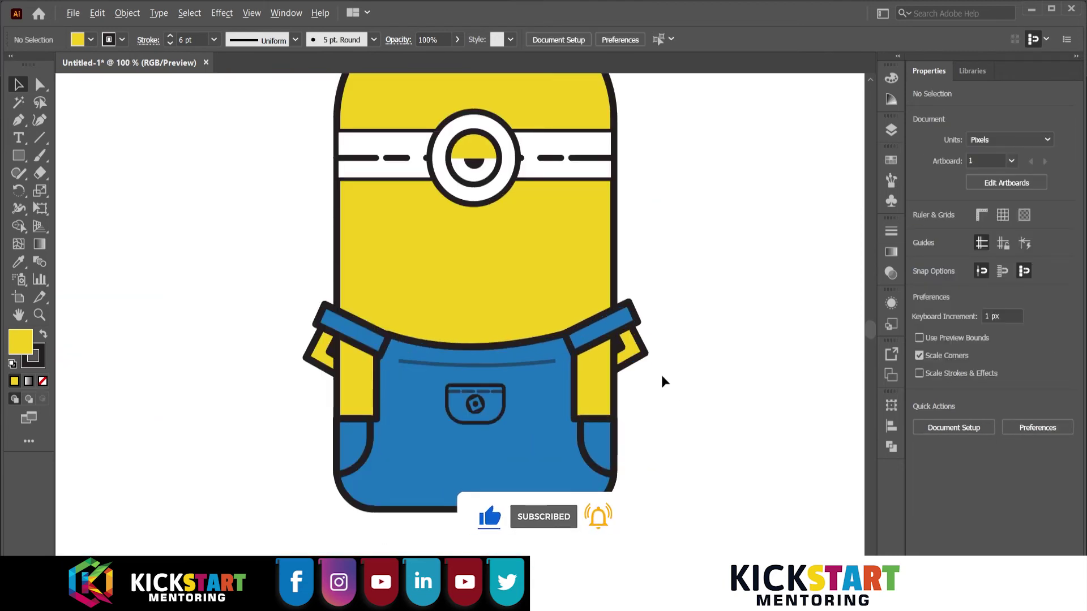
pyautogui.scroll(1, 661, 375)
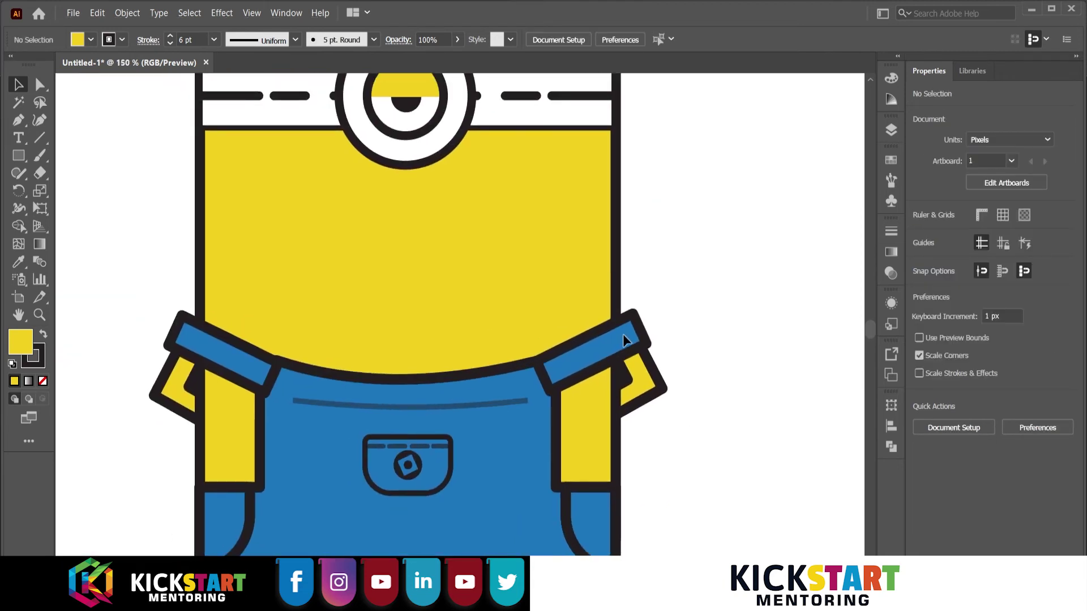
# Fill the right strap with the overalls' blue swatch
pyautogui.click(628, 339)
pyautogui.click(688, 344)
pyautogui.scroll(-1, 689, 344)
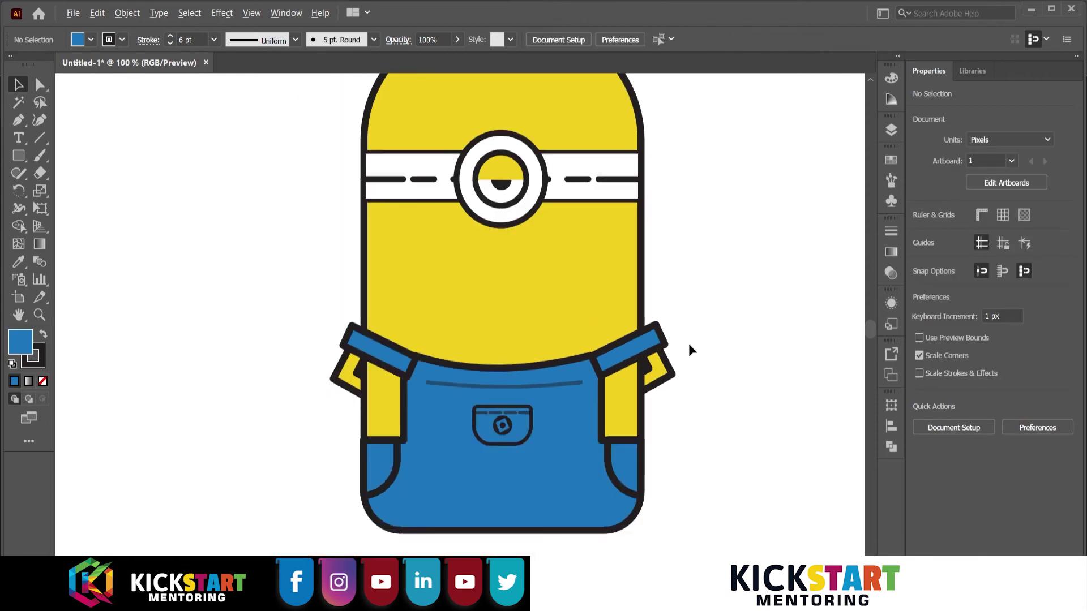
pyautogui.scroll(-1, 689, 344)
# Draw a small rectangle below the overalls and fully round its top-right corner
pyautogui.press('m')
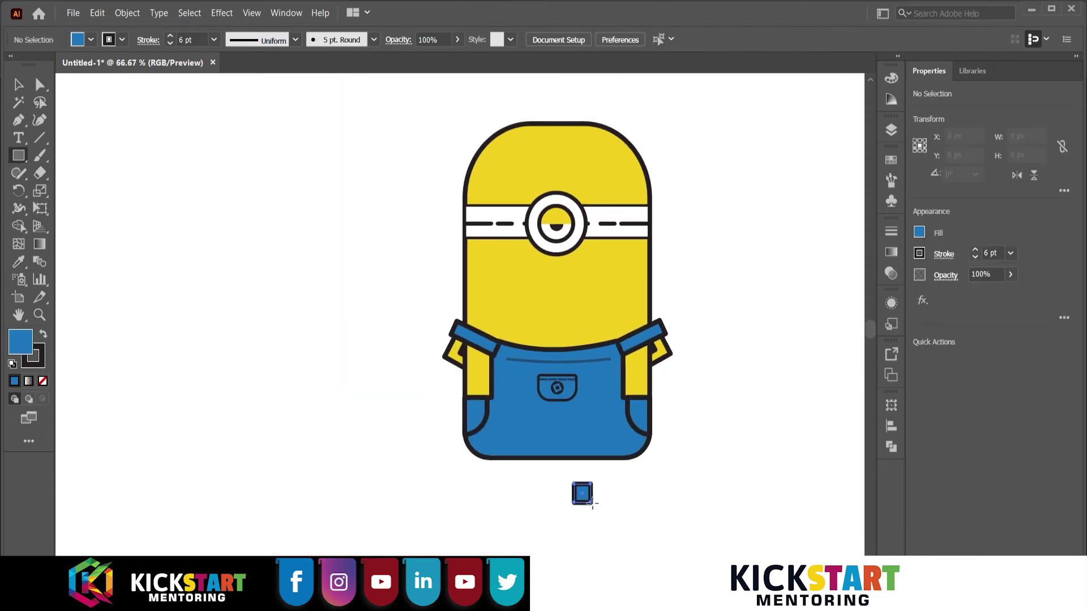
pyautogui.moveTo(623, 514); pyautogui.dragTo(622, 514)
pyautogui.press('a')
pyautogui.click(646, 486)
pyautogui.scroll(1, 657, 486)
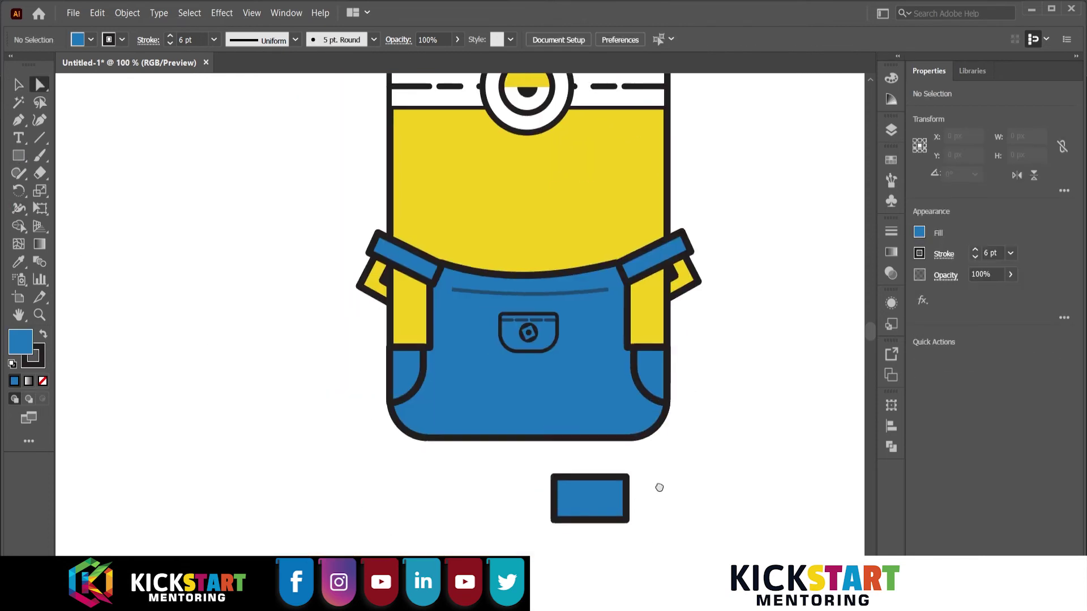
pyautogui.scroll(1, 657, 481)
pyautogui.moveTo(647, 406); pyautogui.dragTo(714, 472)
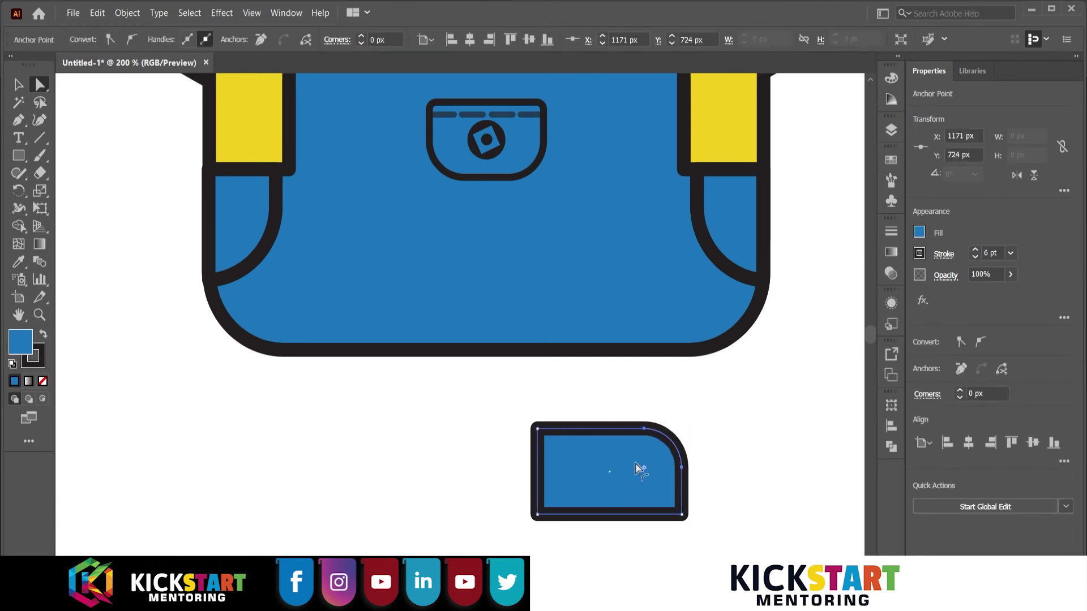
pyautogui.moveTo(635, 463); pyautogui.dragTo(551, 519)
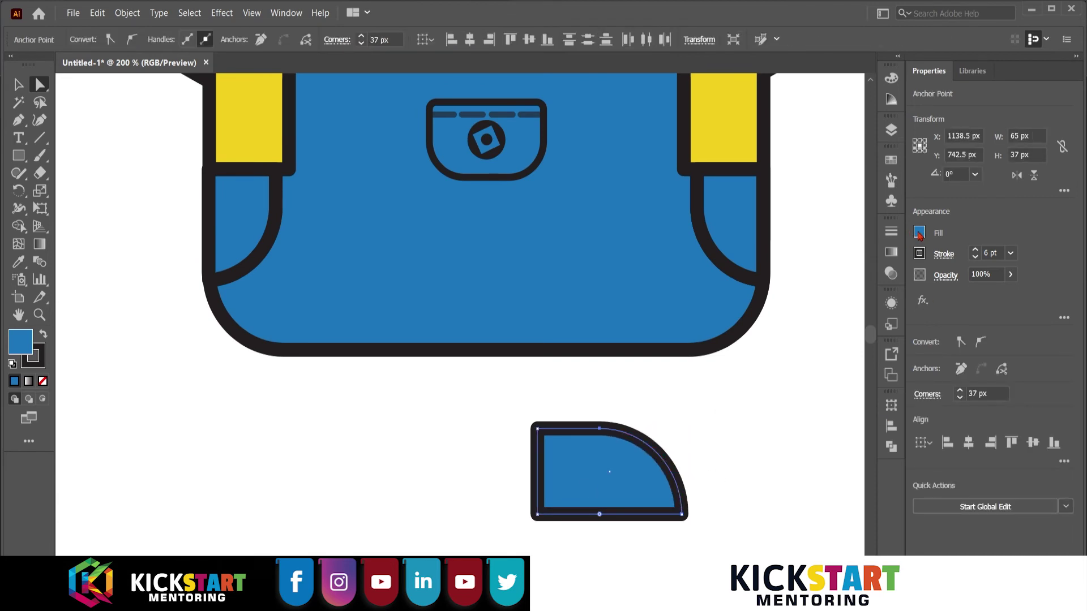
# Fill the shoe shape gray and nudge it slightly down
pyautogui.click(918, 233)
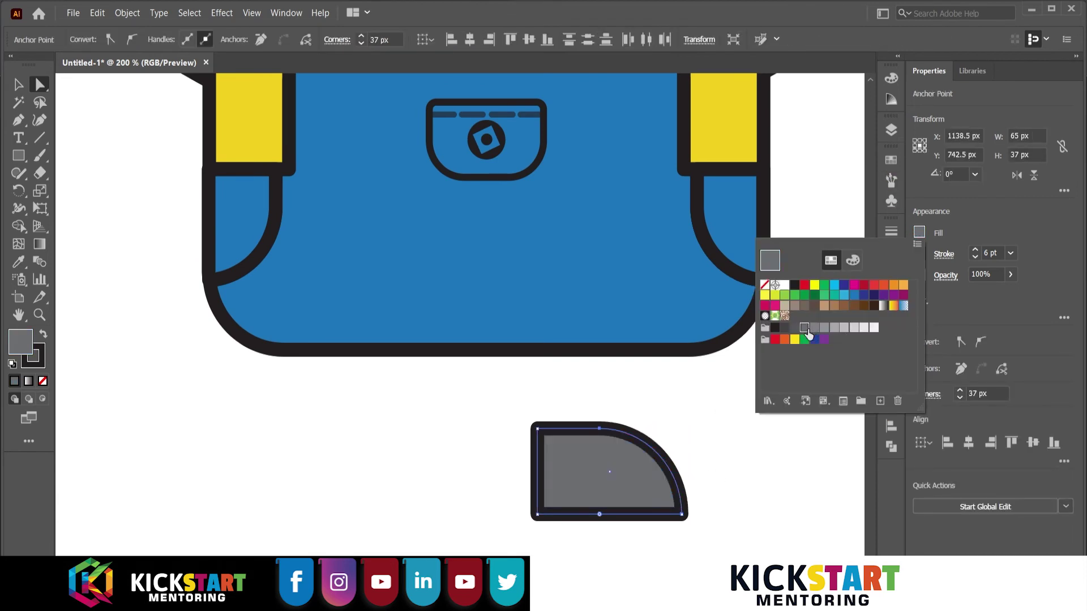
pyautogui.click(696, 461)
pyautogui.press('v')
pyautogui.hotkey('ctrl', '1')
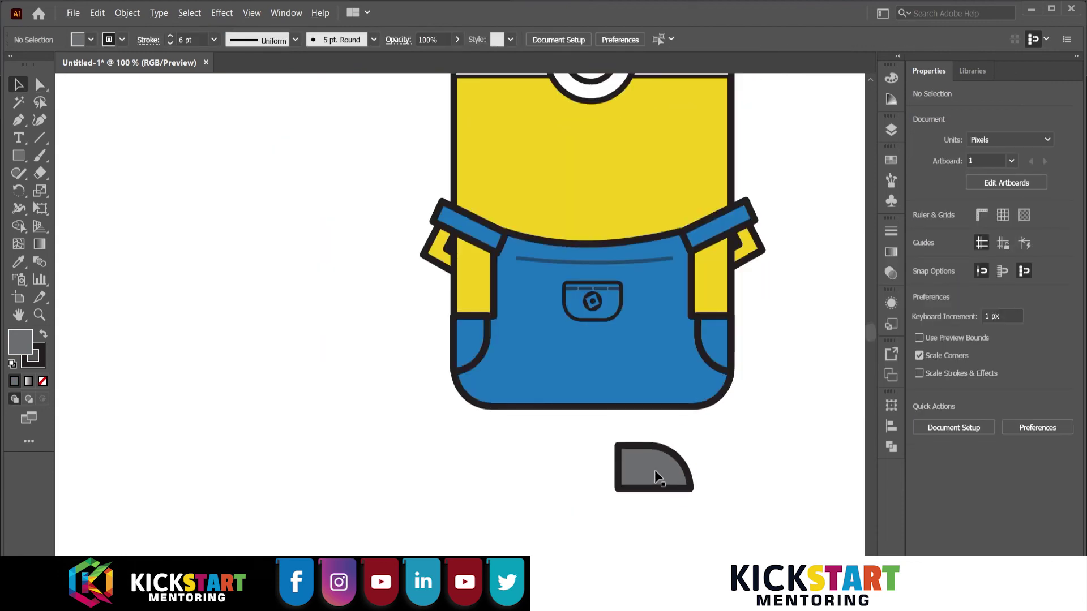
pyautogui.moveTo(670, 498); pyautogui.dragTo(670, 508)
# Draw a leg rectangle above the shoe, aligned to its left edge, and shorten it
pyautogui.click(17, 157)
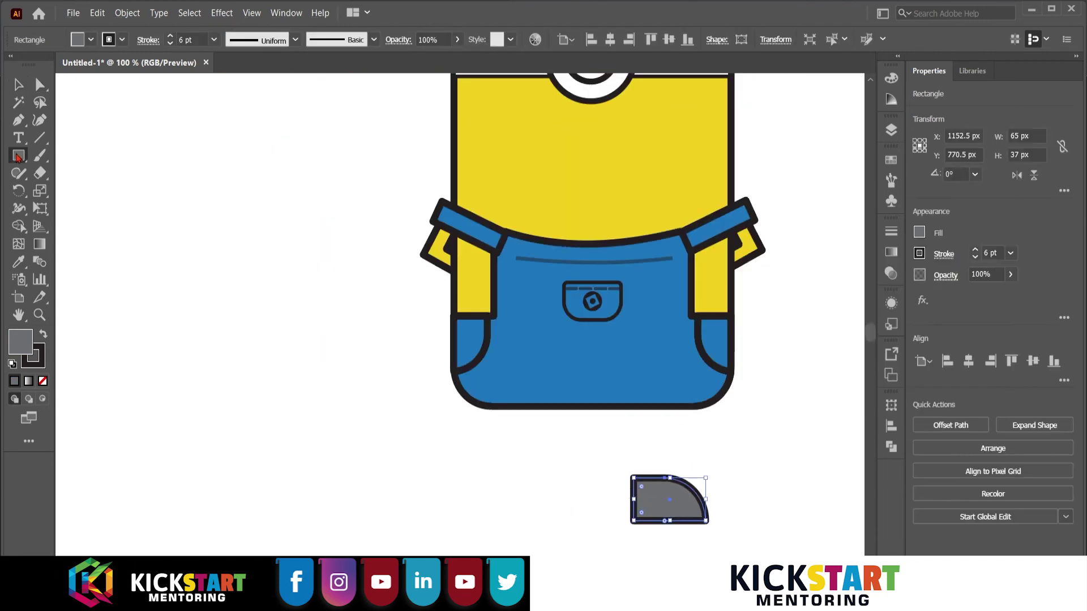
pyautogui.moveTo(636, 428); pyautogui.dragTo(671, 475)
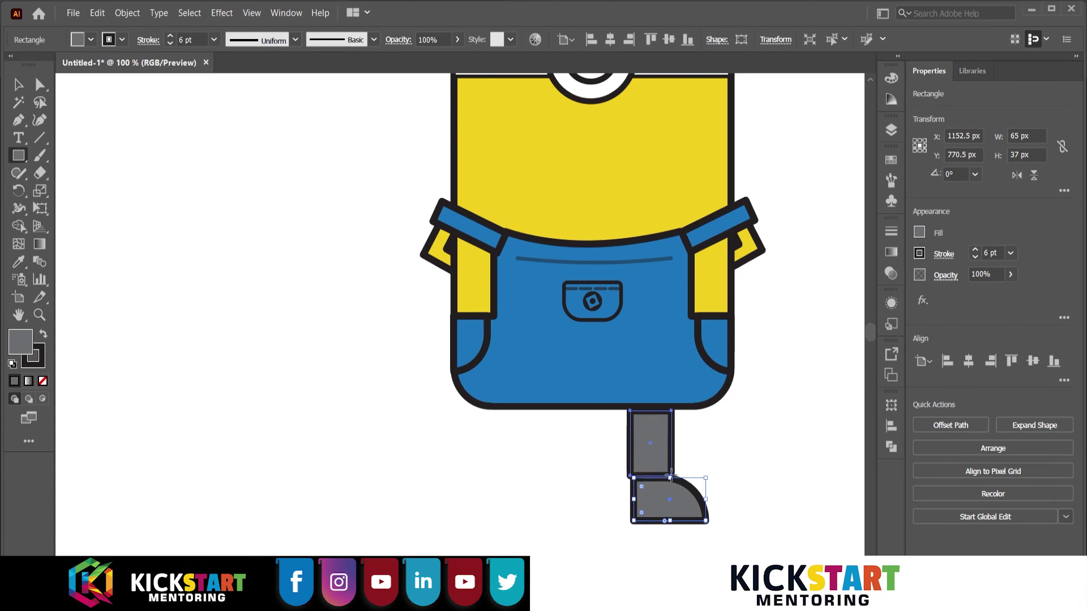
pyautogui.scroll(1, 680, 451)
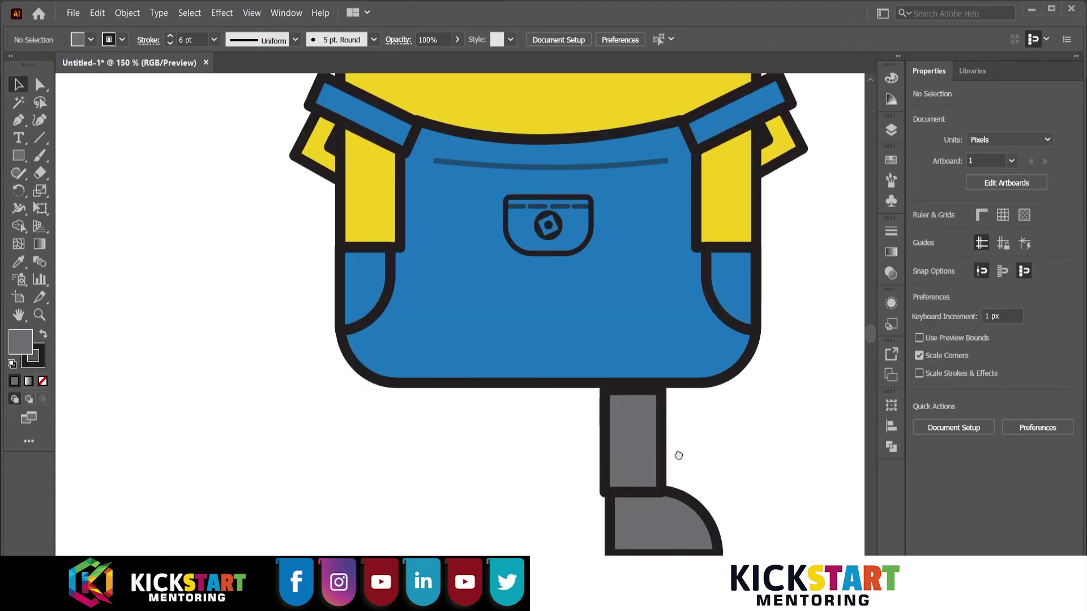
pyautogui.moveTo(640, 444); pyautogui.dragTo(643, 444)
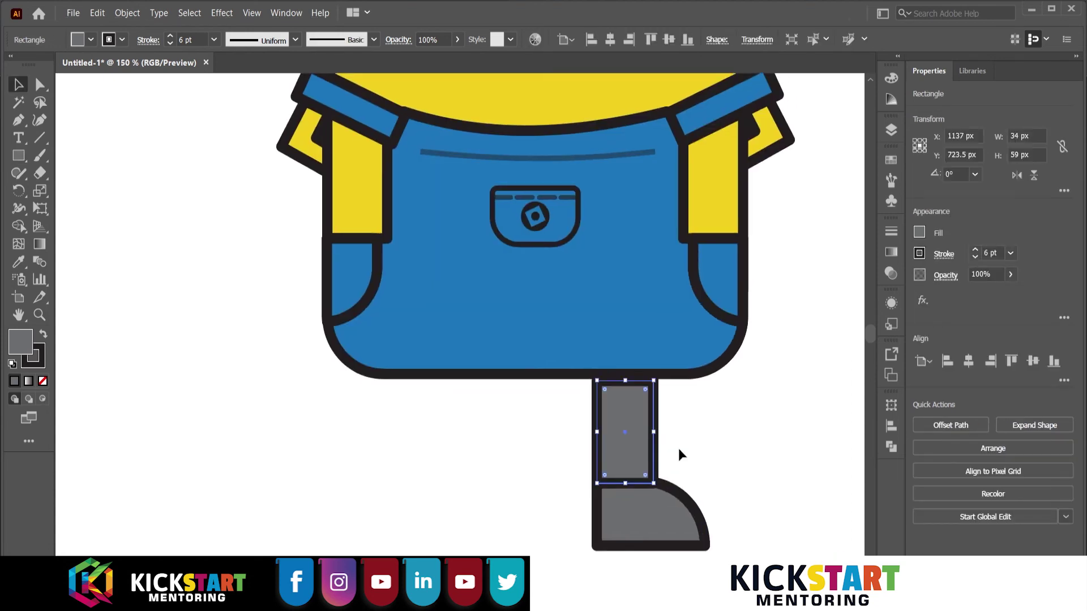
pyautogui.click(678, 449)
pyautogui.click(615, 439)
pyautogui.moveTo(625, 380); pyautogui.dragTo(625, 413)
# Eyedrop the overalls' blue onto the leg rectangle
pyautogui.press('i')
pyautogui.click(643, 274)
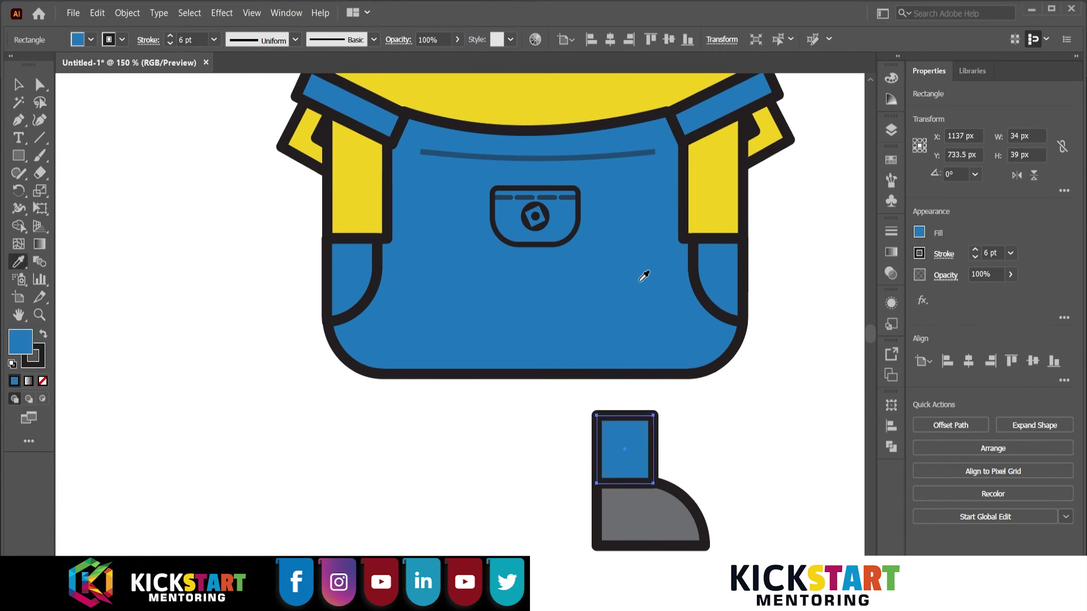
pyautogui.press('v')
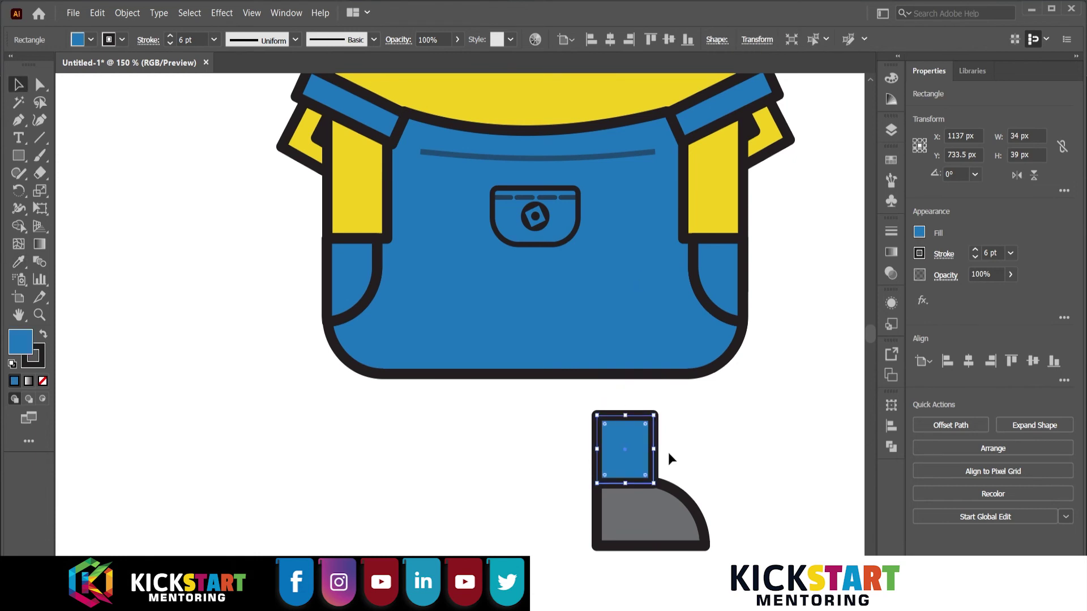
pyautogui.click(670, 455)
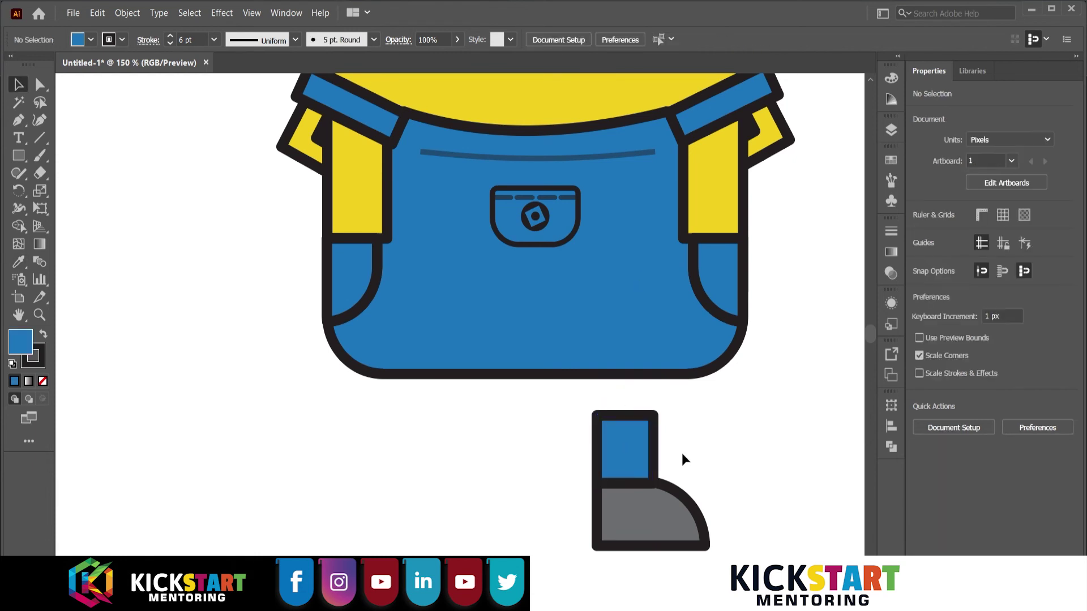
pyautogui.scroll(-1, 657, 481)
pyautogui.scroll(5, 623, 385)
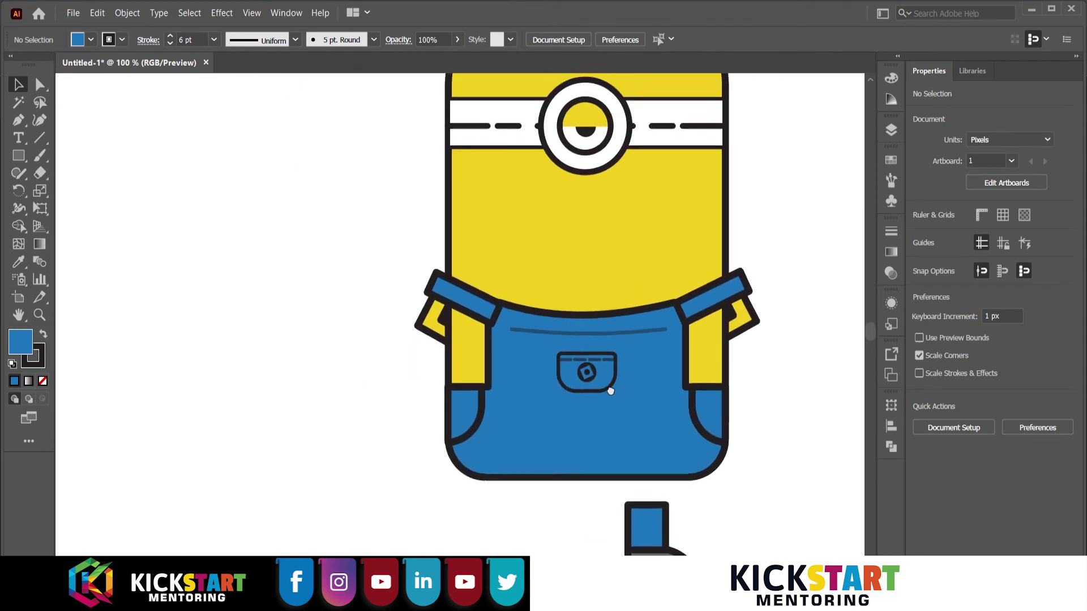
pyautogui.scroll(5, 580, 375)
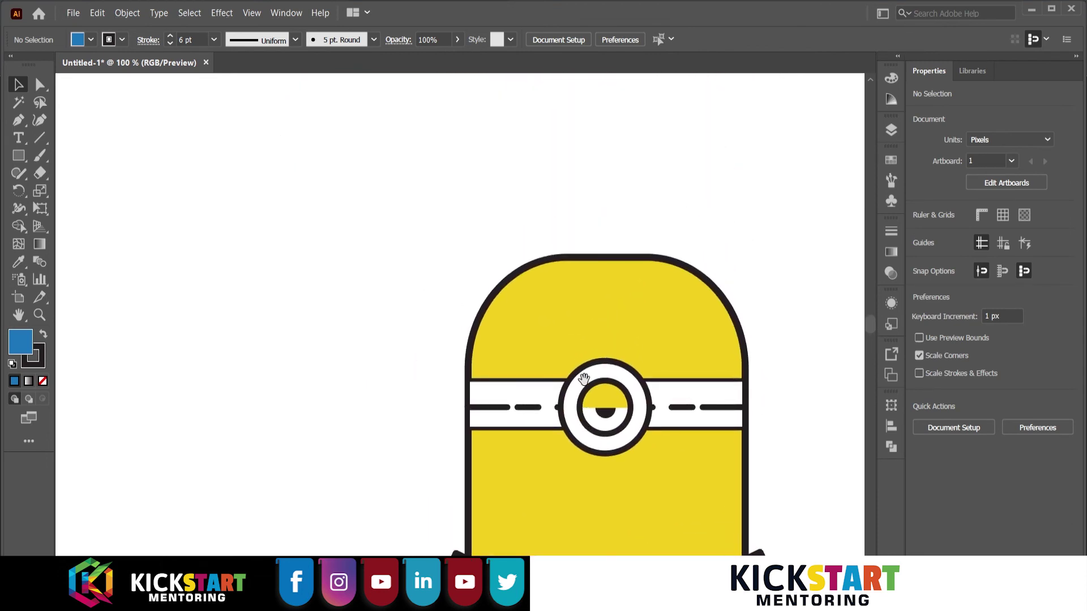
pyautogui.scroll(-3, 573, 413)
pyautogui.scroll(-3, 573, 413)
pyautogui.scroll(-3, 576, 364)
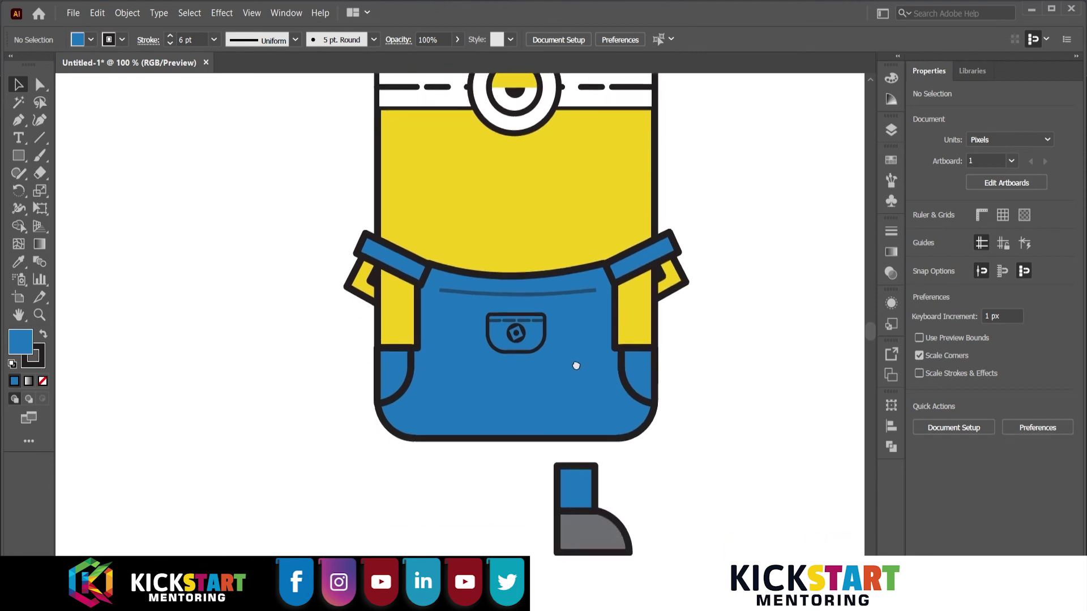
pyautogui.scroll(2, 647, 447)
# Nudge the leg's top edge down and delete its top segment to leave it open
pyautogui.press('a')
pyautogui.moveTo(456, 360); pyautogui.dragTo(575, 408)
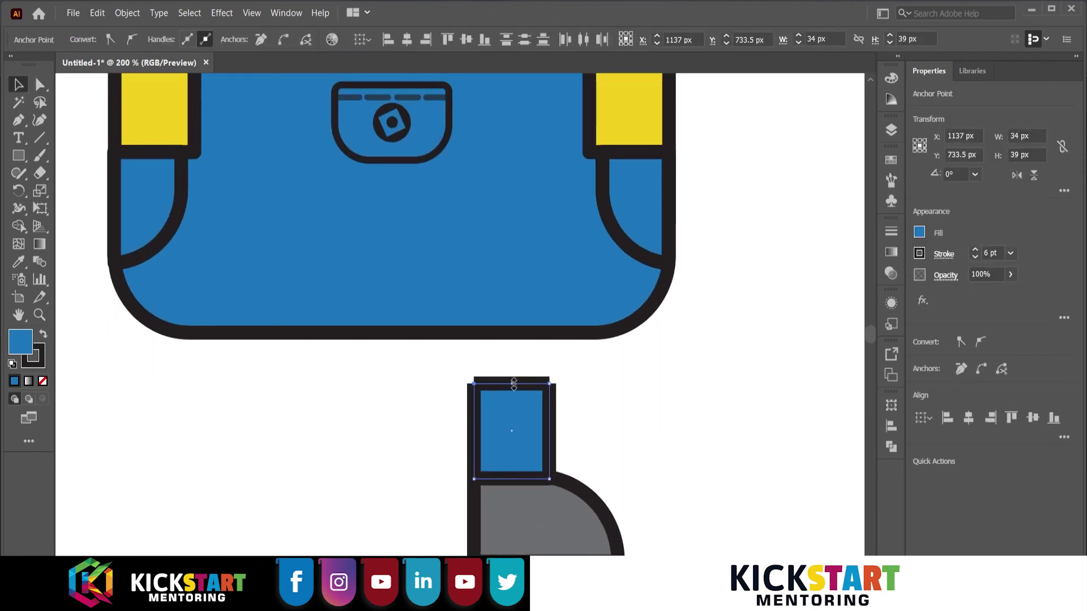
pyautogui.press('Down')
pyautogui.press('Down')
pyautogui.press('Down')
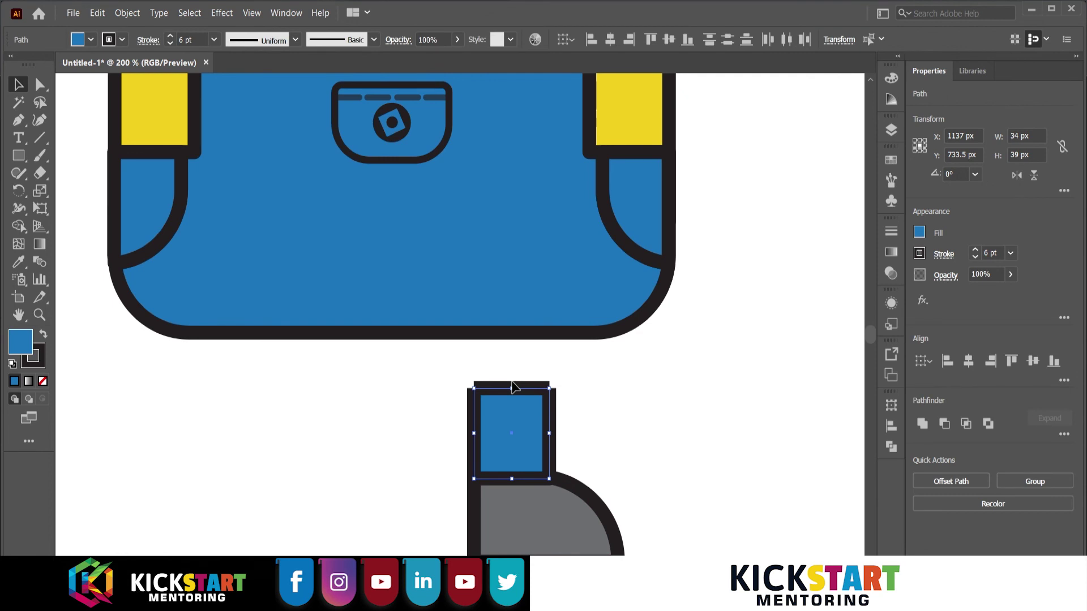
pyautogui.click(513, 387)
pyautogui.press('Delete')
pyautogui.click(568, 392)
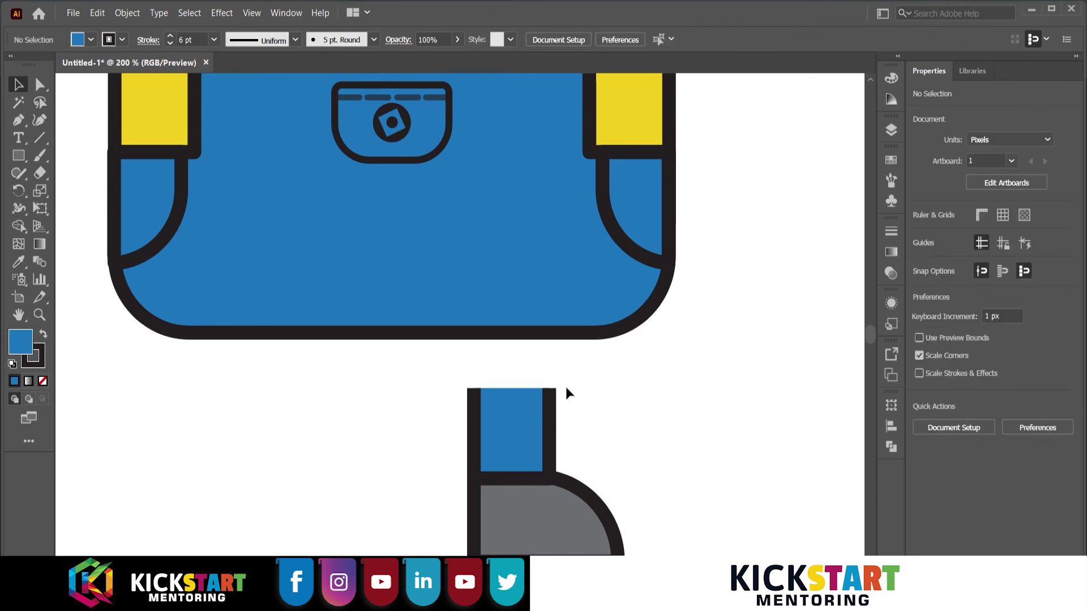
pyautogui.scroll(-1, 636, 462)
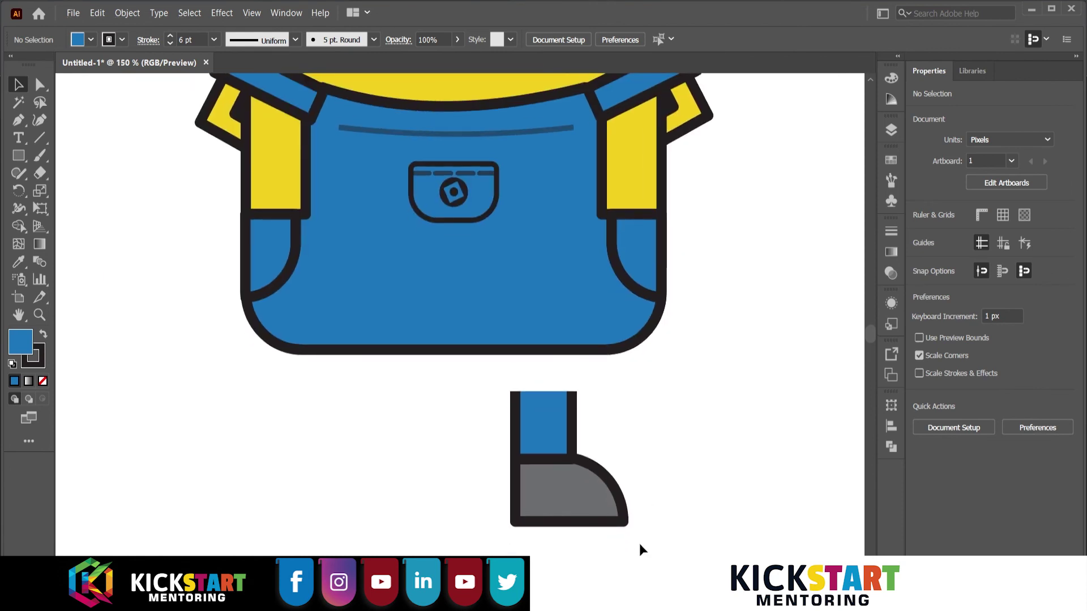
# Copy the leg and shoe to the left and reflect the copy on the vertical axis
pyautogui.moveTo(465, 383); pyautogui.dragTo(512, 432)
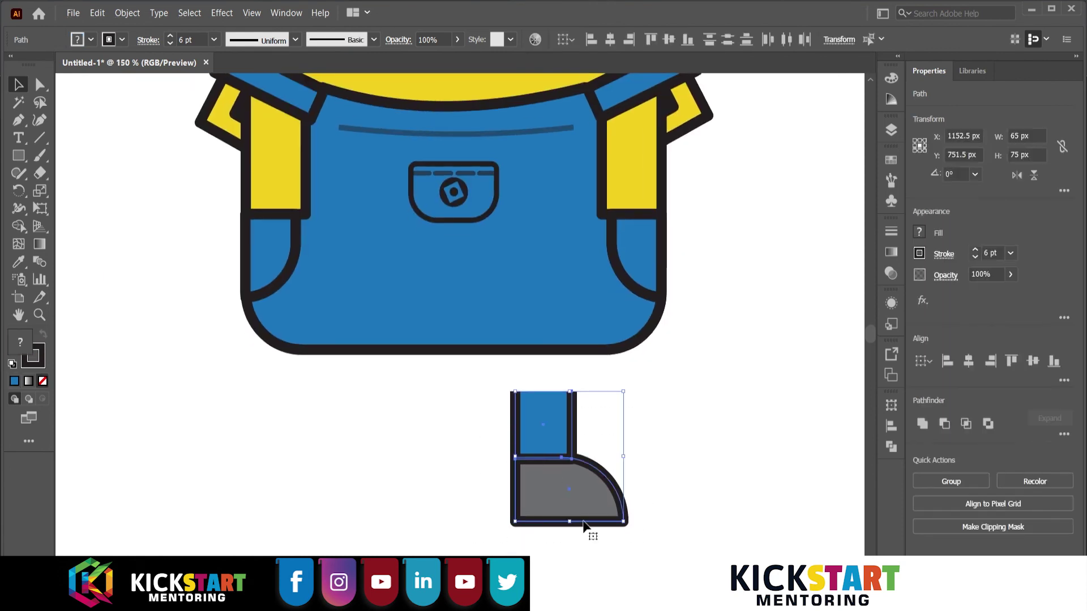
pyautogui.scroll(-1, 583, 526)
pyautogui.moveTo(593, 467); pyautogui.dragTo(486, 467)
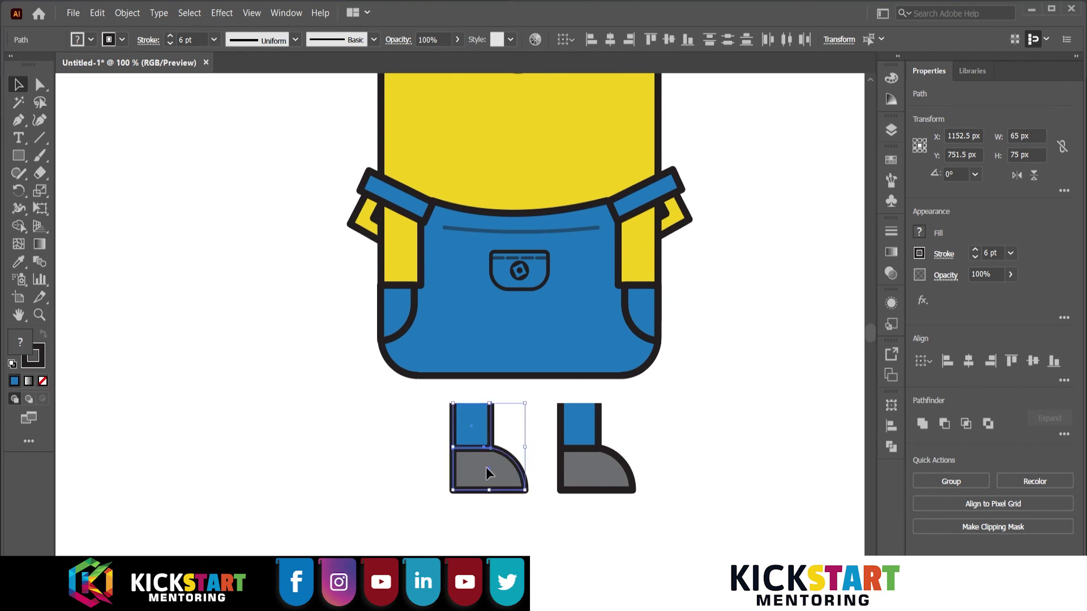
pyautogui.rightClick(486, 468)
pyautogui.click(670, 435)
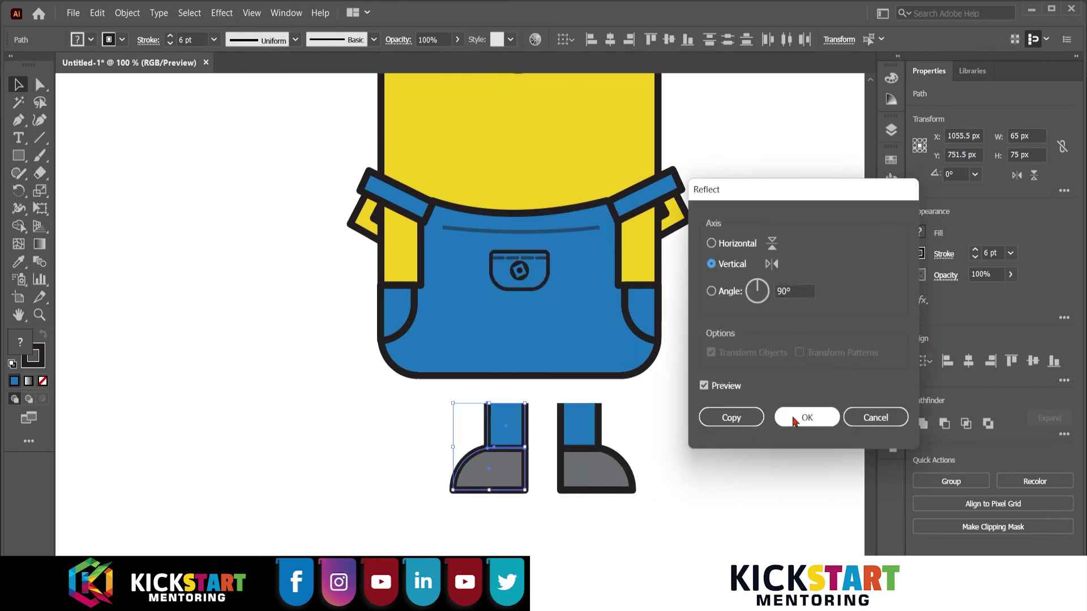
pyautogui.click(796, 419)
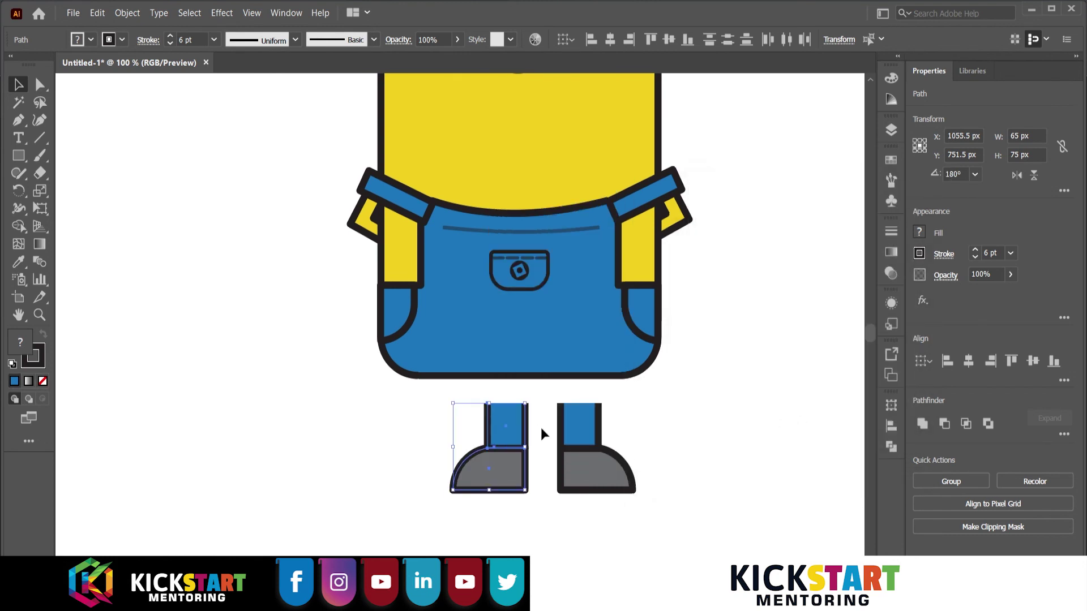
# Move the right foot closer so the two feet sit together
pyautogui.moveTo(642, 503); pyautogui.dragTo(452, 417)
pyautogui.scroll(3, 534, 477)
pyautogui.moveTo(603, 470); pyautogui.dragTo(501, 444)
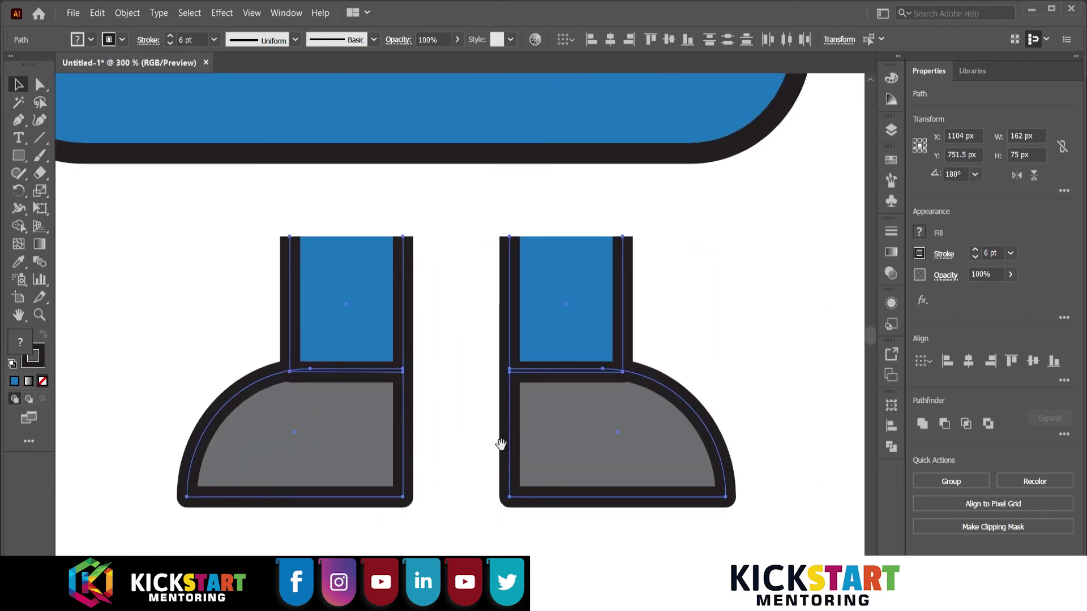
pyautogui.scroll(-1, 501, 444)
pyautogui.click(589, 388)
pyautogui.moveTo(586, 391); pyautogui.dragTo(537, 395)
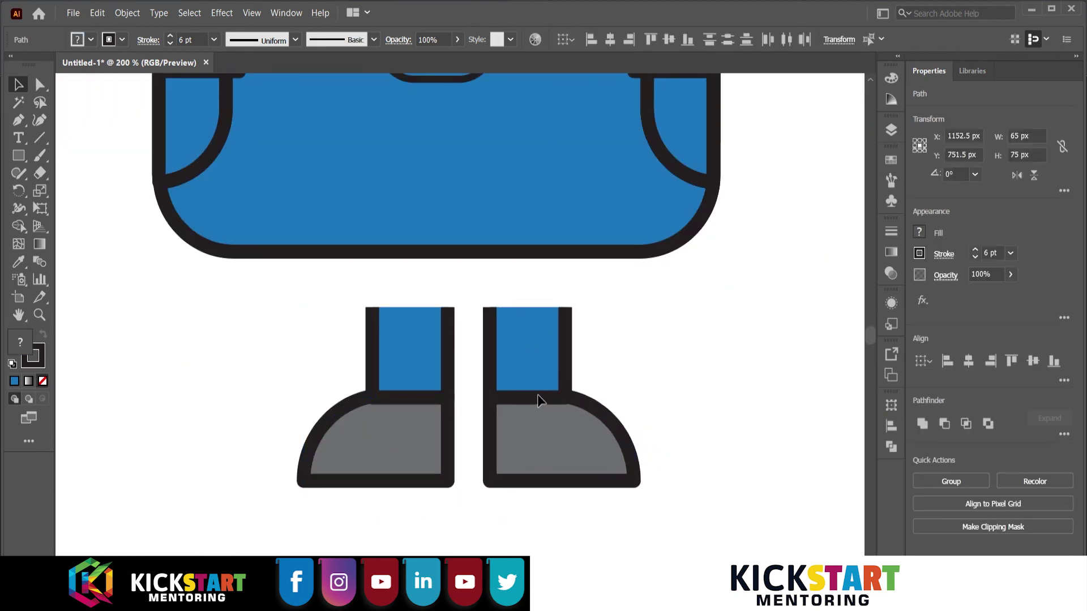
# Join the top end points of both legs into one path
pyautogui.click(410, 297)
pyautogui.press('a')
pyautogui.click(444, 322)
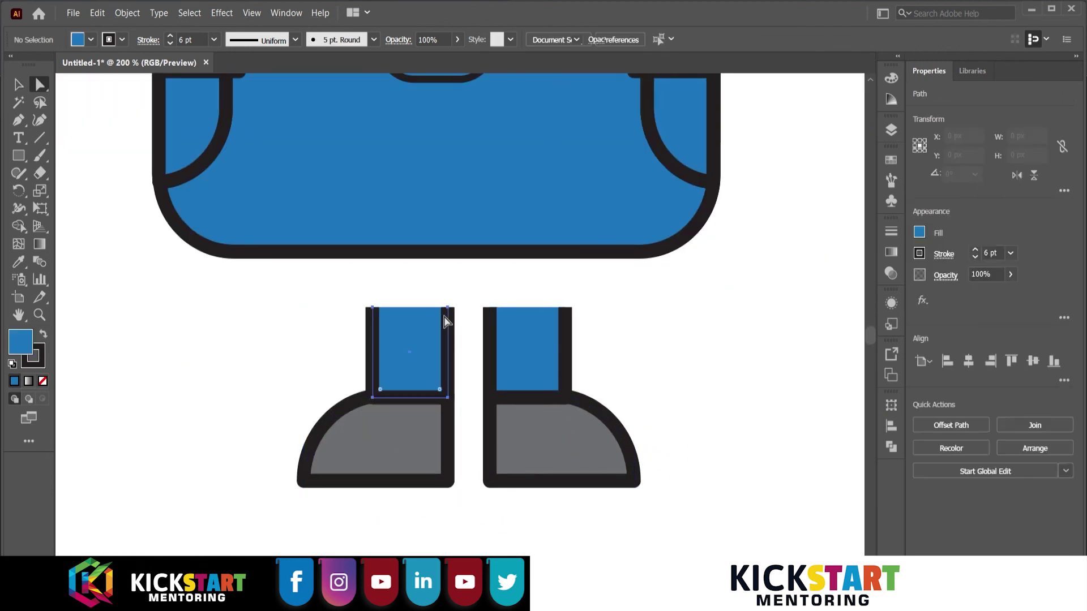
pyautogui.moveTo(436, 299); pyautogui.dragTo(488, 318)
pyautogui.click(284, 41)
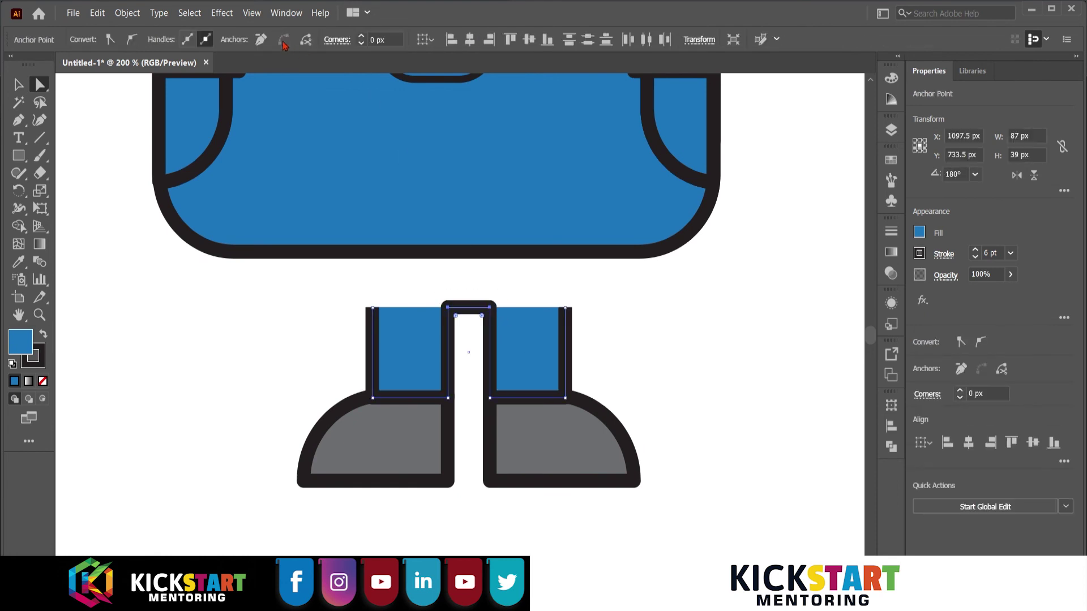
pyautogui.click(670, 498)
pyautogui.press('v')
# Lower the legs' top anchors to shorten them and round the arch between them
pyautogui.scroll(-1, 670, 498)
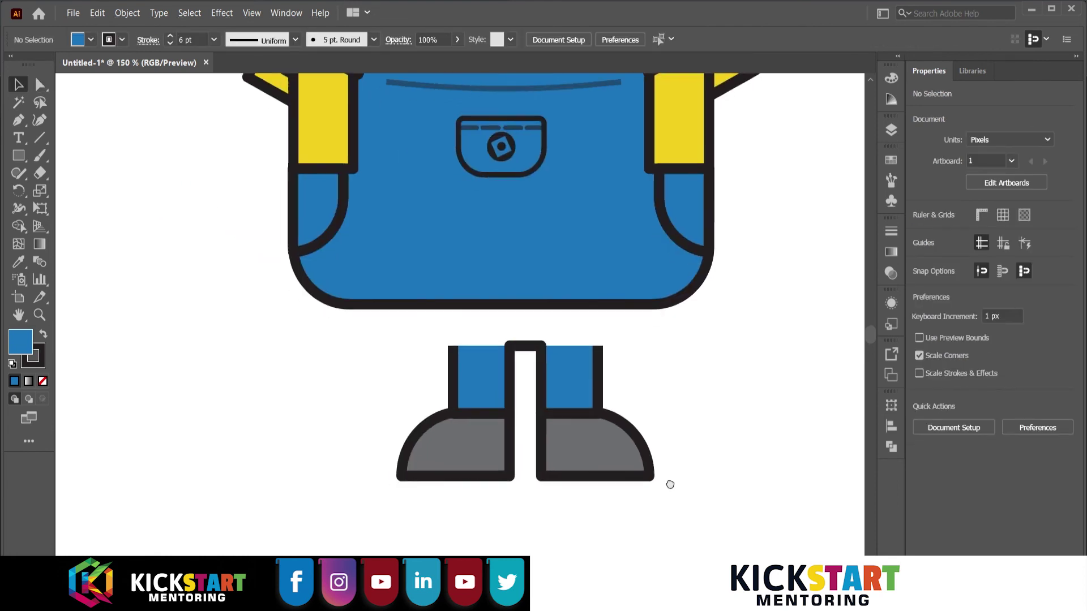
pyautogui.scroll(1, 497, 336)
pyautogui.press('a')
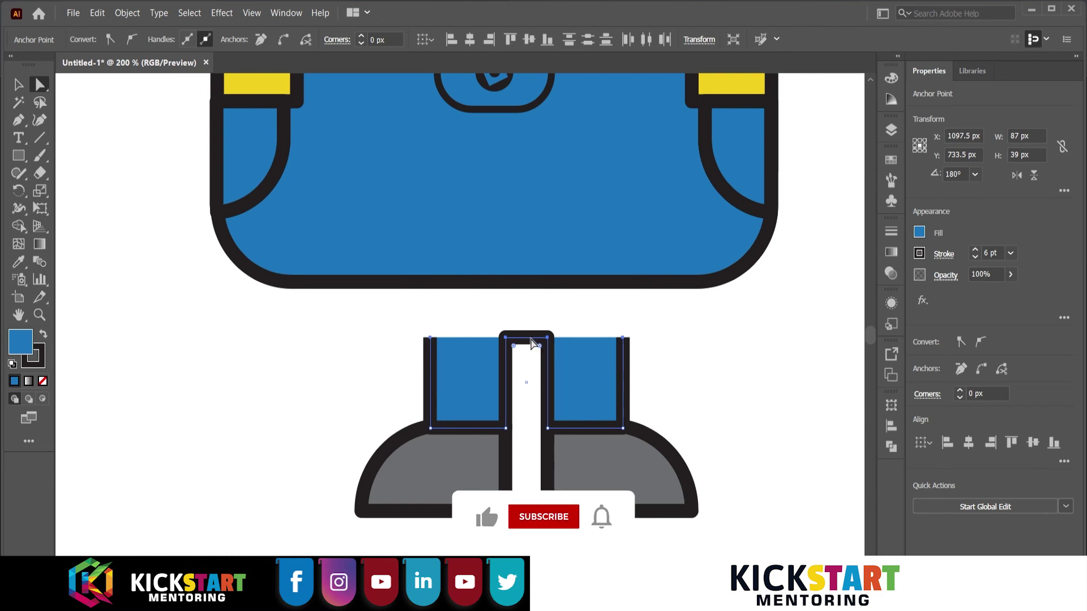
pyautogui.click(531, 351)
pyautogui.moveTo(411, 325); pyautogui.dragTo(662, 361)
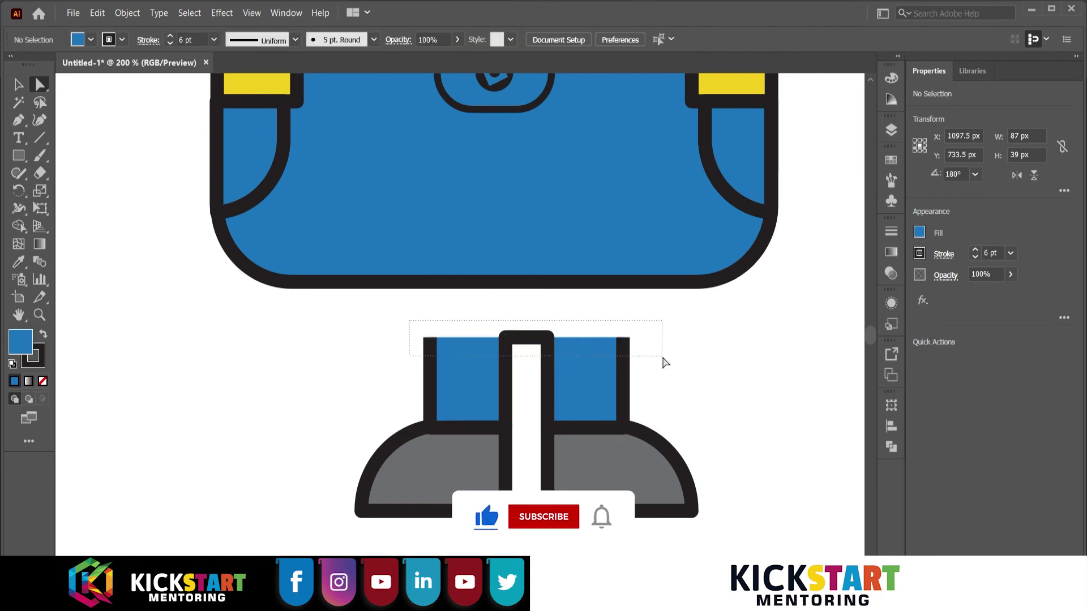
pyautogui.moveTo(527, 341); pyautogui.dragTo(526, 345)
pyautogui.hotkey('ctrl', 'z')
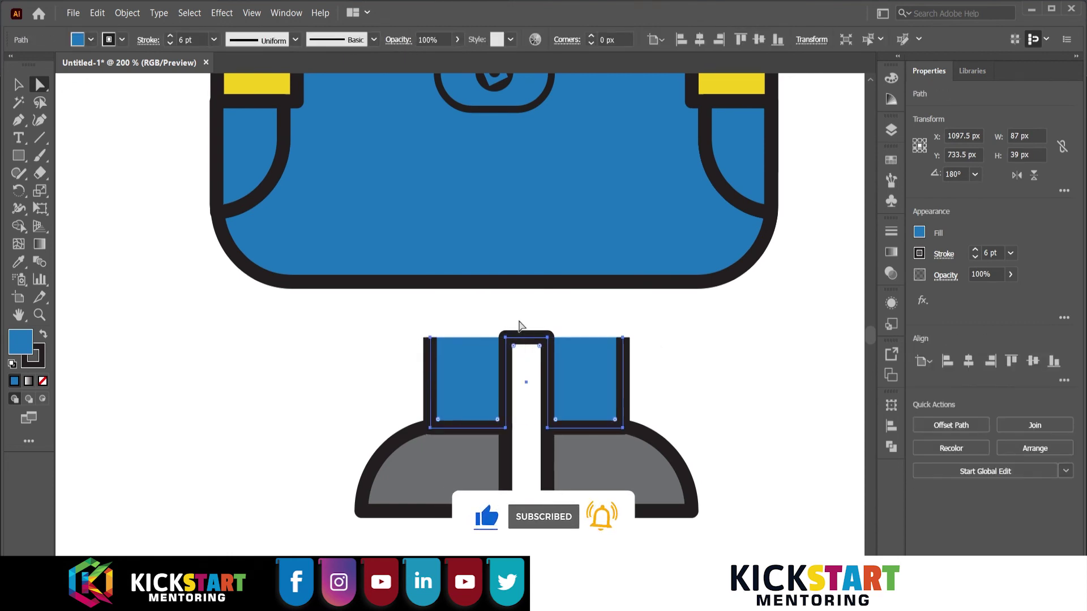
pyautogui.click(417, 333)
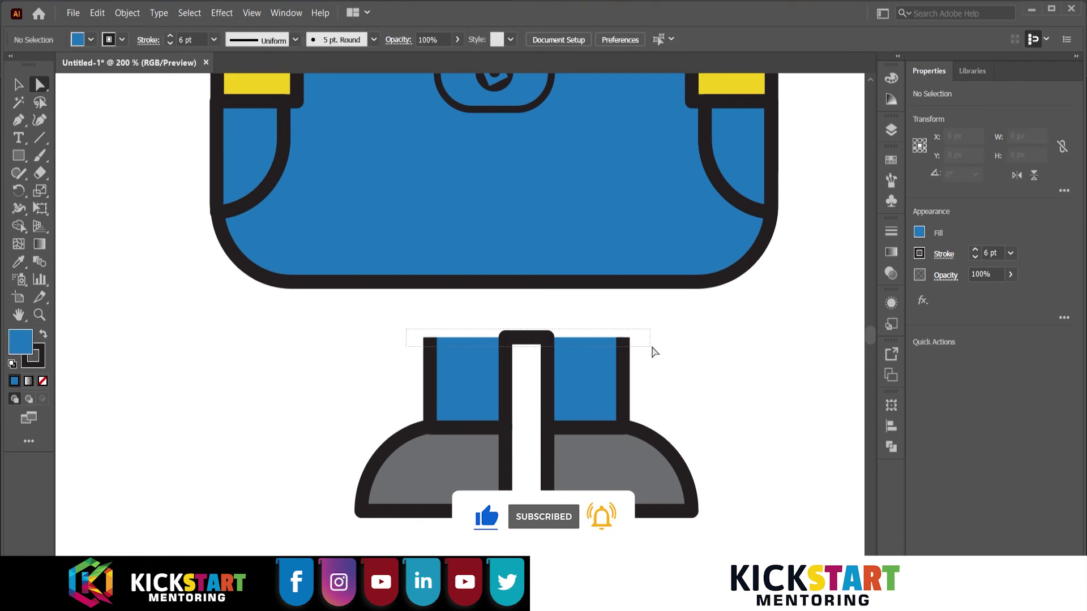
pyautogui.moveTo(406, 329); pyautogui.dragTo(654, 352)
pyautogui.moveTo(521, 341); pyautogui.dragTo(520, 373)
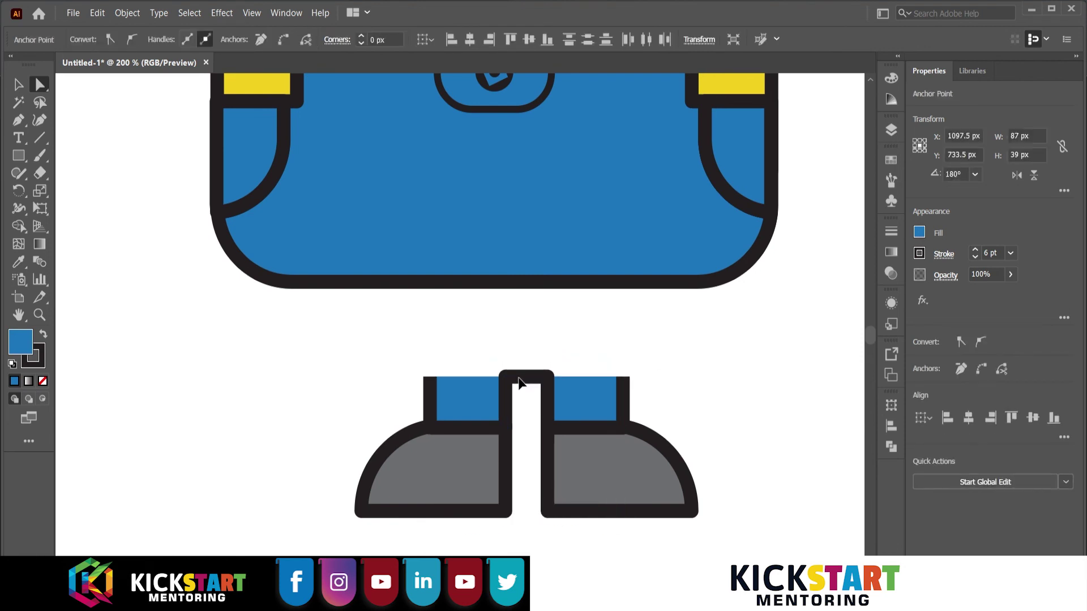
pyautogui.moveTo(520, 383); pyautogui.dragTo(515, 368)
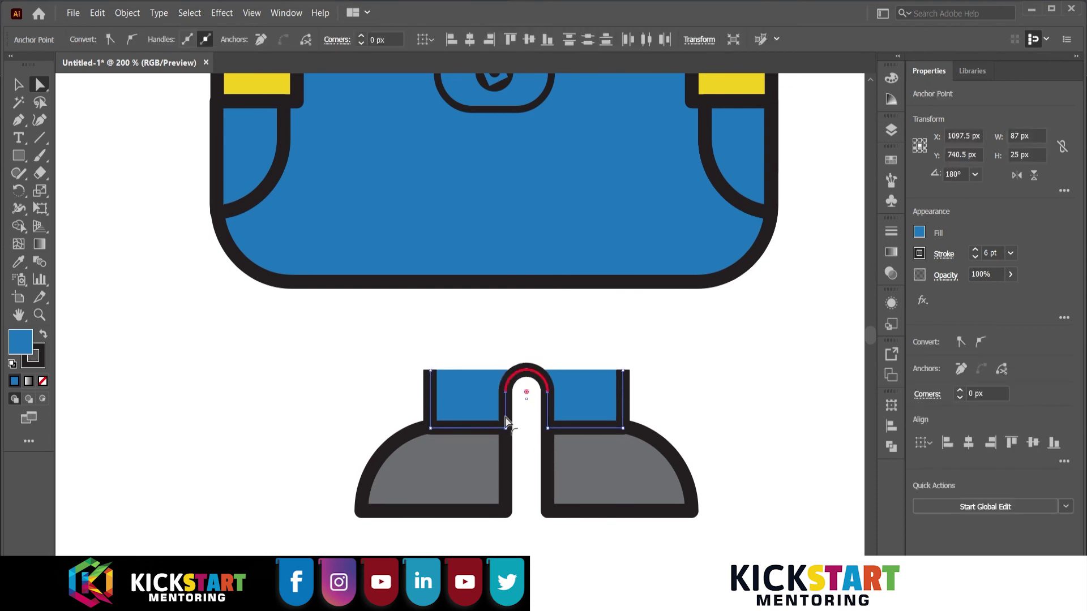
pyautogui.click(504, 334)
pyautogui.scroll(-1, 505, 342)
# Drag the legs-and-shoes shape up beneath the blue overalls
pyautogui.press('v')
pyautogui.click(548, 428)
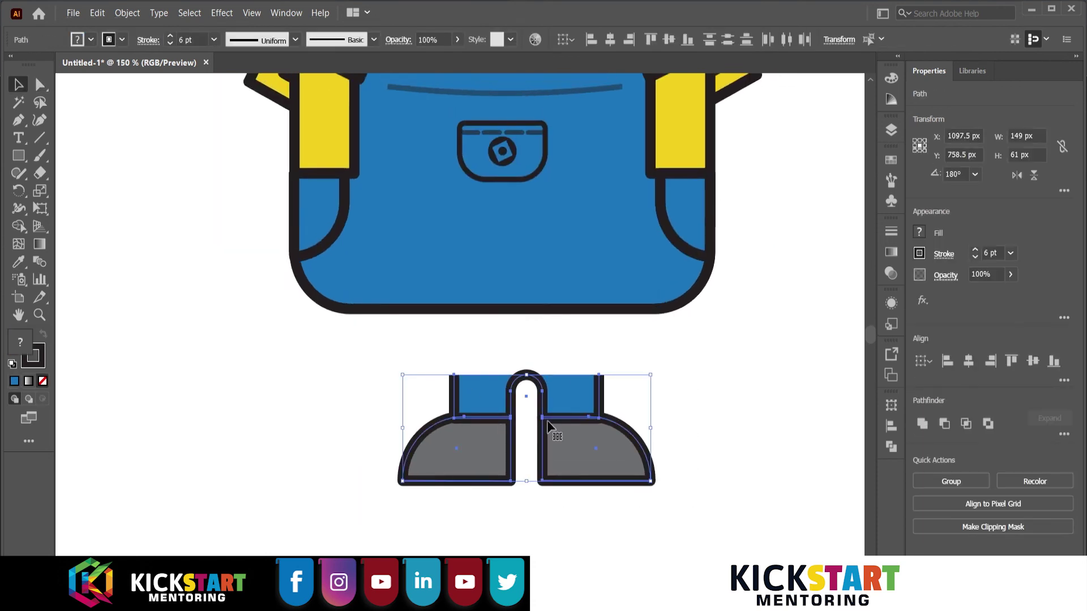
pyautogui.moveTo(552, 430); pyautogui.dragTo(537, 409)
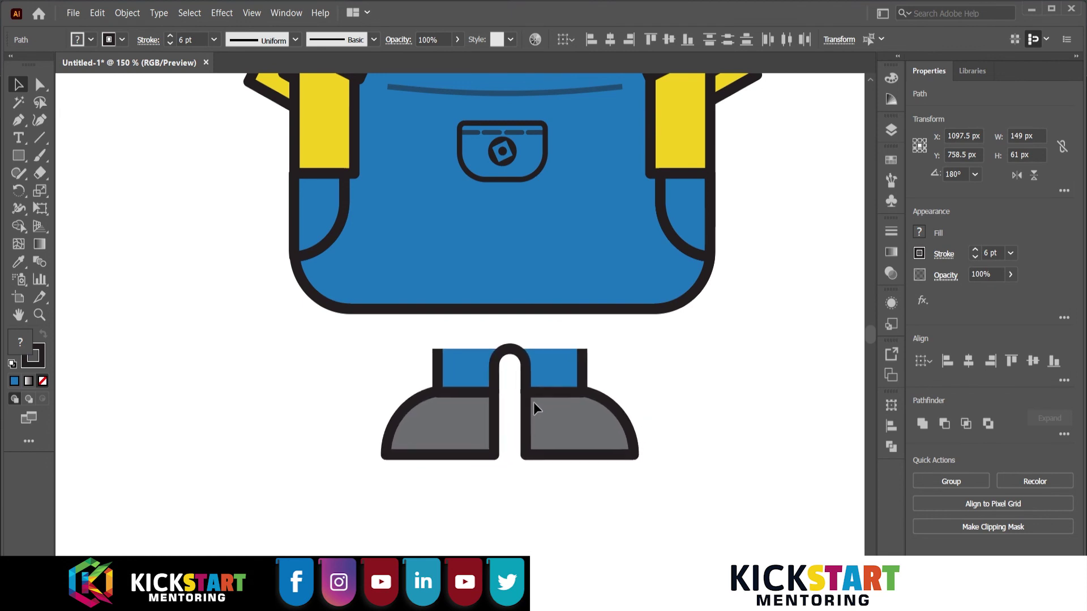
pyautogui.moveTo(531, 401); pyautogui.dragTo(534, 351)
pyautogui.scroll(3, 645, 361)
pyautogui.scroll(2, 784, 318)
pyautogui.scroll(-5, 784, 319)
pyautogui.click(660, 330)
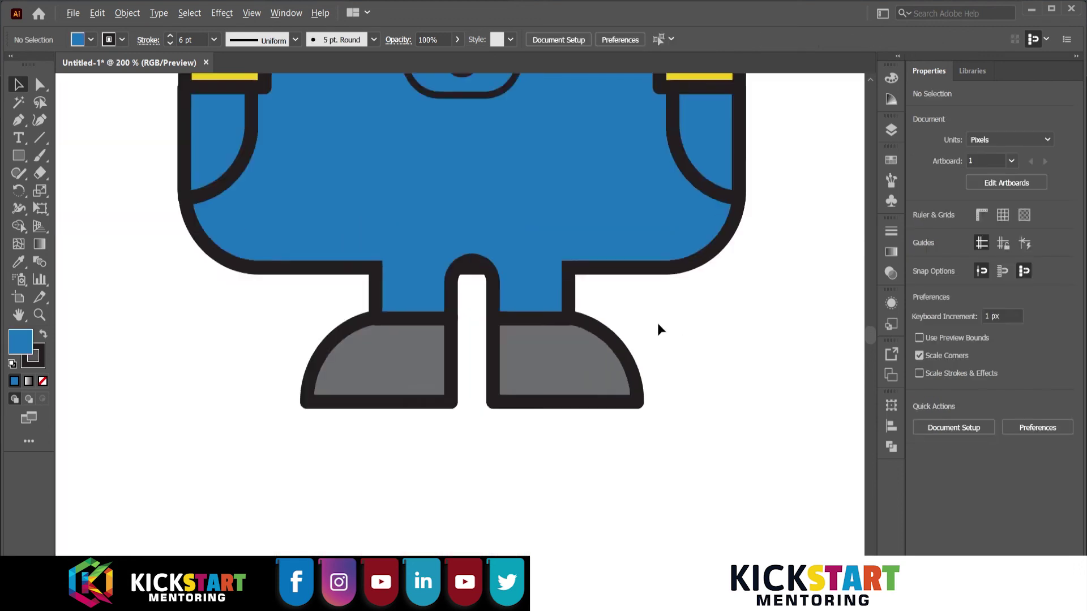
pyautogui.scroll(-4, 659, 330)
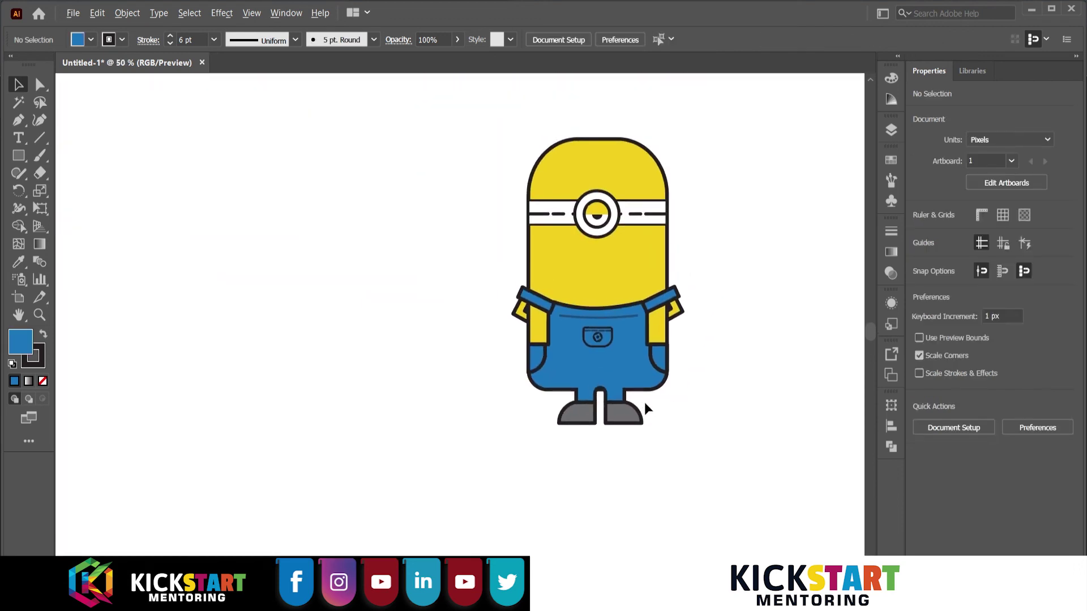
pyautogui.scroll(1, 646, 408)
# Nudge the legs and shoes two steps left to center them
pyautogui.moveTo(602, 461); pyautogui.dragTo(512, 413)
pyautogui.scroll(2, 591, 433)
pyautogui.press('Left')
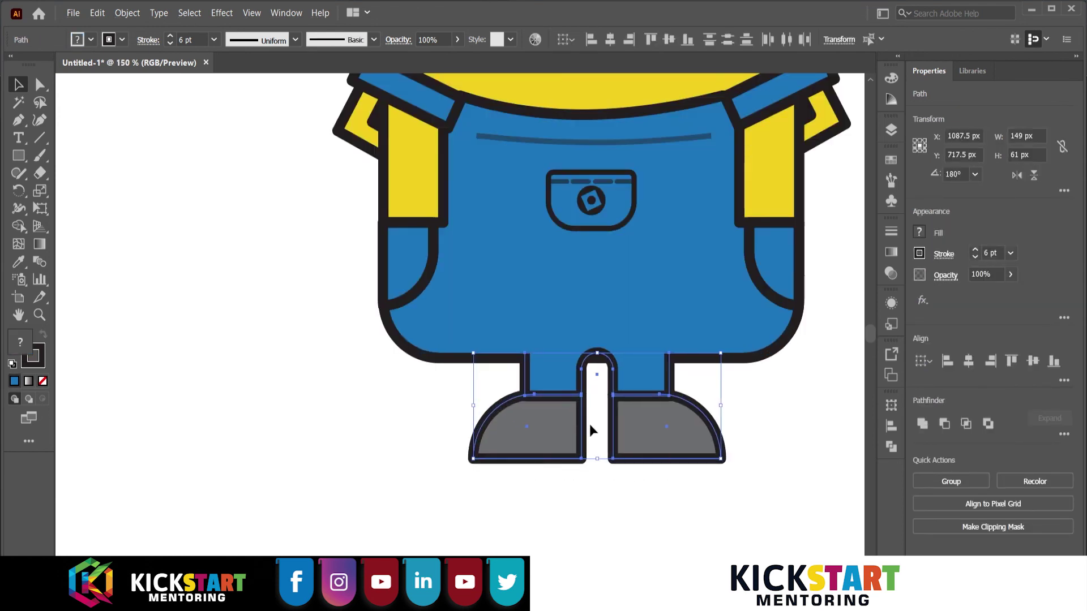
pyautogui.press('Left')
pyautogui.click(779, 432)
pyautogui.scroll(-2, 779, 432)
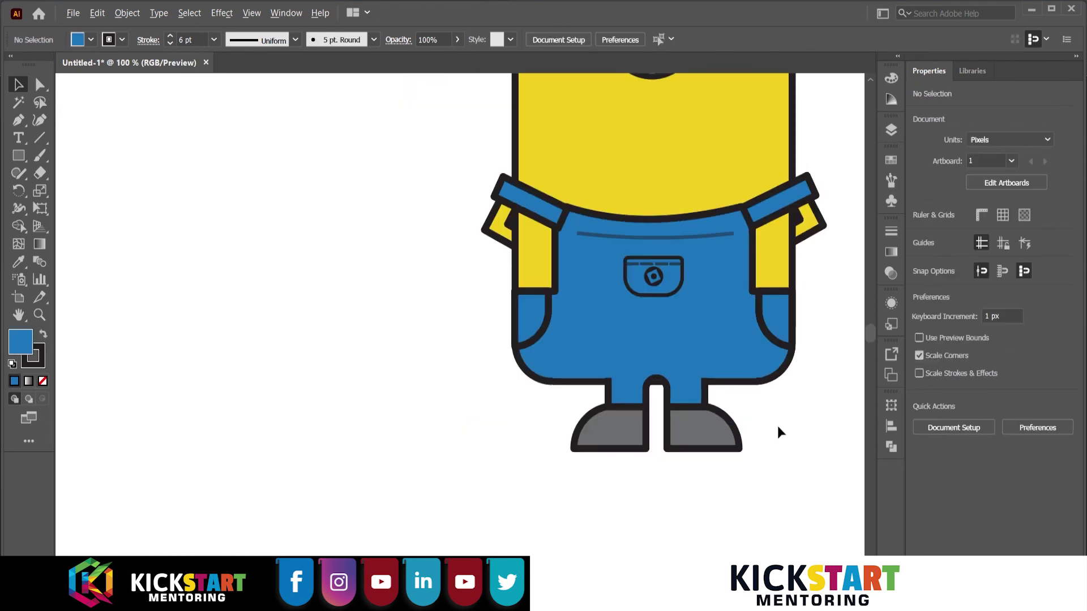
pyautogui.scroll(-2, 797, 451)
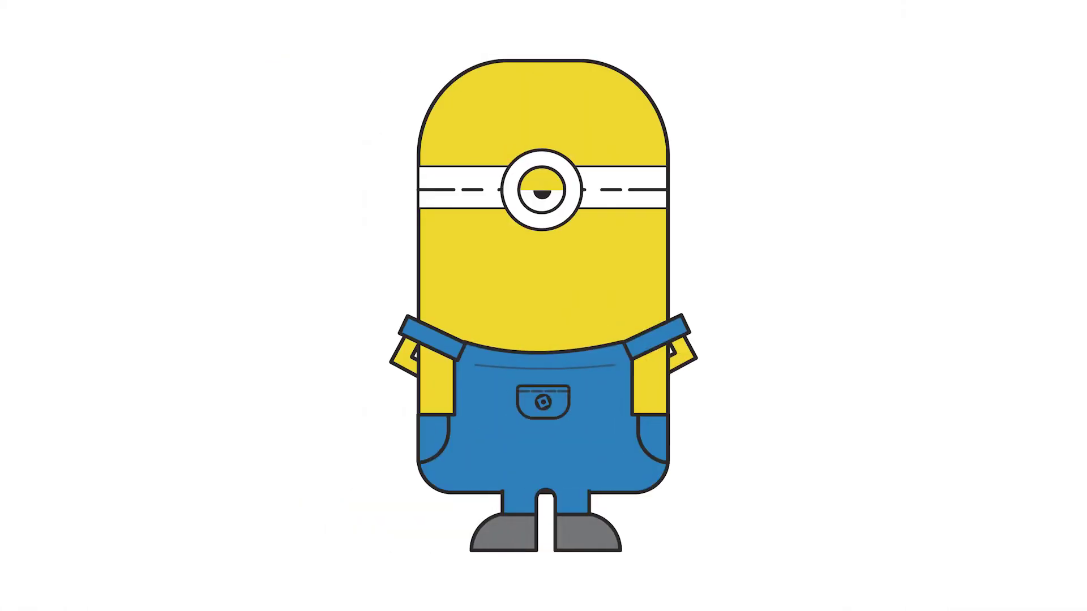